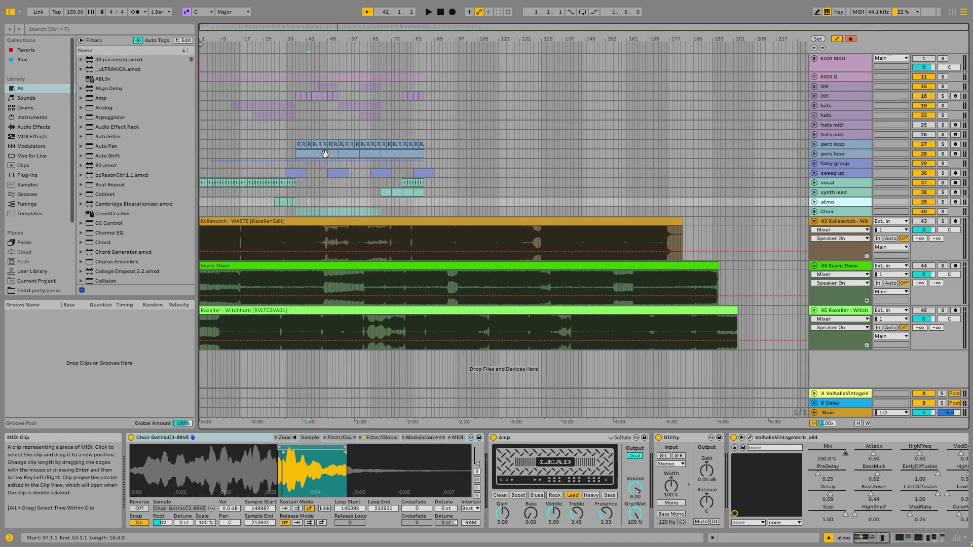
click(844, 223)
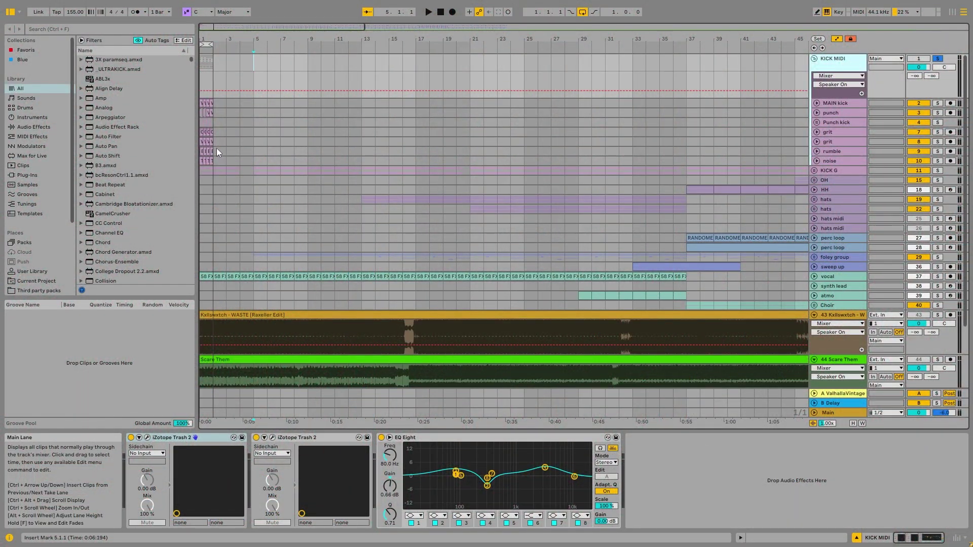
Solo the KICK G track and play the arrangement from bar 37.
click(836, 170)
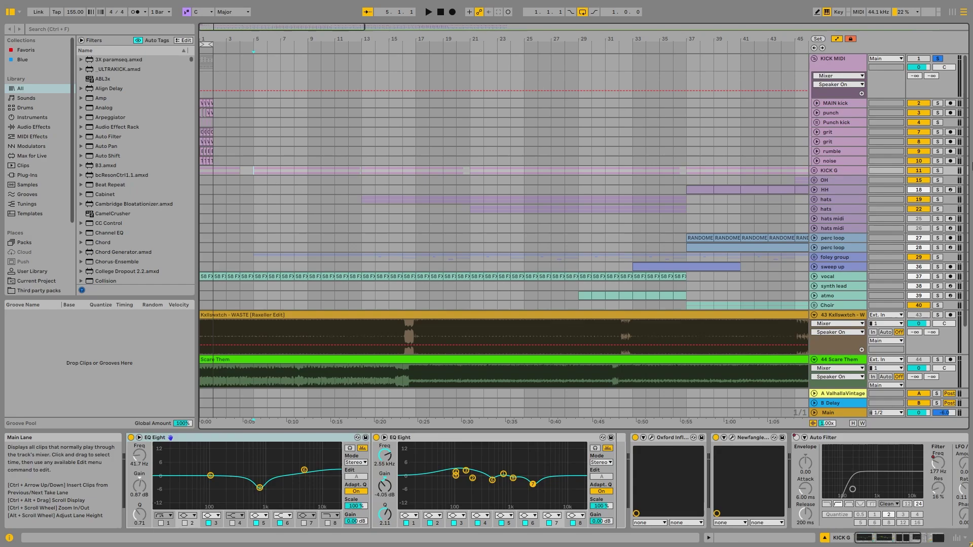
click(937, 171)
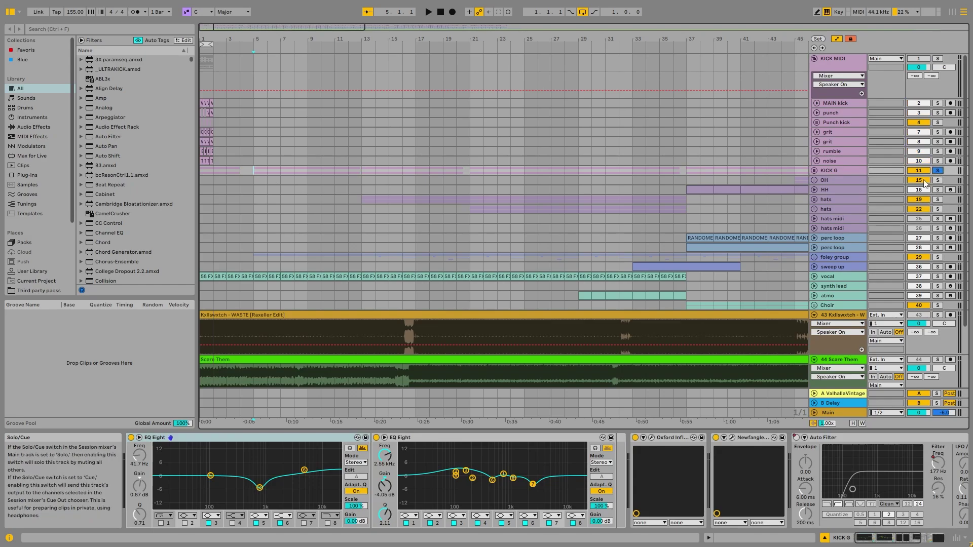
key(space)
click(687, 171)
key(space)
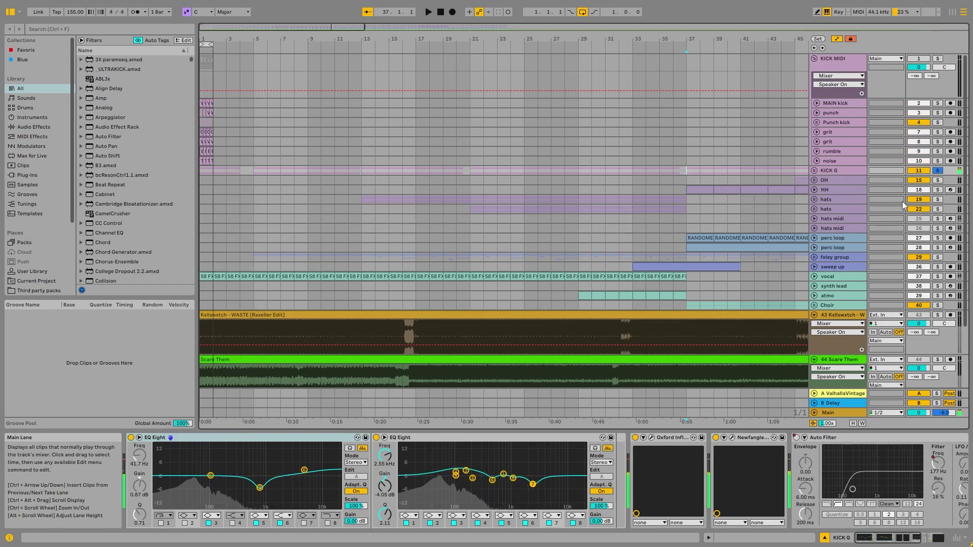
Play the soloed KICK G track from bar 53 to hear its second section.
scroll(652, 197, down, 5)
scroll(357, 177, up, 5)
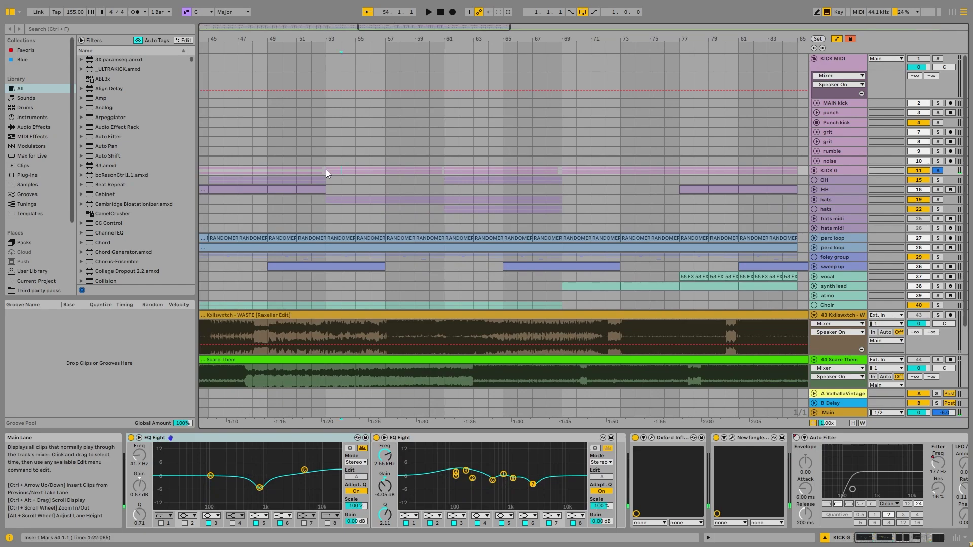
key(space)
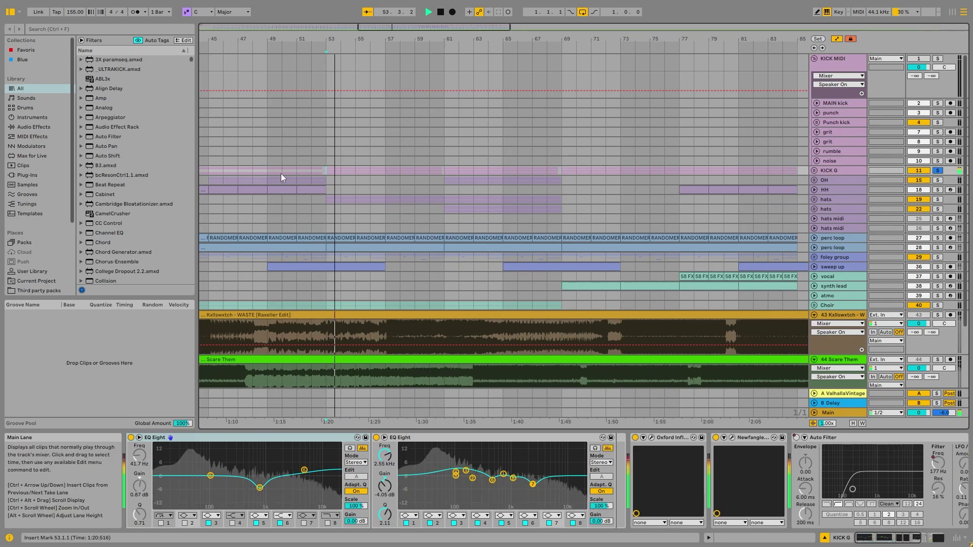
key(space)
Set the loop range to the first bar, covering all the kick layer clips.
scroll(285, 171, down, 5)
scroll(207, 172, up, 5)
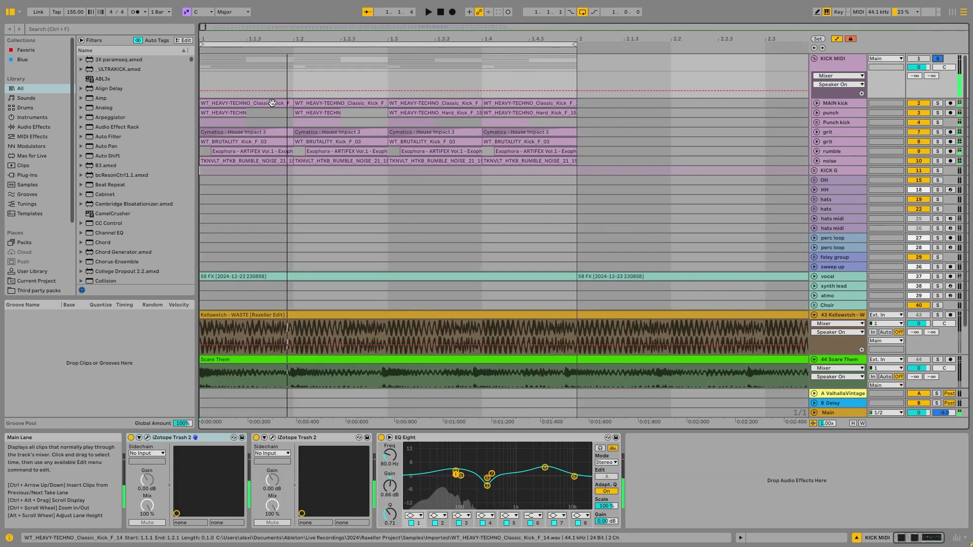
click(271, 103)
key(ctrl+l)
drag(292, 45, 577, 45)
Look through the KICK MIDI group's effect chain, from the two iZotope Trash 2 devices to the EQ Eight.
click(842, 59)
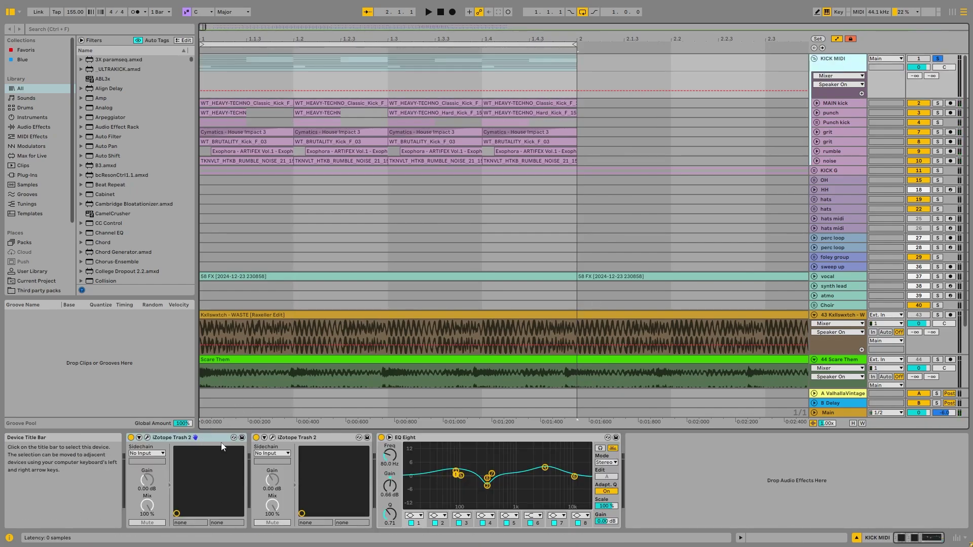
click(330, 437)
click(465, 439)
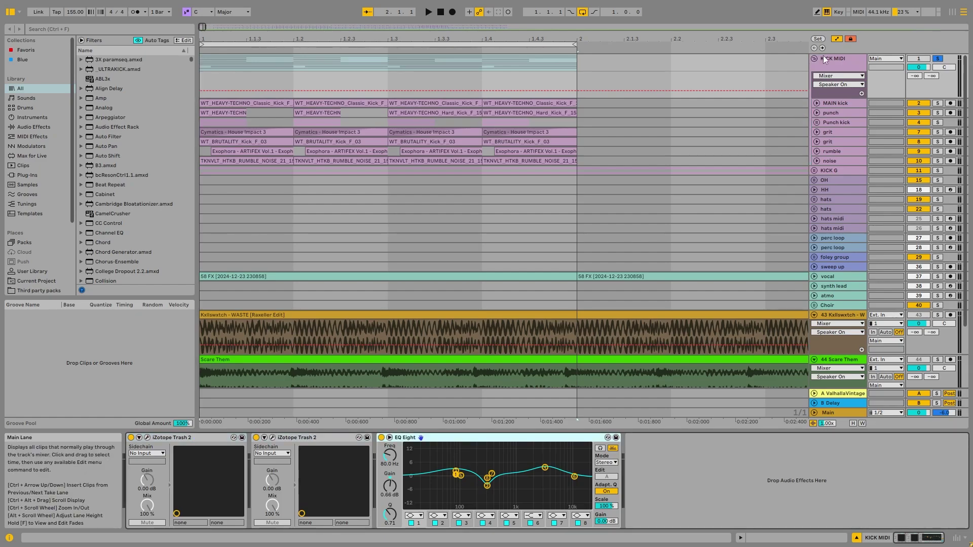
Solo the MAIN kick track and listen to it in the one-bar loop.
click(851, 105)
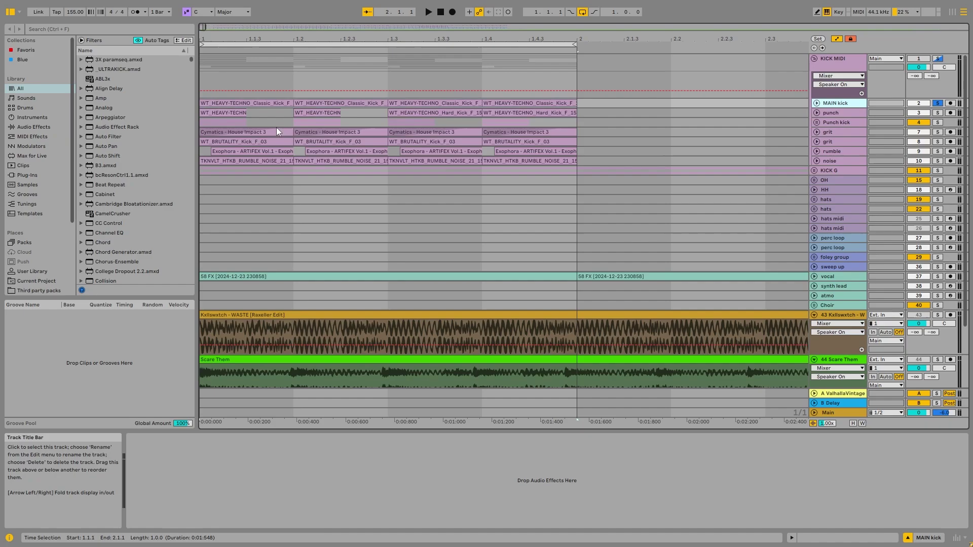
key(space)
click(319, 142)
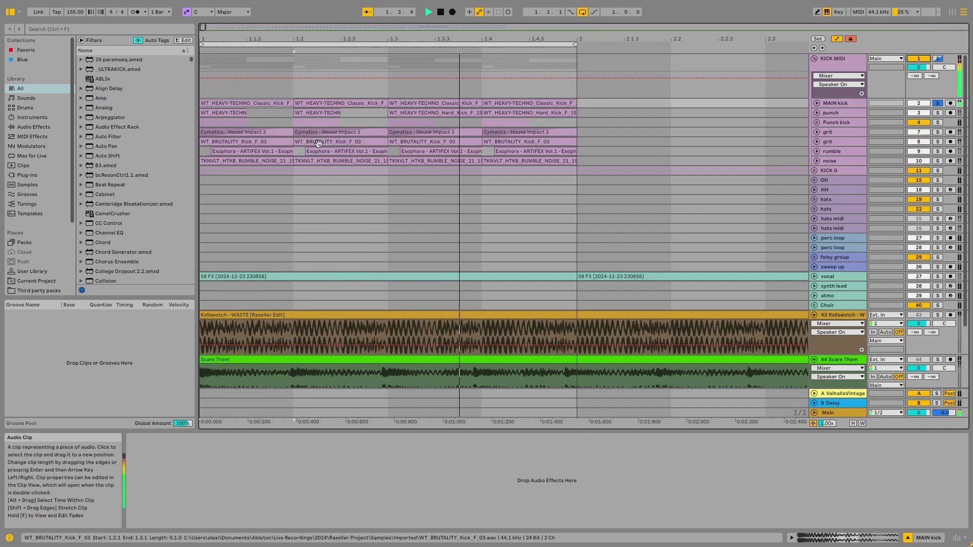
key(space)
Unfold the MAIN kick track to show its waveforms and play it again.
click(817, 103)
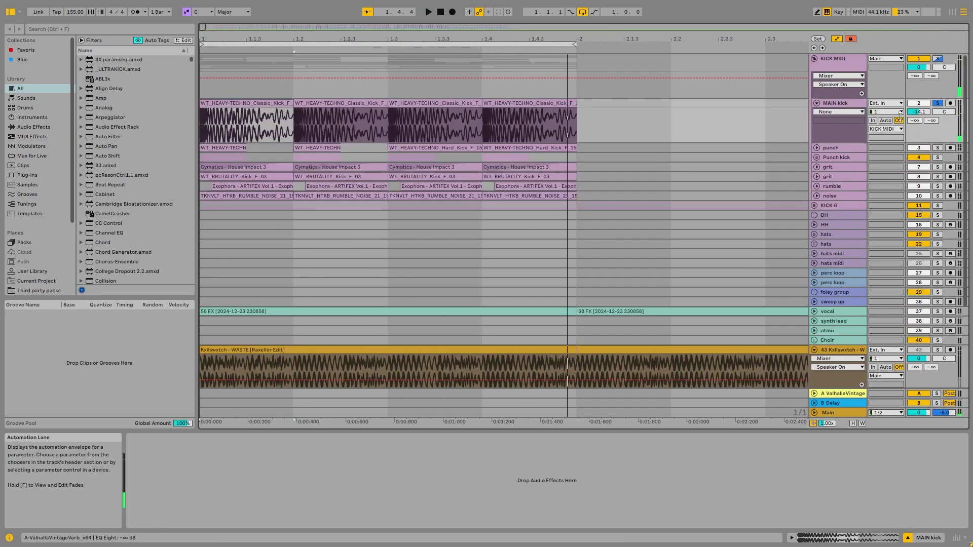
click(817, 103)
click(831, 104)
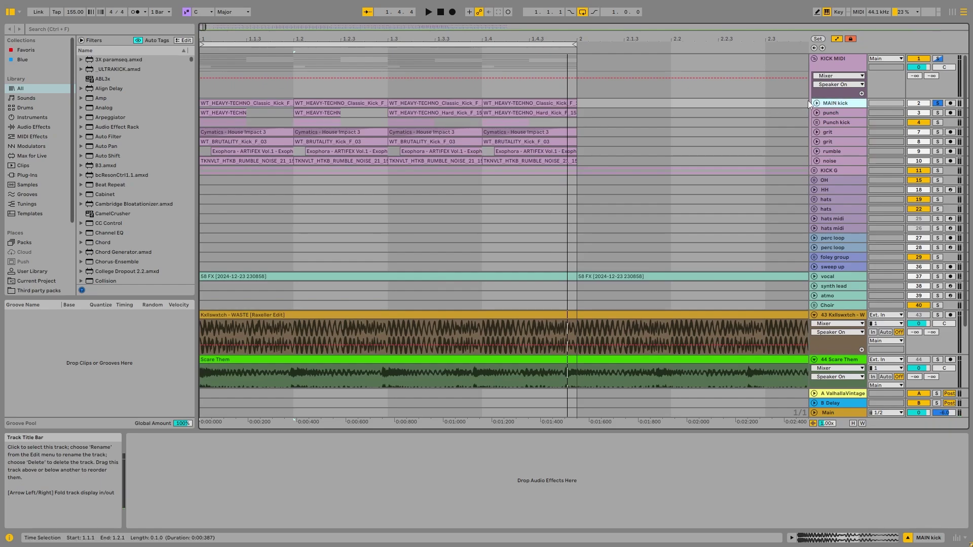
click(817, 103)
click(256, 135)
key(space)
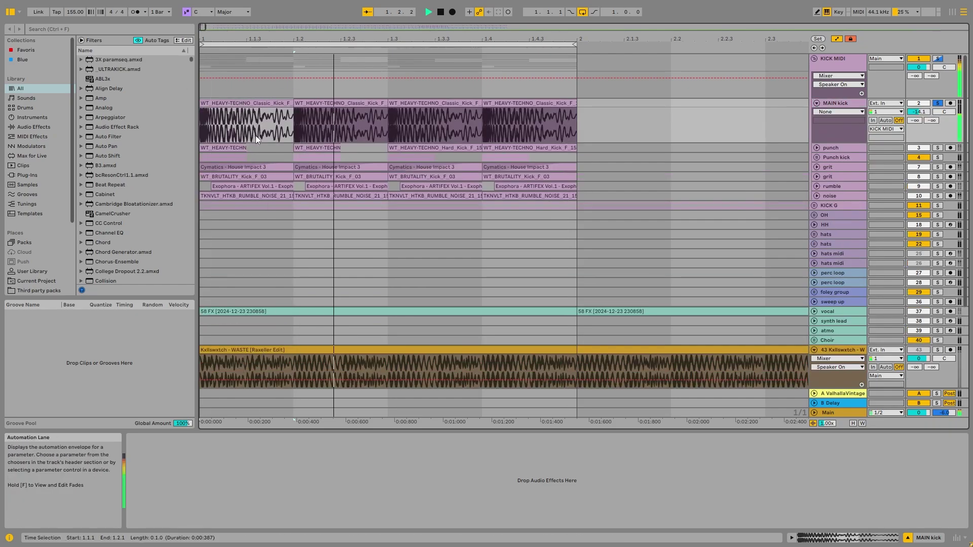
key(space)
Unfold and solo the punch track, play it, and highlight its last two clips from 1.3 to 2.1.
click(817, 148)
click(831, 148)
key(s)
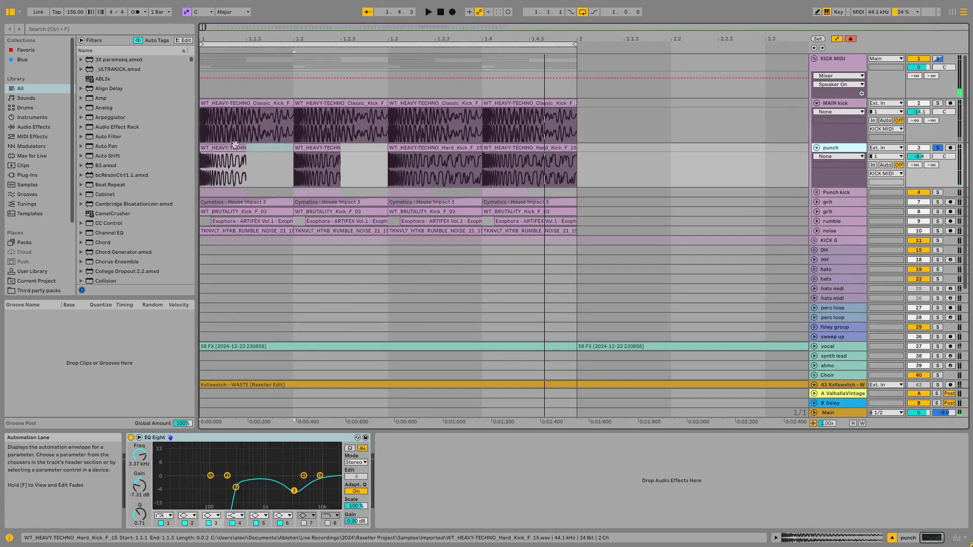
key(space)
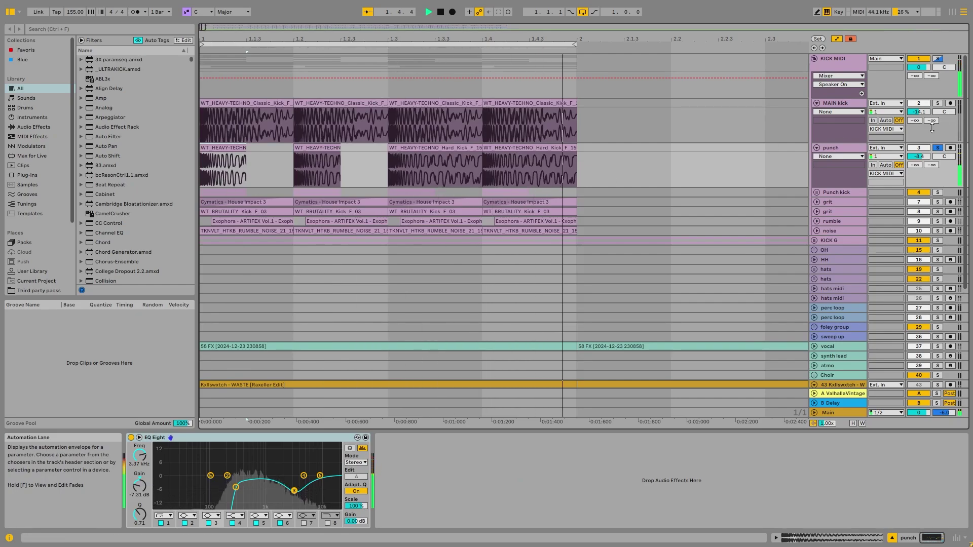
key(space)
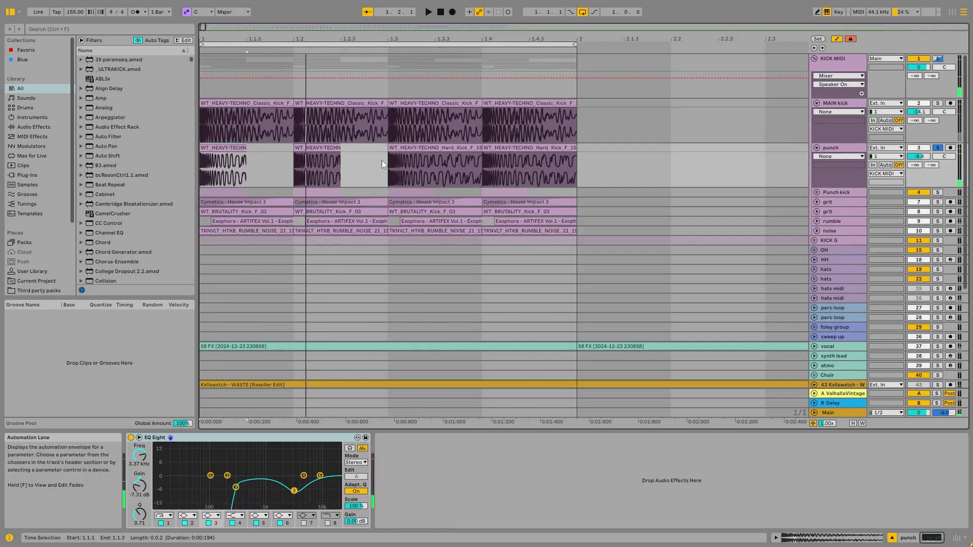
click(278, 154)
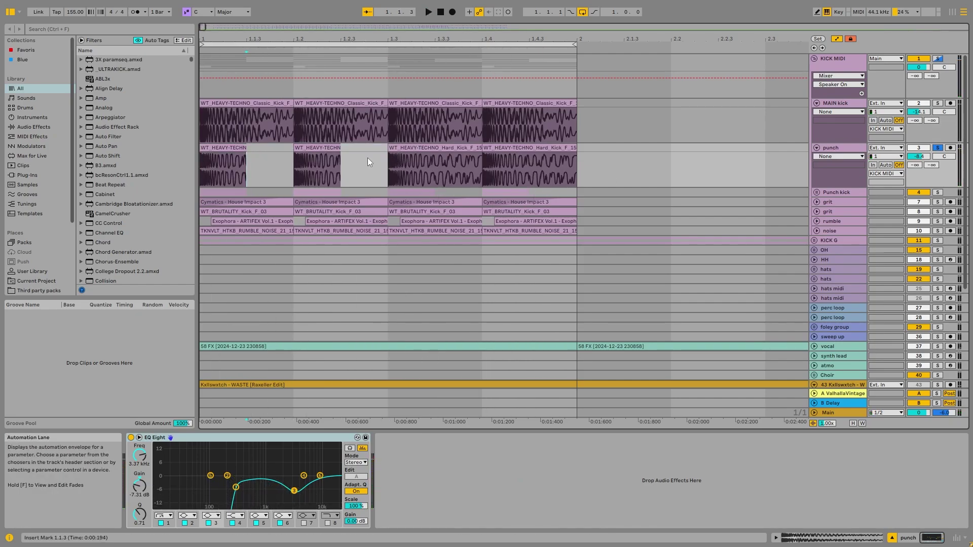
drag(424, 160, 582, 145)
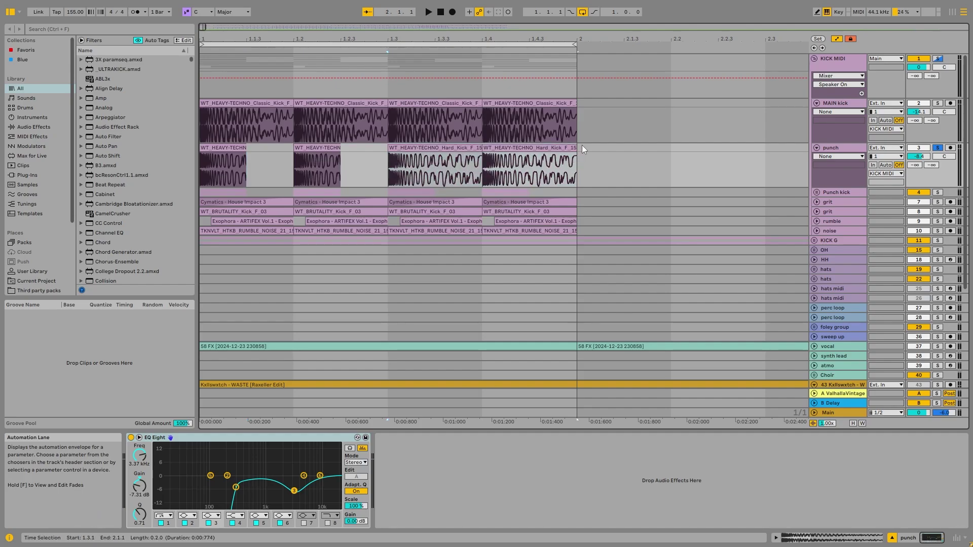
Solo the whole KICK MIDI group and play all the kick layers from the start.
click(939, 59)
click(226, 148)
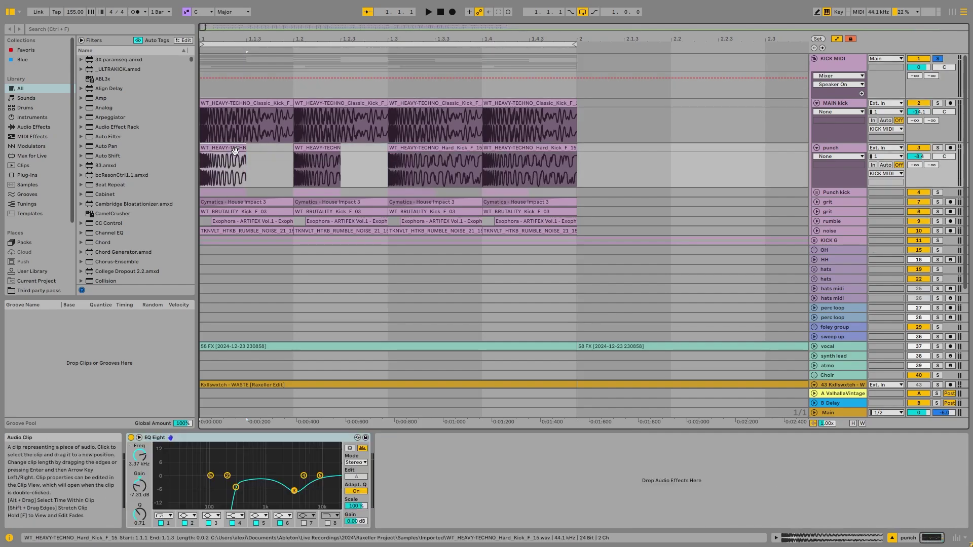
key(space)
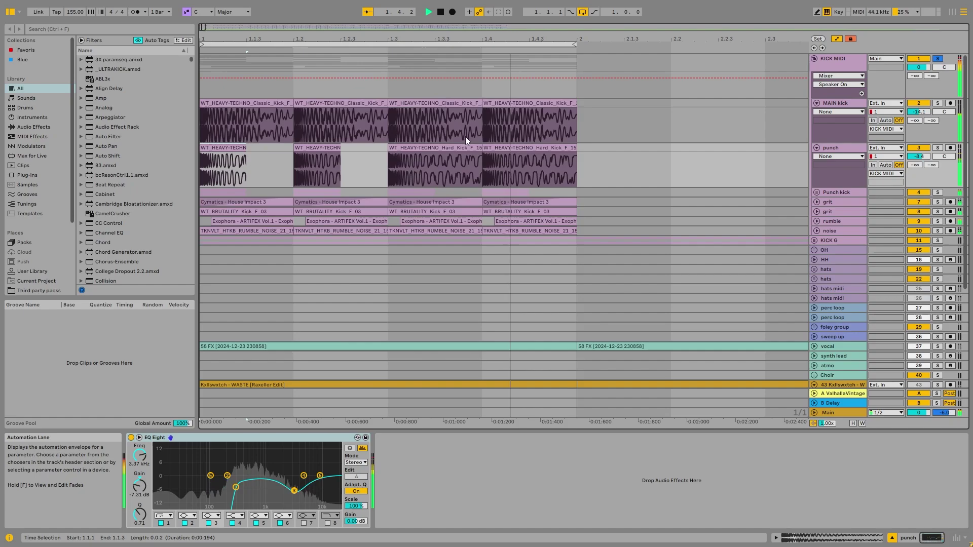
key(space)
Solo and unfold the Punch kick group, and play it from its first clip.
click(938, 192)
key(u)
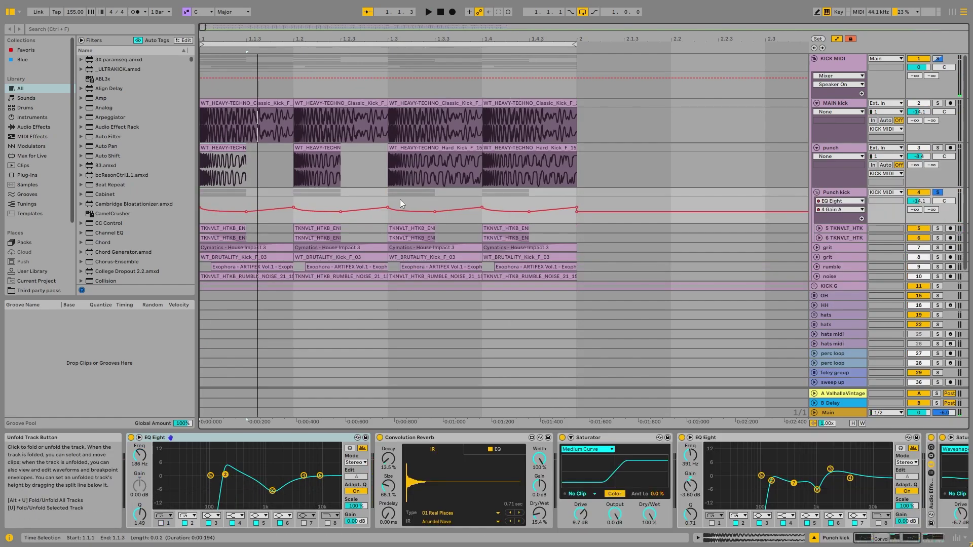
click(223, 228)
click(853, 194)
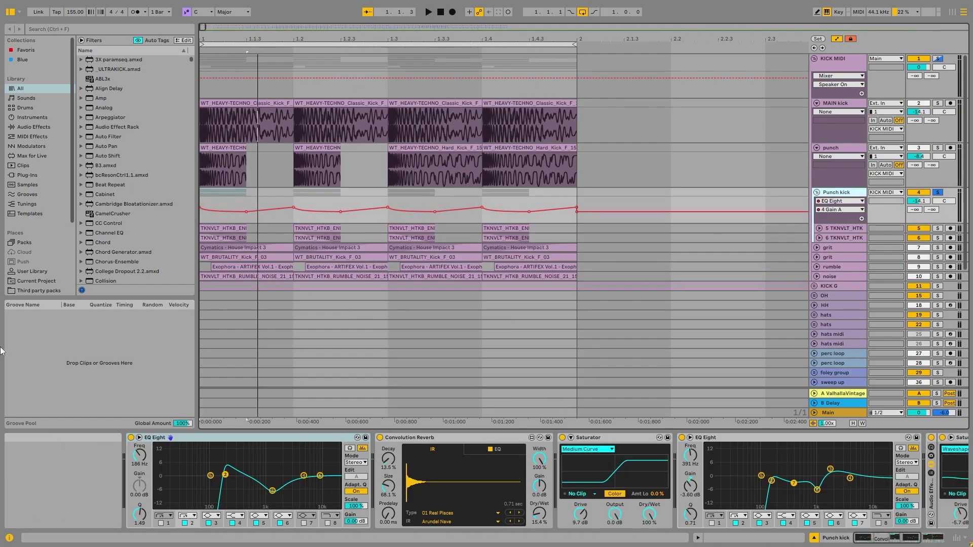
key(space)
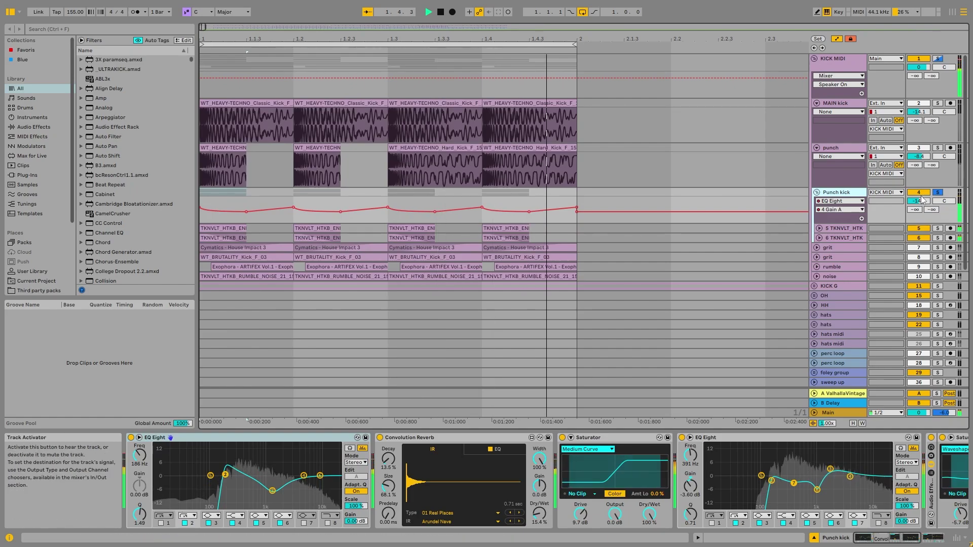
Solo both grit tracks together and listen to them in the loop.
click(938, 248)
ctrl+click(938, 257)
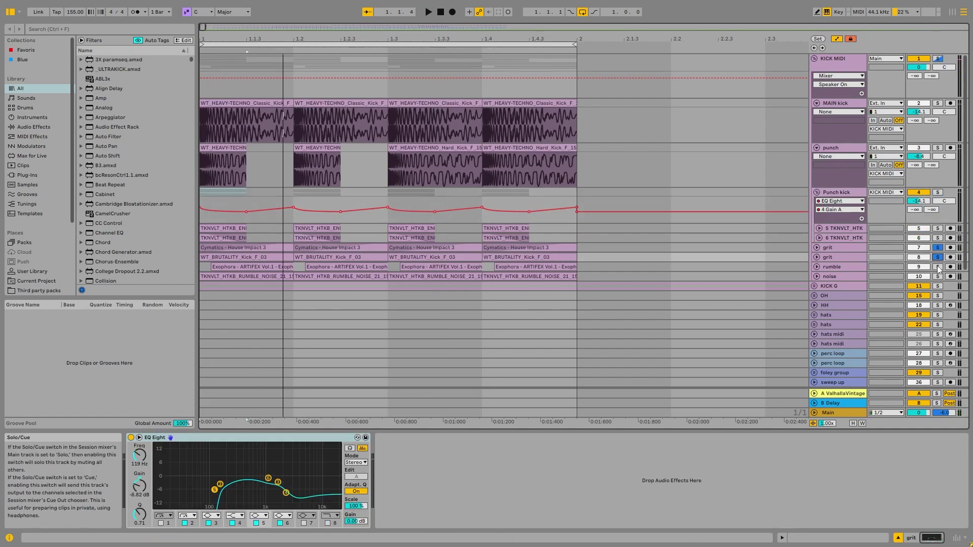
key(space)
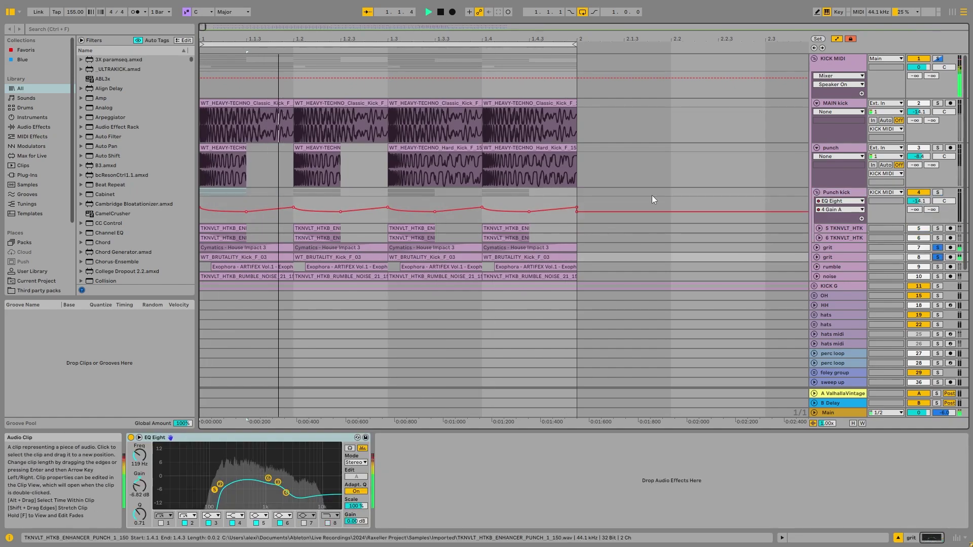
Listen to the noise layer and the rumble layer, each soloed on its own.
click(938, 276)
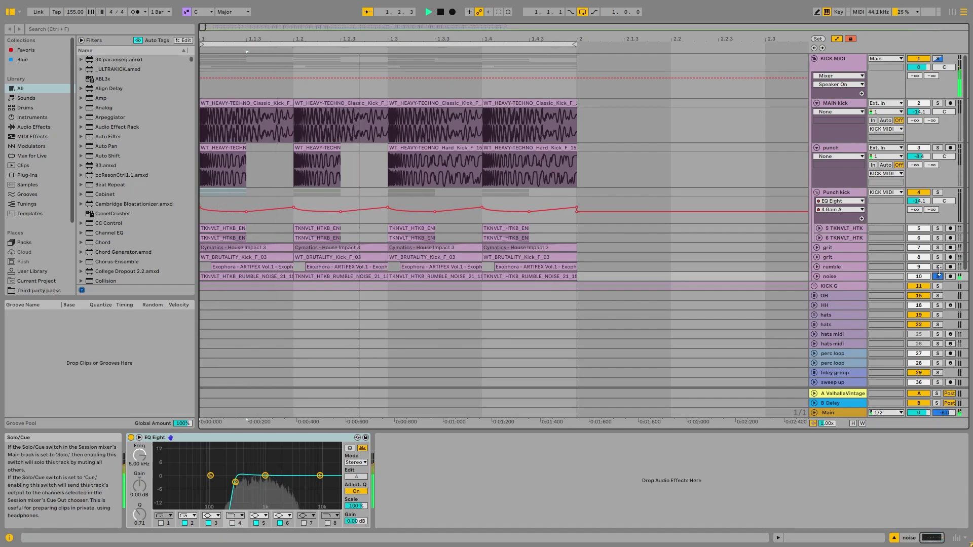
click(938, 267)
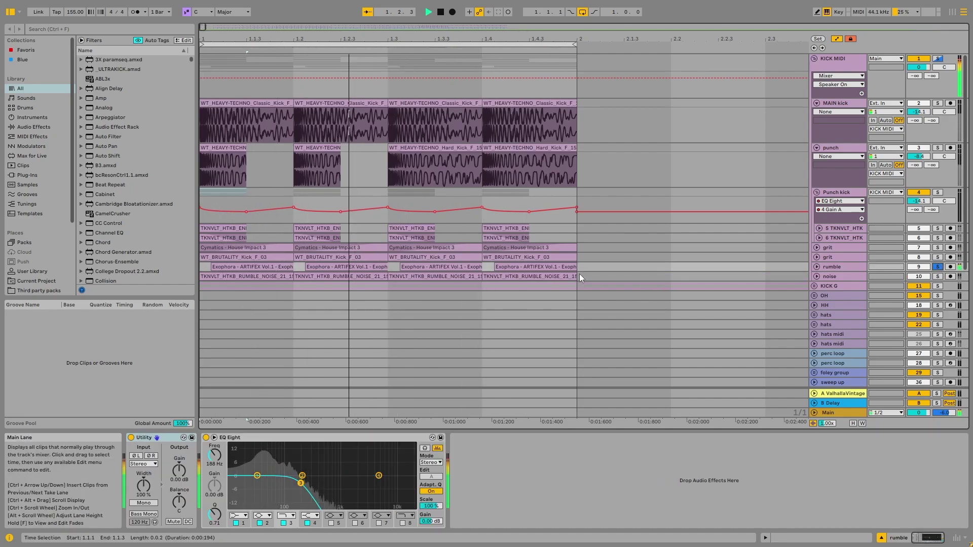
key(space)
Solo the MAIN kick and punch tracks together and play them from the first MAIN kick clip.
click(211, 133)
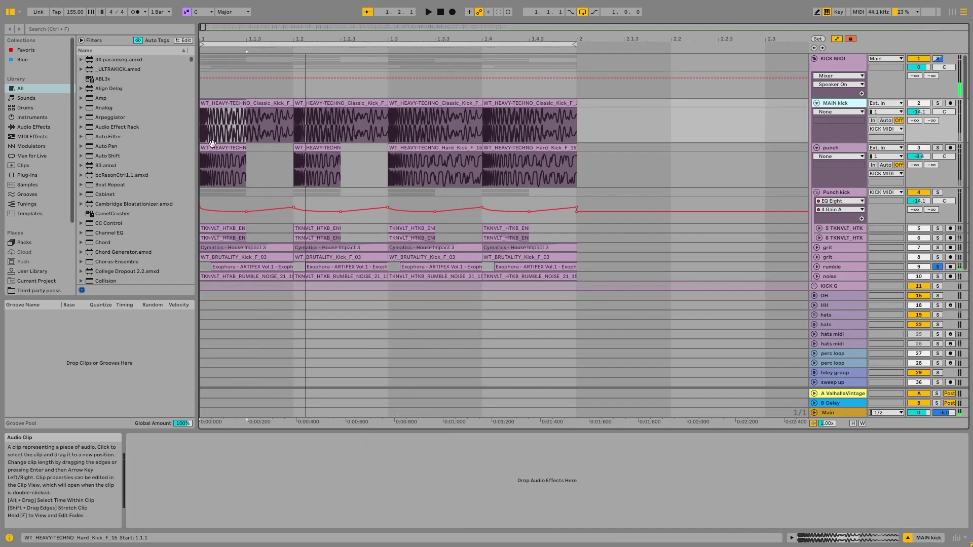
click(216, 103)
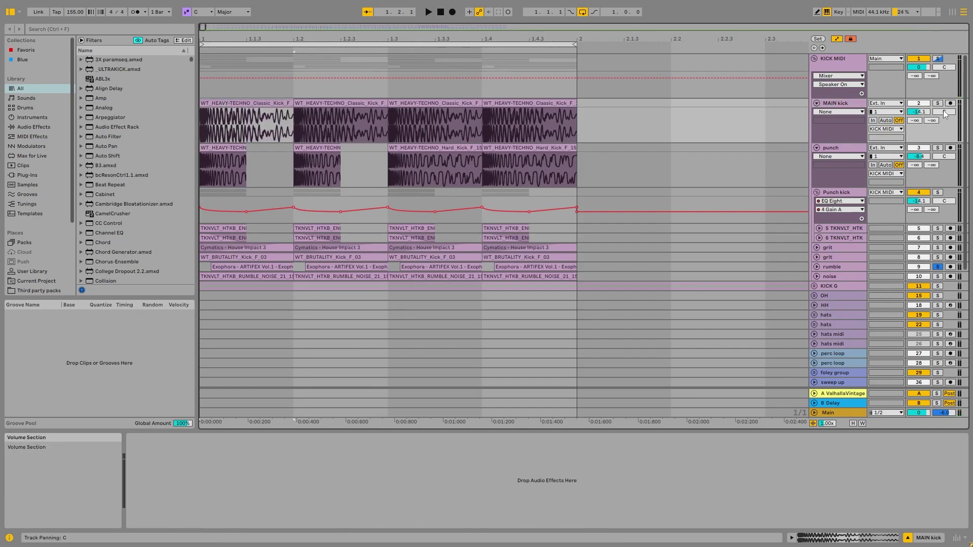
click(853, 152)
key(s)
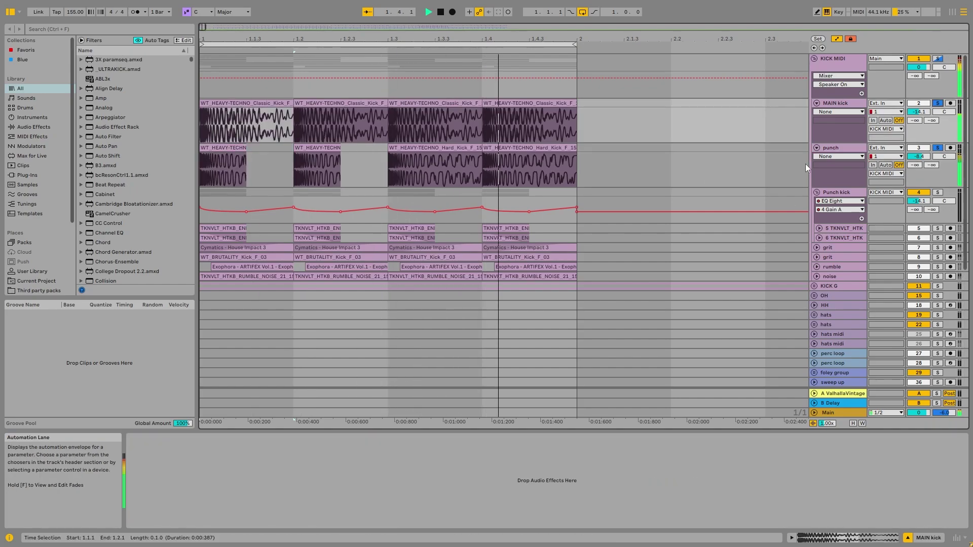
key(space)
Solo the Punch kick group, view its effect chain, and unfold its two layer tracks.
click(938, 193)
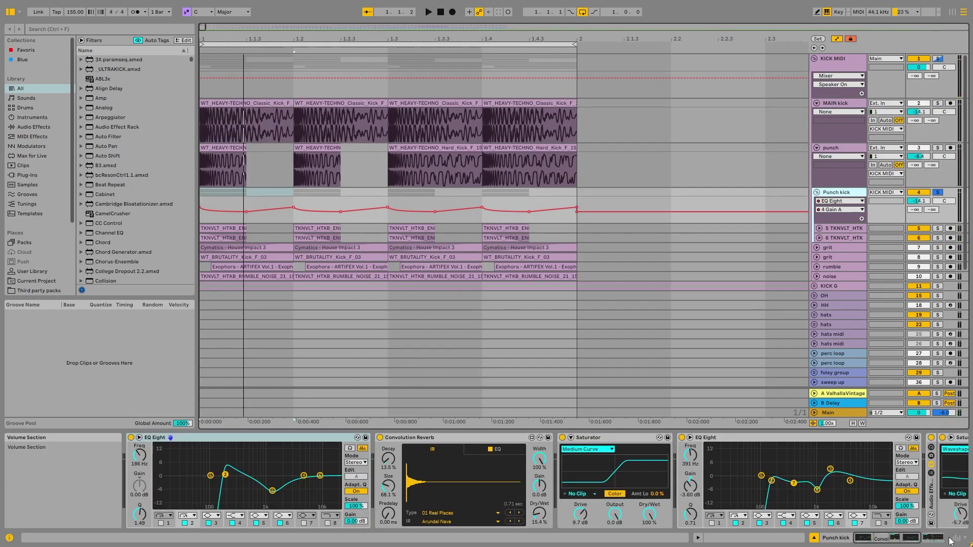
drag(872, 538, 886, 528)
click(819, 229)
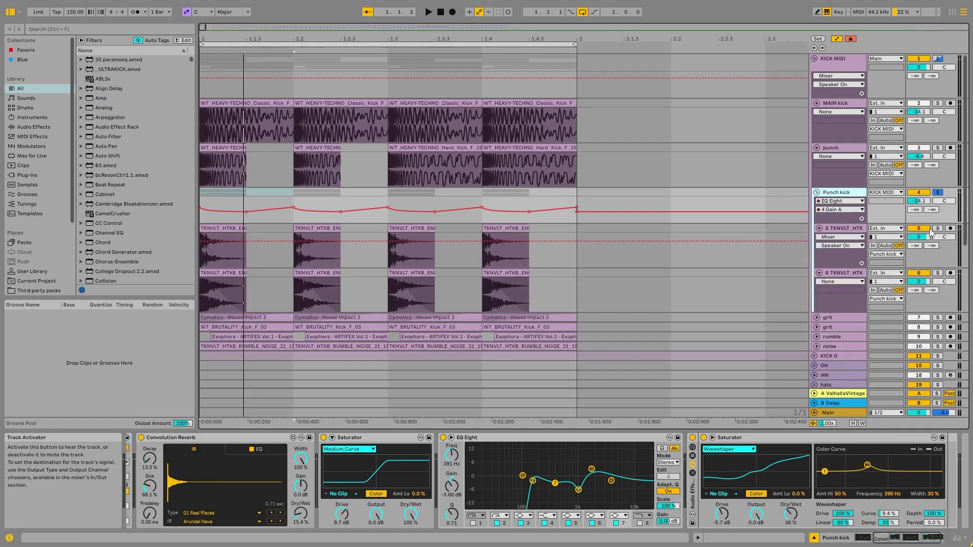
Solo the first TKNVLT_HTKB layer inside Punch kick, play it, and open its first clip.
click(938, 228)
click(216, 228)
key(space)
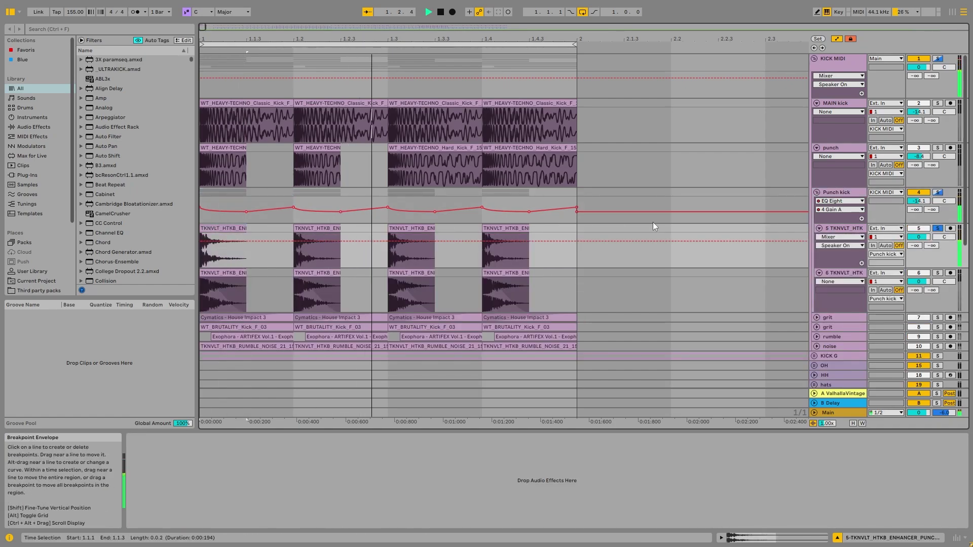
key(space)
double_click(215, 229)
key(shift+Tab)
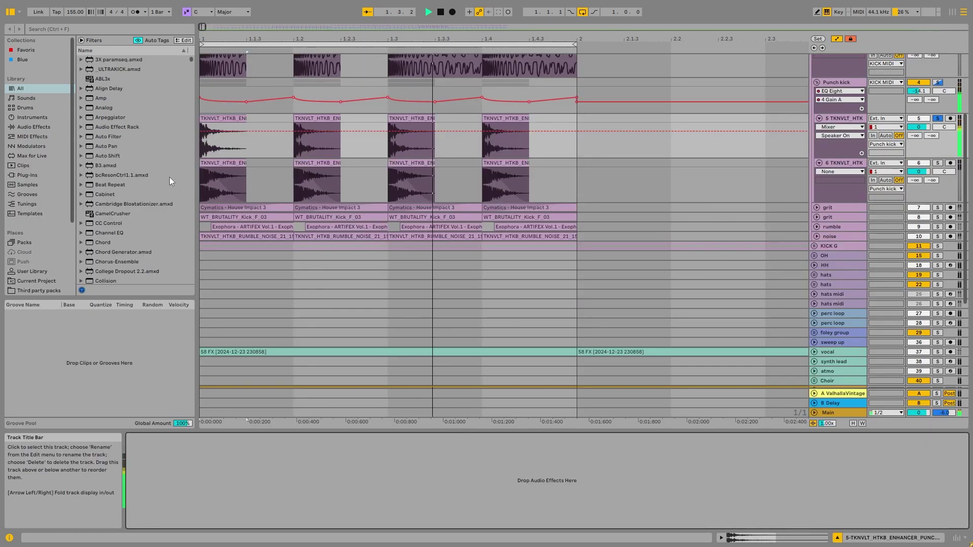
Solo the second TKNVLT_HTKB layer inside Punch kick, play it, and open its first clip.
key(space)
click(235, 164)
click(938, 163)
key(space)
click(847, 165)
key(space)
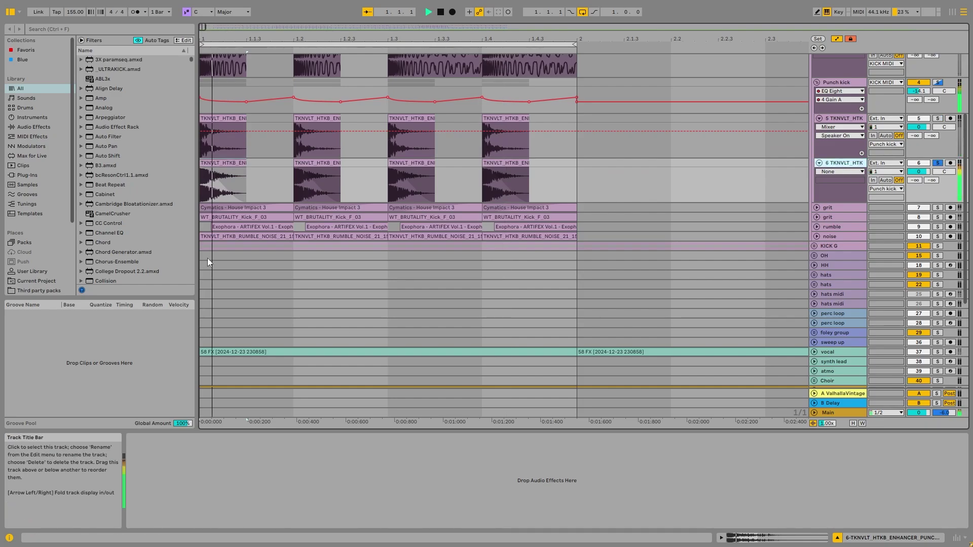
double_click(208, 159)
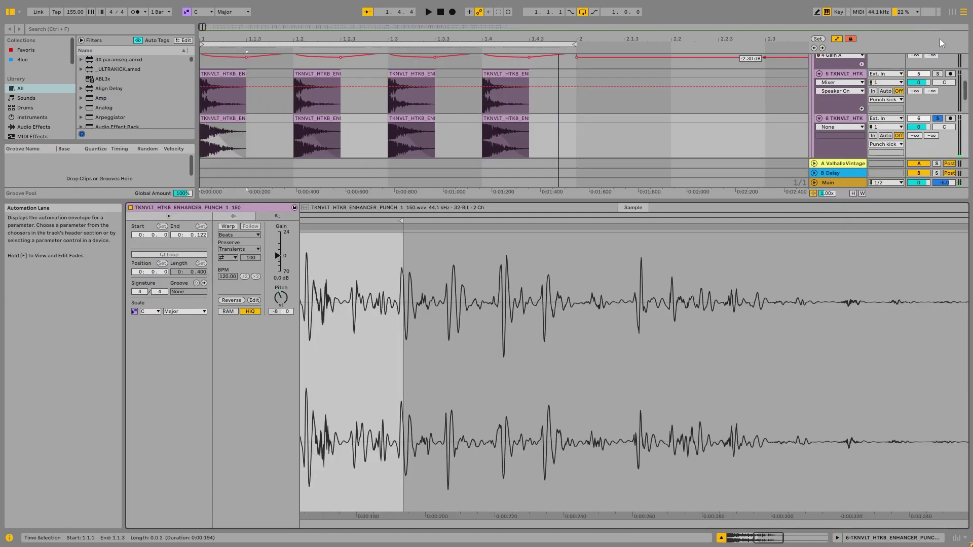
Hide the automation lanes and extend the second layer's first clip to 1.2.1.
click(837, 39)
drag(208, 125, 294, 121)
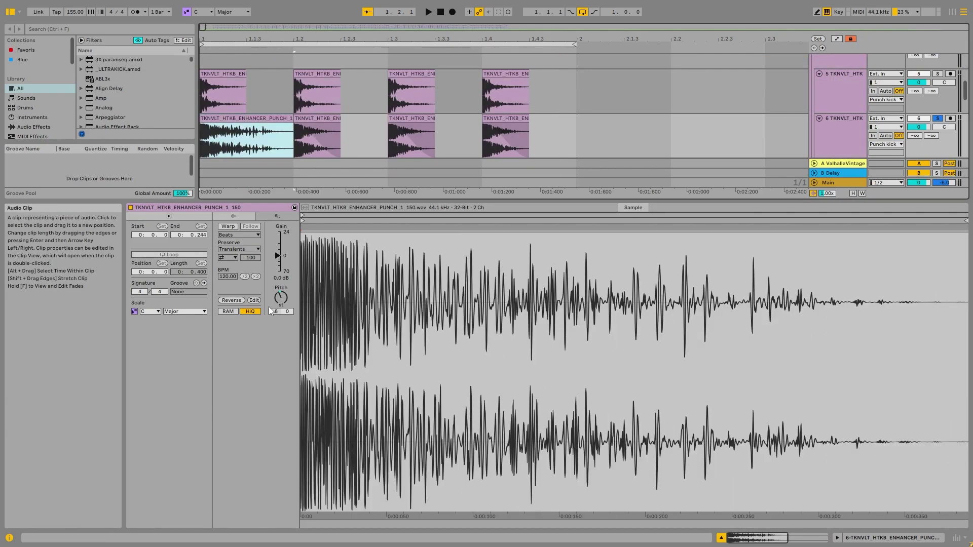
Reset the extended clip's pitch to 0 semitones and play it several times from its start.
double_click(281, 298)
key(space)
key(space)
key(space)
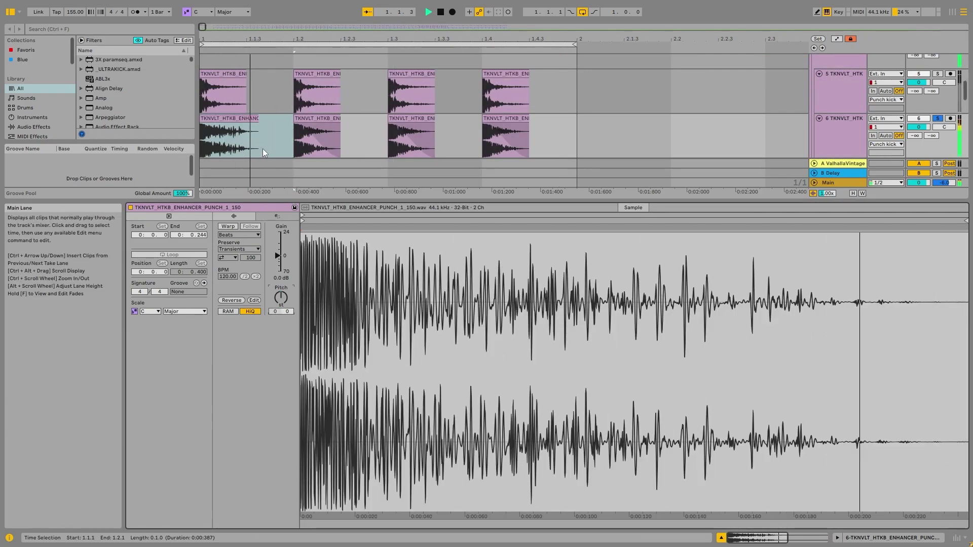
key(space)
click(247, 119)
key(space)
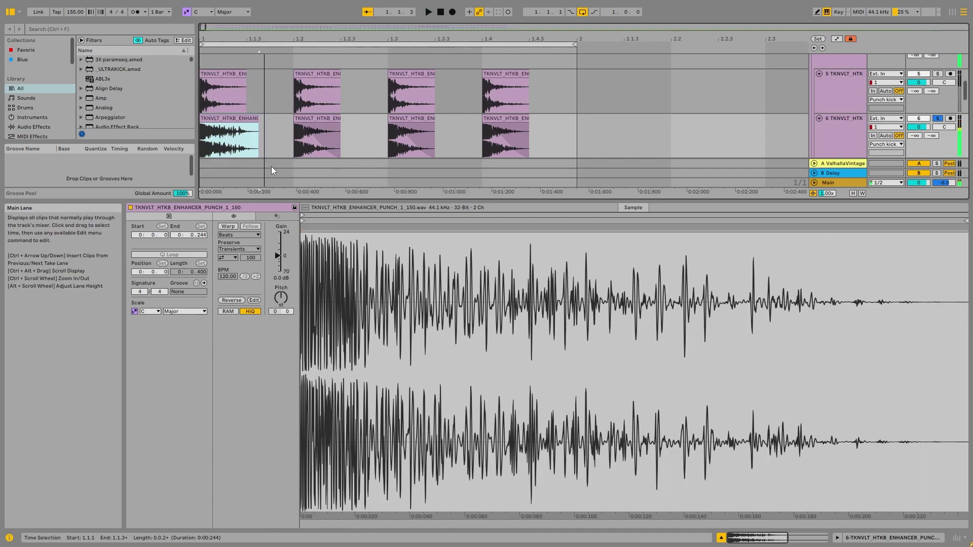
key(space)
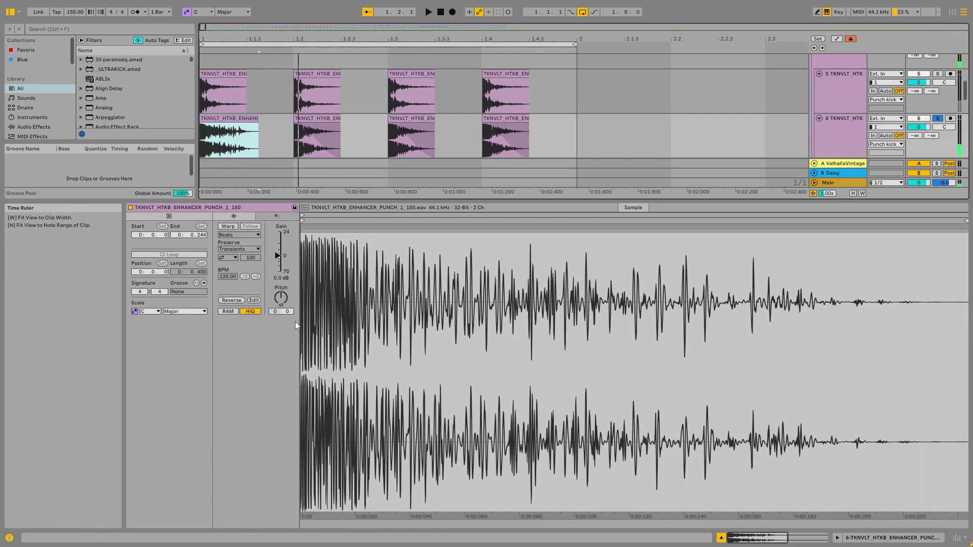
Set the clip's pitch to -8 semitones and play it again from 1.1.1.
drag(280, 298, 281, 308)
click(202, 132)
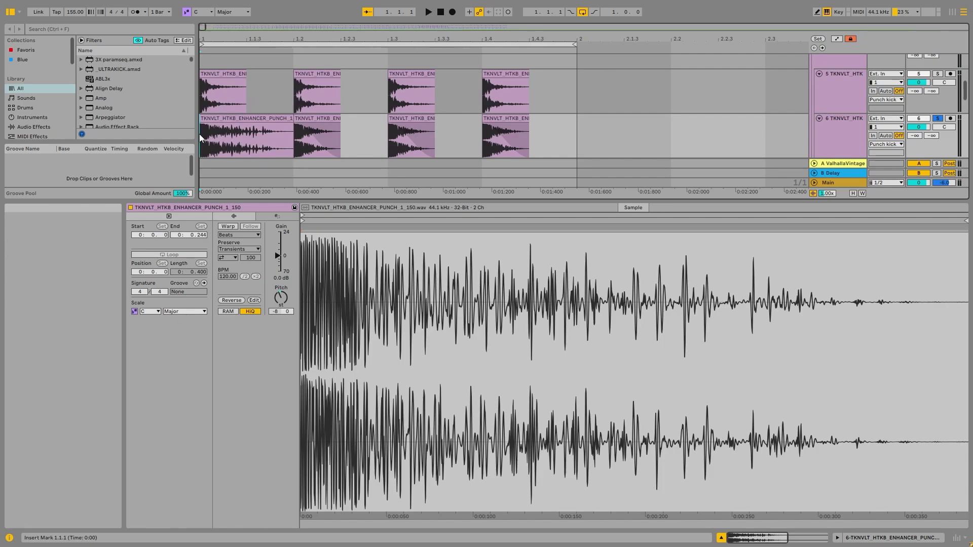
drag(202, 132, 262, 144)
key(space)
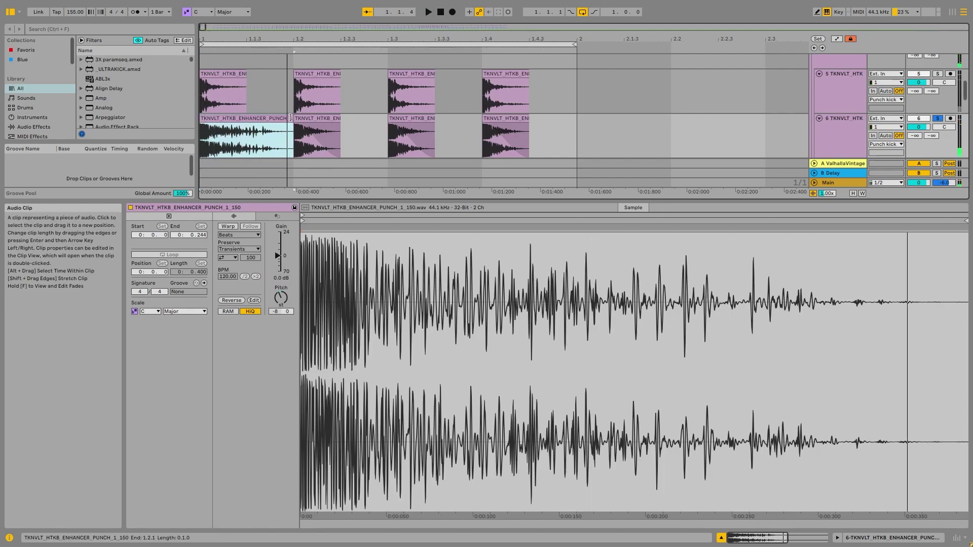
Trim the second layer's first clip to end at 1.1.3 and play it.
right_click(269, 105)
click(333, 227)
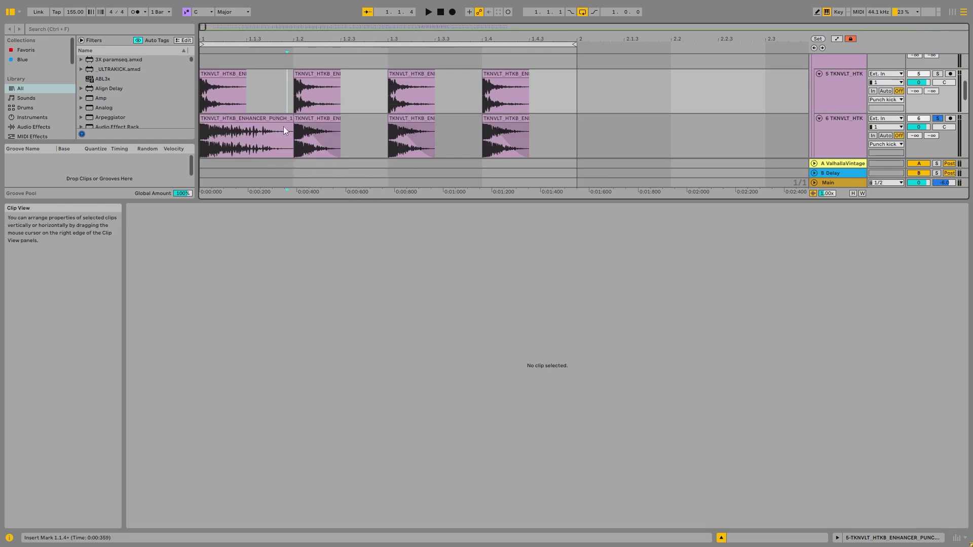
right_click(258, 132)
click(326, 289)
drag(292, 130, 247, 127)
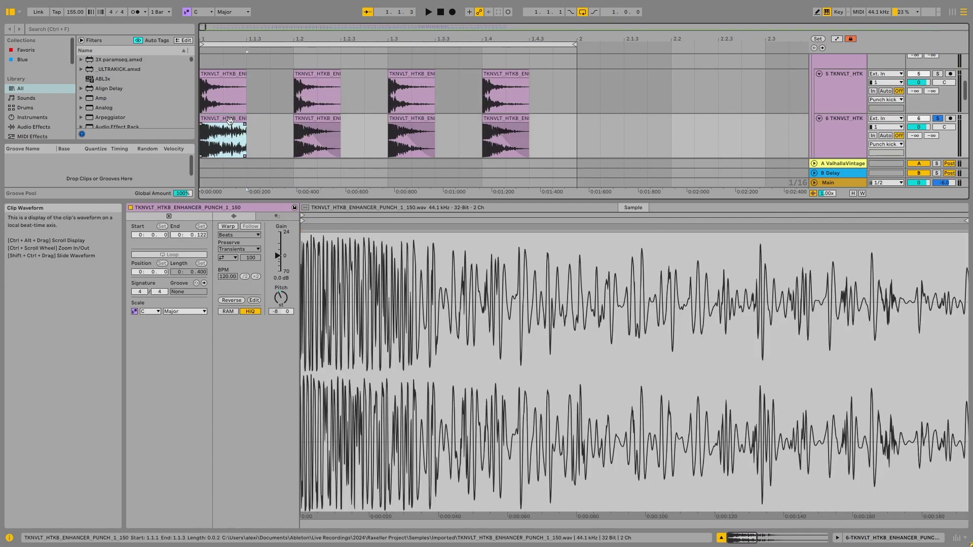
key(space)
key(space)
Solo the whole Punch kick group and play it with the first EQ Eight of its effect chain selected.
click(852, 144)
click(842, 113)
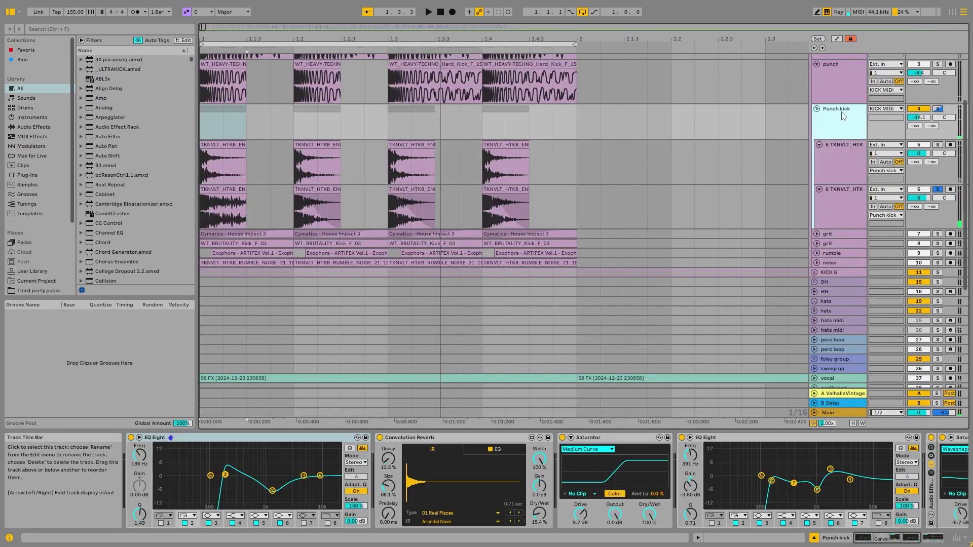
click(155, 438)
click(241, 441)
key(space)
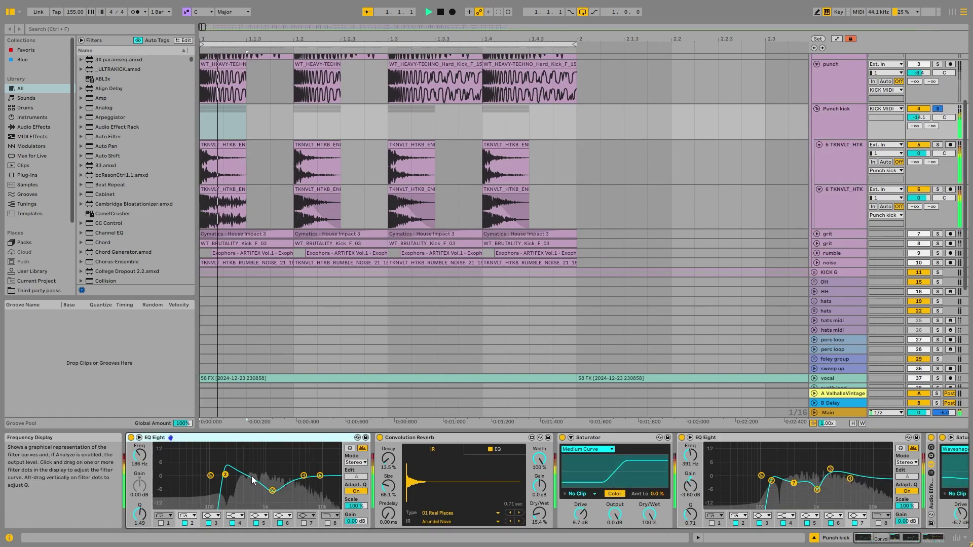
Compare the group's sound with band 3 of the first EQ Eight switched off and on.
click(208, 523)
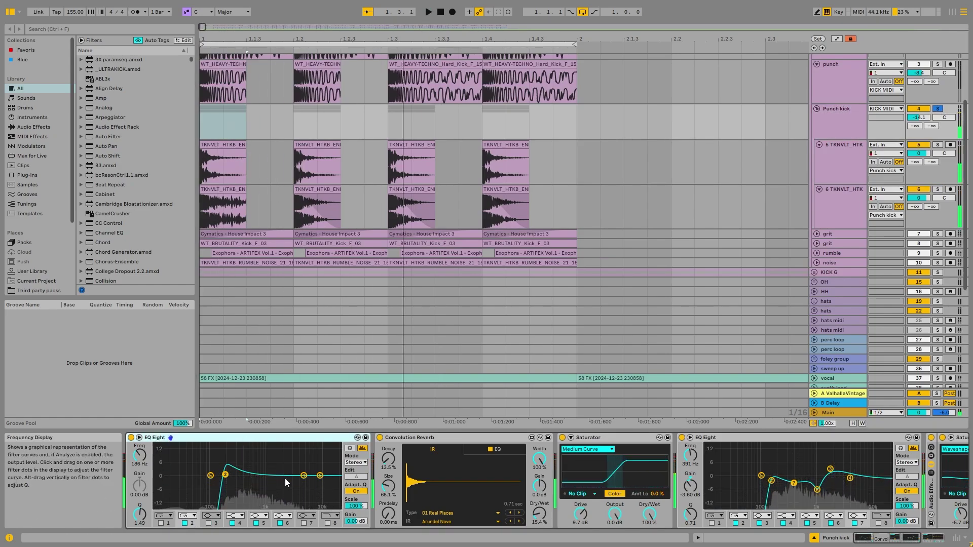
click(208, 523)
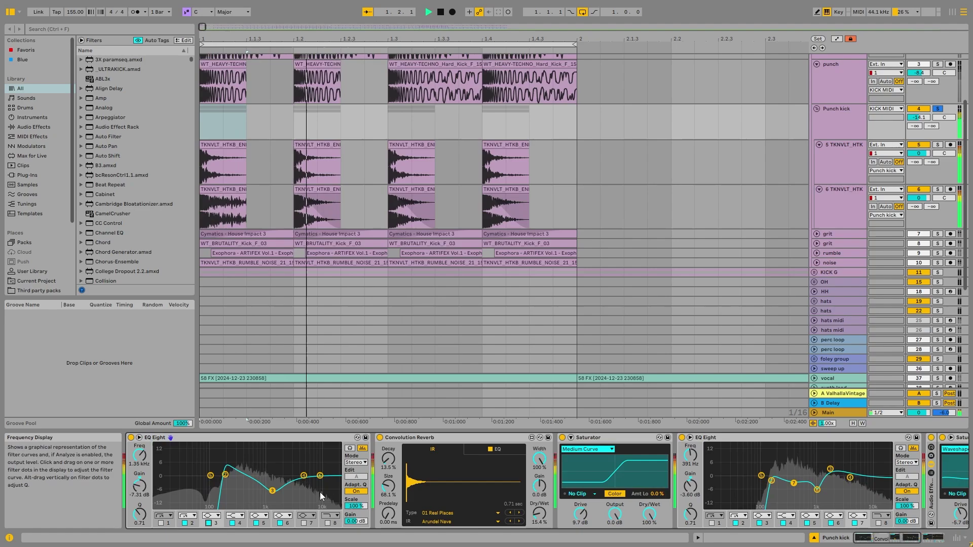
key(space)
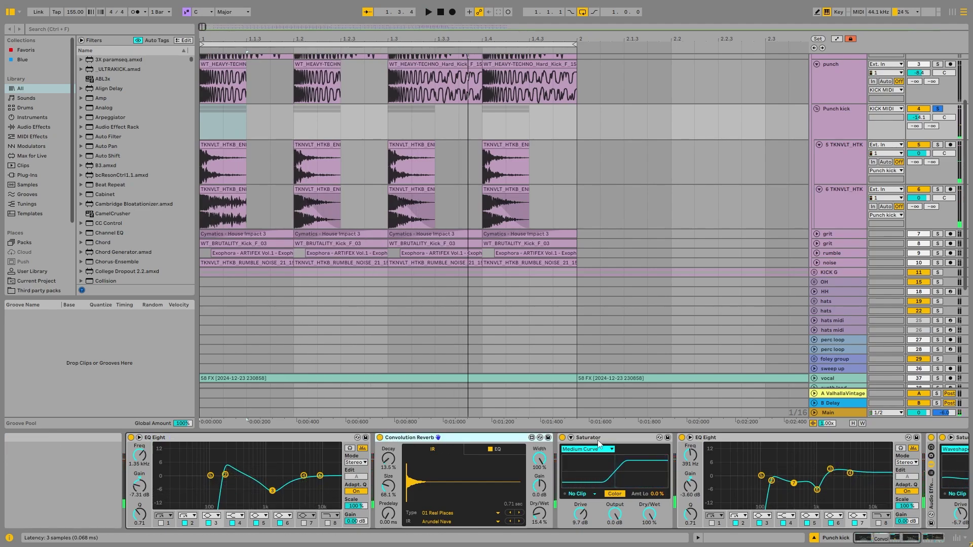
Play the Punch kick group with the Medium Curve Saturator bypassed and re-enabled.
key(space)
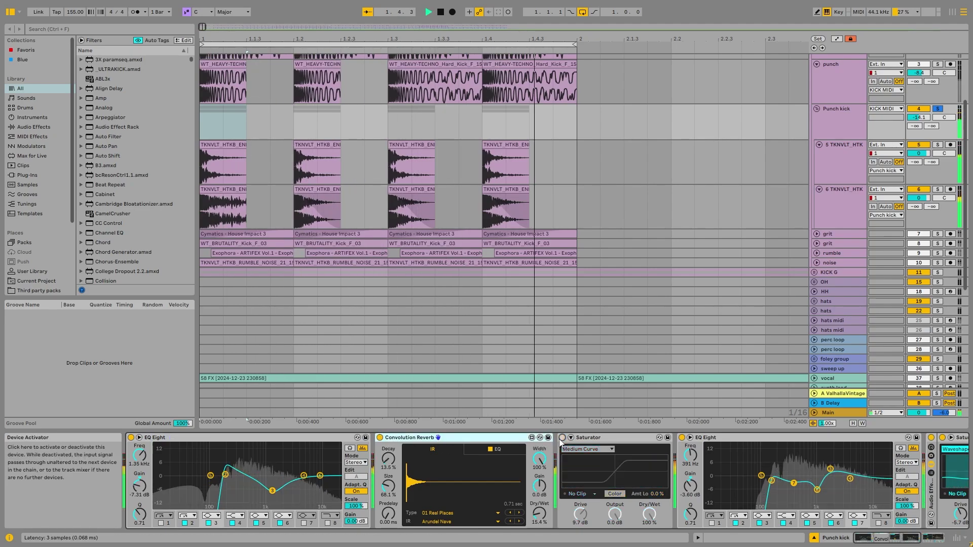
key(space)
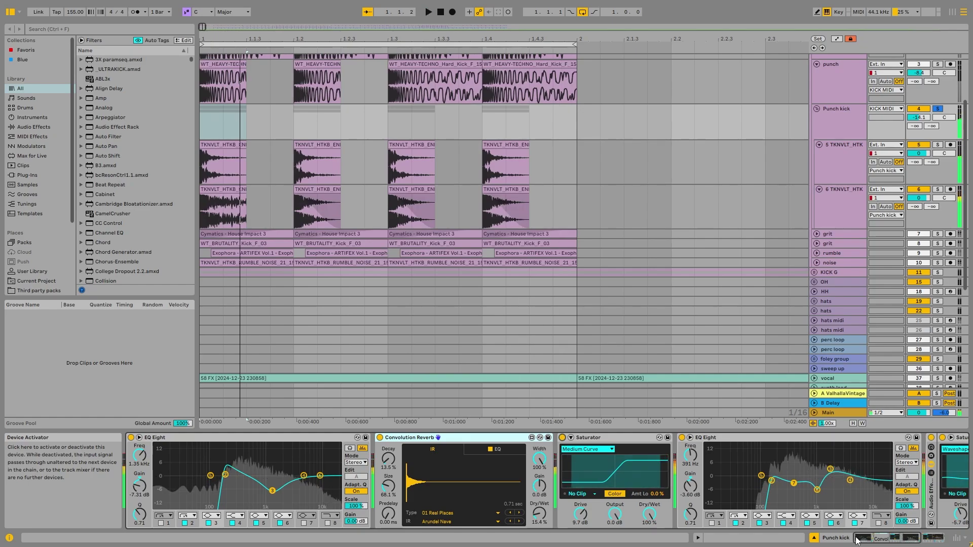
drag(863, 538, 247, 446)
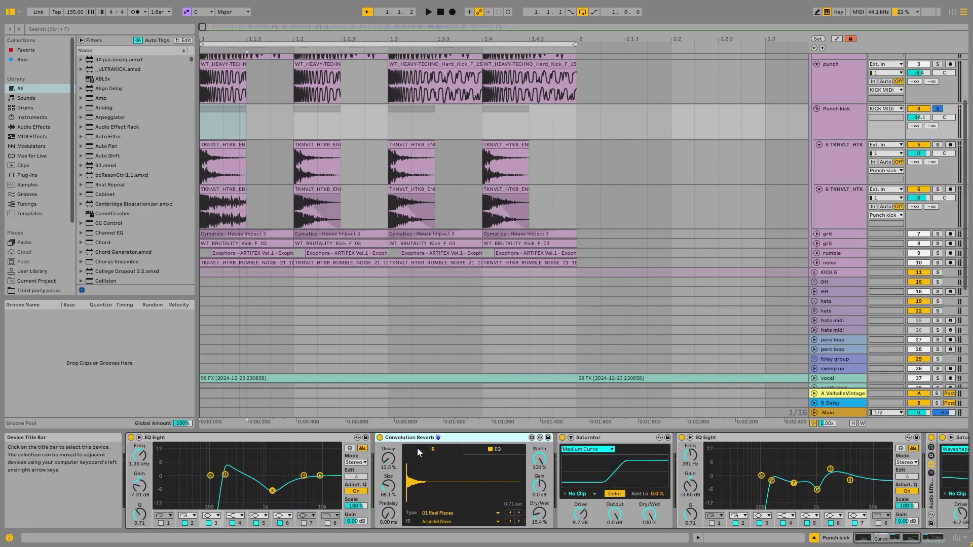
Go through the Punch kick devices to the second EQ Eight and examine its curve during playback.
click(190, 440)
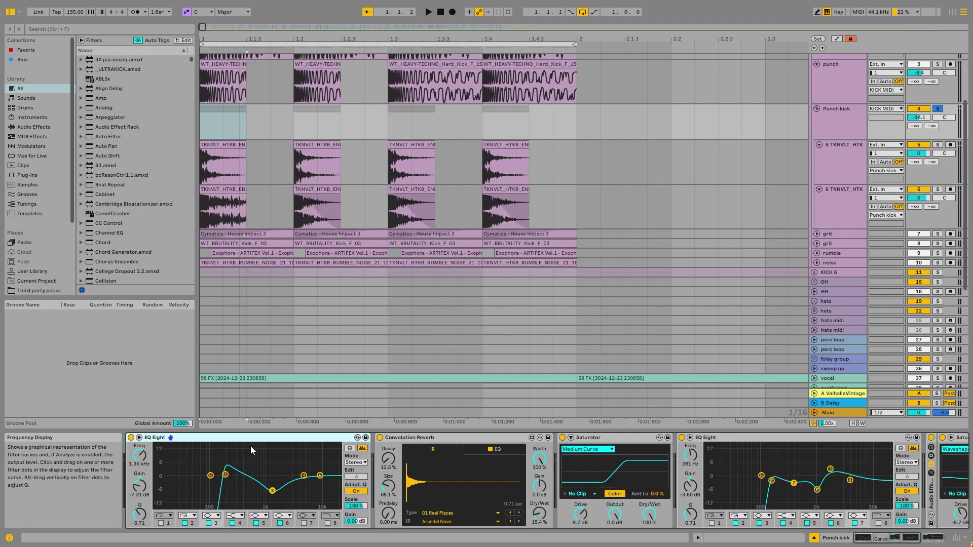
click(617, 439)
click(738, 439)
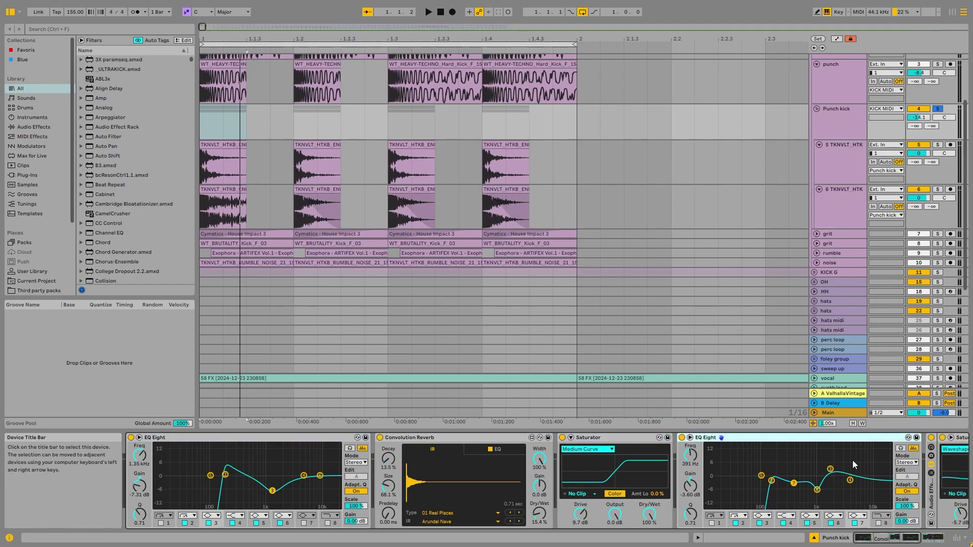
key(space)
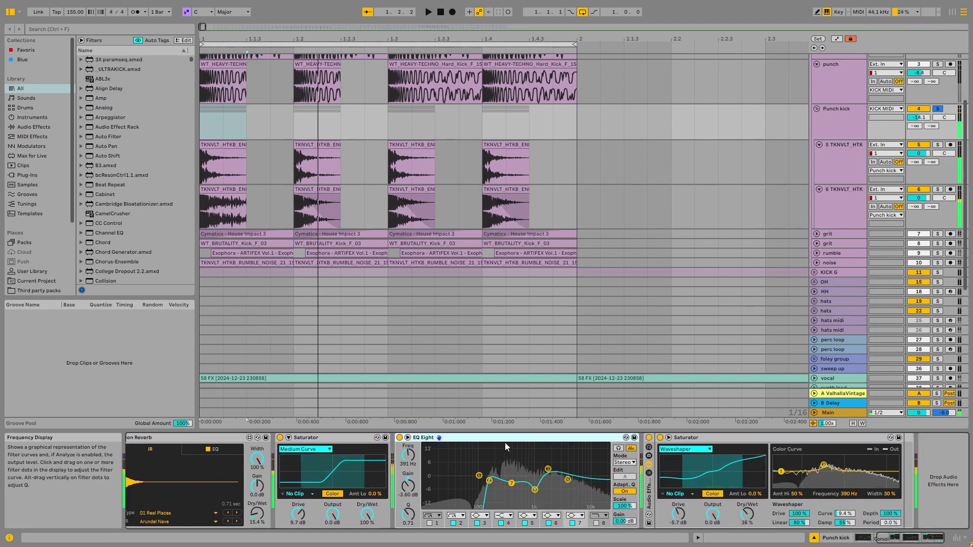
key(space)
key(space)
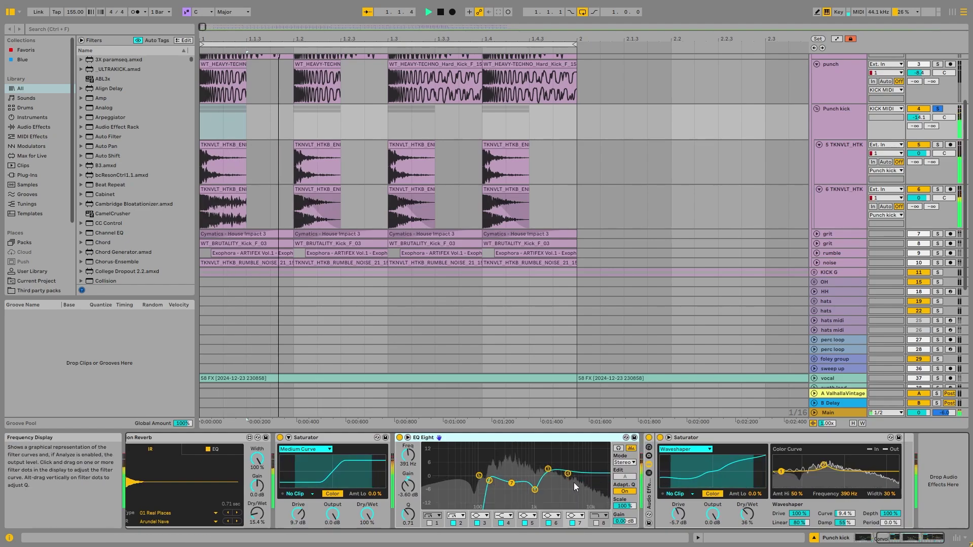
Add the punch and MAIN kick tracks to the solo and play them together with Punch kick.
scroll(614, 318, up, 3)
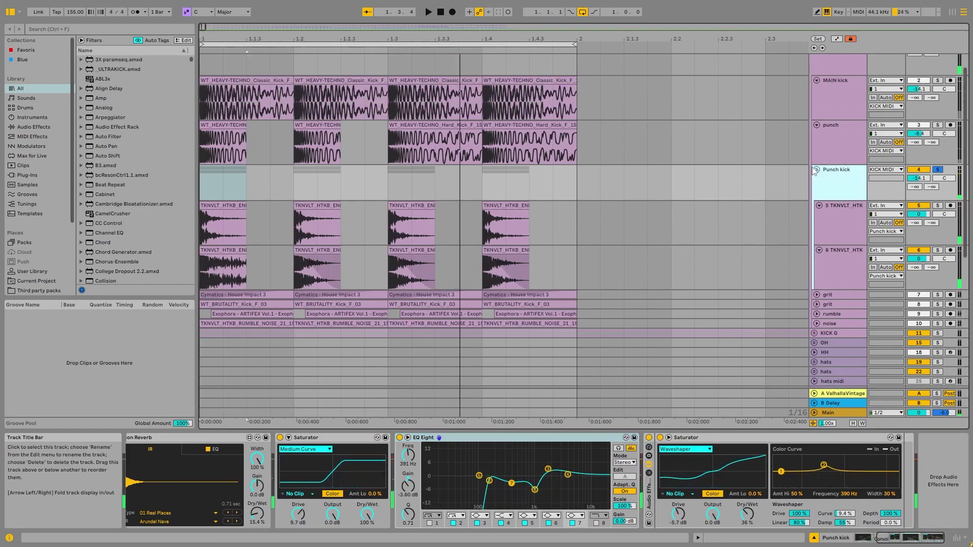
click(811, 195)
scroll(809, 197, up, 1)
ctrl+click(938, 149)
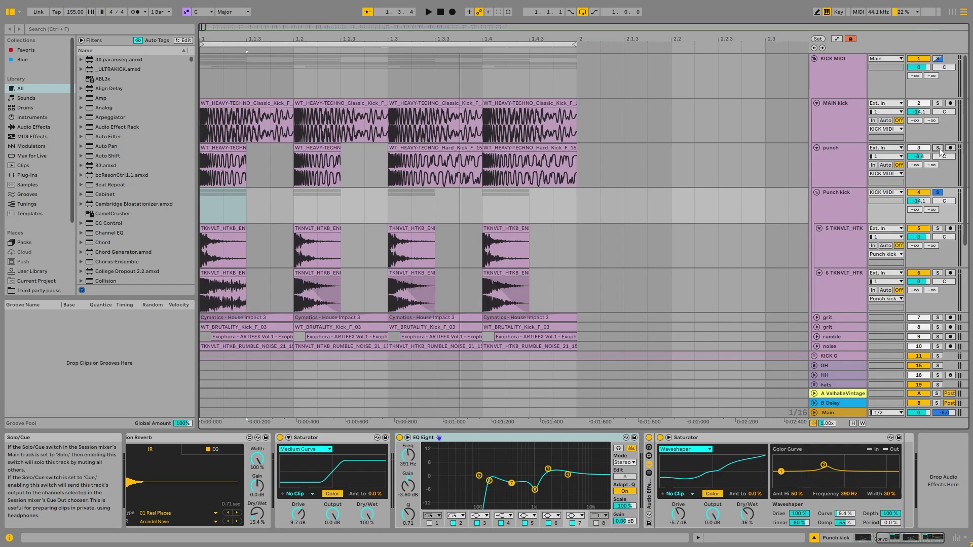
ctrl+click(937, 103)
key(space)
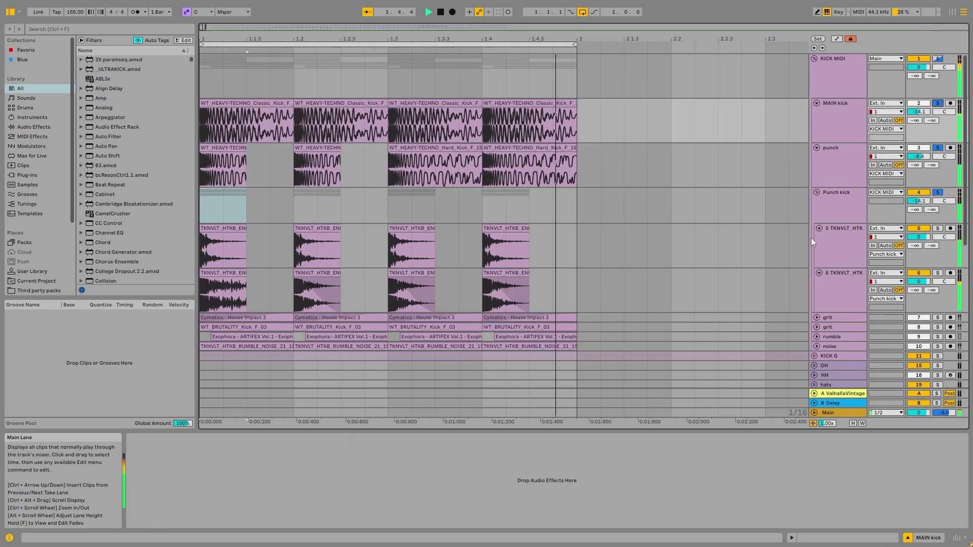
key(space)
Fold the Punch kick group, then solo and unfold the first grit track and select its first clip.
click(817, 194)
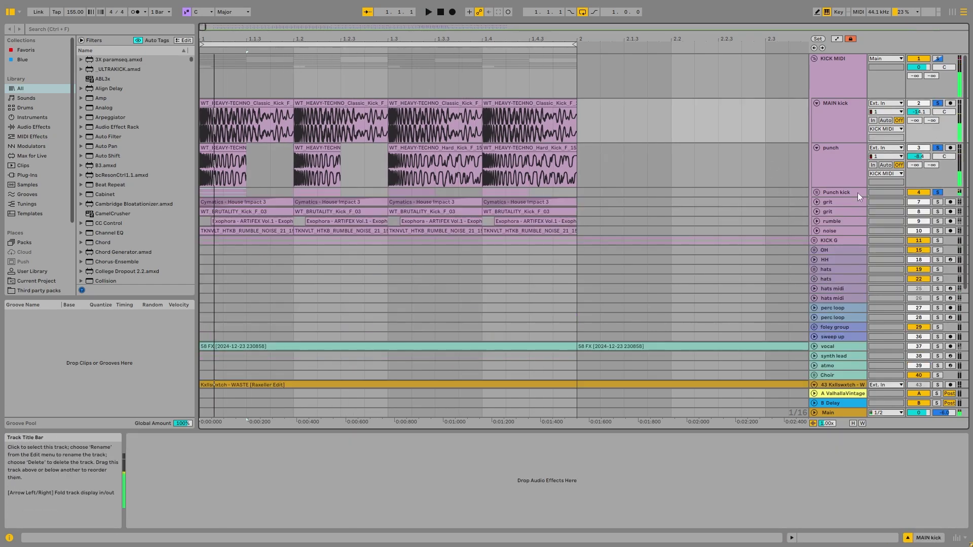
click(853, 201)
click(938, 202)
click(816, 203)
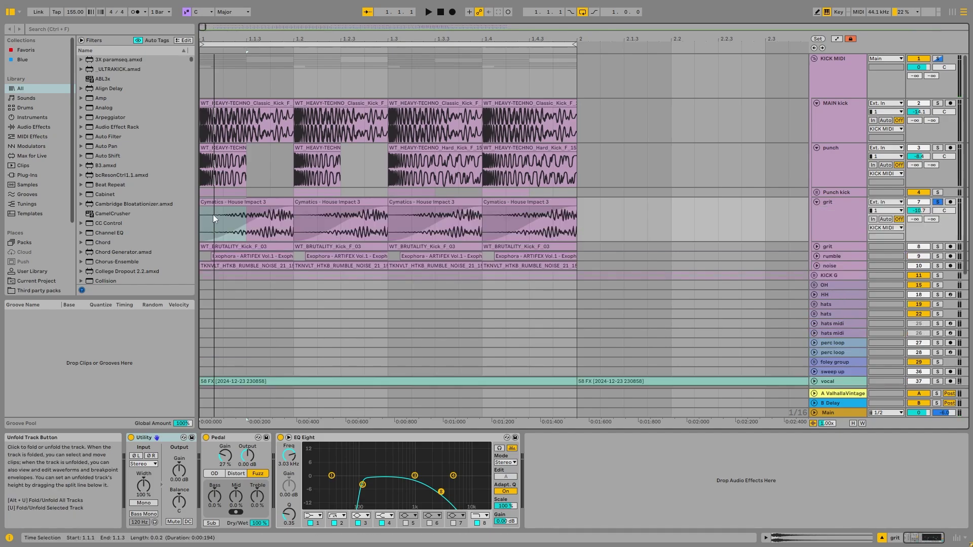
click(213, 216)
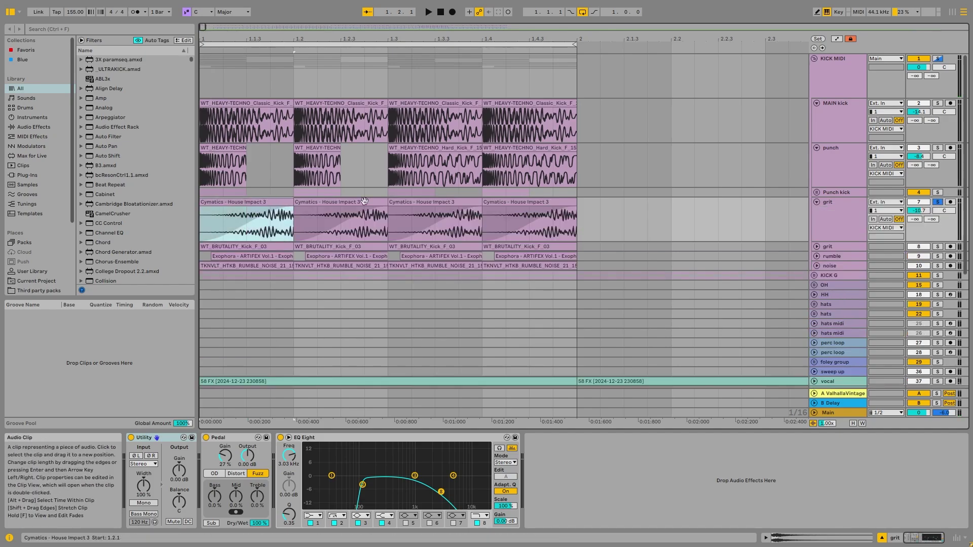
Play the first grit track with its Pedal effect bypassed and re-enabled.
click(218, 439)
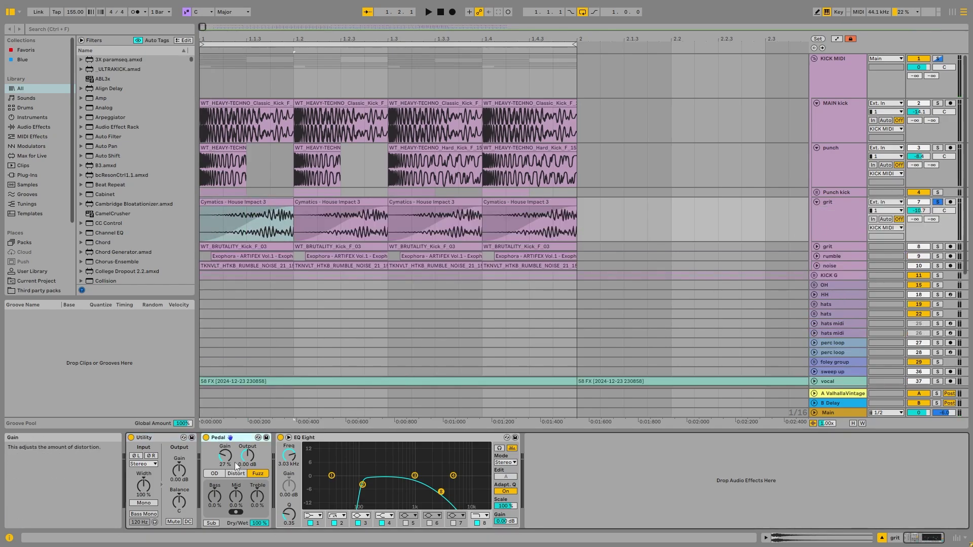
key(space)
click(206, 438)
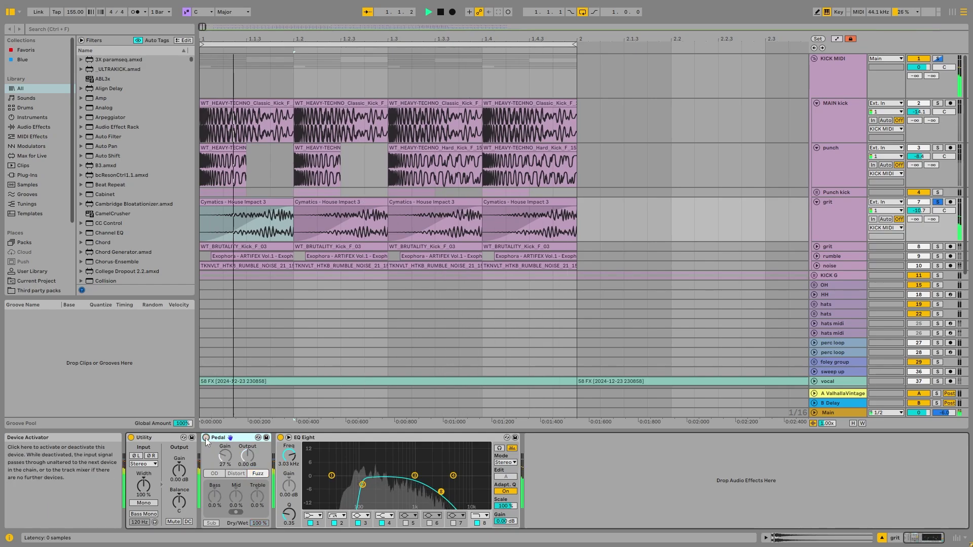
click(206, 438)
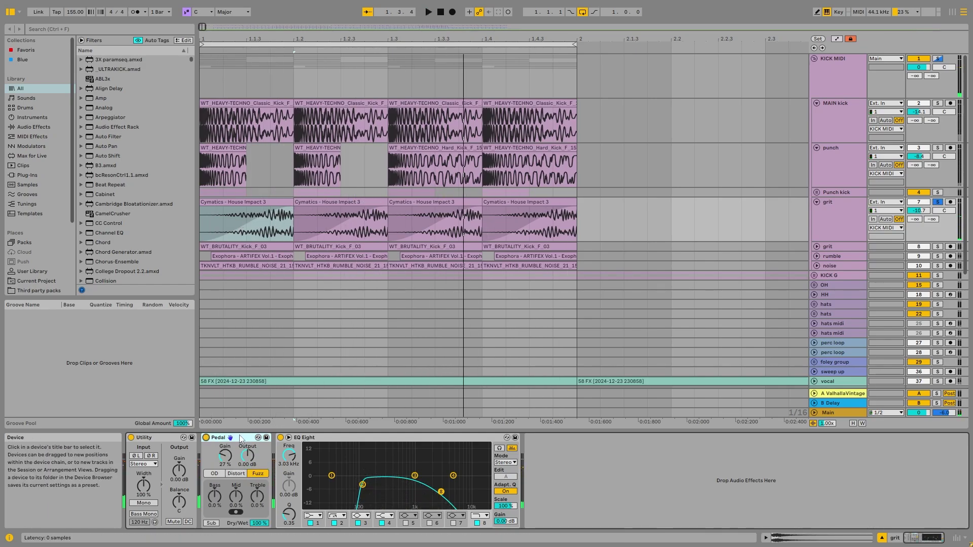
key(space)
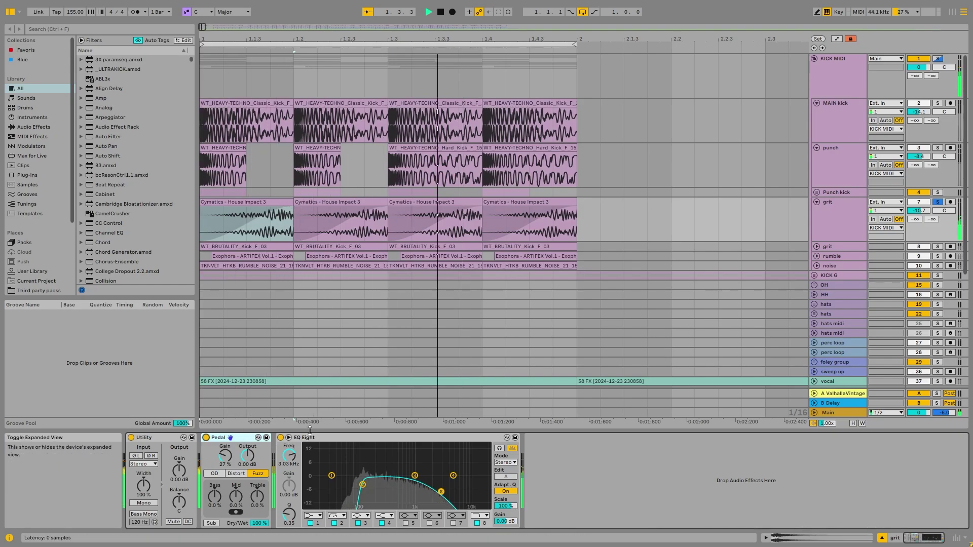
Solo and unfold the second grit track, and play it from its first clip with EQ Eight off and on.
click(937, 247)
click(817, 246)
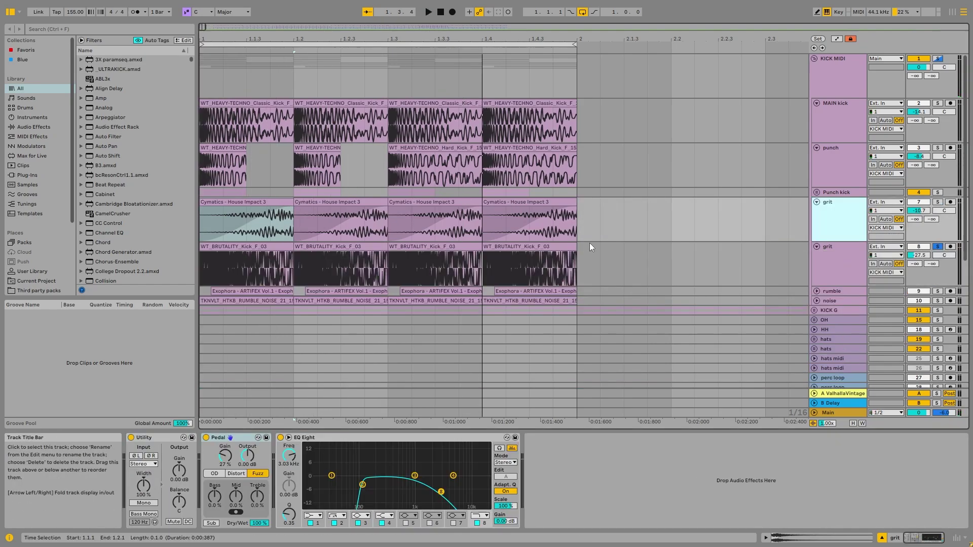
click(248, 256)
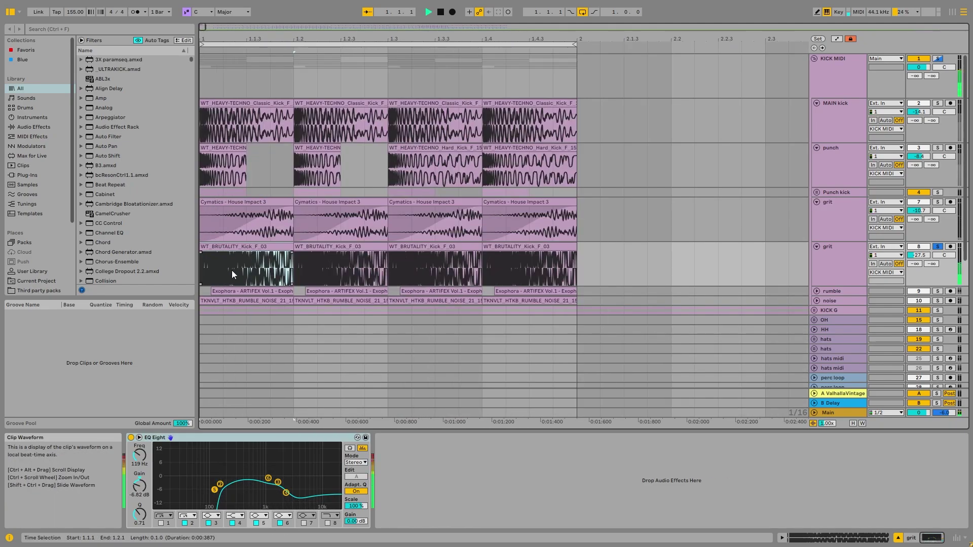
click(131, 438)
click(130, 438)
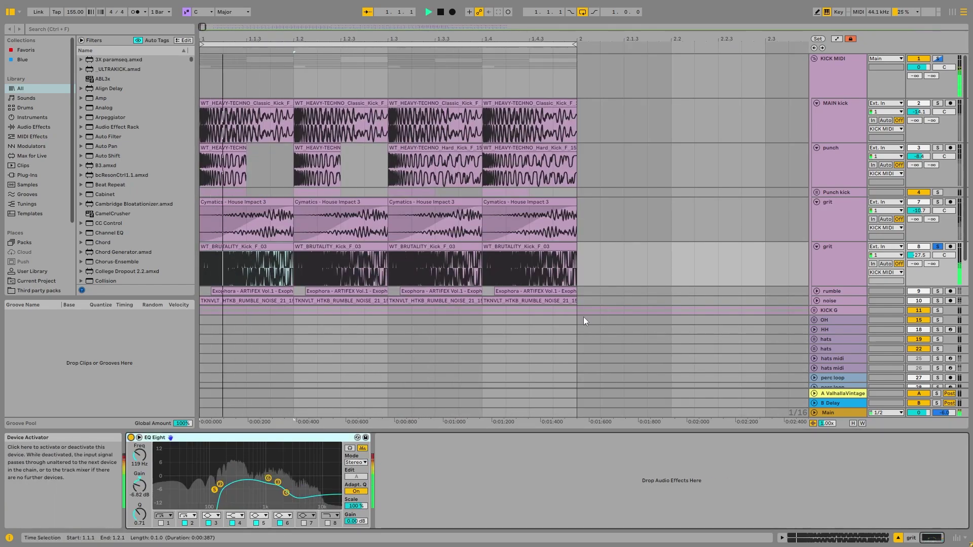
View the sample settings of the second grit track's first clip, return to the track's effects and play it again.
click(821, 254)
key(space)
double_click(263, 247)
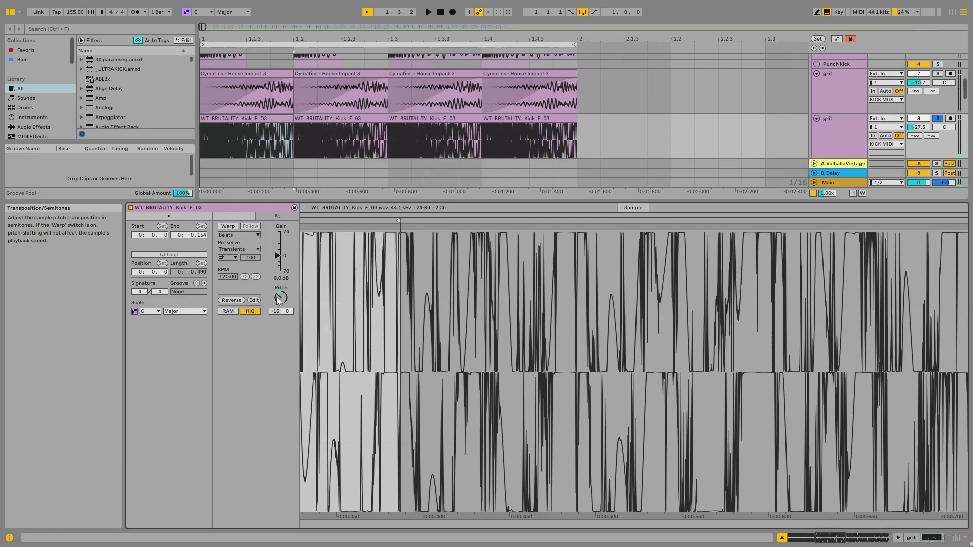
key(shift+Tab)
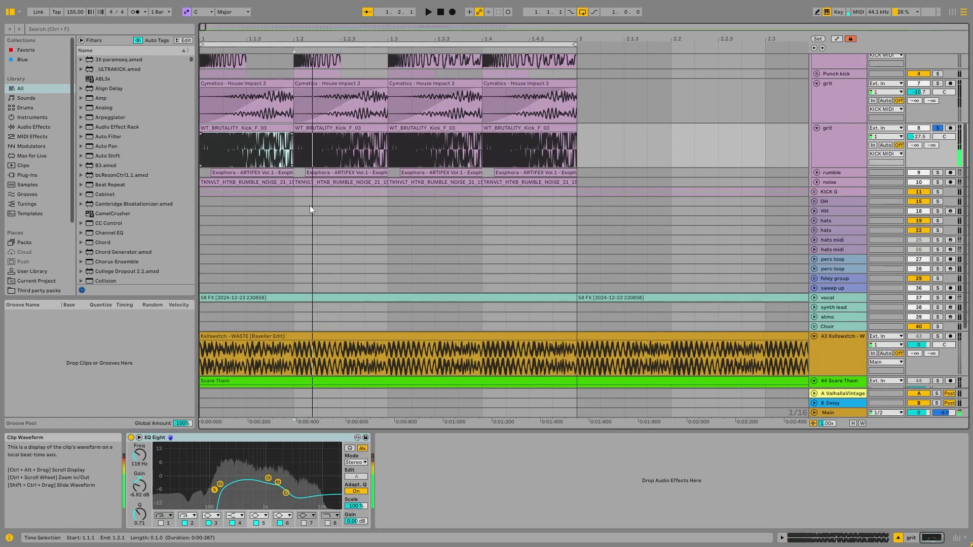
click(288, 145)
key(space)
scroll(317, 263, up, 3)
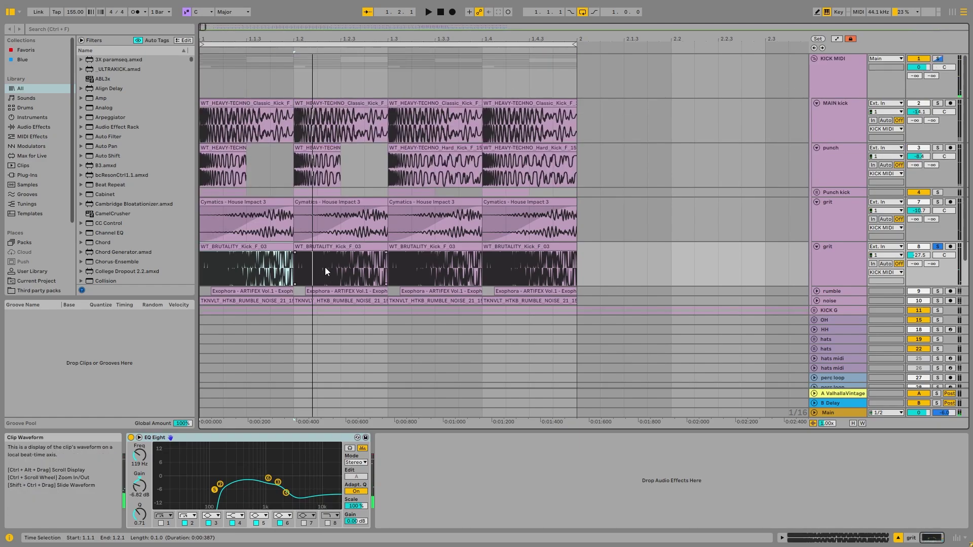
key(space)
Fold the second grit track, then solo and unfold the rumble track and select its first clip.
click(824, 256)
click(816, 247)
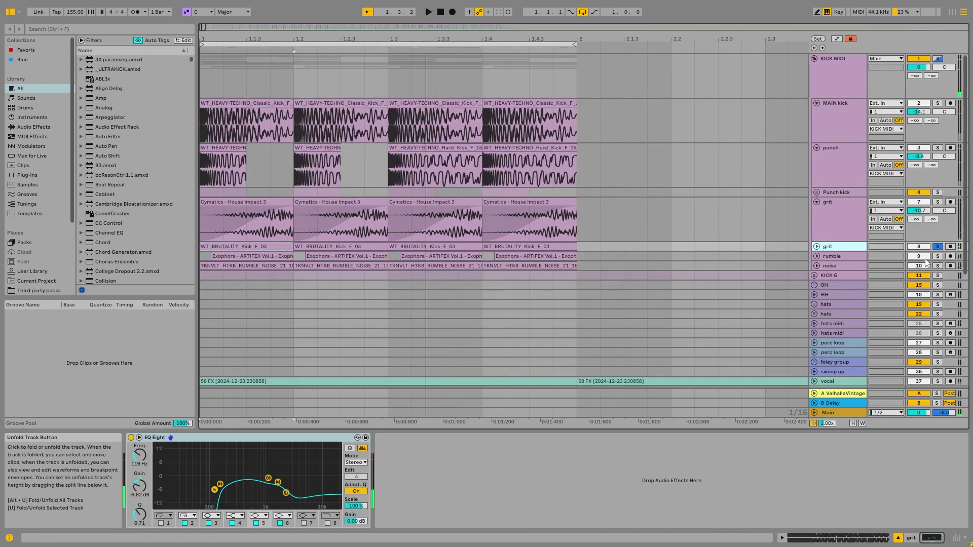
click(817, 257)
key(s)
click(828, 250)
click(254, 257)
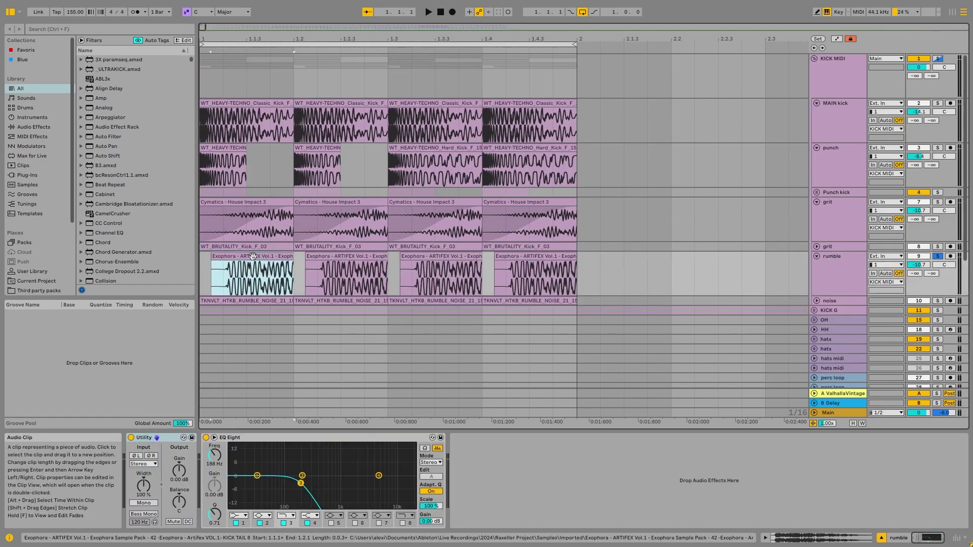
Play the rumble track from the start of the bar with its EQ Eight bypassed and re-enabled.
click(205, 263)
click(205, 436)
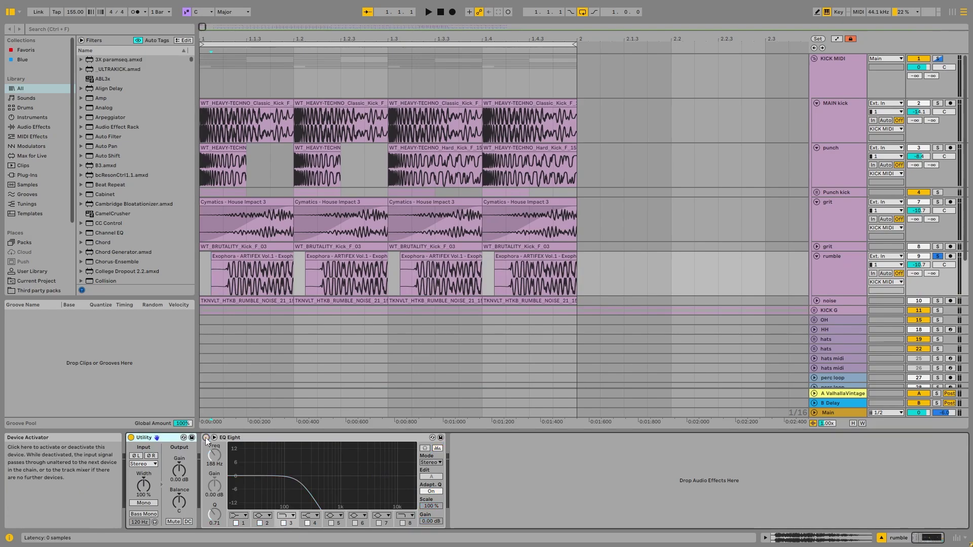
key(space)
click(205, 437)
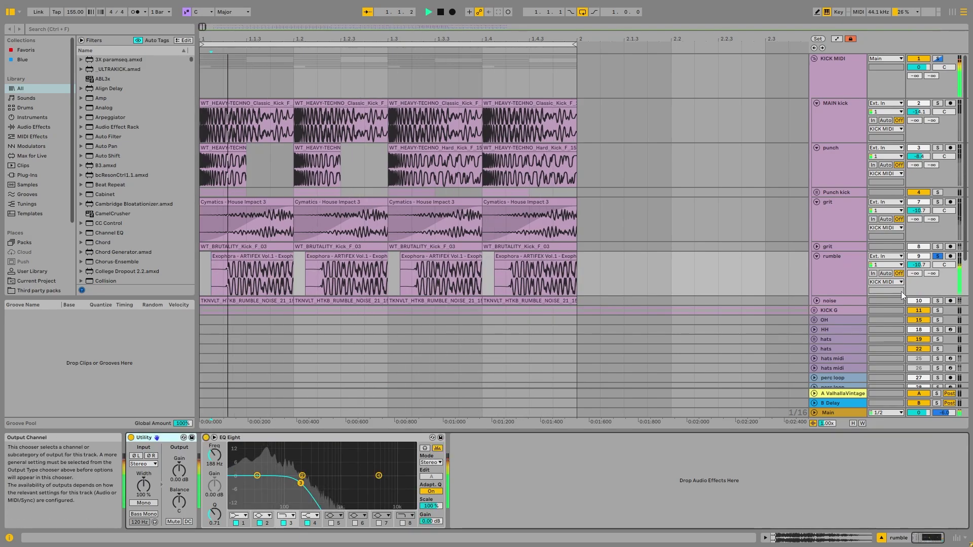
key(space)
Fold rumble, solo and unfold the noise track, and play it from its first clip.
click(832, 280)
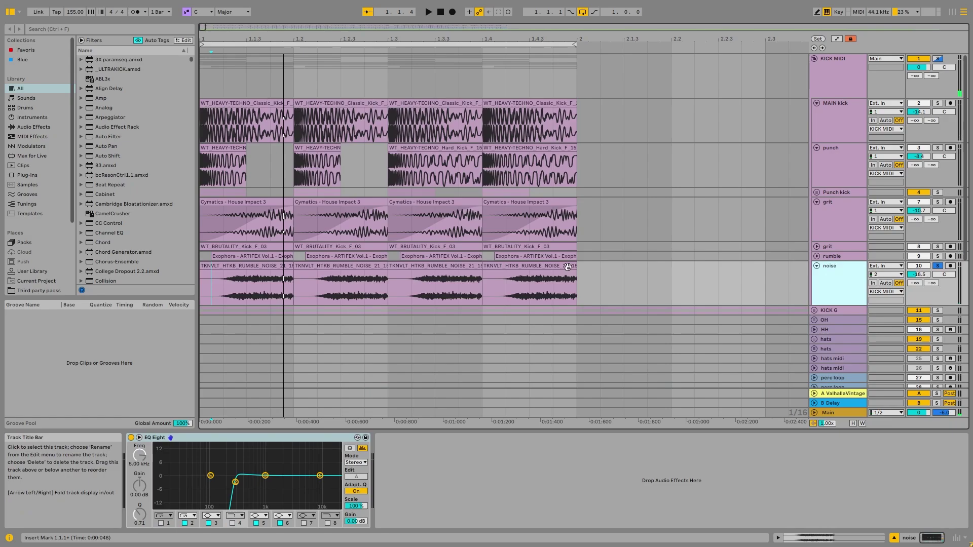
click(255, 267)
key(space)
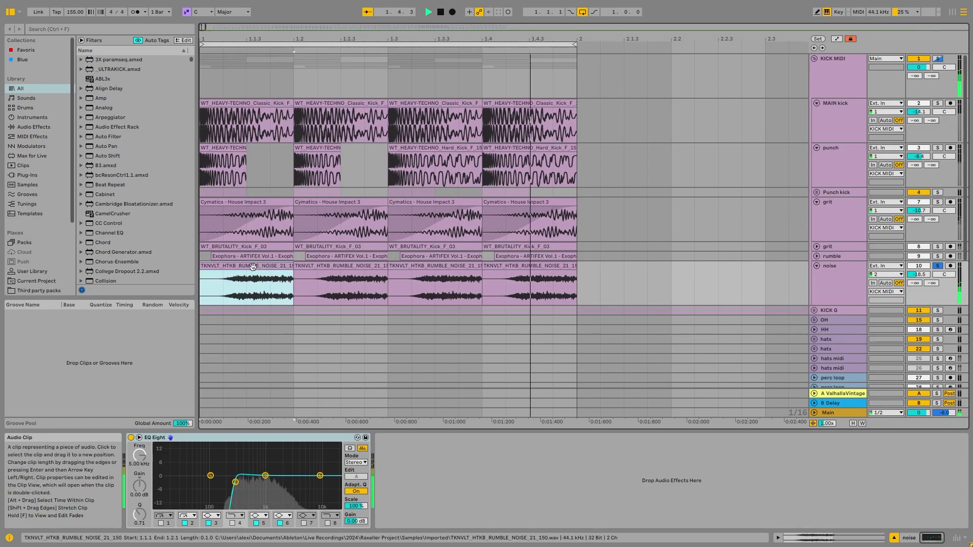
key(space)
Solo the whole KICK MIDI group and play it with both iZotope Trash 2 devices and EQ Eight bypassed.
click(938, 59)
click(837, 71)
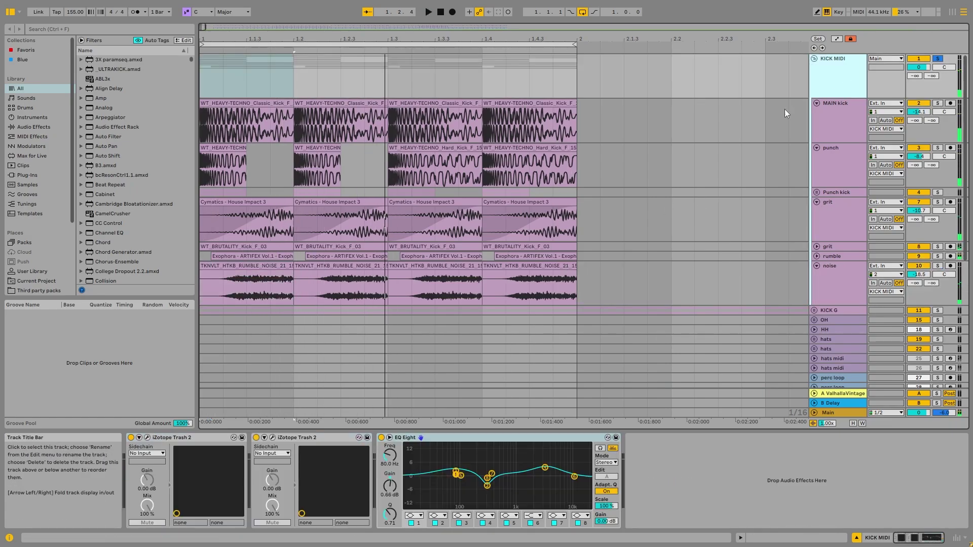
click(131, 437)
click(381, 438)
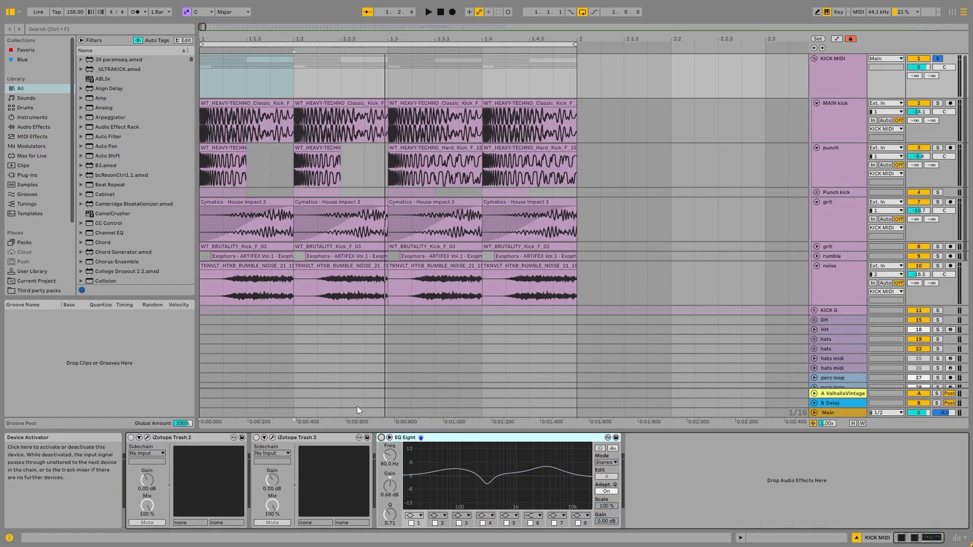
key(space)
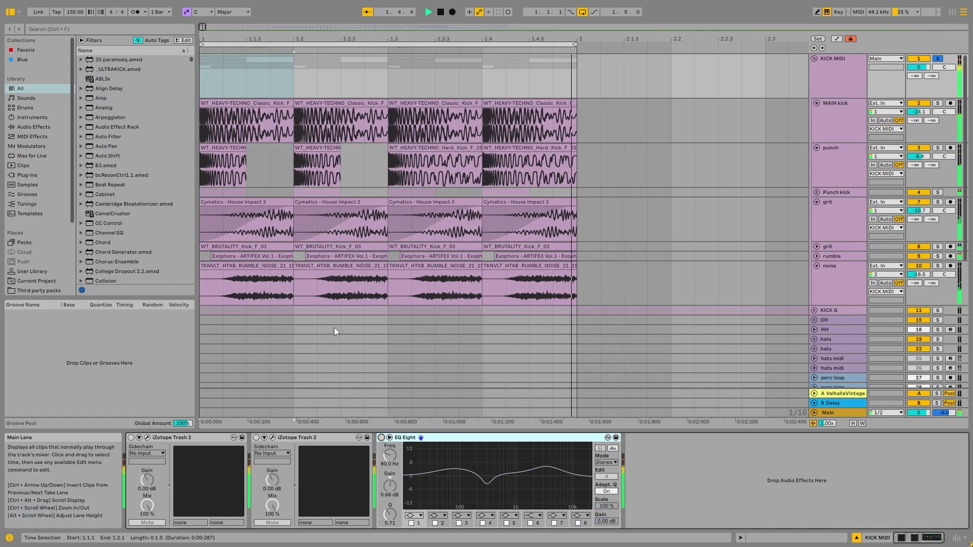
Enable the KICK MIDI group's first iZotope Trash 2, view its plug-in window during playback, and close it.
click(147, 438)
drag(235, 46, 361, 47)
key(space)
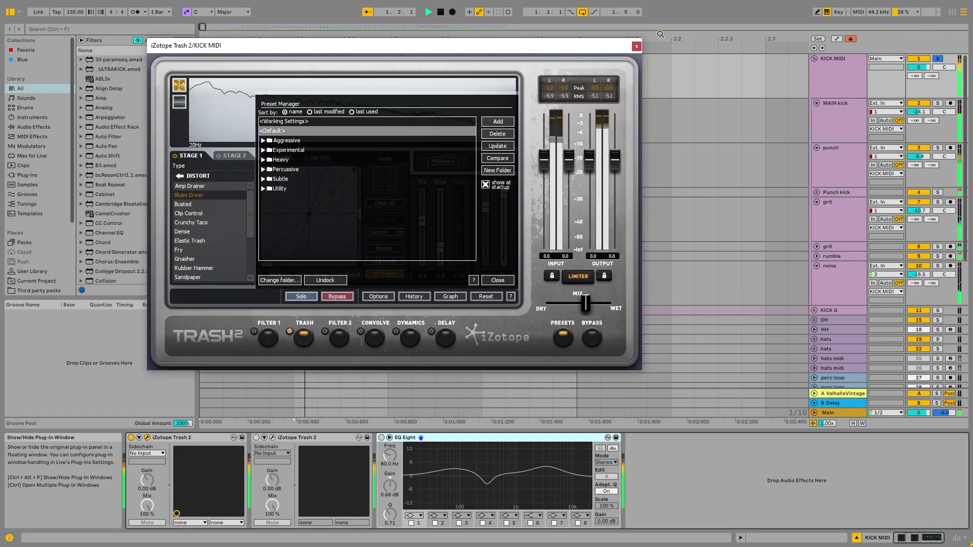
click(636, 46)
key(space)
Enable the group's second iZotope Trash 2, view its plug-in window, and play the kick with both Trash 2 devices on.
click(256, 438)
click(272, 438)
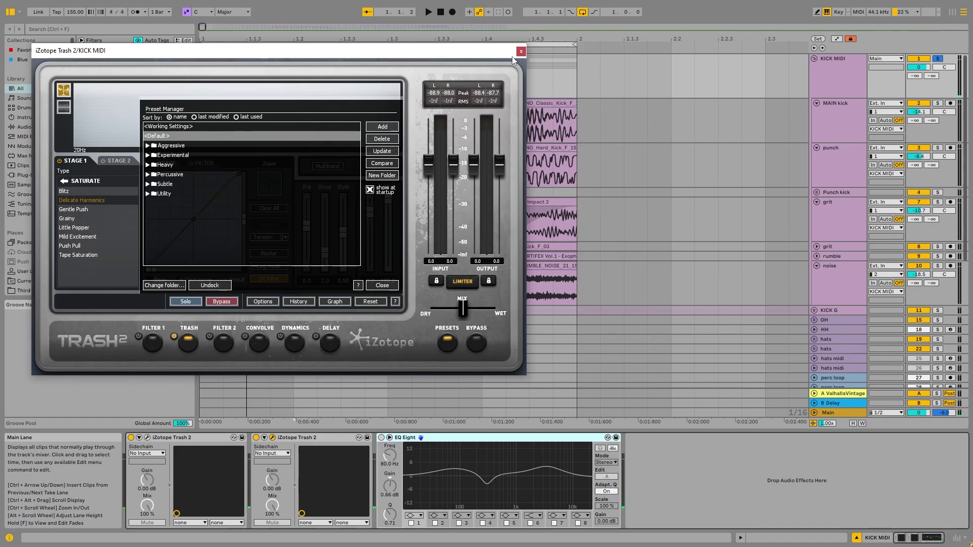
key(space)
key(ctrl+alt+p)
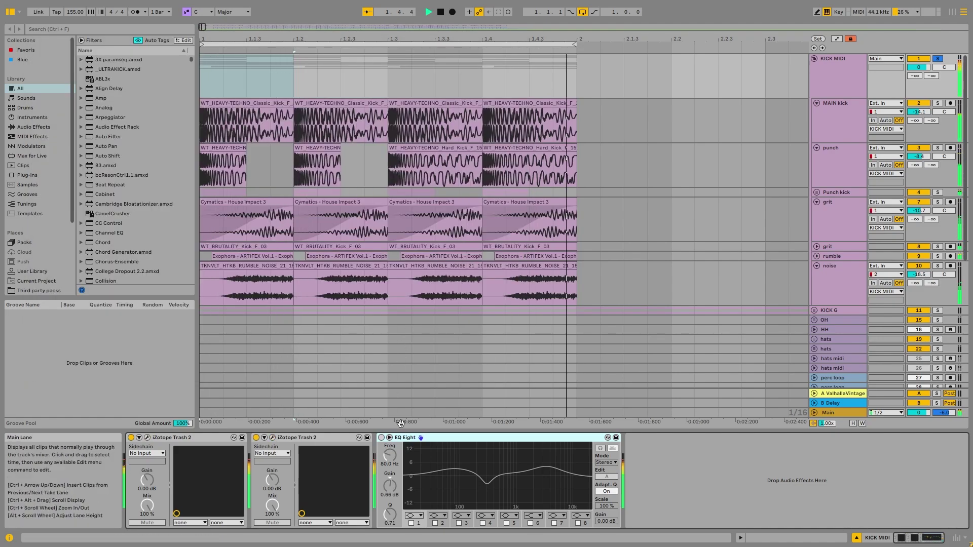
key(space)
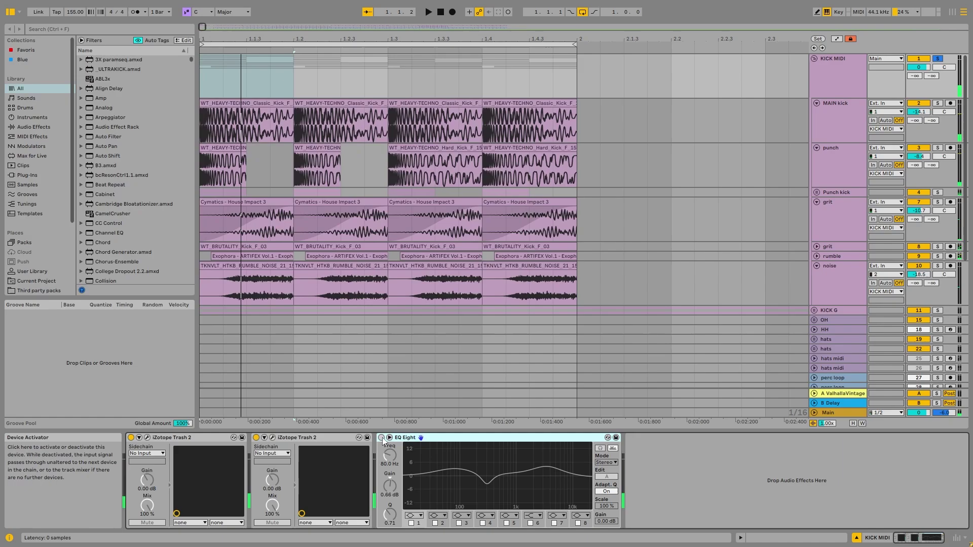
Re-enable the KICK MIDI group's EQ Eight and play the full kick through the complete effect chain.
click(381, 438)
key(space)
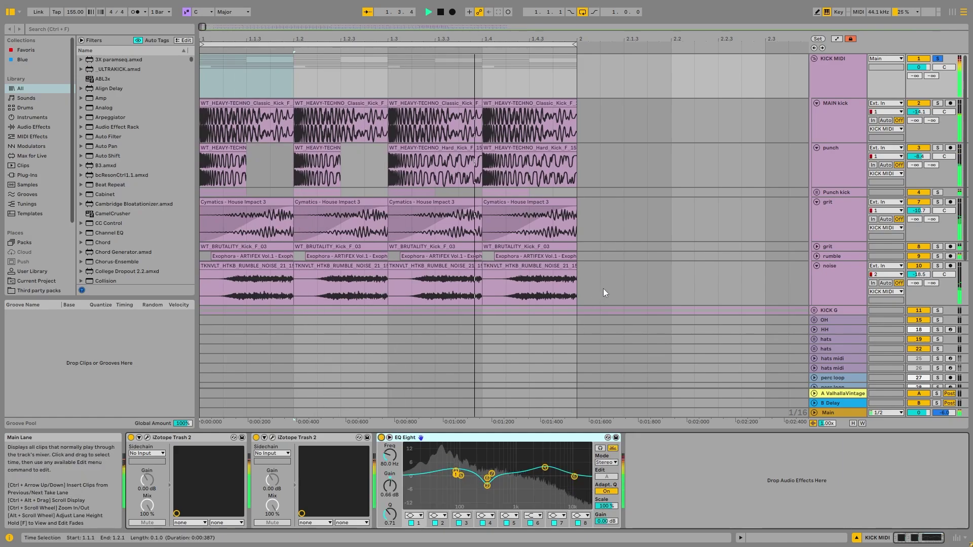
key(space)
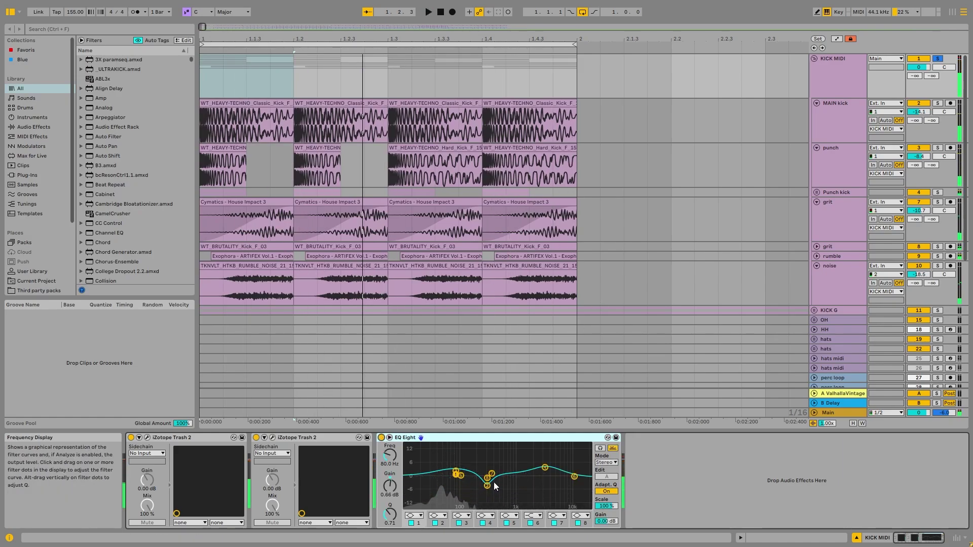
Expand the group's EQ Eight to examine its curve, collapse it, and play the kick while inspecting the high-frequency boost band.
double_click(498, 462)
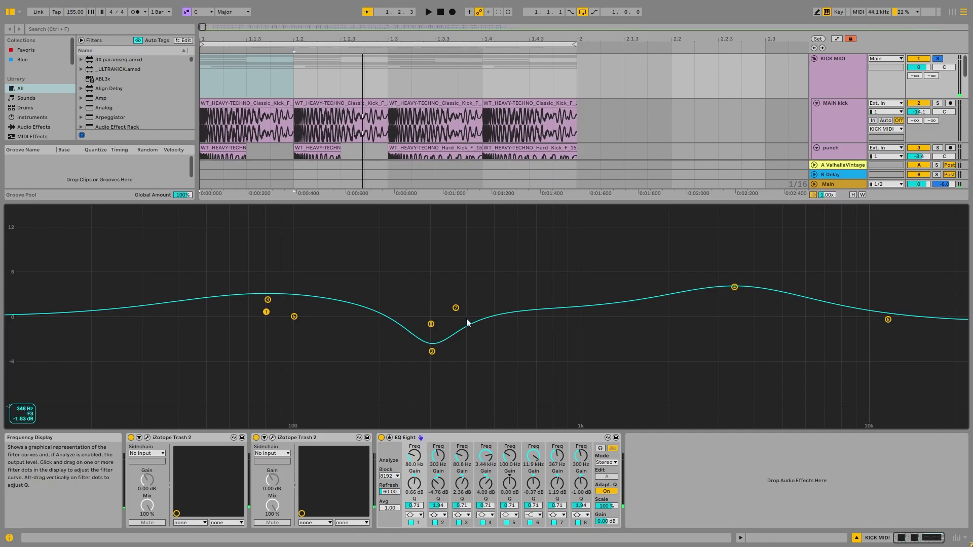
click(390, 438)
key(space)
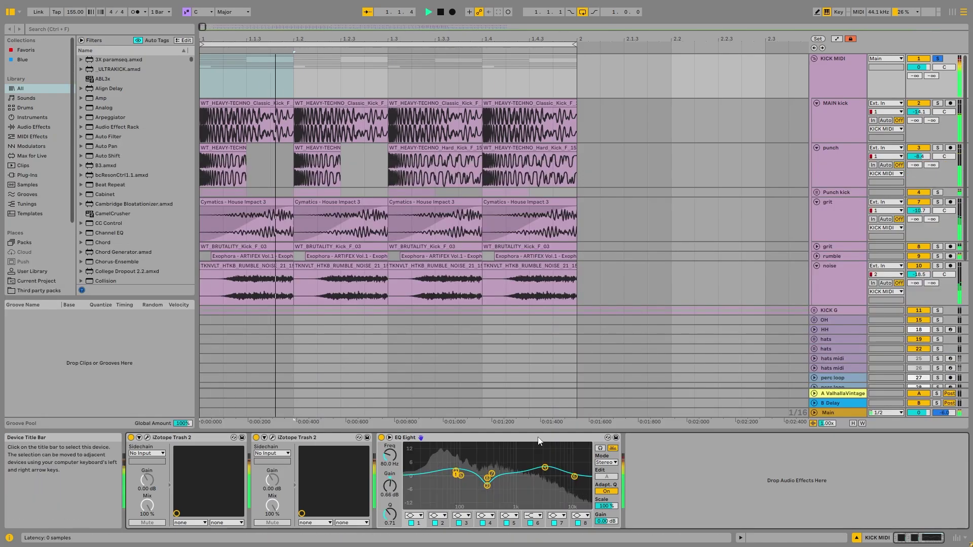
click(545, 468)
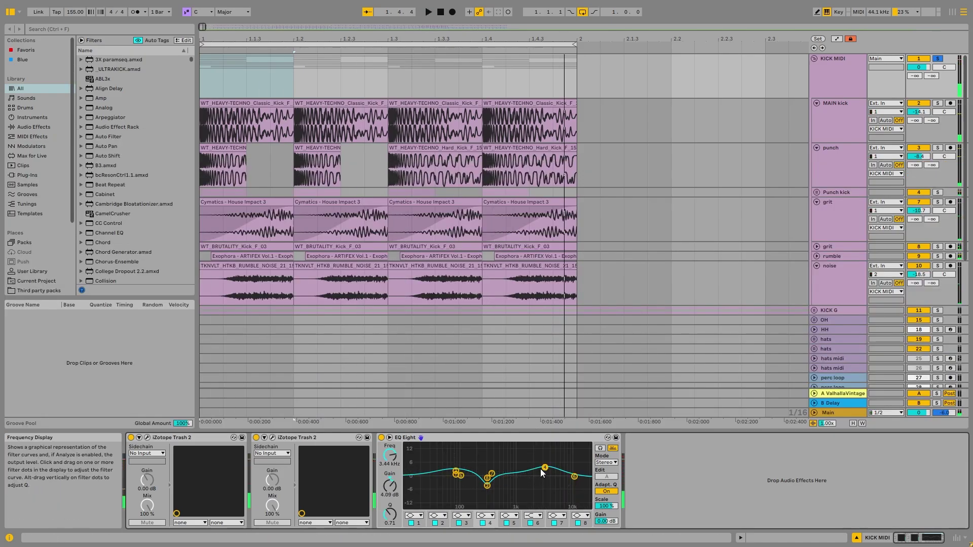
Fold the KICK MIDI group, then solo the resampled KICK track and play its clip looped at bar 5.
click(849, 84)
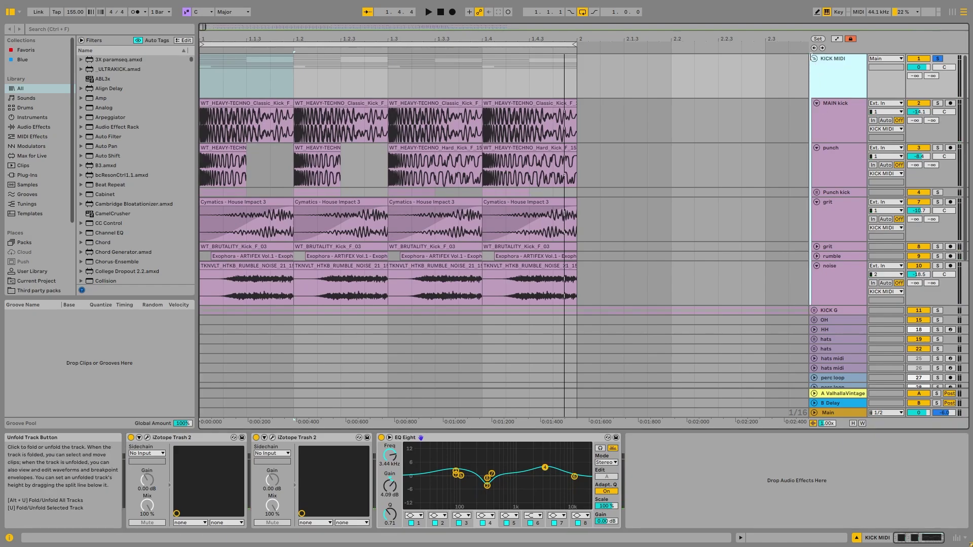
click(814, 58)
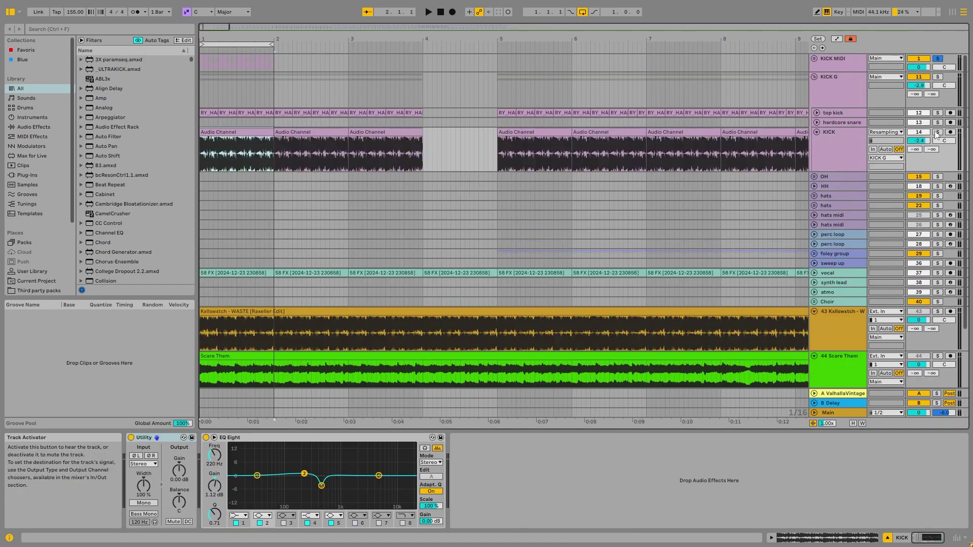
click(937, 133)
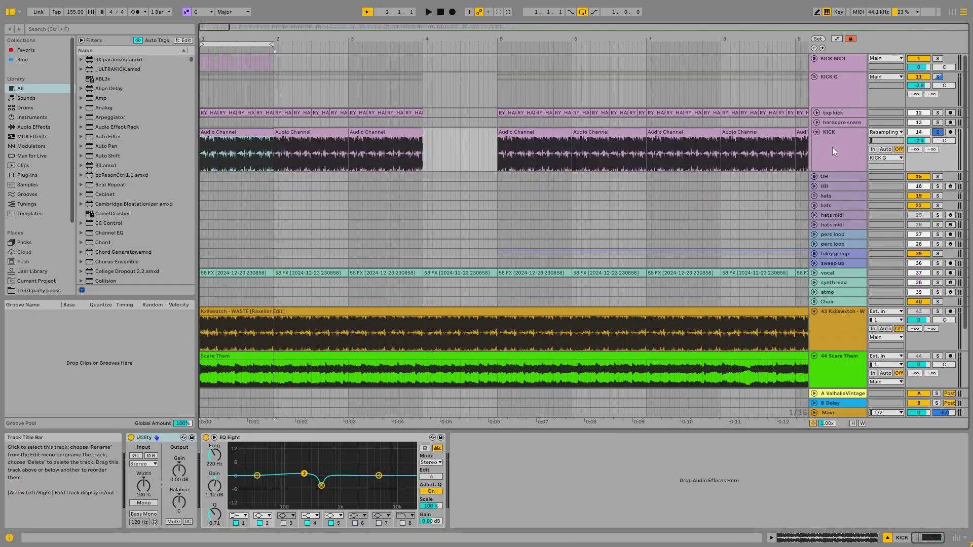
click(257, 132)
key(space)
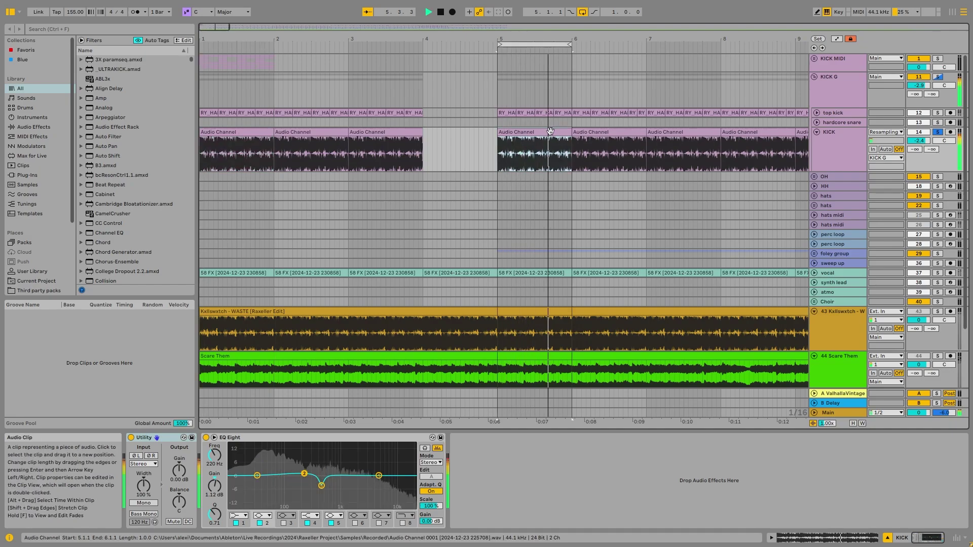
Compare the KICK G group's two EQ Eight devices bypassed and enabled during playback, leaving both on.
click(858, 74)
click(255, 439)
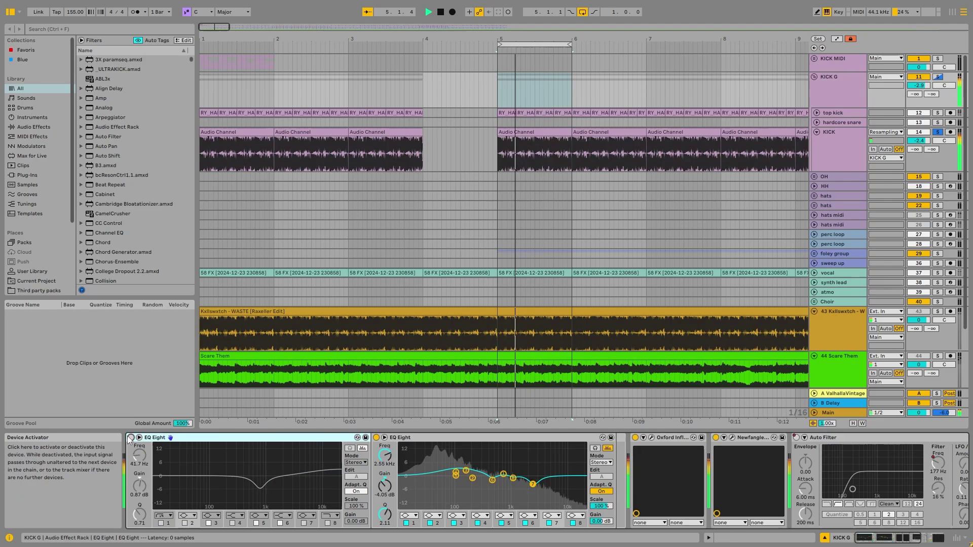
click(376, 438)
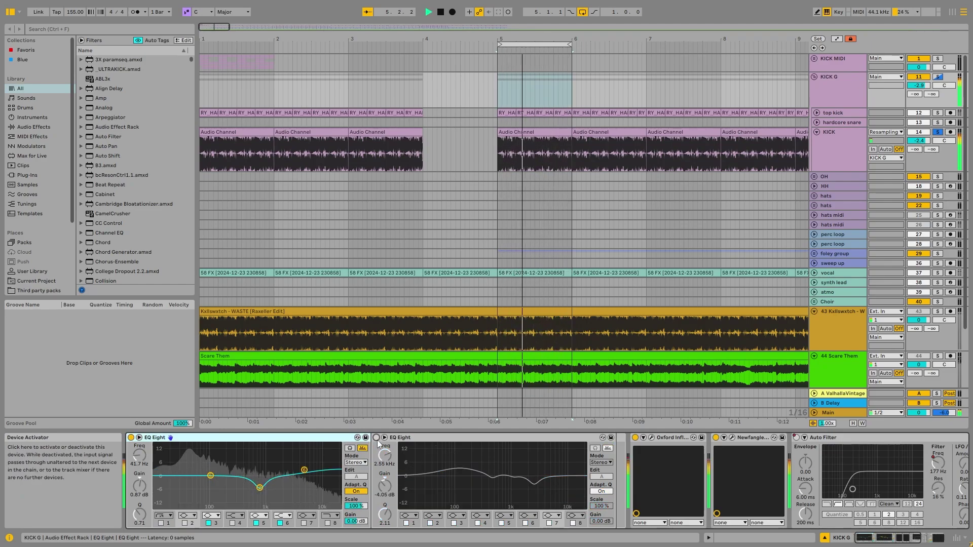
click(376, 439)
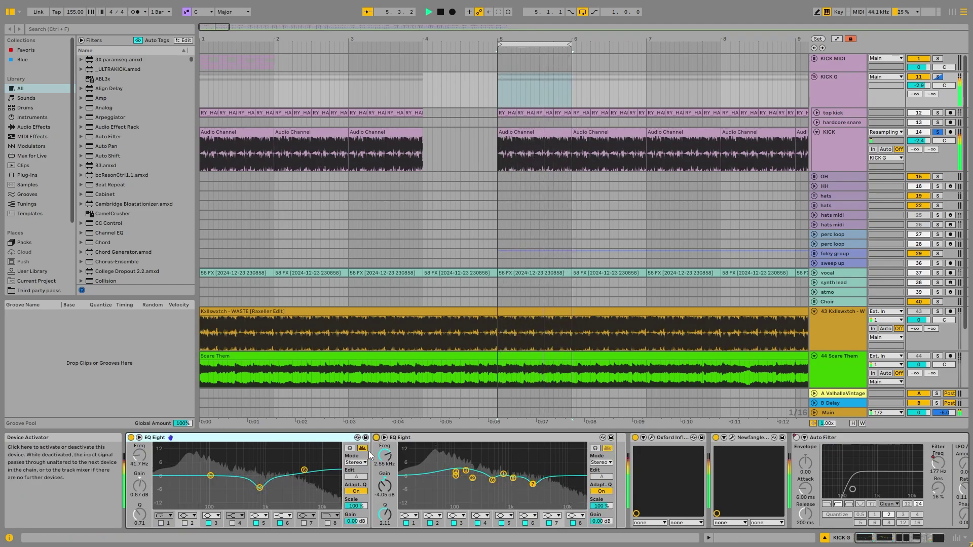
key(space)
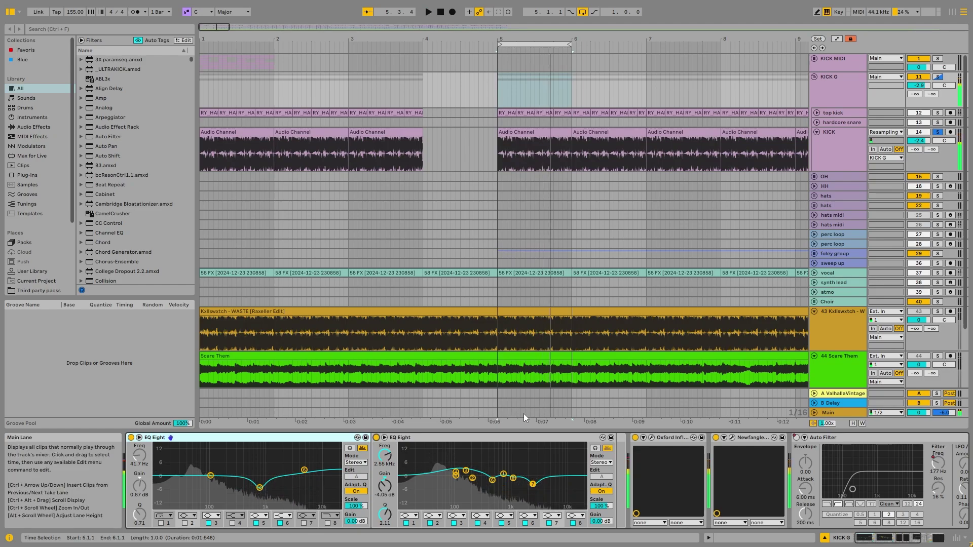
View the KICK G group's Oxford Inflator and Newfangled Saturate plug-in windows, playing the kick, and close both.
click(651, 437)
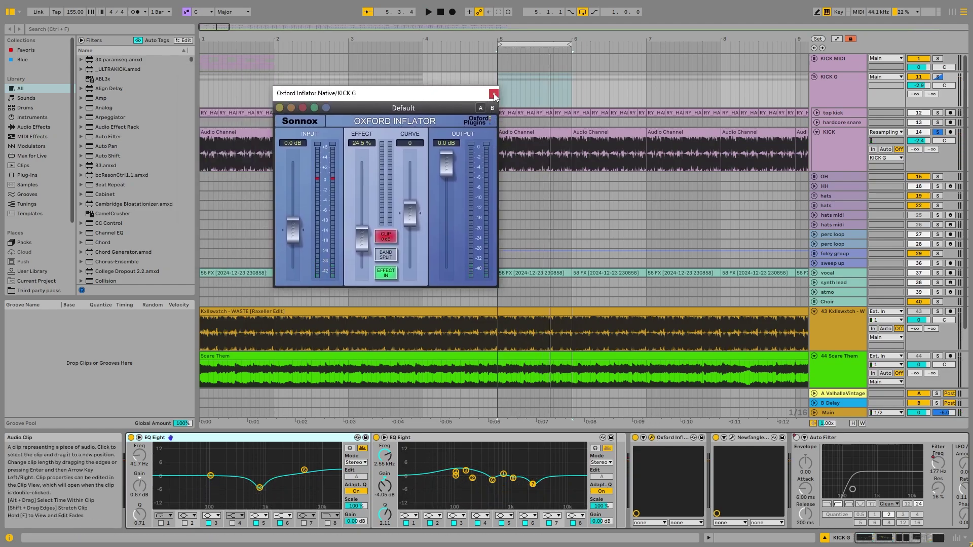
click(495, 95)
key(space)
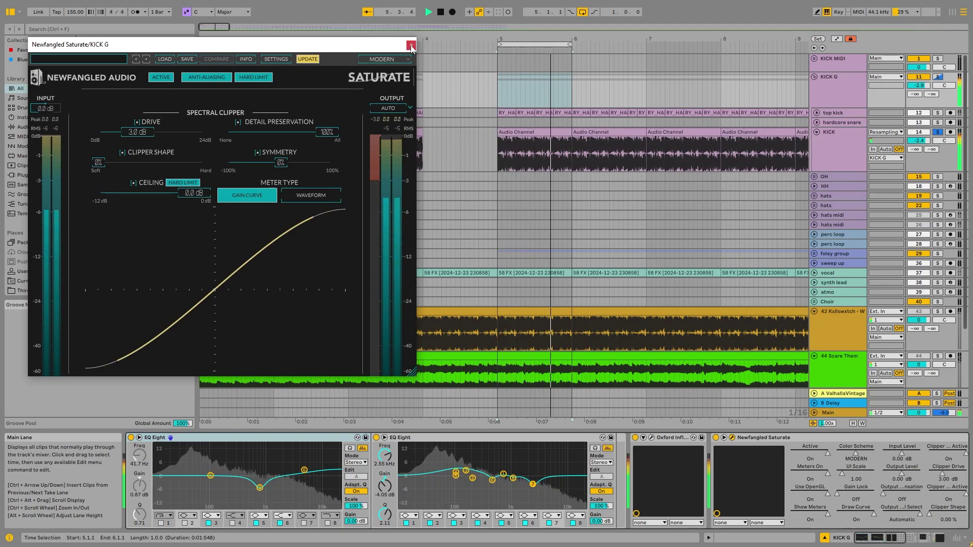
click(412, 47)
key(space)
Unfold and solo the top kick track together with KICK, and look over its clips around bars 5 and 10.
click(817, 113)
click(938, 113)
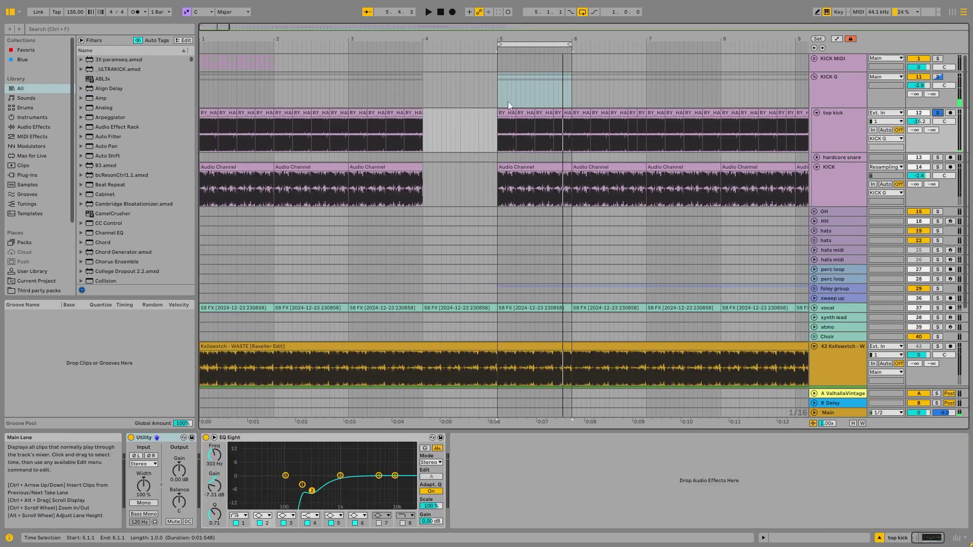
click(508, 113)
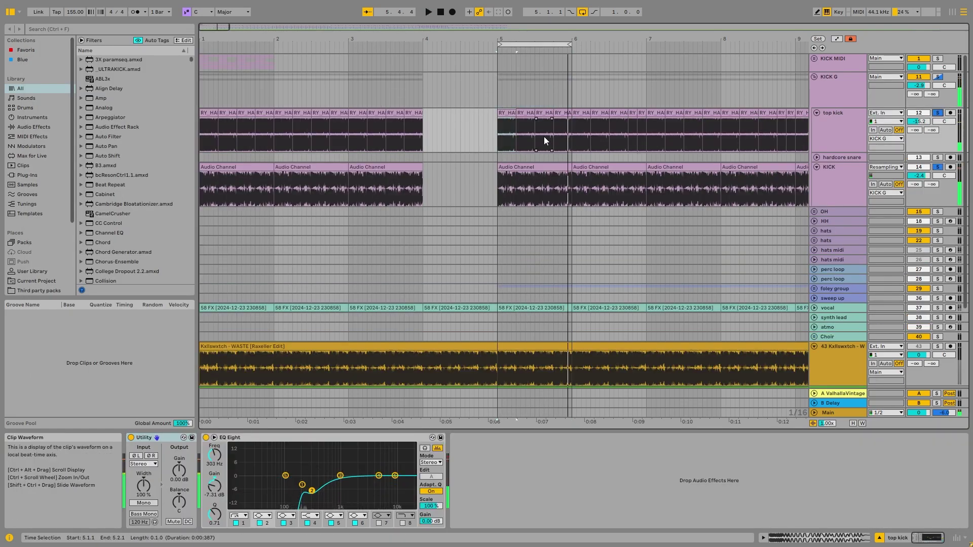
scroll(543, 135, down, 5)
scroll(337, 124, up, 5)
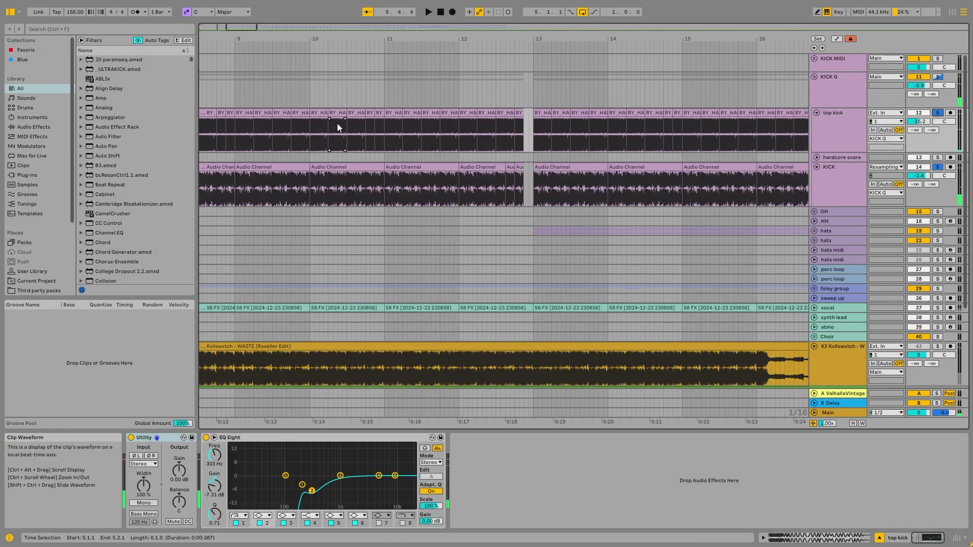
click(357, 133)
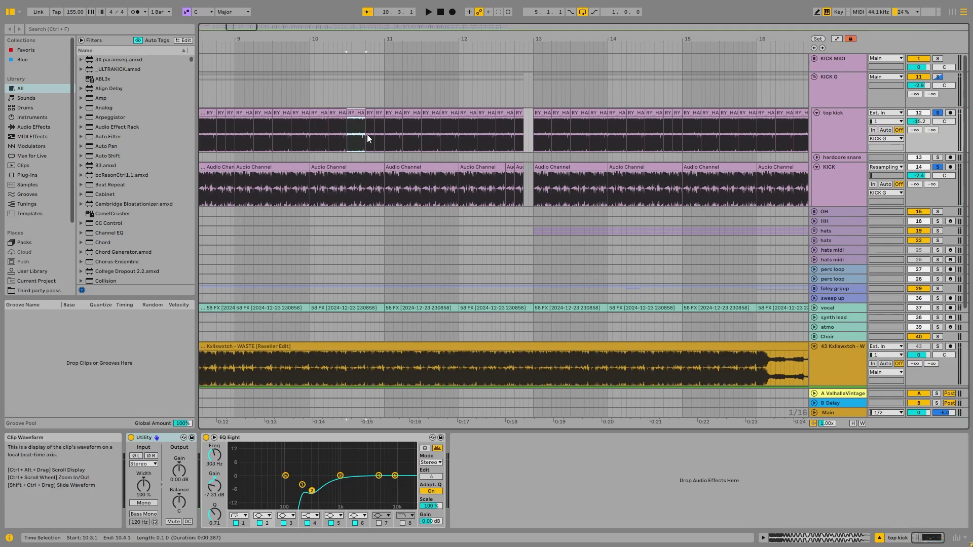
Play the soloed top kick and KICK tracks from bar 10 into the break, then from the KICK clip at bar 60.
key(space)
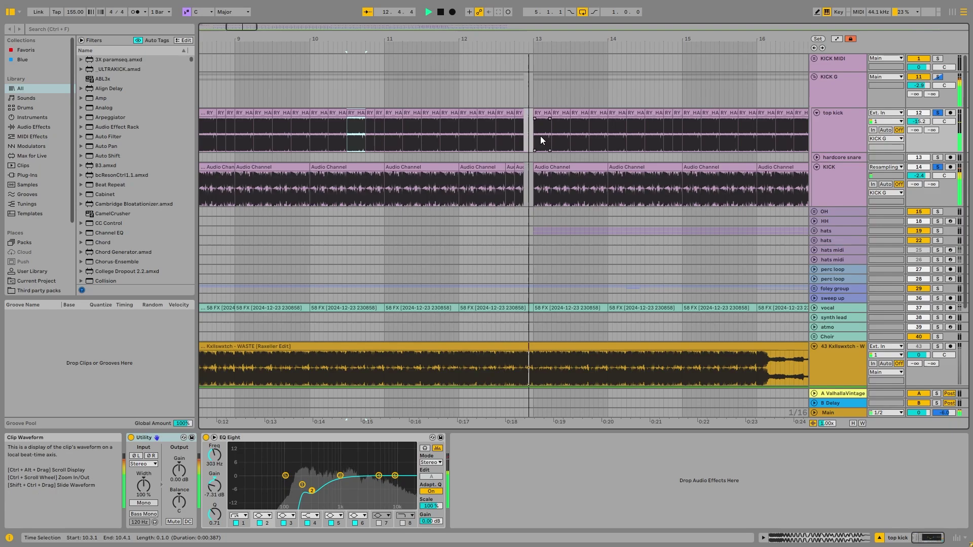
key(space)
drag(540, 140, 354, 178)
scroll(354, 178, down, 10)
scroll(562, 184, up, 5)
drag(563, 184, 387, 154)
scroll(598, 156, up, 5)
drag(598, 156, 340, 158)
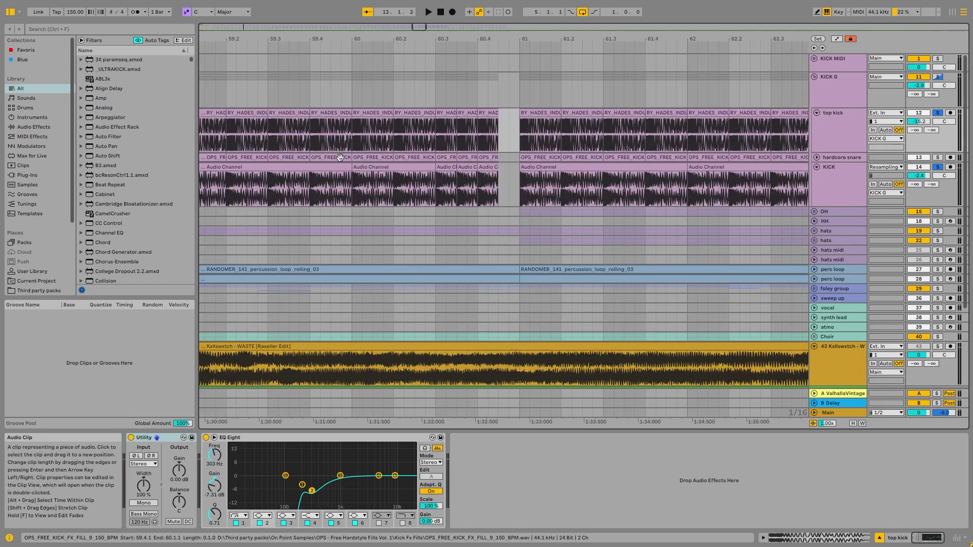
click(382, 166)
key(space)
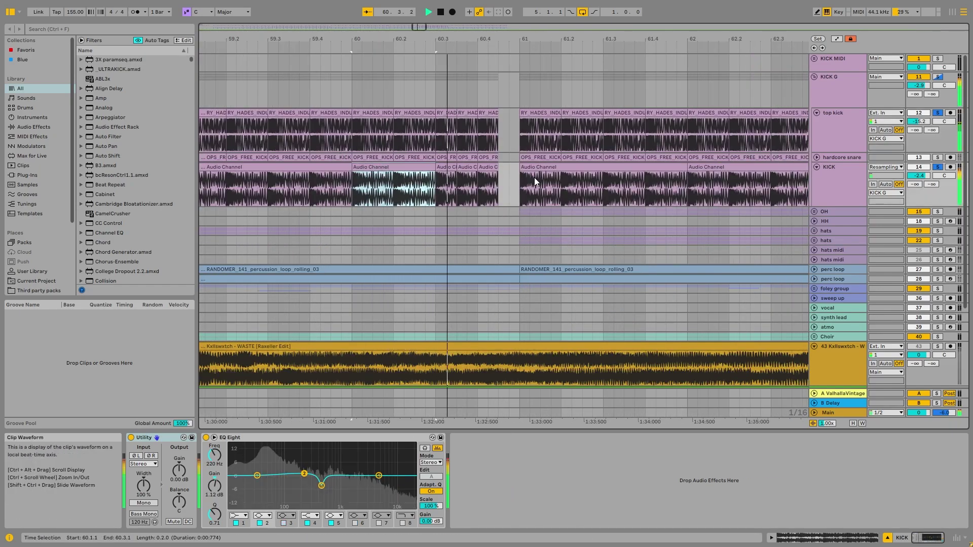
key(space)
scroll(521, 200, down, 4)
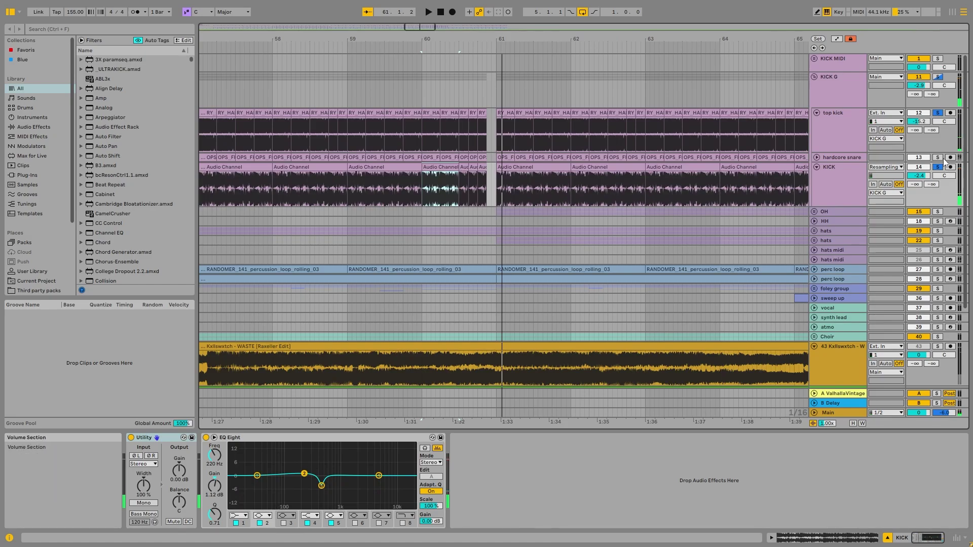
Unfold and solo the hardcore snare track, select its first clip at bar 53 and play it.
click(816, 158)
click(940, 158)
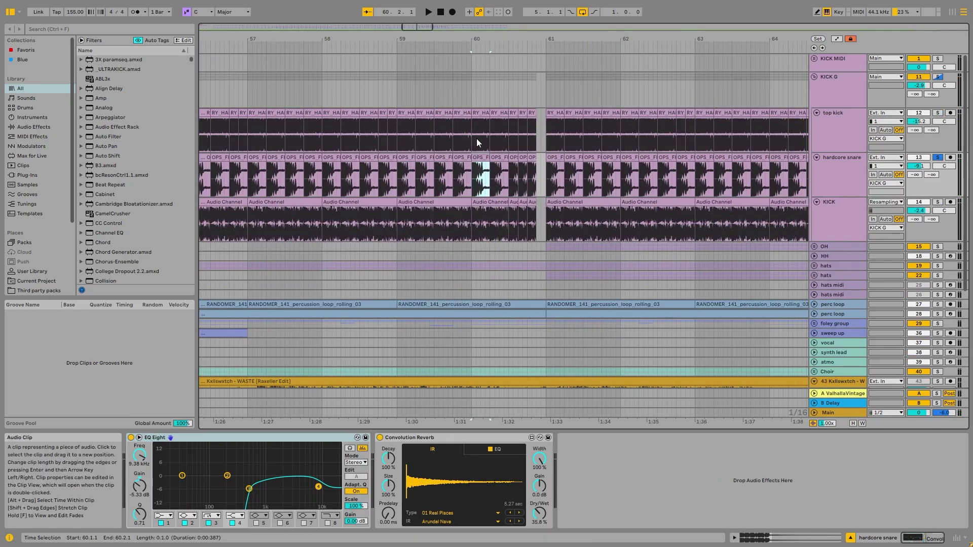
scroll(354, 143, down, 5)
scroll(294, 165, up, 5)
click(573, 159)
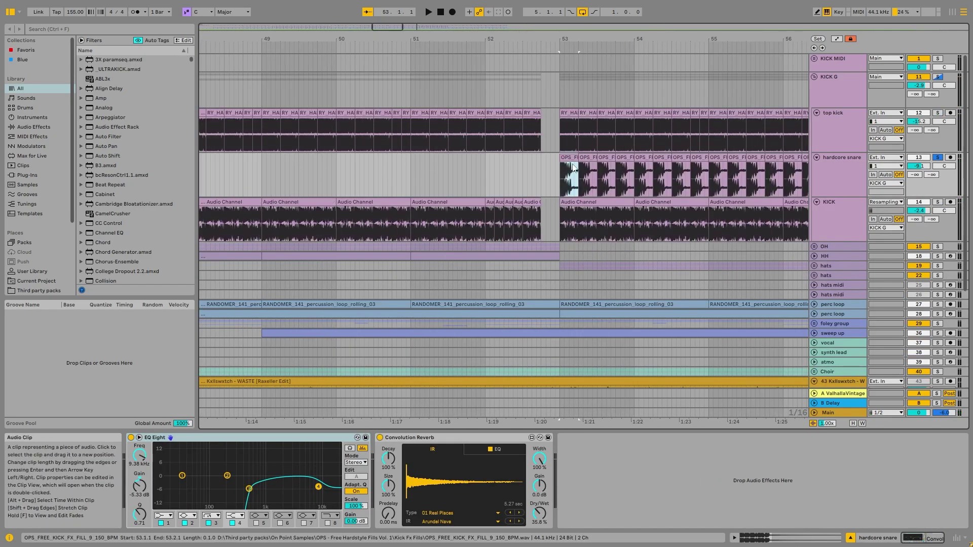
scroll(575, 172, up, 7)
key(space)
Compare the hardcore snare's EQ Eight and Convolution Reverb bypassed and enabled while playing from bar 53, leaving both on.
click(131, 437)
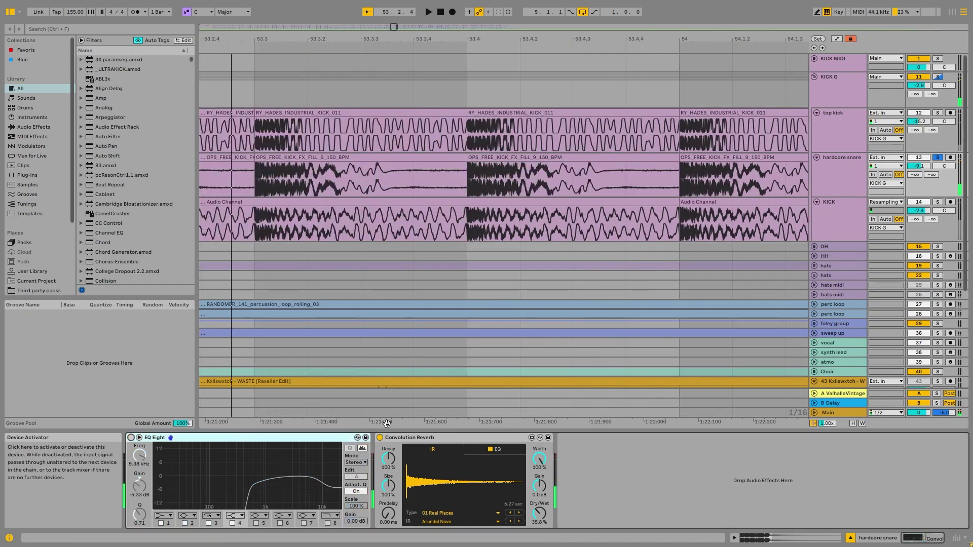
click(380, 438)
ctrl+scroll(292, 186, down, 3)
shift+click(245, 158)
key(space)
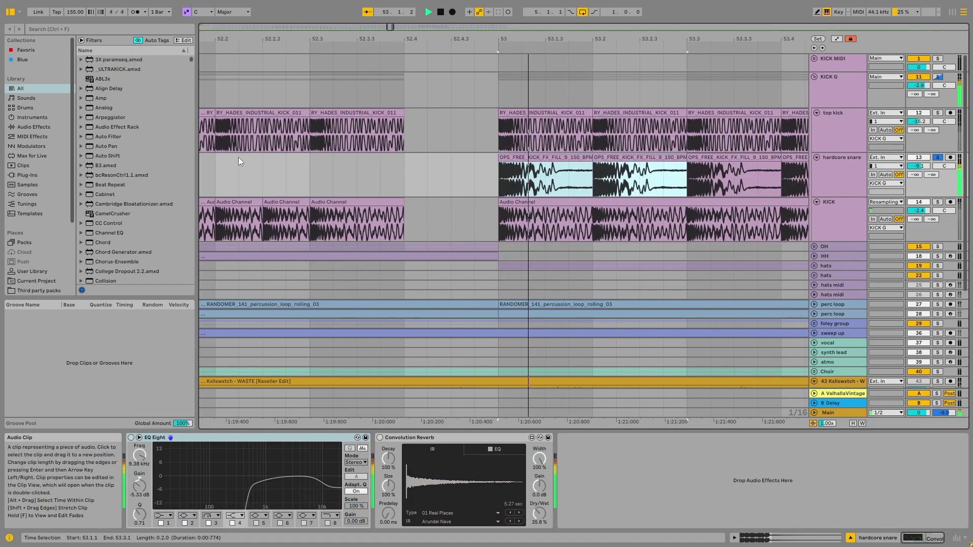
key(space)
key(space)
ctrl+scroll(531, 194, down, 3)
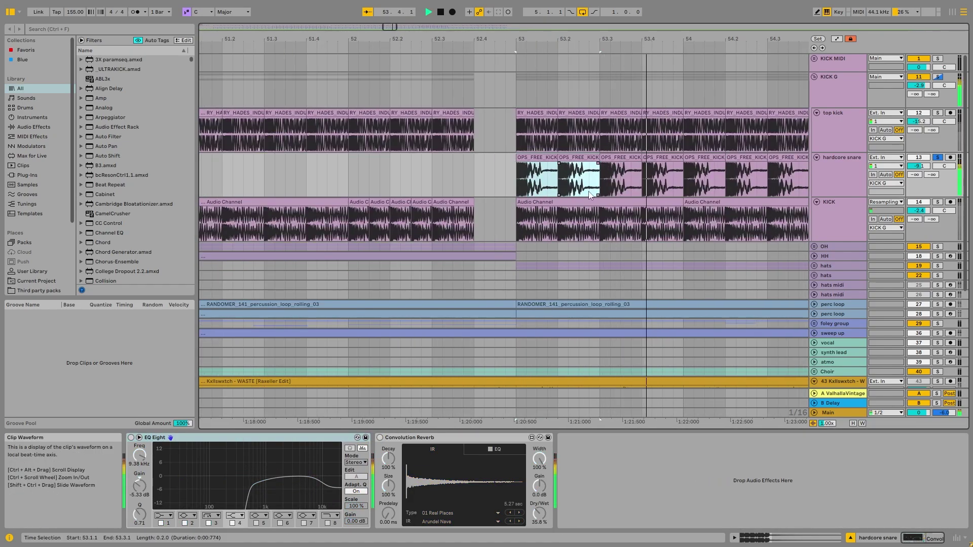
ctrl+scroll(531, 186, up, 3)
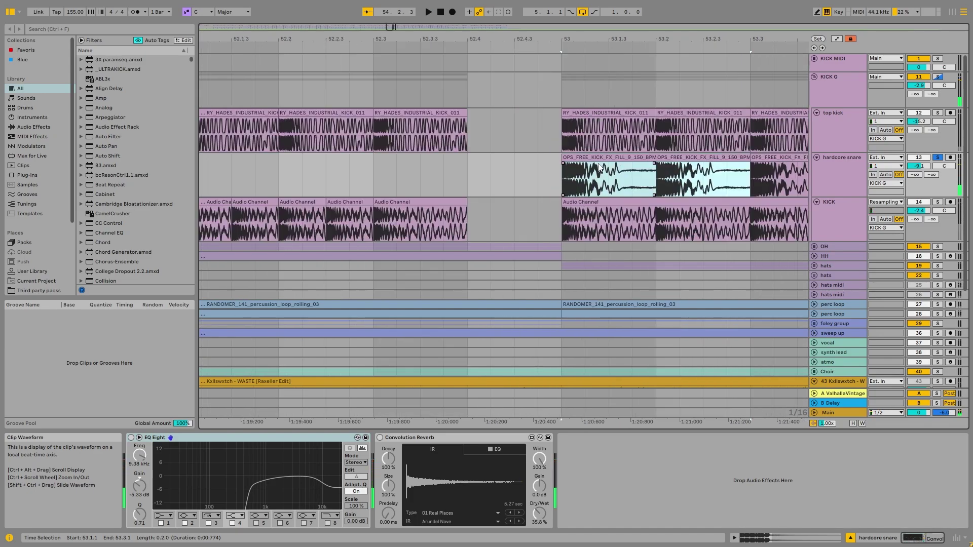
click(131, 437)
click(380, 438)
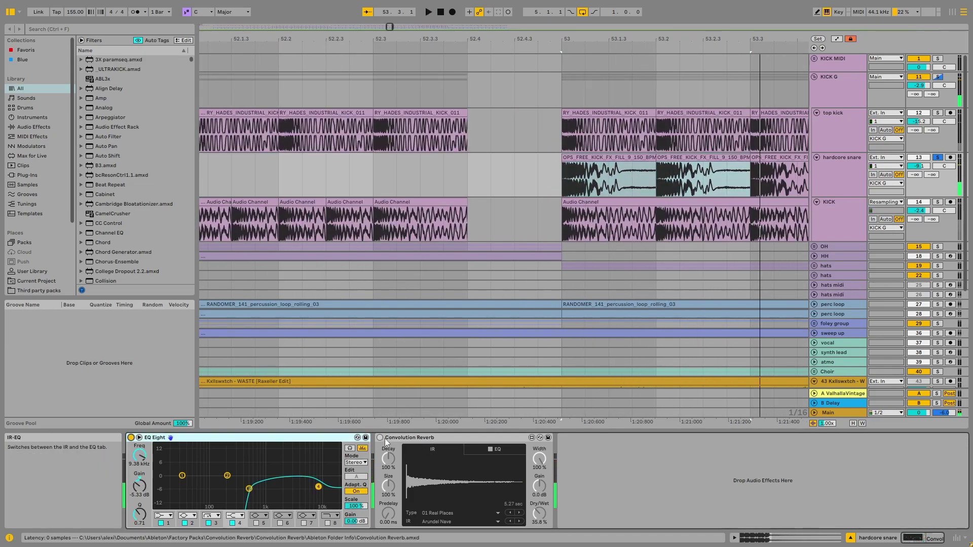
key(space)
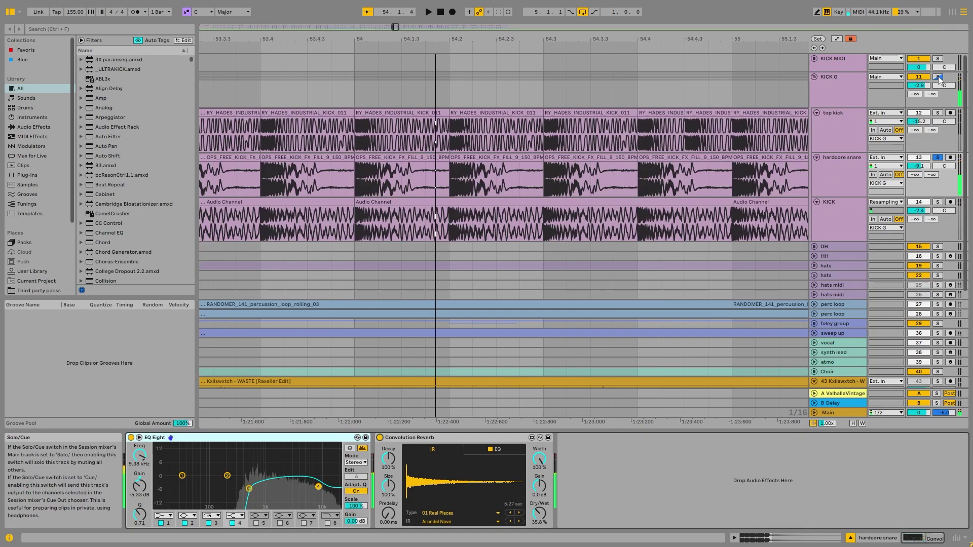
Solo the KICK G group, play all its layers together from around bar 53, and fold the hardcore snare and KICK tracks.
click(938, 77)
key(space)
click(842, 167)
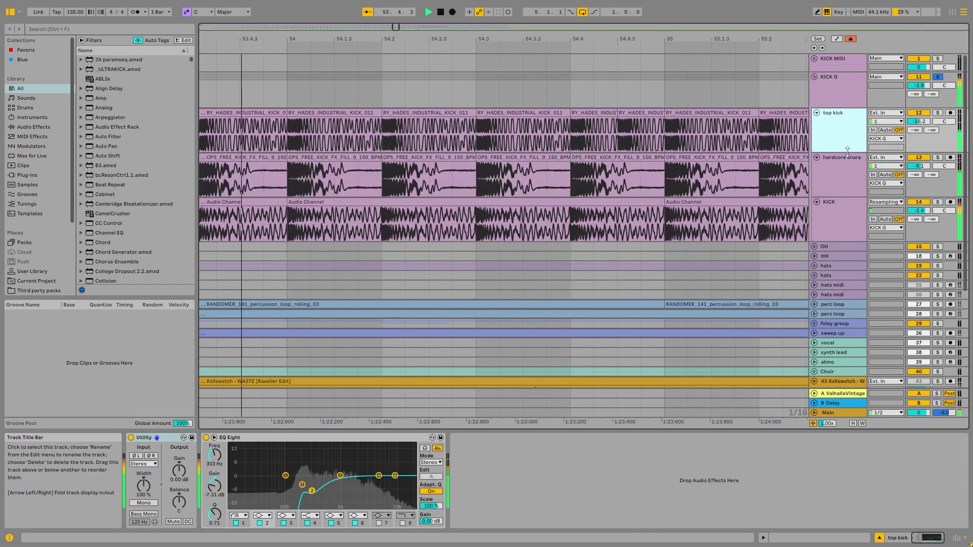
click(916, 158)
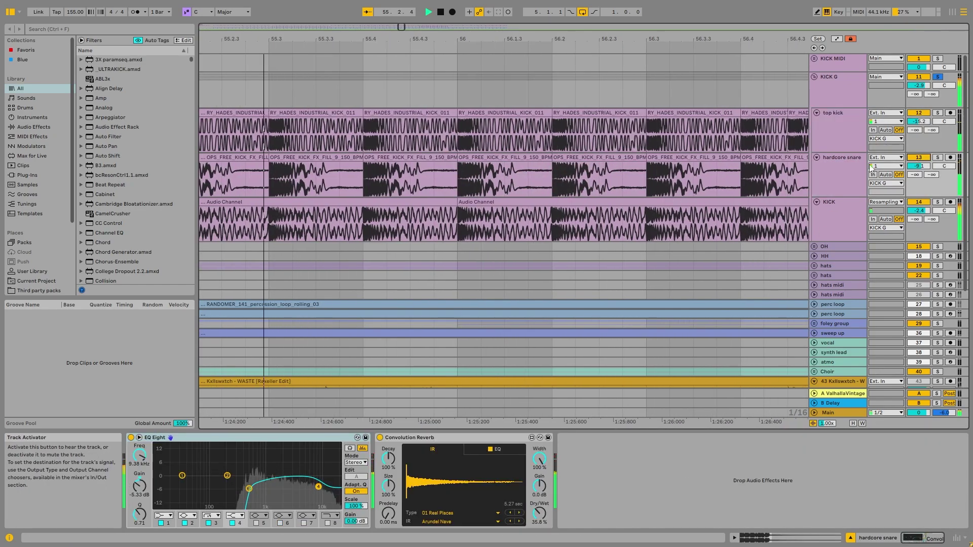
scroll(570, 182, down, 5)
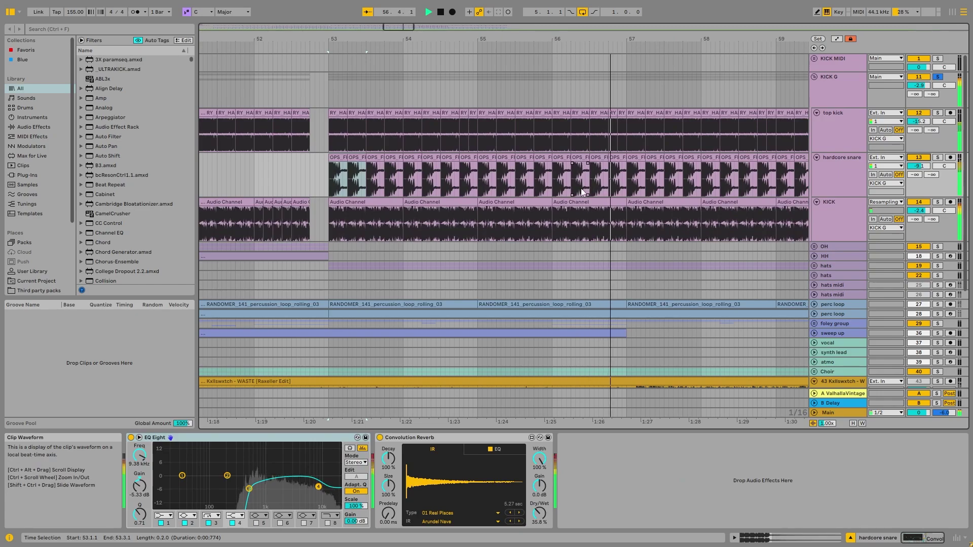
ctrl+scroll(436, 192, down, 5)
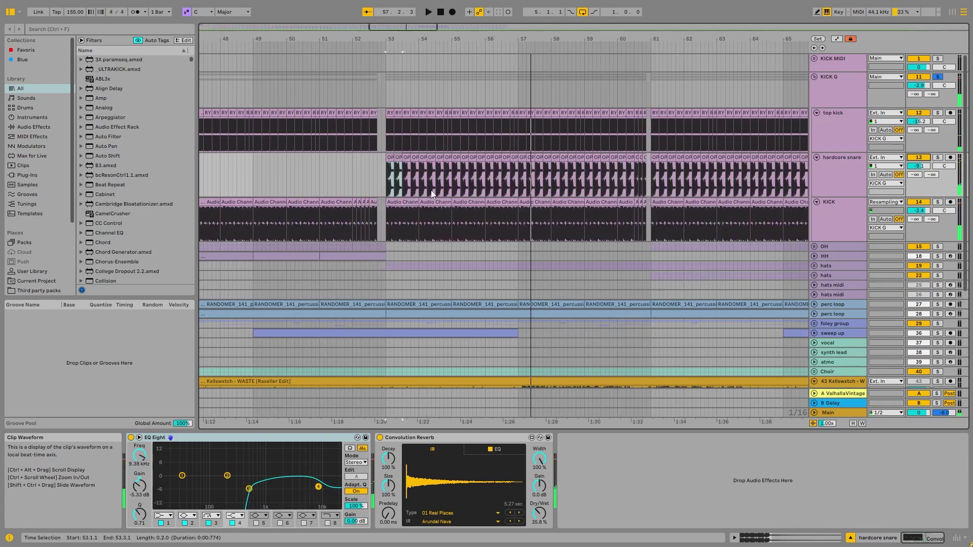
click(816, 157)
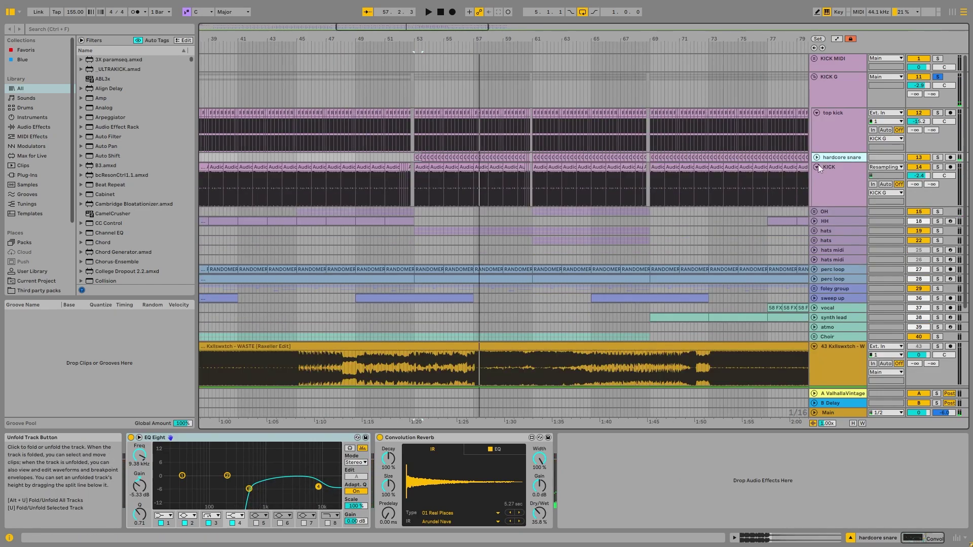
click(818, 166)
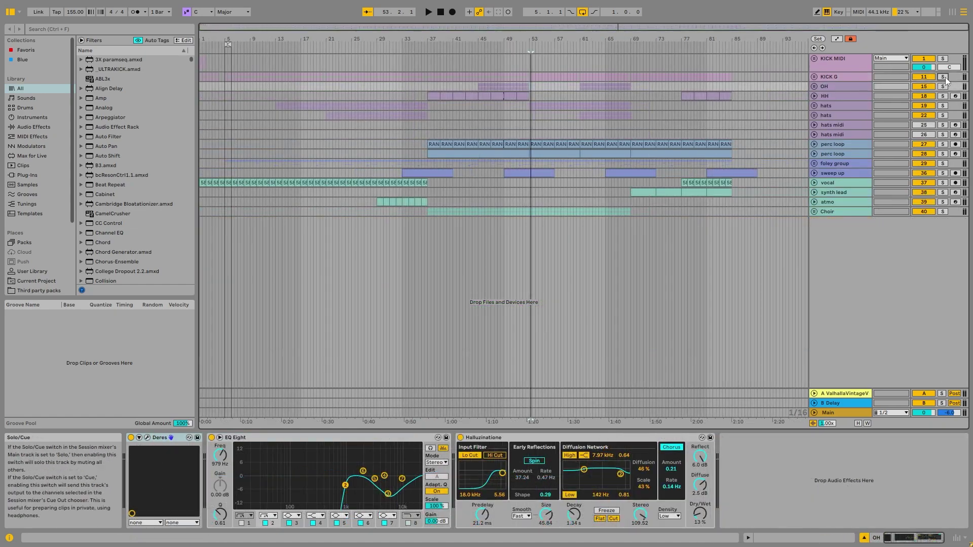
Solo the OH group and the HH track in turn while playing from bar 45.
click(484, 96)
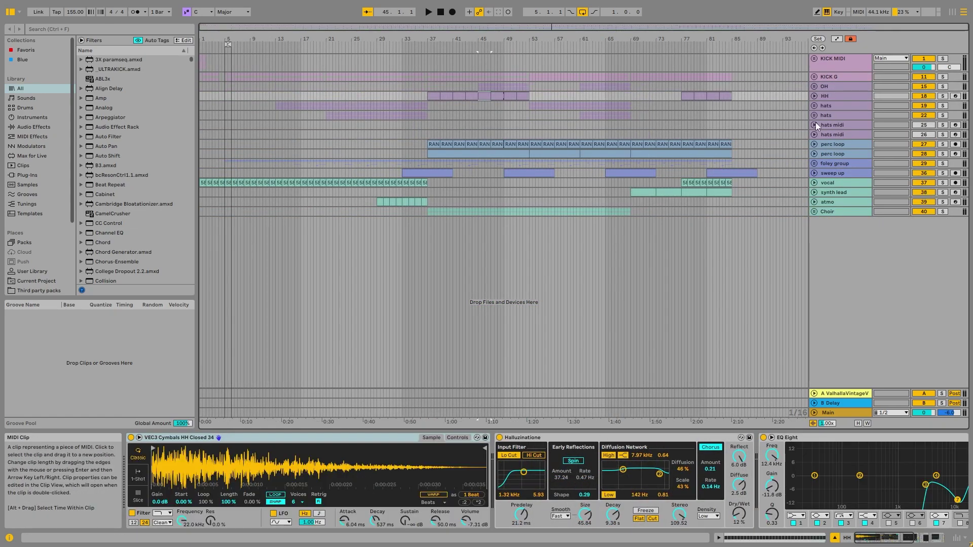
click(943, 86)
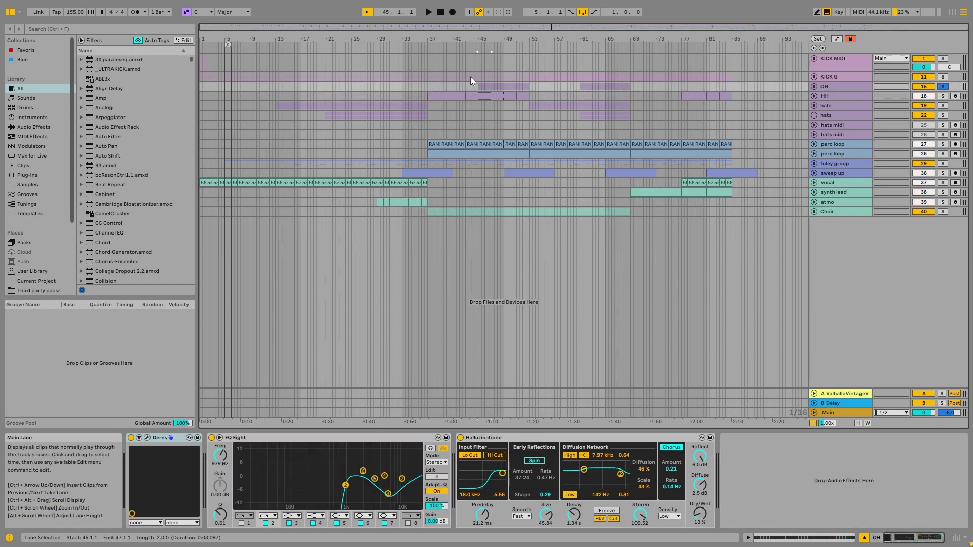
key(space)
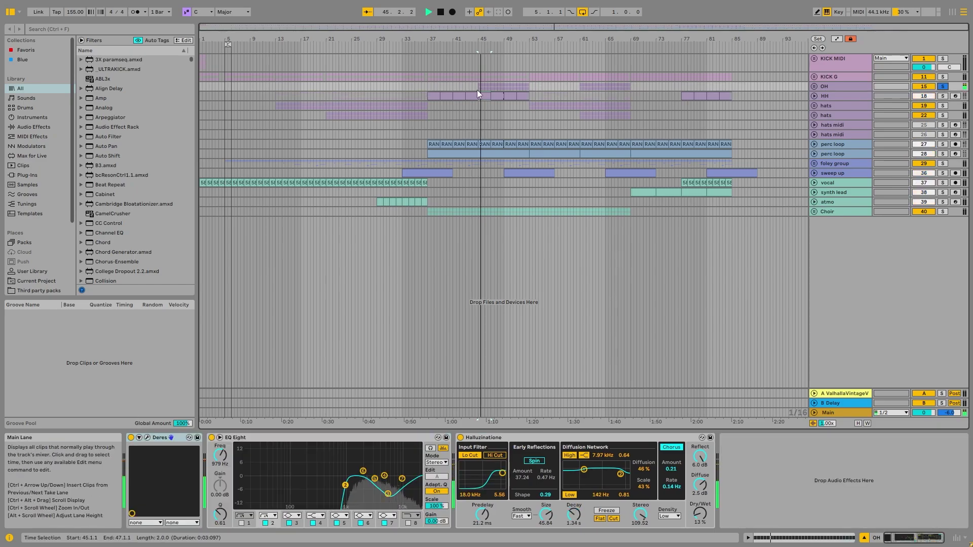
click(943, 95)
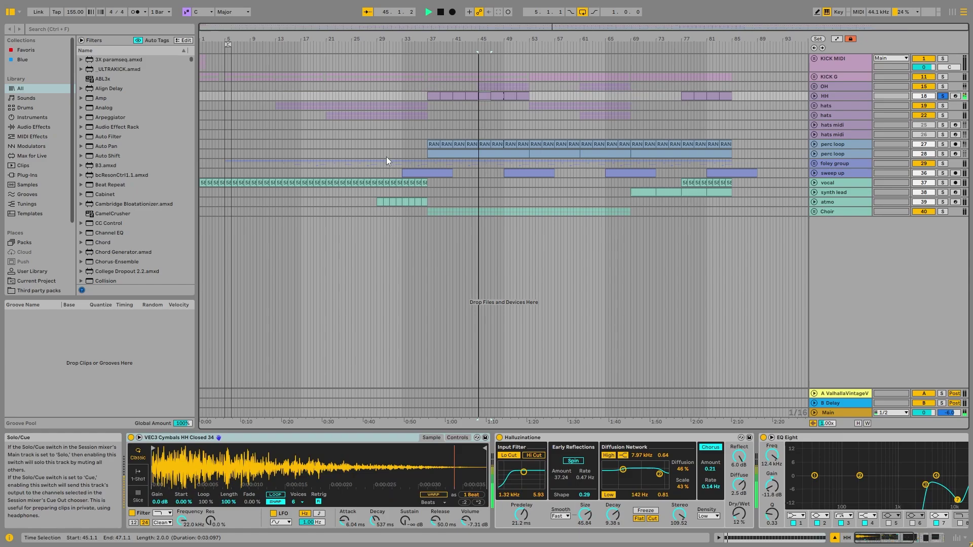
Solo both hats groups together and play them from bar 21.
click(942, 106)
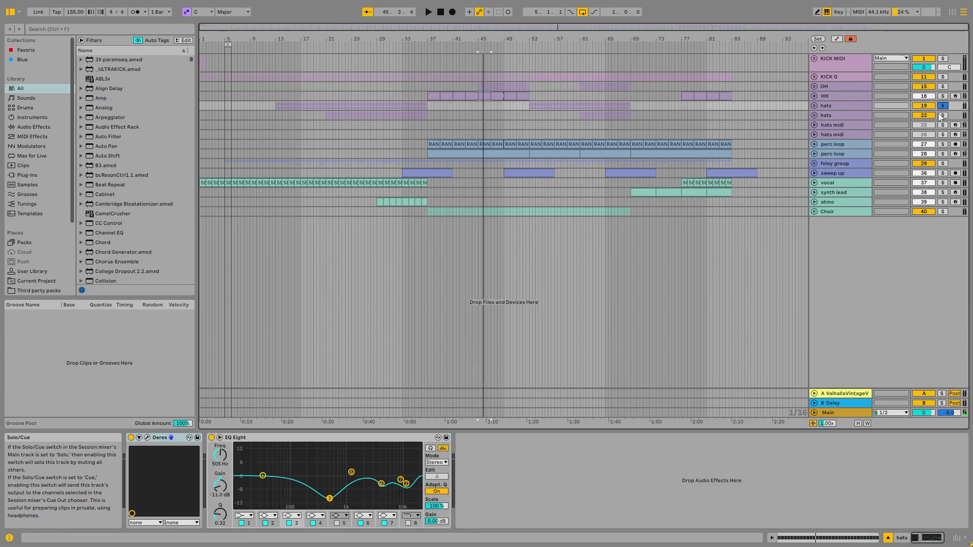
ctrl+click(941, 115)
click(333, 112)
scroll(318, 119, up, 5)
click(363, 113)
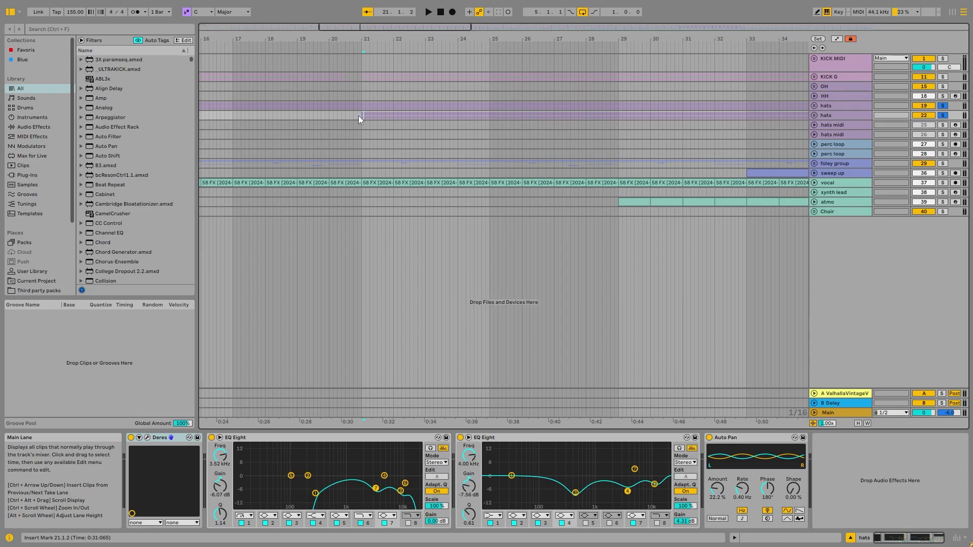
key(space)
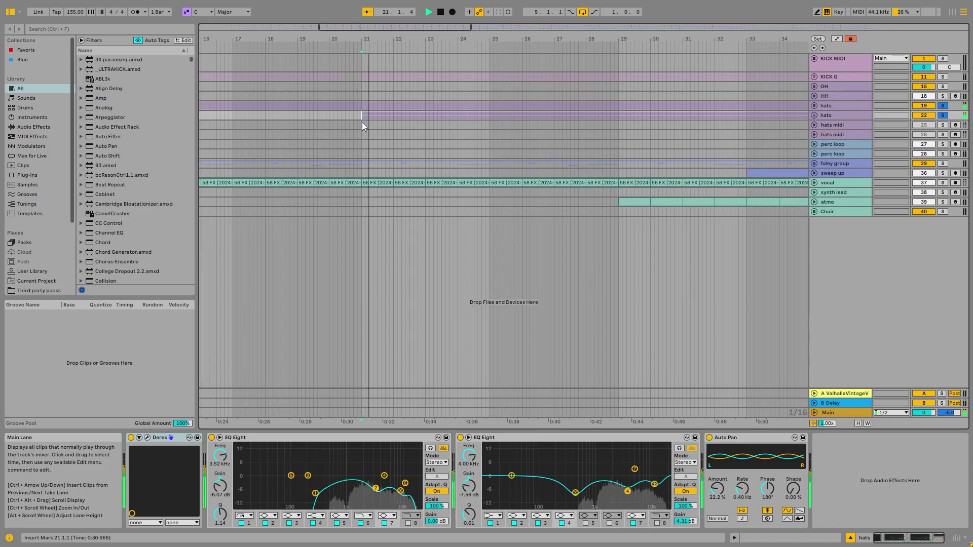
Solo each of the two hats groups alone in turn during playback, then clear the solo.
click(943, 107)
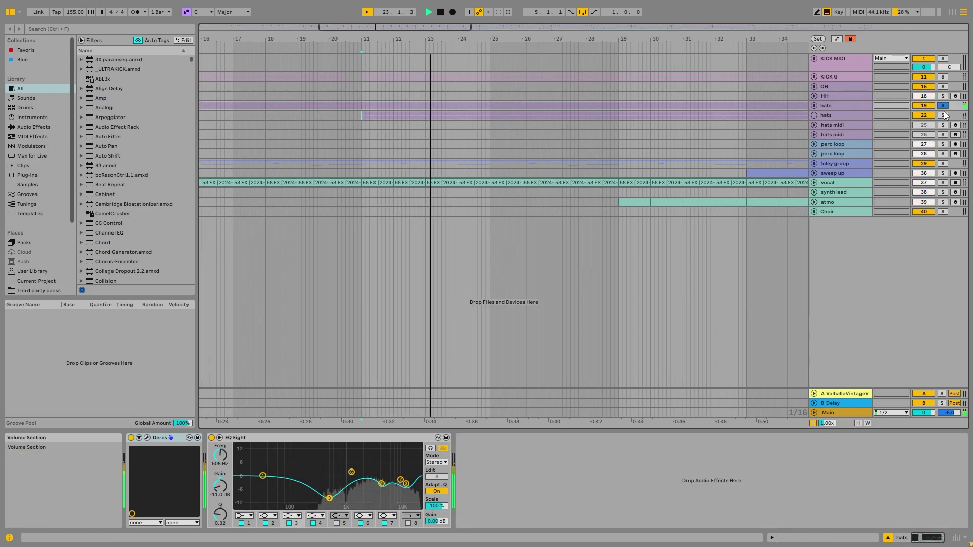
click(945, 115)
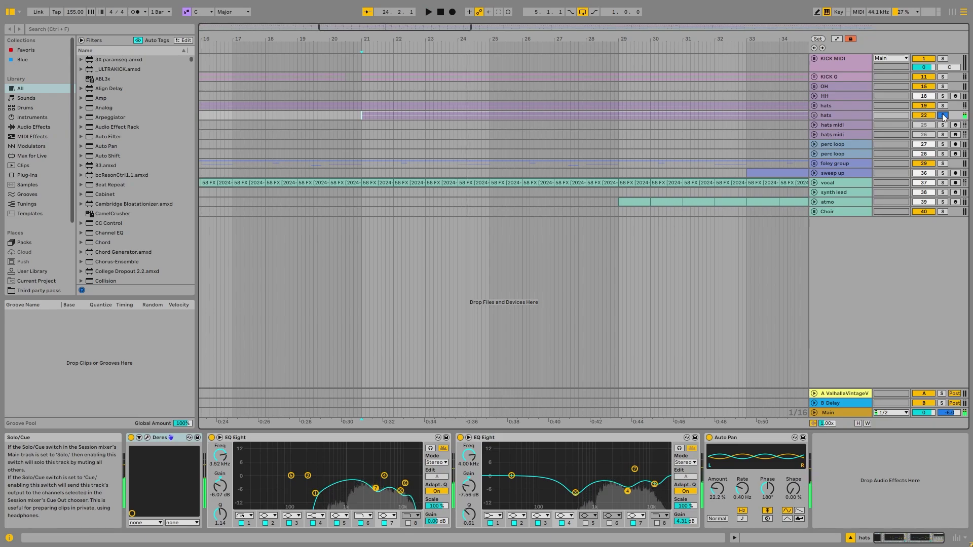
click(944, 116)
Unfold and solo the OH group, and play its clips from bar 45.
scroll(441, 132, down, 6)
click(832, 87)
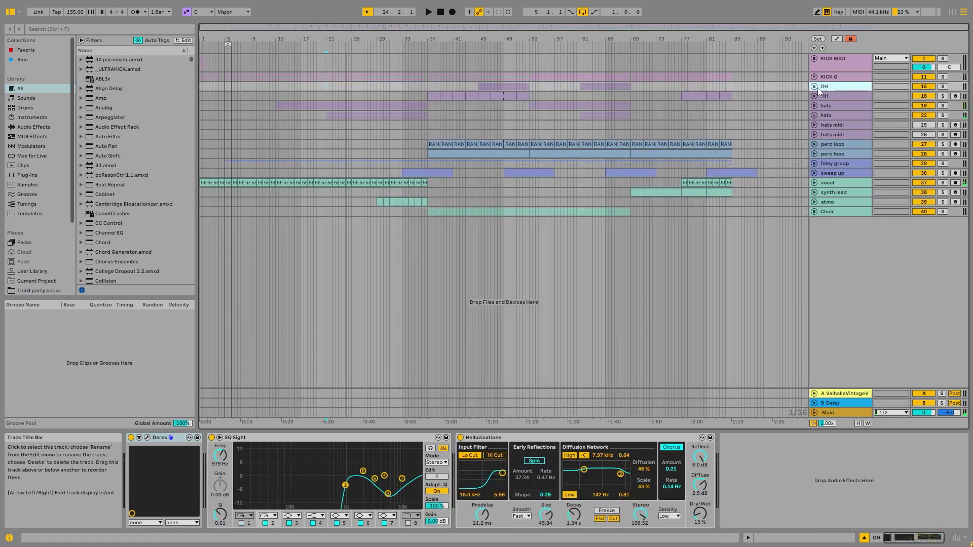
click(815, 87)
scroll(479, 111, up, 5)
click(475, 122)
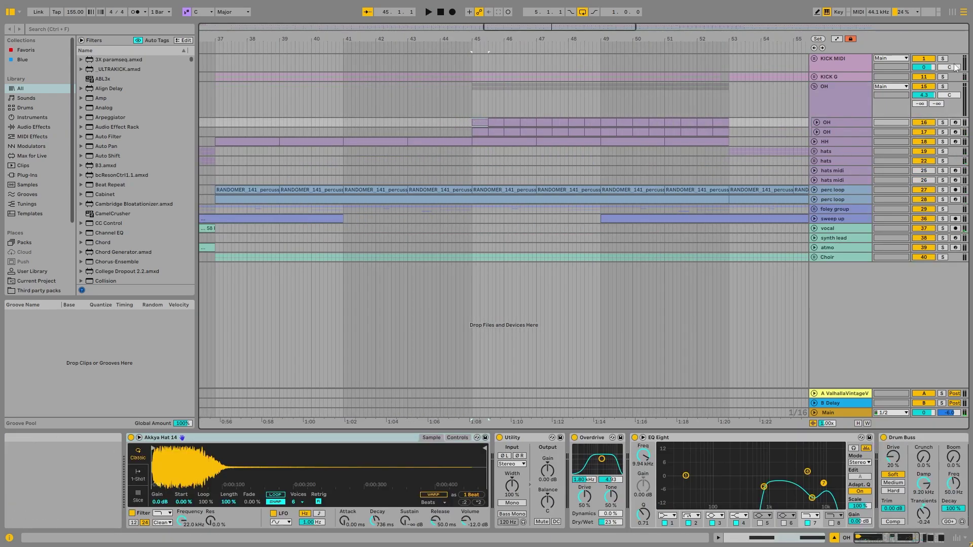
click(943, 87)
click(529, 124)
key(space)
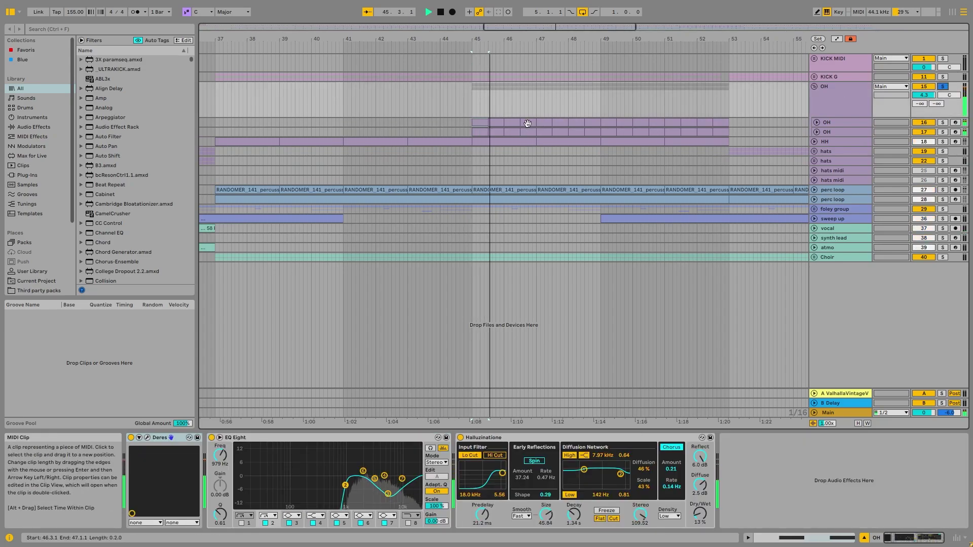
key(space)
Unfold and solo the first OH track inside the OH group, and play it from bar 45.
click(824, 122)
click(817, 122)
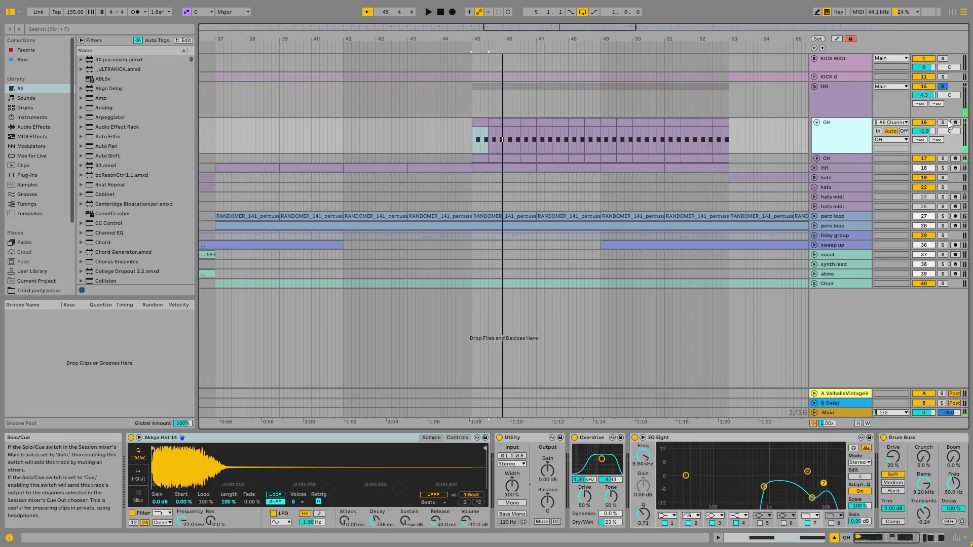
key(space)
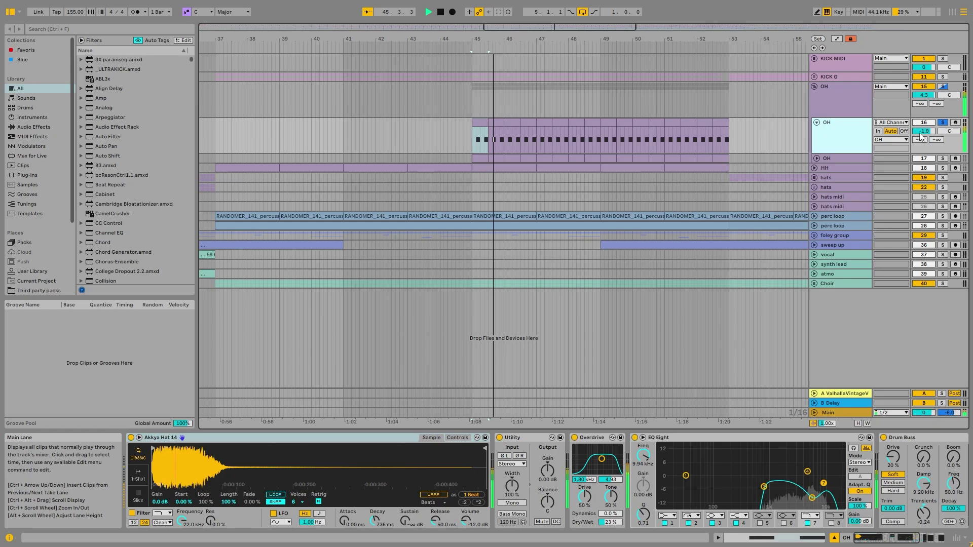
Solo and unfold the second OH track, view its closed-hat sampler's envelope controls, and return to the sample display.
click(943, 158)
click(817, 158)
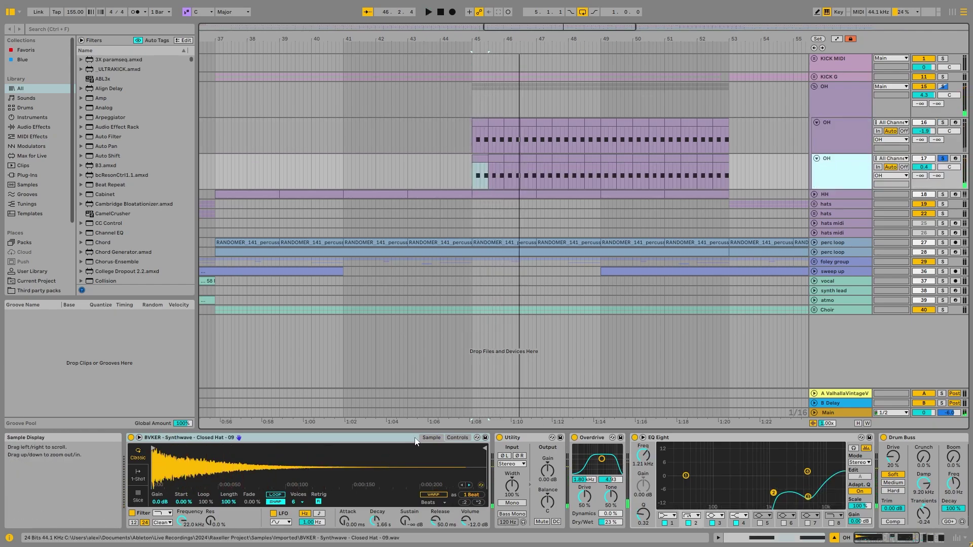
click(454, 438)
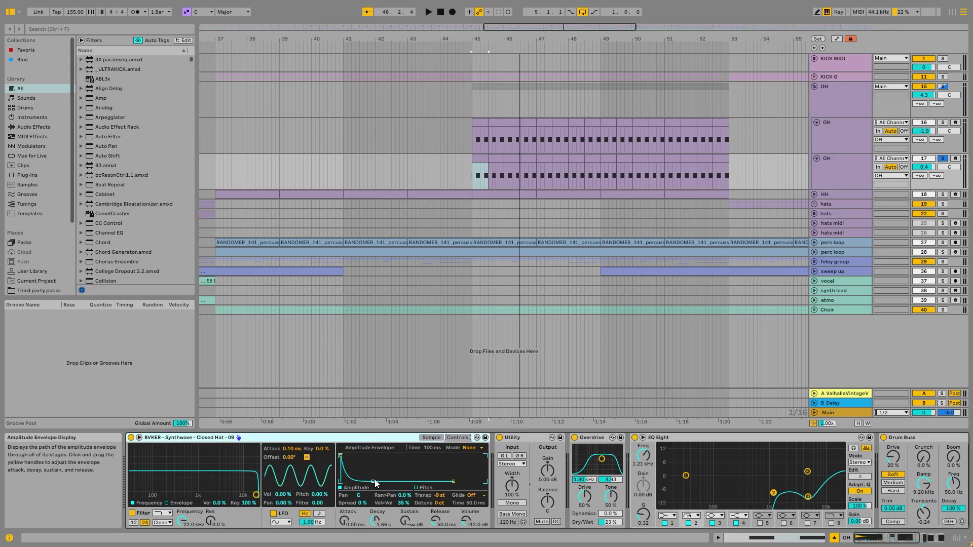
click(431, 438)
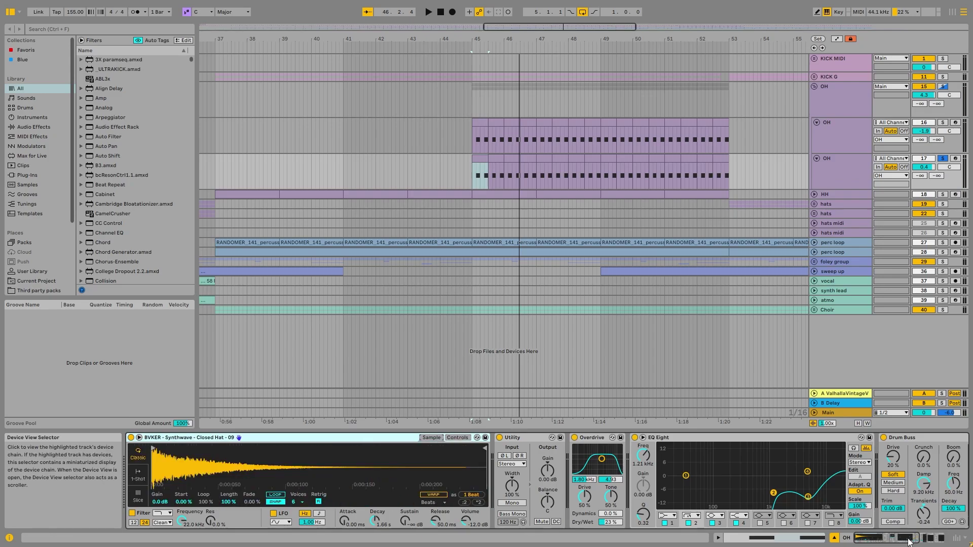
Show the second OH track's effects, inspect its Drum Buss and Overdrive, and play the soloed track from bar 45.
scroll(659, 456, right, 5)
click(659, 439)
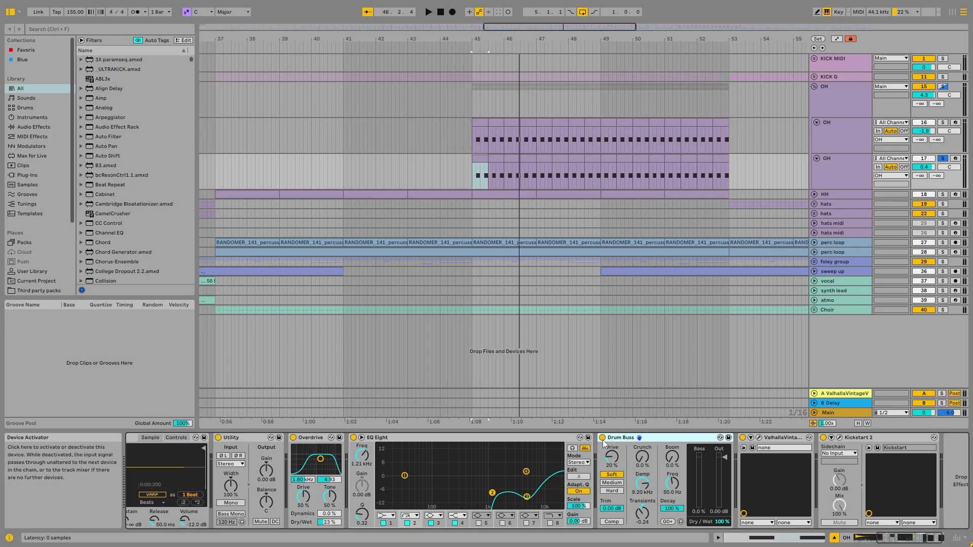
key(space)
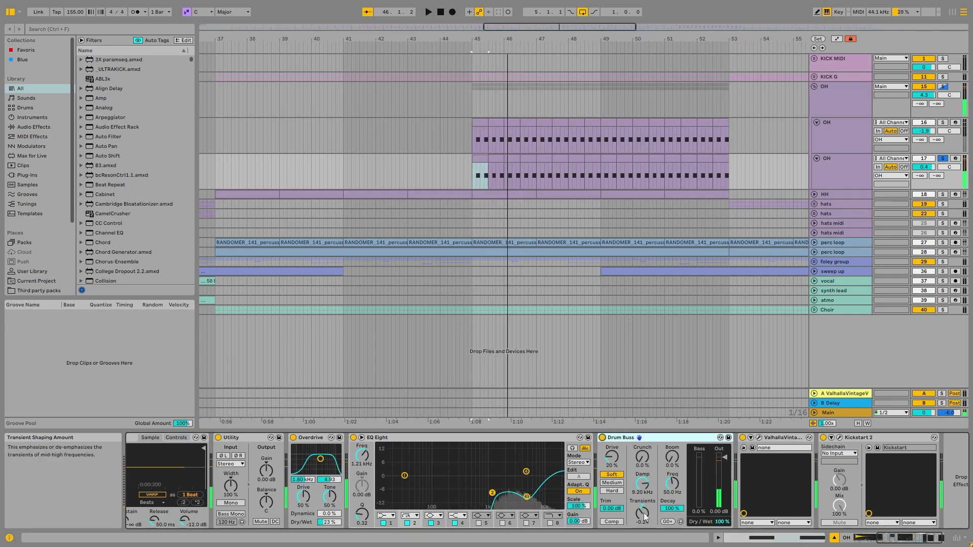
click(303, 438)
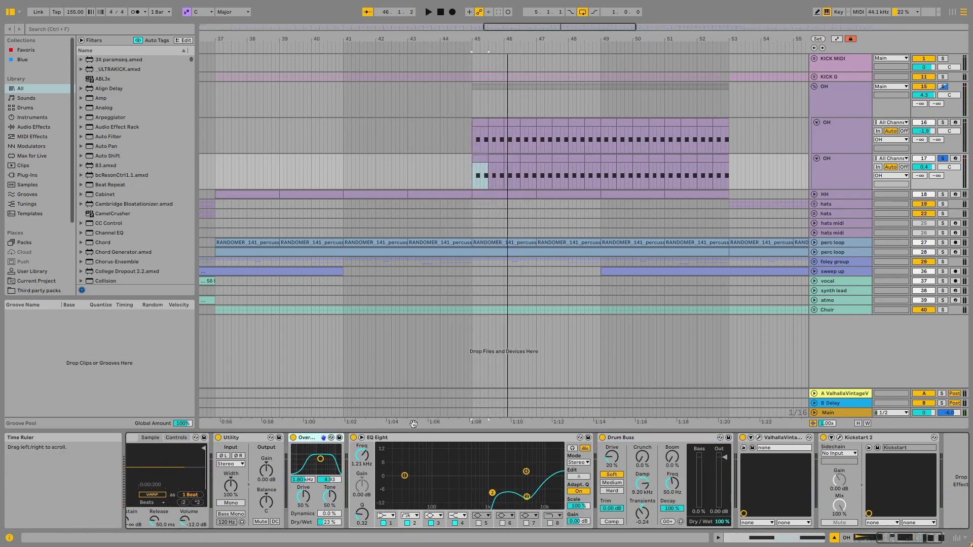
key(space)
Compare the second OH track's EQ Eight off and on during playback, and examine its curve in the enlarged display.
click(354, 438)
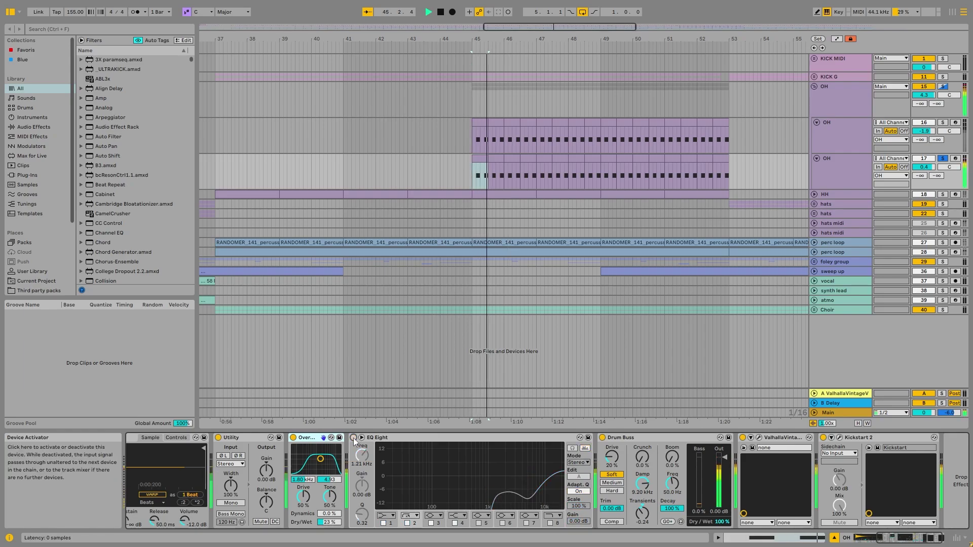
click(354, 438)
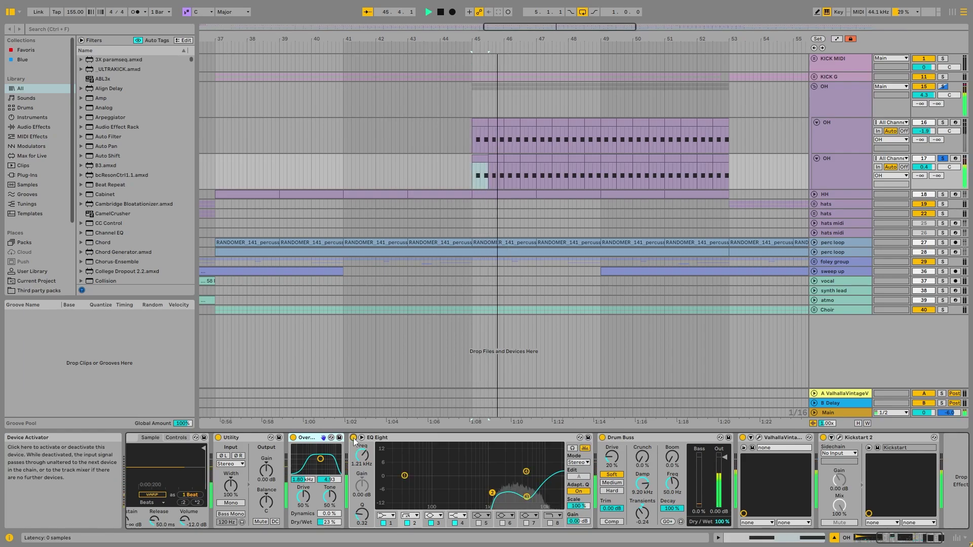
double_click(513, 469)
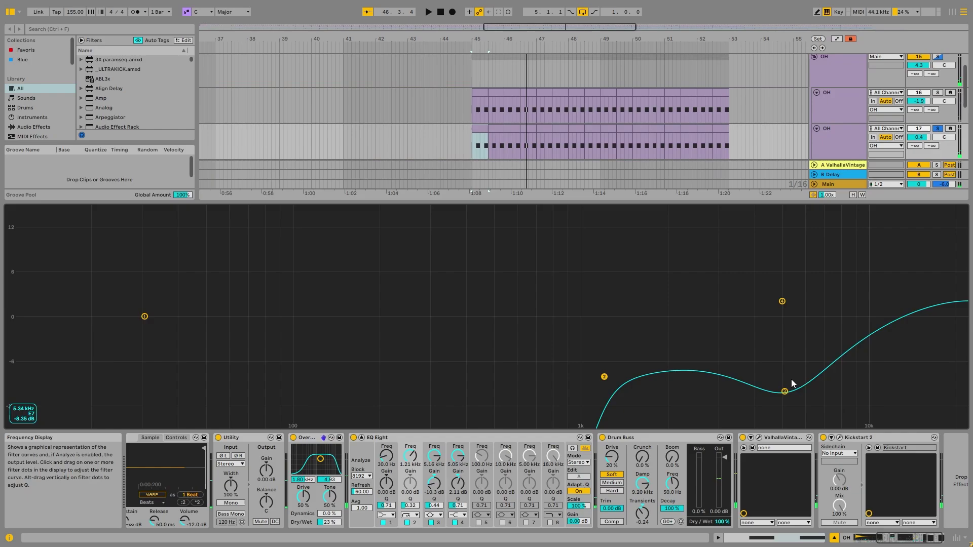
double_click(537, 260)
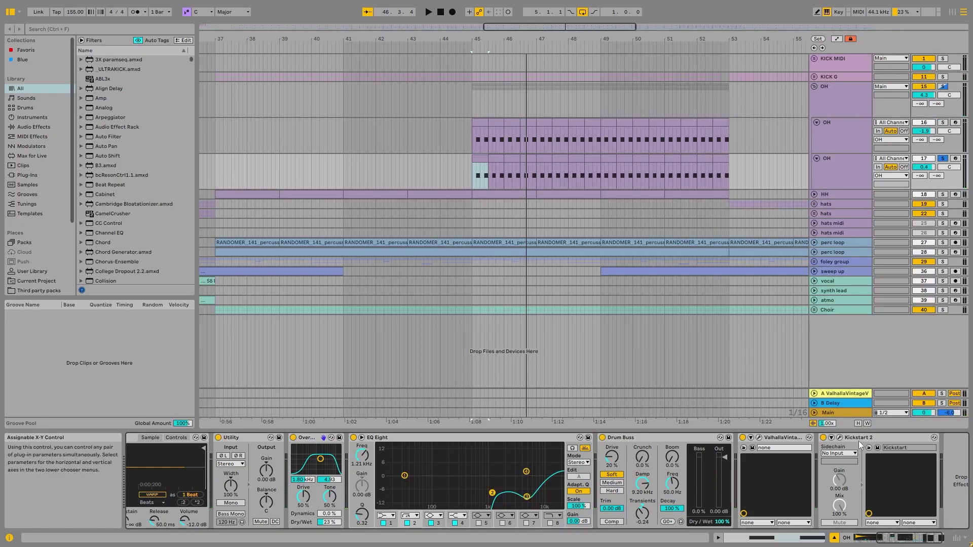
View the second OH track's ValhallaVintageVerb and Kickstart 2 plug-in windows in turn, playing the track briefly in between.
click(759, 438)
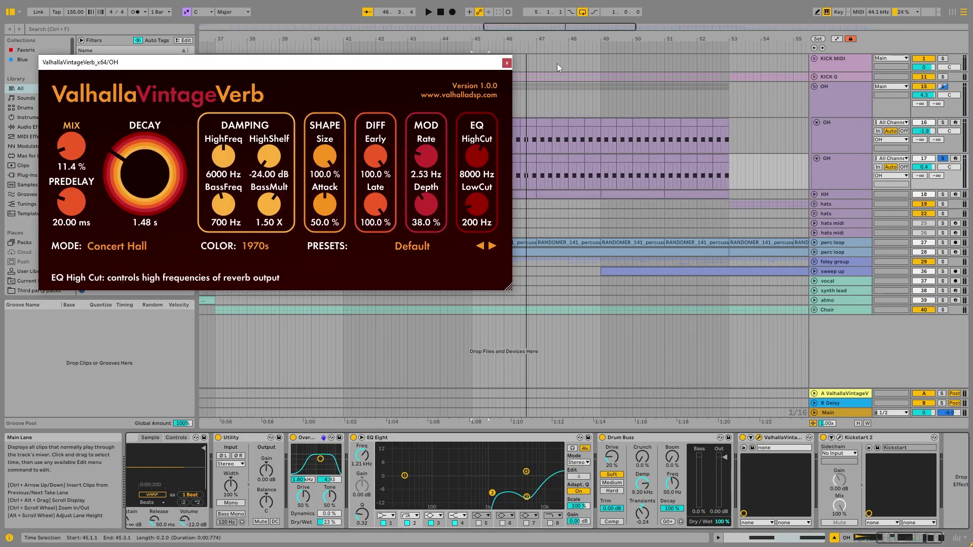
key(space)
key(space)
click(508, 64)
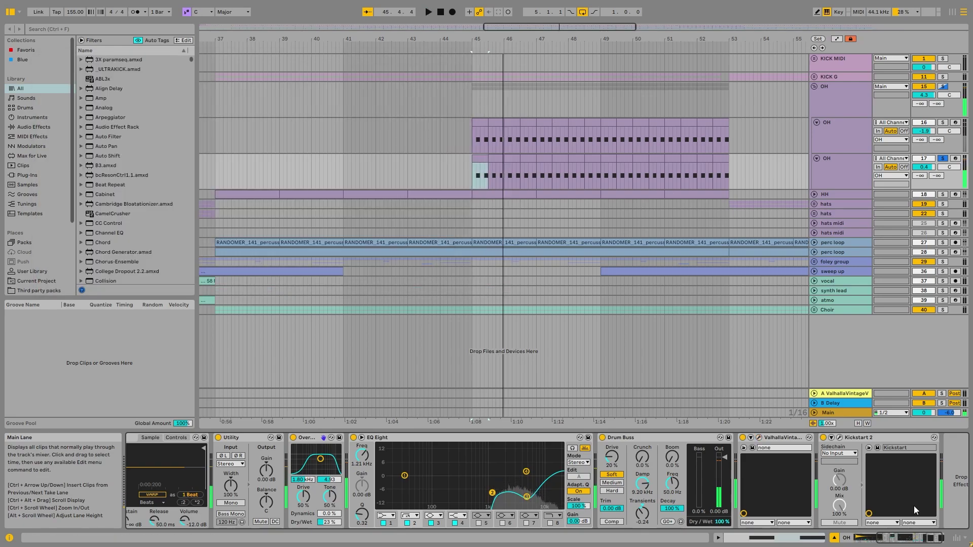
click(839, 438)
click(346, 77)
Play the first OH track soloed, and examine its EQ Eight curve in the enlarged display.
click(847, 140)
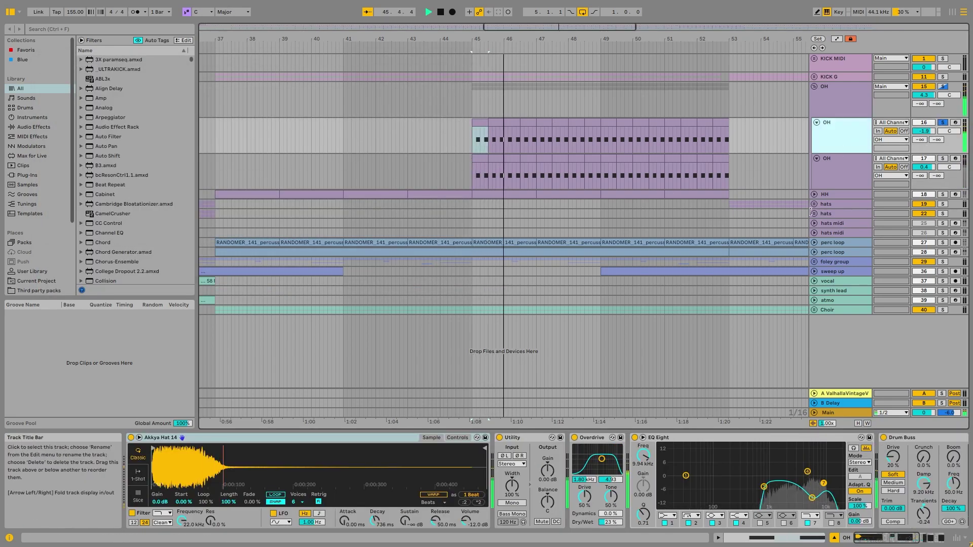
double_click(801, 449)
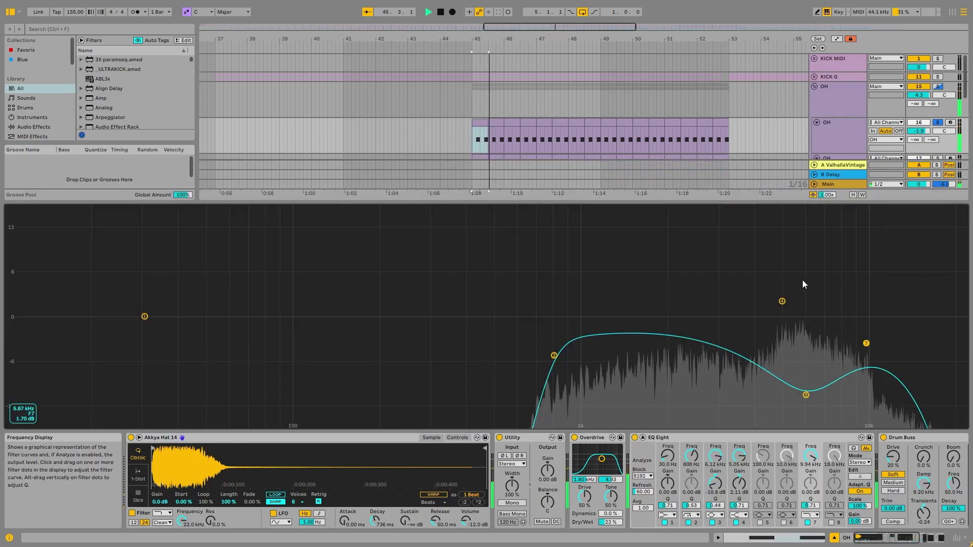
key(space)
double_click(804, 252)
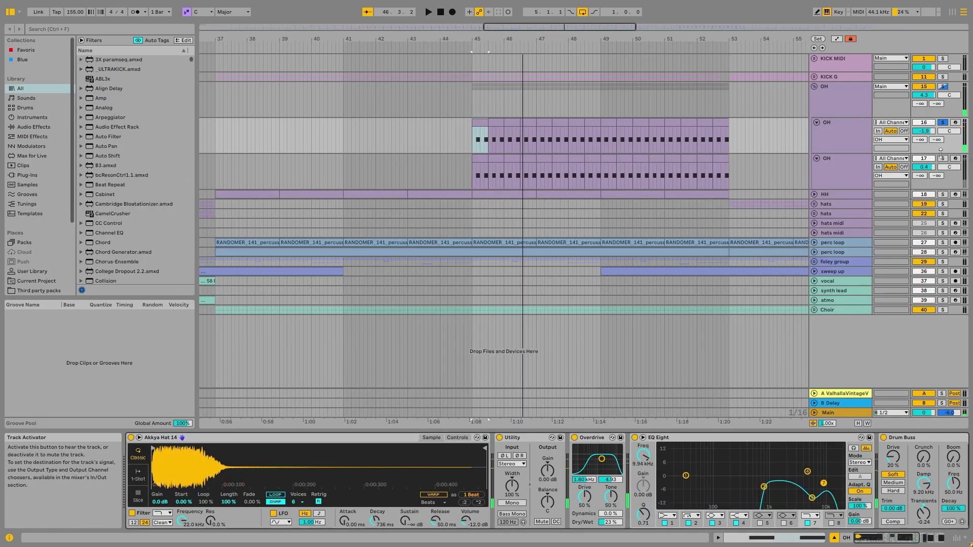
Solo both OH tracks together, play them from bar 45, and review the effect chain of the first one.
click(943, 158)
click(835, 183)
key(space)
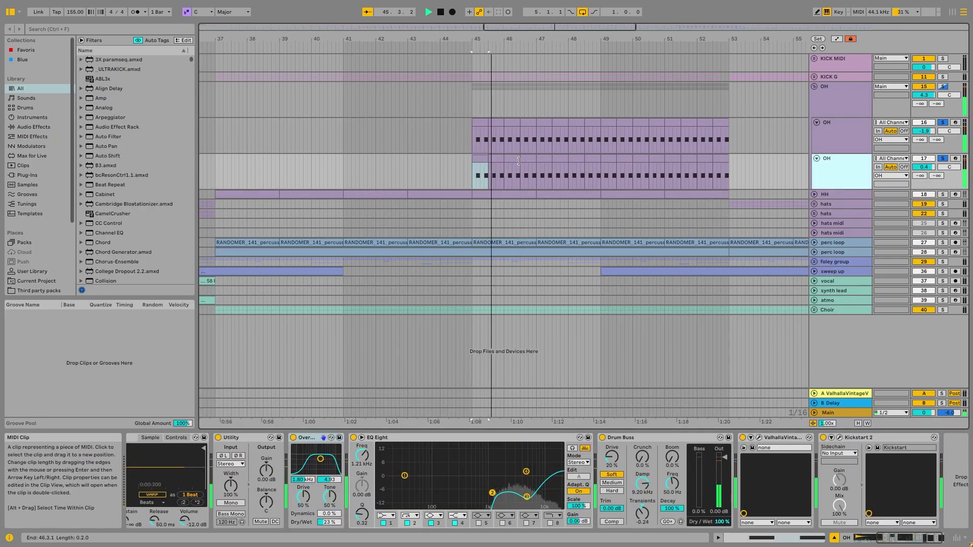
key(space)
key(Up)
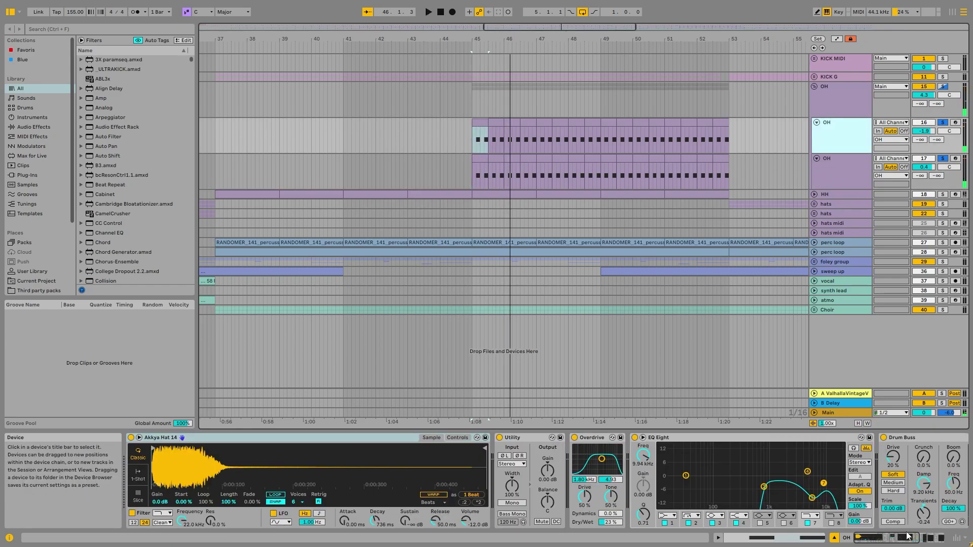
scroll(200, 443, right, 5)
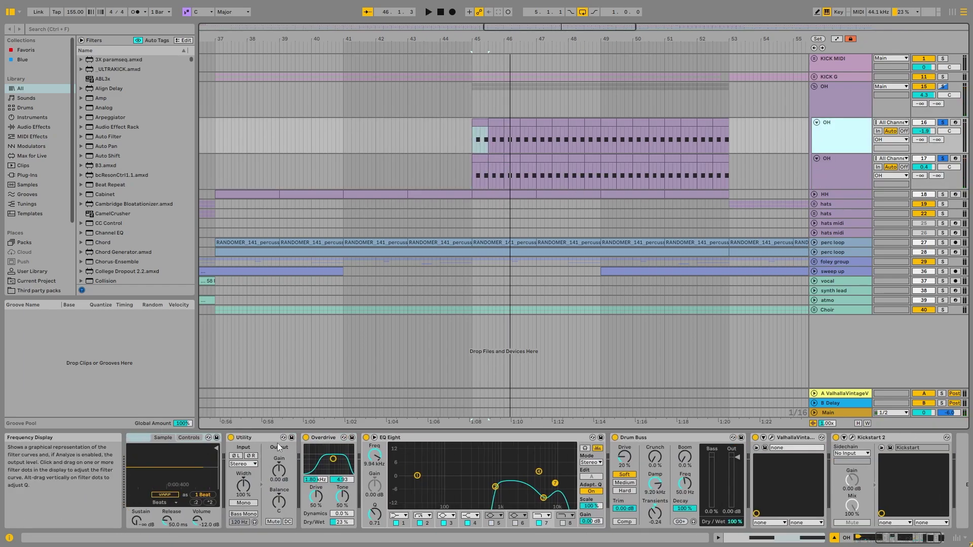
View the OH group's Deres plug-in window, and compare Deres off and on during playback.
click(856, 102)
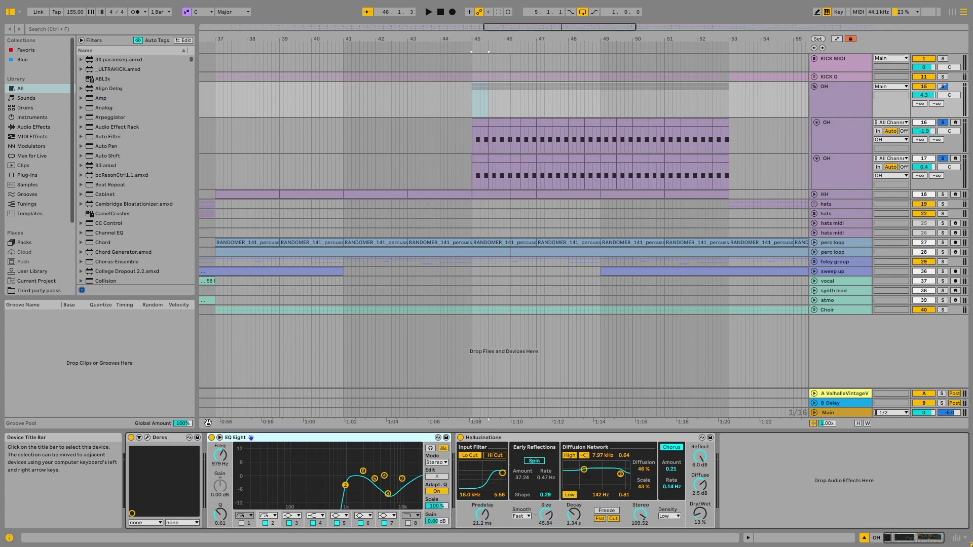
click(148, 437)
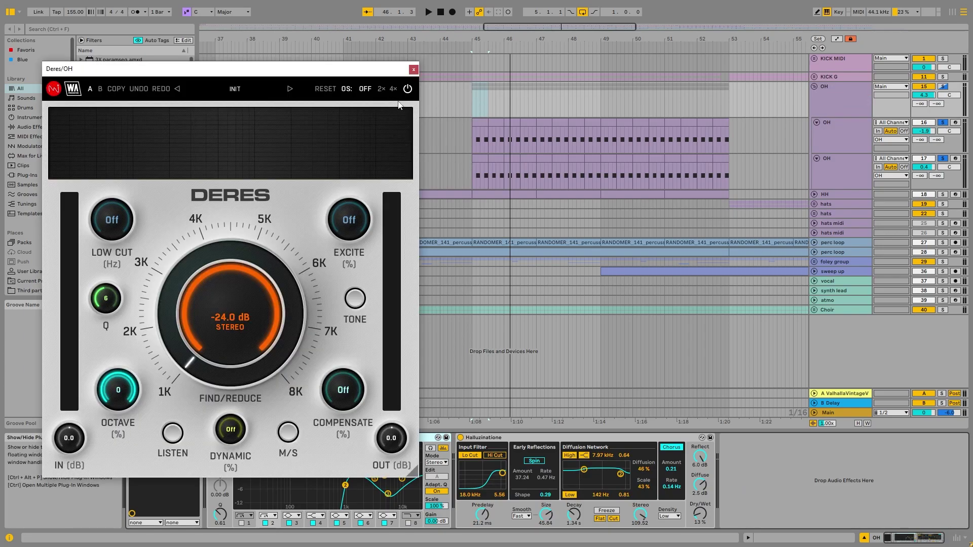
click(413, 71)
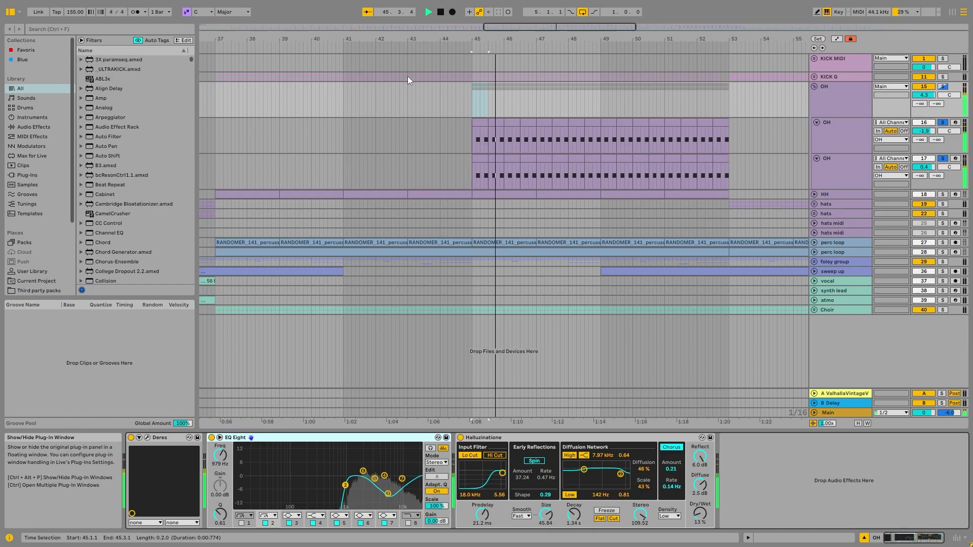
click(131, 438)
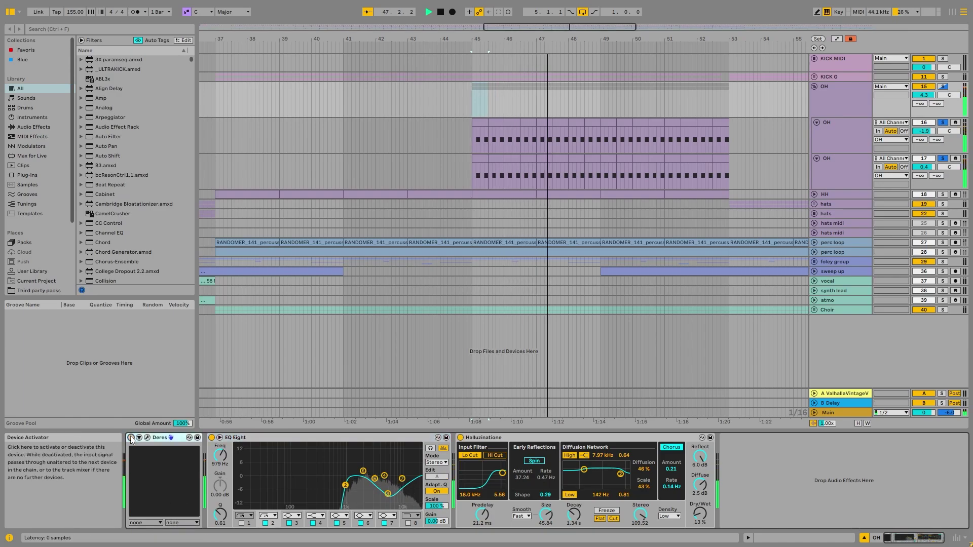
click(131, 438)
Compare the OH group's EQ Eight off and on during playback, and examine its curve in the enlarged display.
click(211, 438)
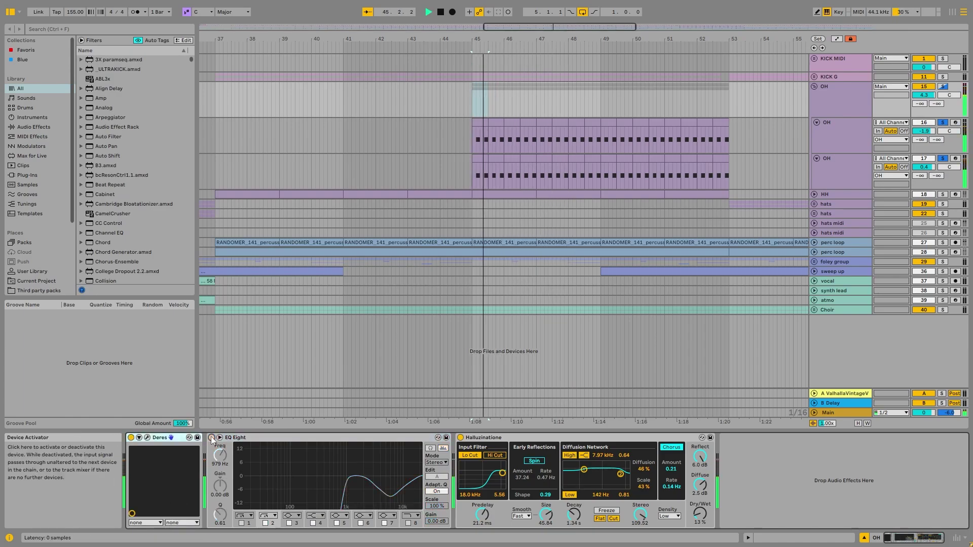
click(211, 438)
key(space)
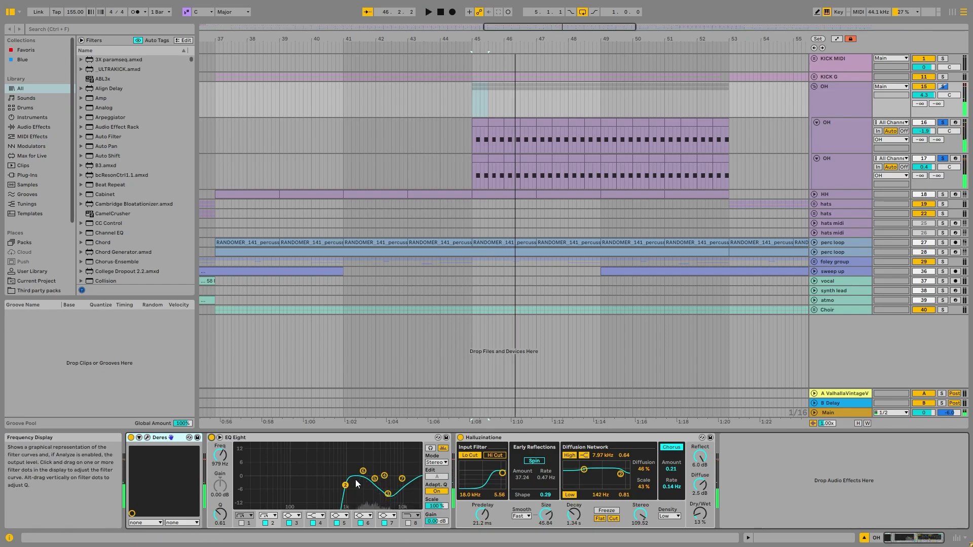
double_click(389, 460)
double_click(824, 269)
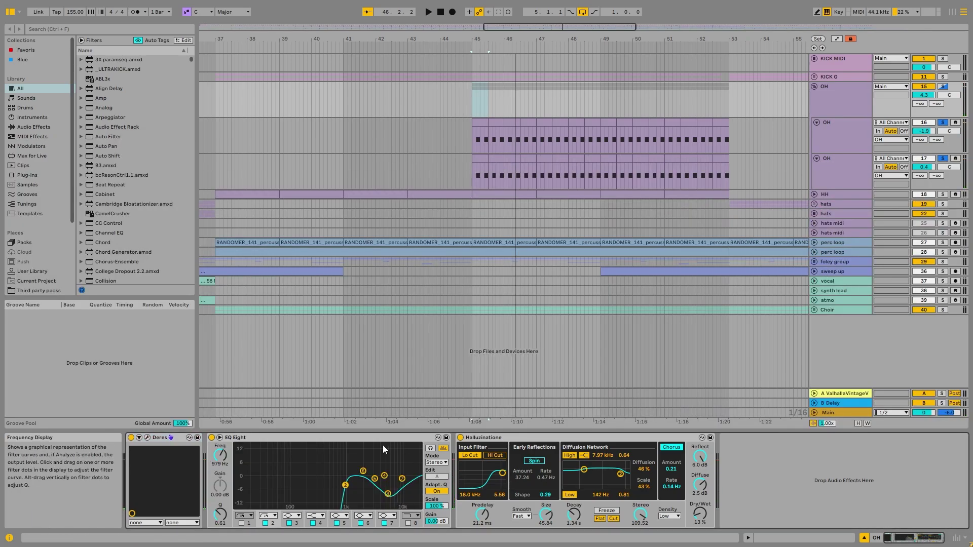
Compare the OH group's Halluzinatione reverb off and on while playing the group from bar 45.
click(378, 438)
click(516, 438)
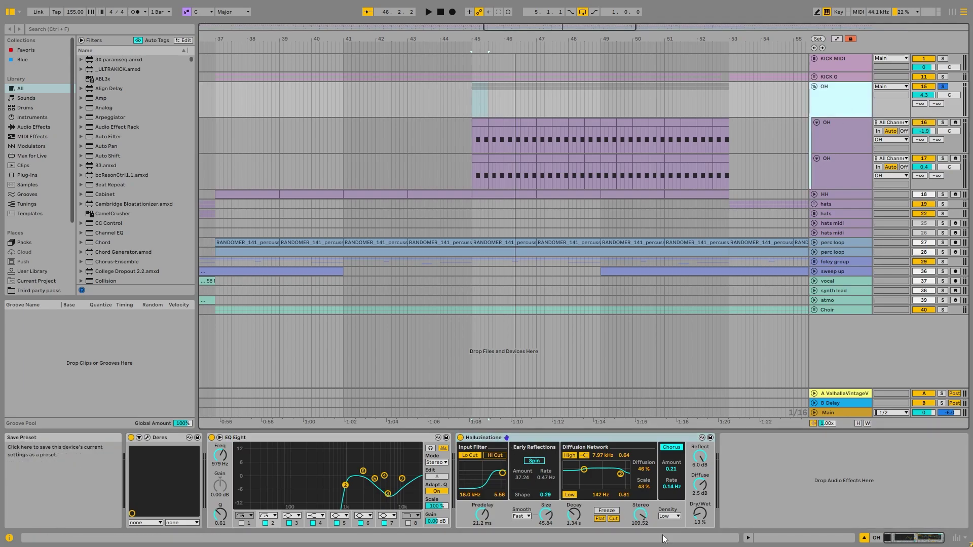
key(space)
click(461, 438)
click(461, 438)
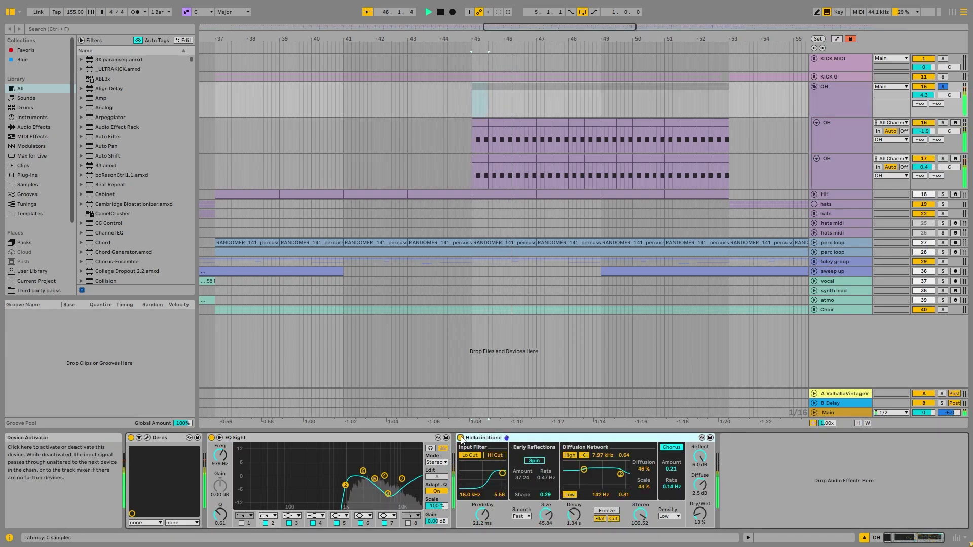
key(space)
Fold the OH group, add KICK G to the solo, and play both groups together from bar 45.
click(838, 101)
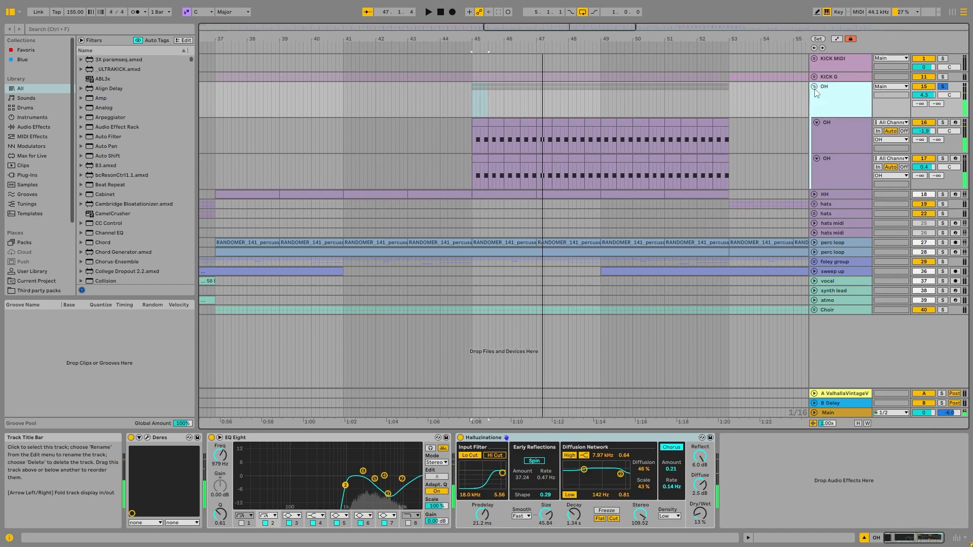
click(814, 86)
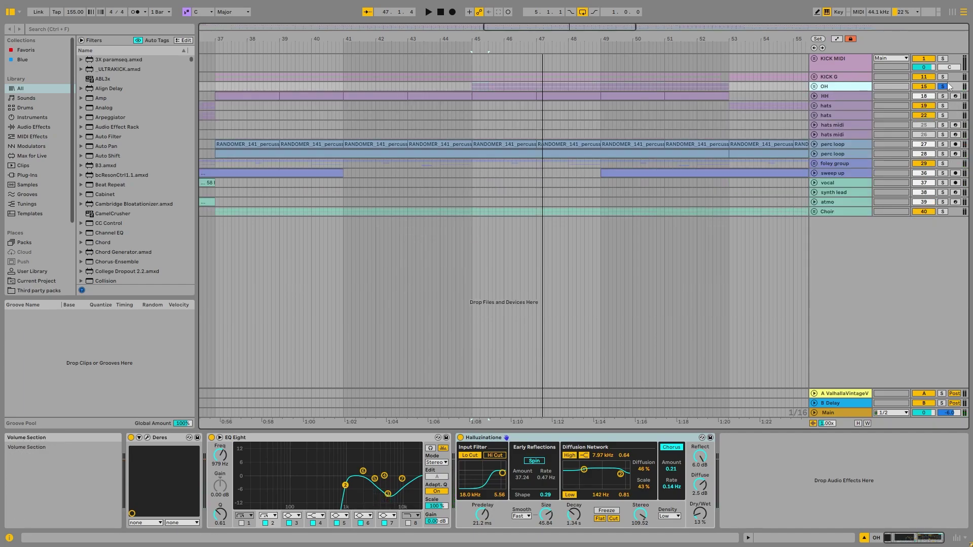
click(943, 77)
key(space)
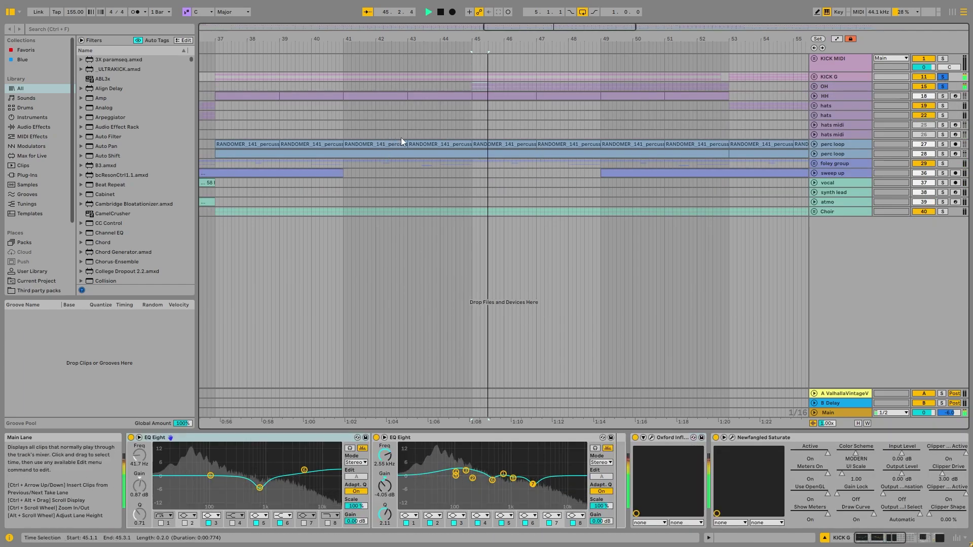
key(space)
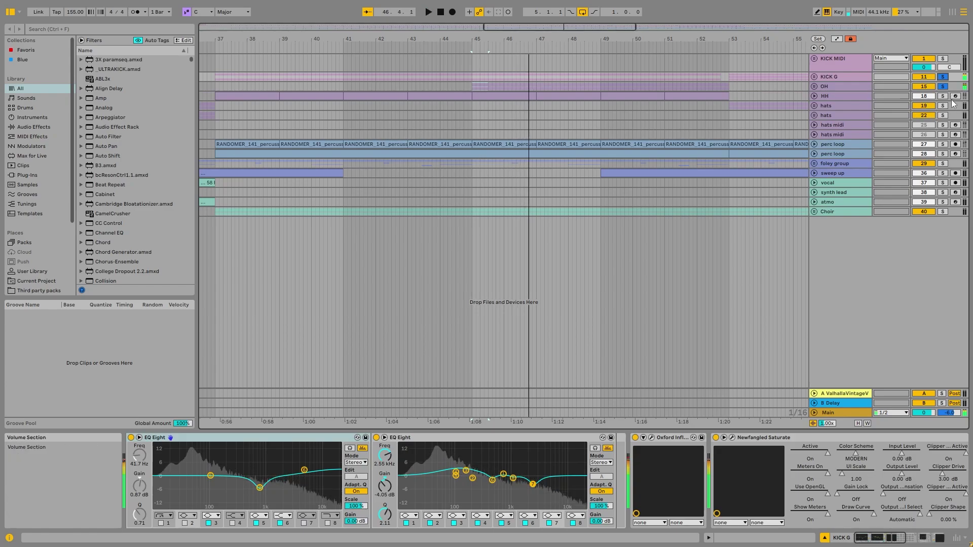
Solo and unfold the HH track, and play its first clip from bar 37.
click(943, 96)
click(814, 96)
click(247, 122)
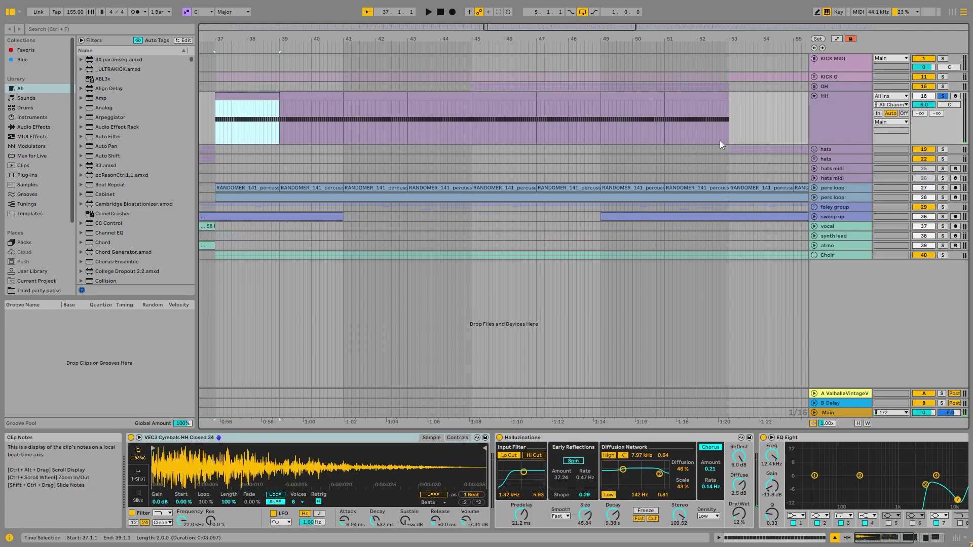
key(space)
View the HH sampler's envelope controls, return to the sample display, and show the rest of the device chain.
click(457, 438)
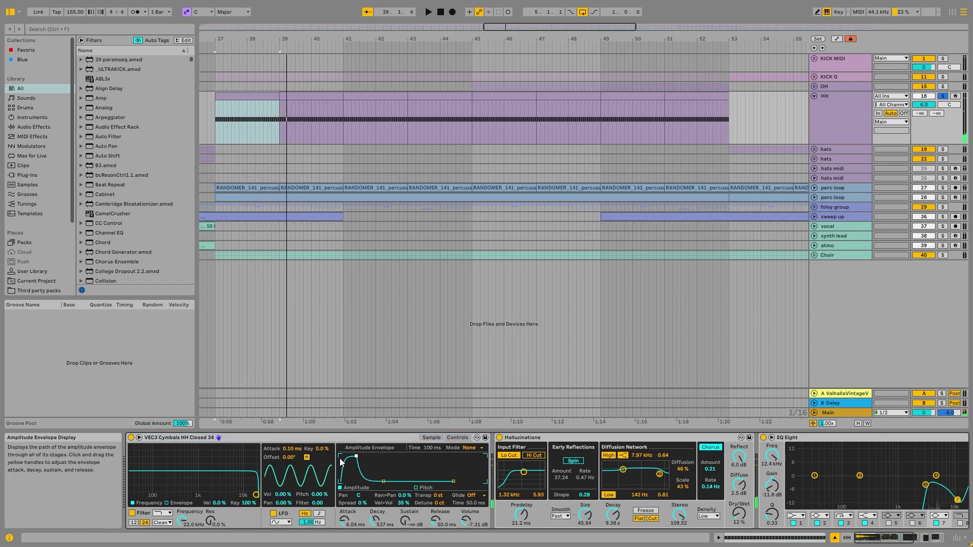
click(431, 438)
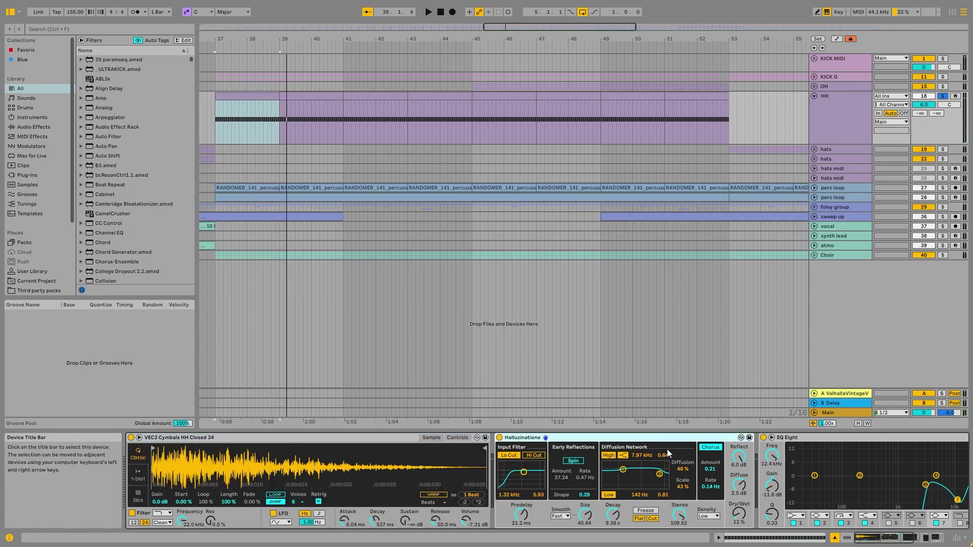
click(884, 542)
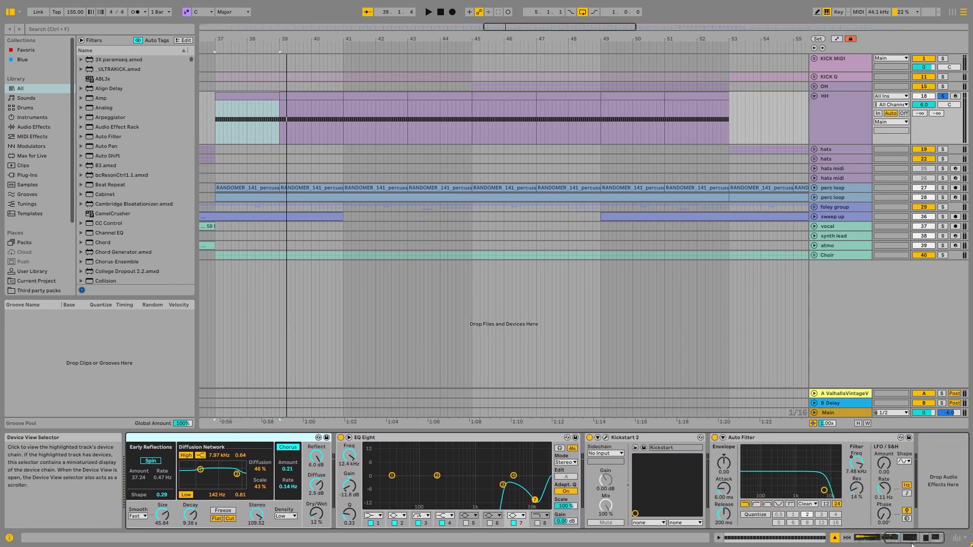
Compare the HH track's EQ Eight off and on during playback, and open its curve in the enlarged display.
key(space)
click(342, 438)
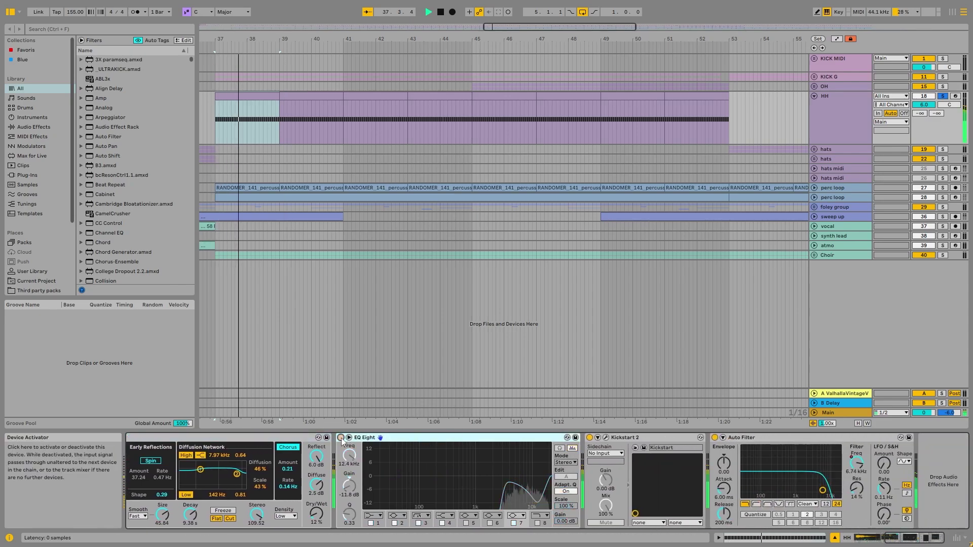
click(342, 439)
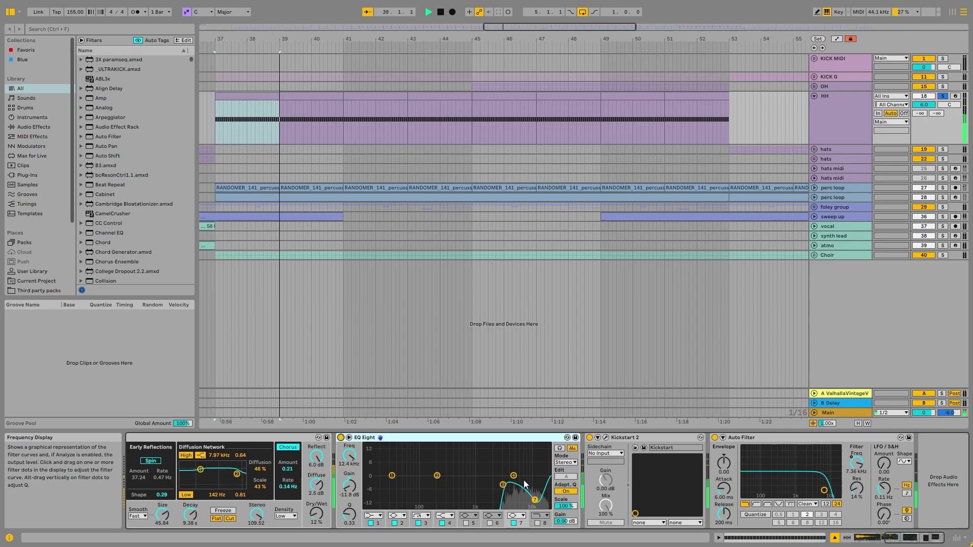
click(560, 449)
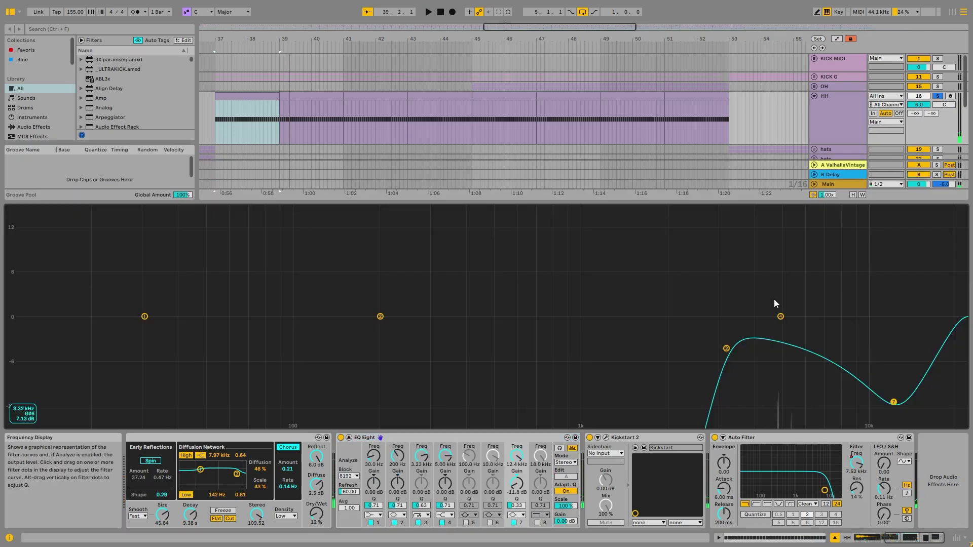
Close the enlarged EQ display, show the Auto Filter's frequency automation on the HH track across the whole arrangement, and fold the track.
click(560, 449)
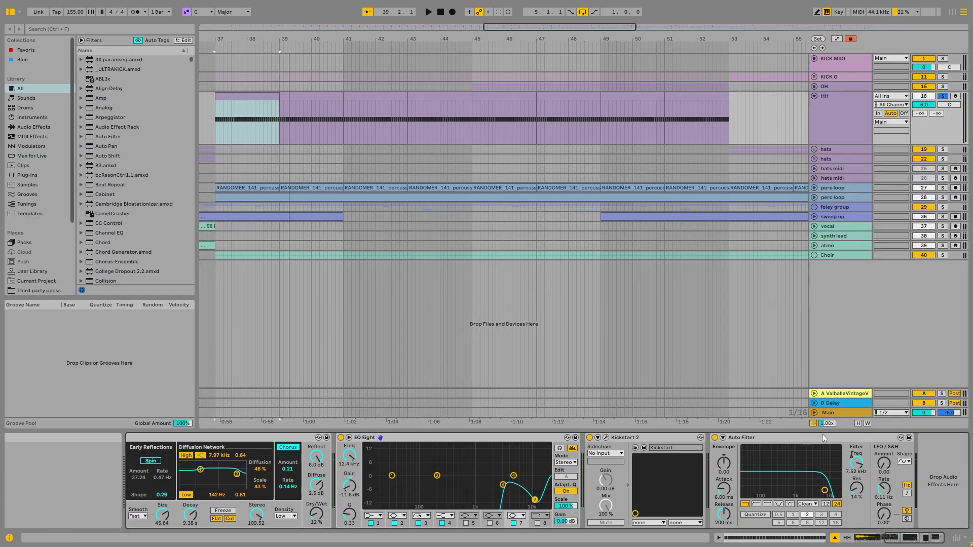
right_click(862, 471)
click(814, 383)
key(w)
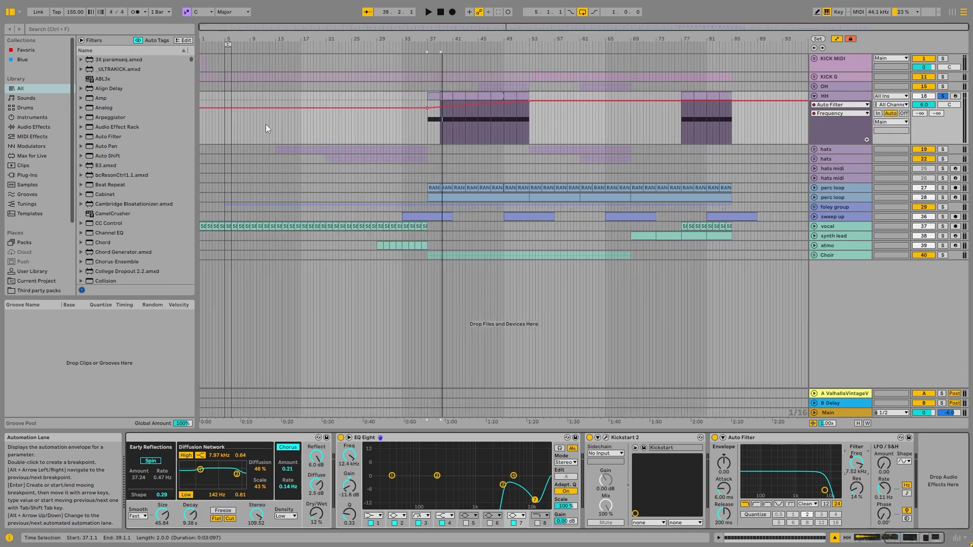
click(815, 96)
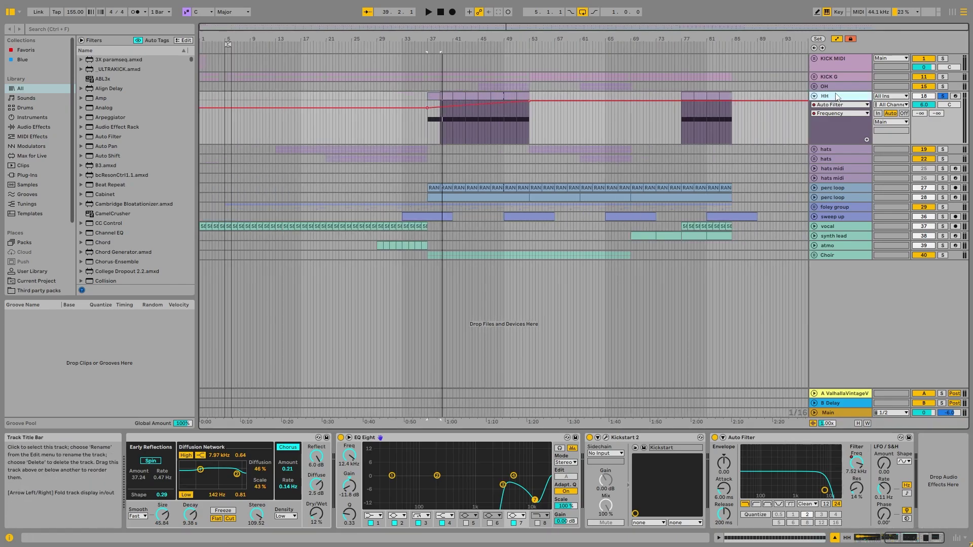
Solo and unfold the first hats group, and play it from the first HH High clip at bar 13.
click(944, 106)
click(814, 106)
scroll(290, 151, up, 5)
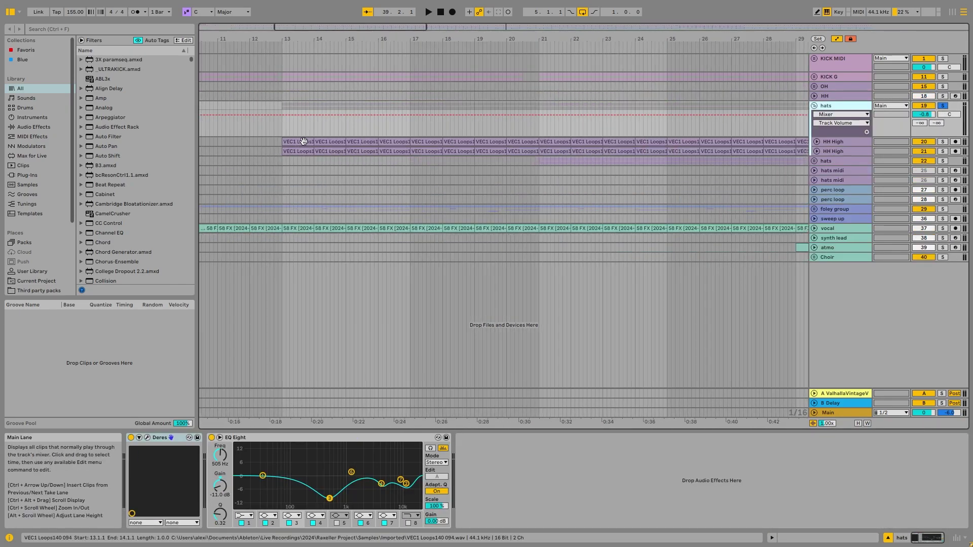
click(302, 142)
key(space)
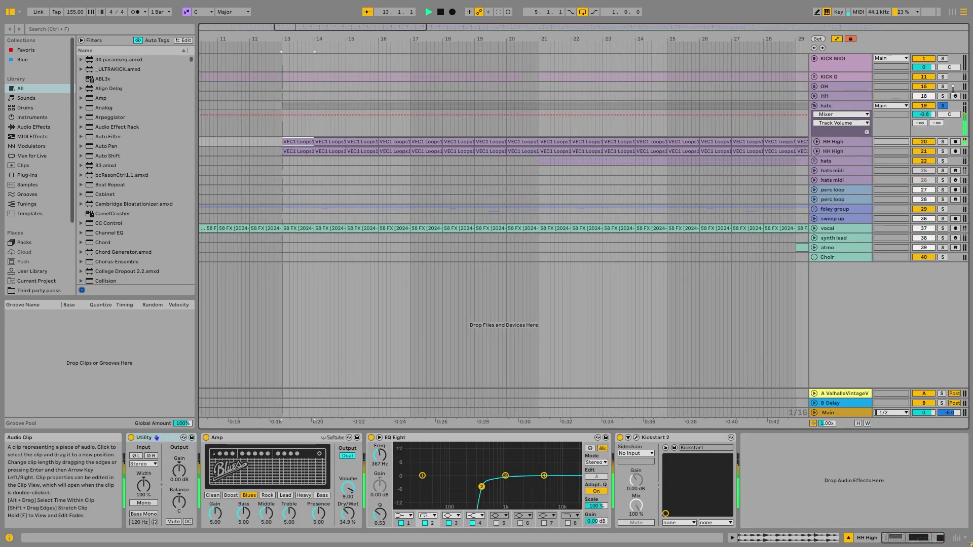
Unfold both HH High tracks during playback, stop, and unfold the second hats group.
click(818, 142)
click(817, 186)
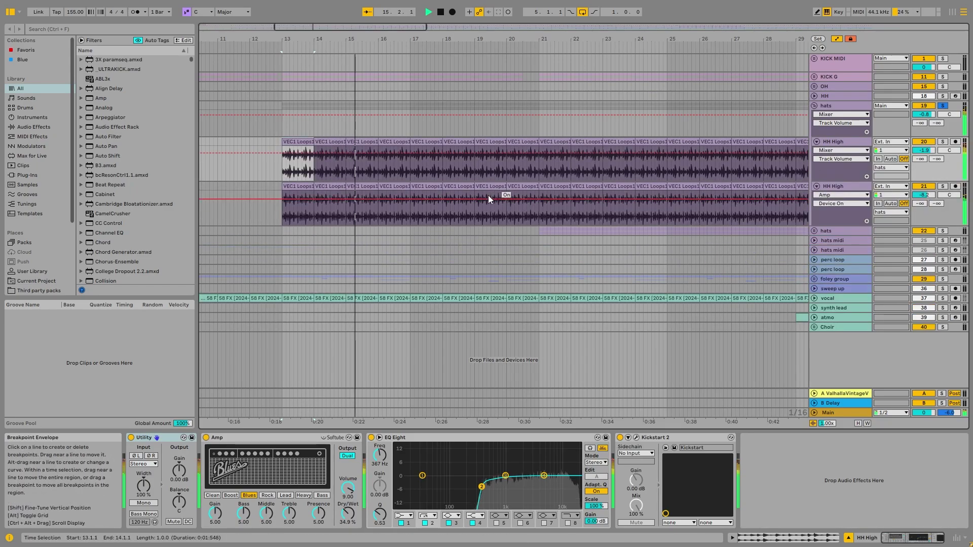
key(space)
scroll(428, 178, down, 5)
click(815, 231)
scroll(338, 274, up, 5)
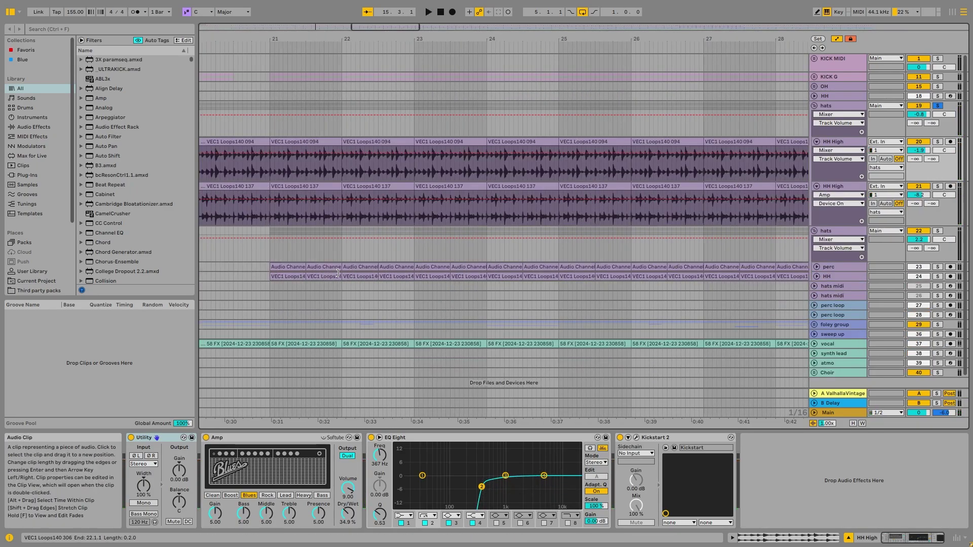
View the first hats group's devices, then solo the upper HH High track and select its clip at bar 13.
click(831, 231)
click(831, 106)
scroll(307, 187, down, 5)
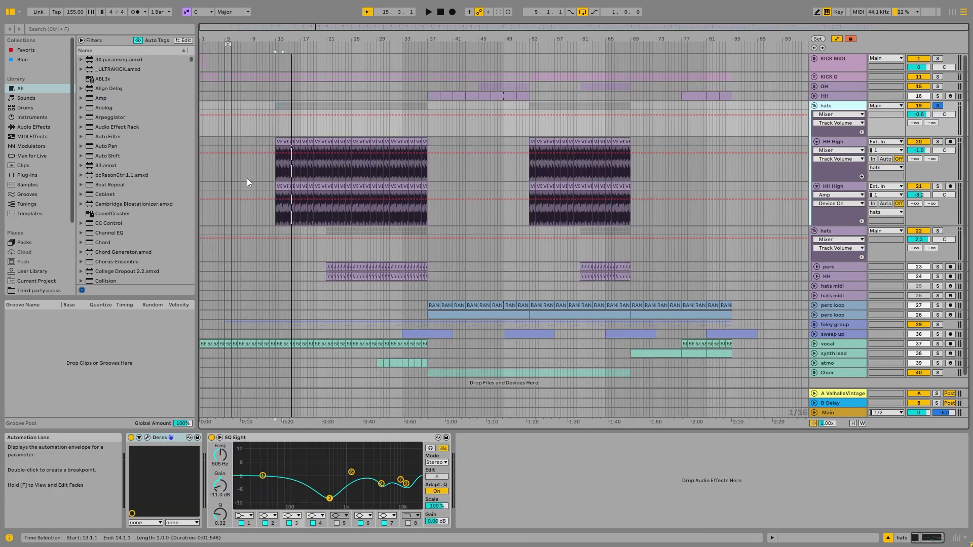
scroll(266, 185, up, 5)
click(368, 142)
scroll(315, 199, up, 3)
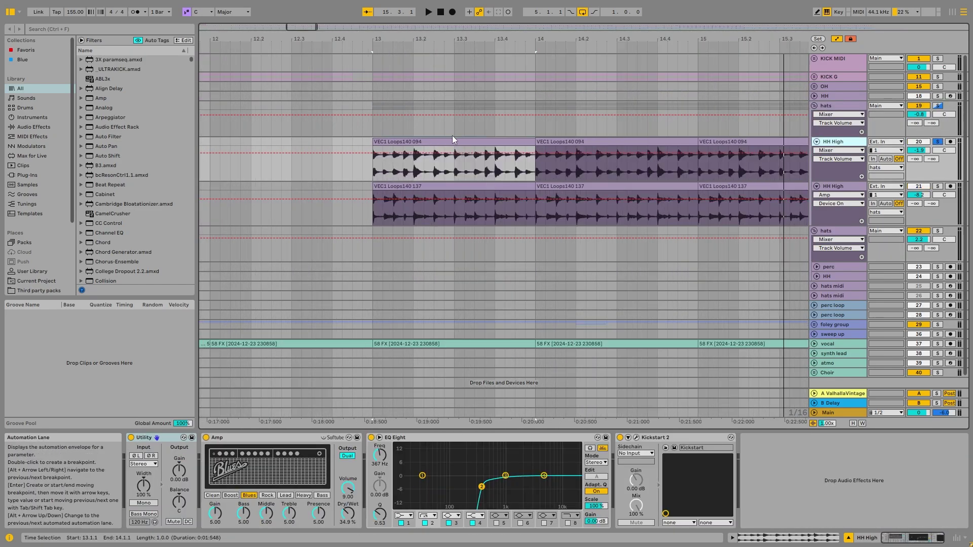
Turn off Deres and EQ Eight on the first hats group and the whole device chain on the upper HH High track.
click(829, 104)
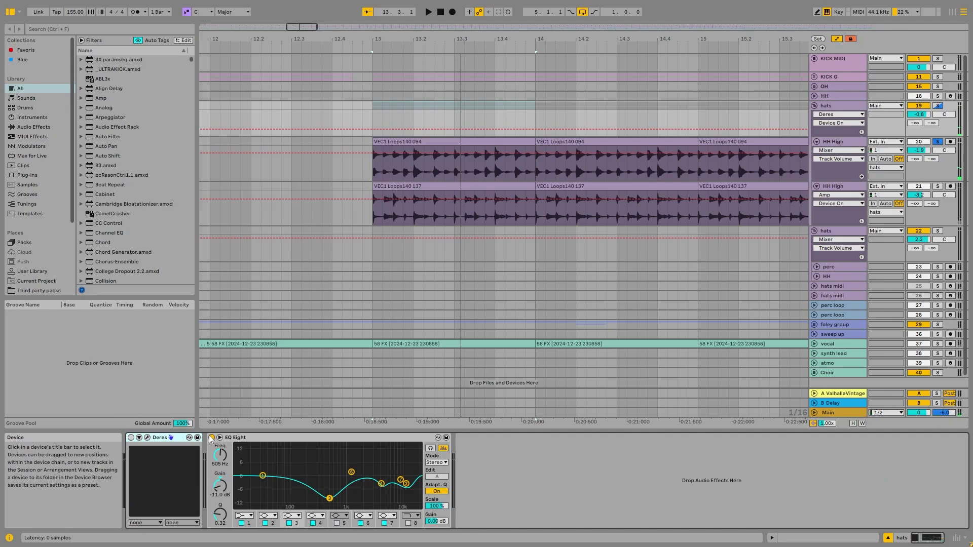
click(830, 141)
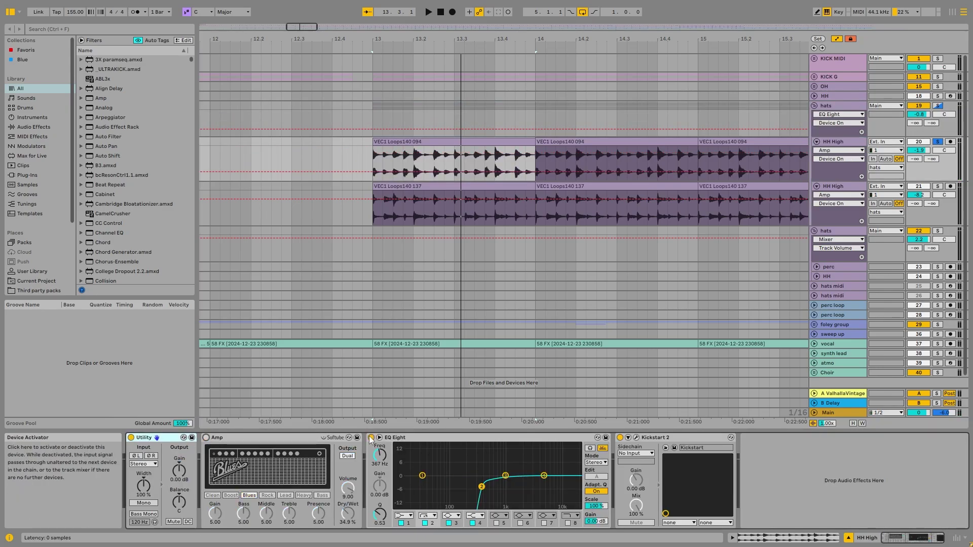
click(131, 437)
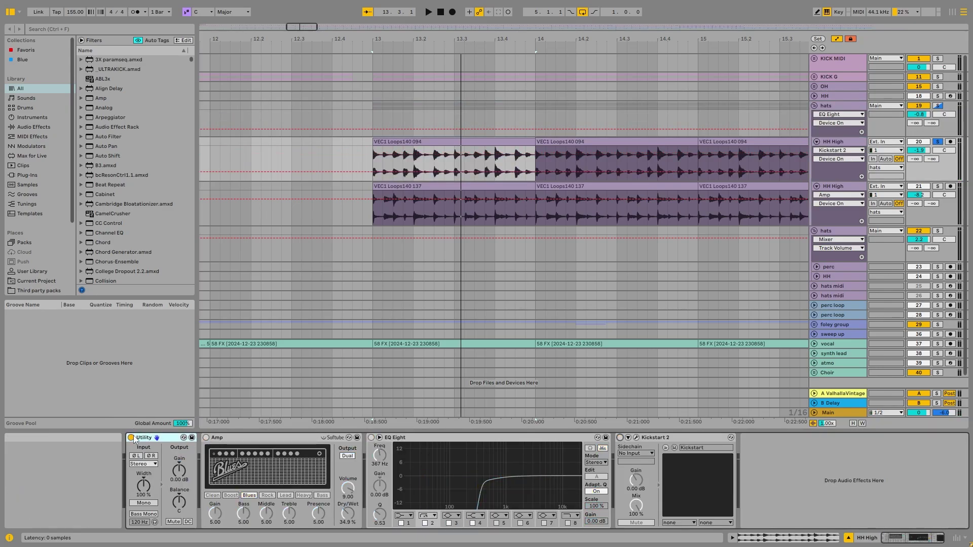
Play the unprocessed VEC1 Loops140 094 clip of the upper HH High track from bar 13.
click(432, 142)
key(space)
scroll(431, 143, down, 4)
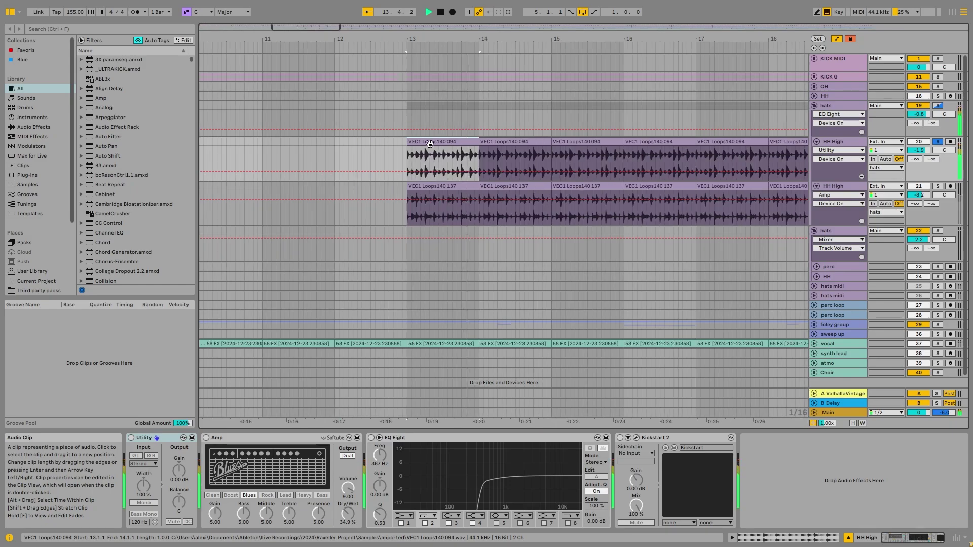
key(space)
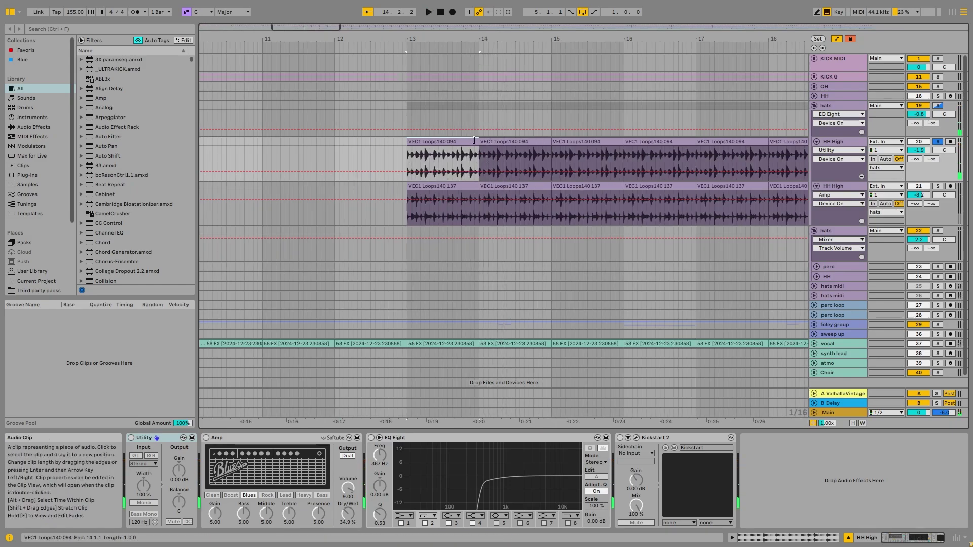
Try to shorten the first VEC1 Loops140 094 clip to half a bar and duplicate it.
drag(473, 142, 441, 144)
scroll(434, 150, up, 8)
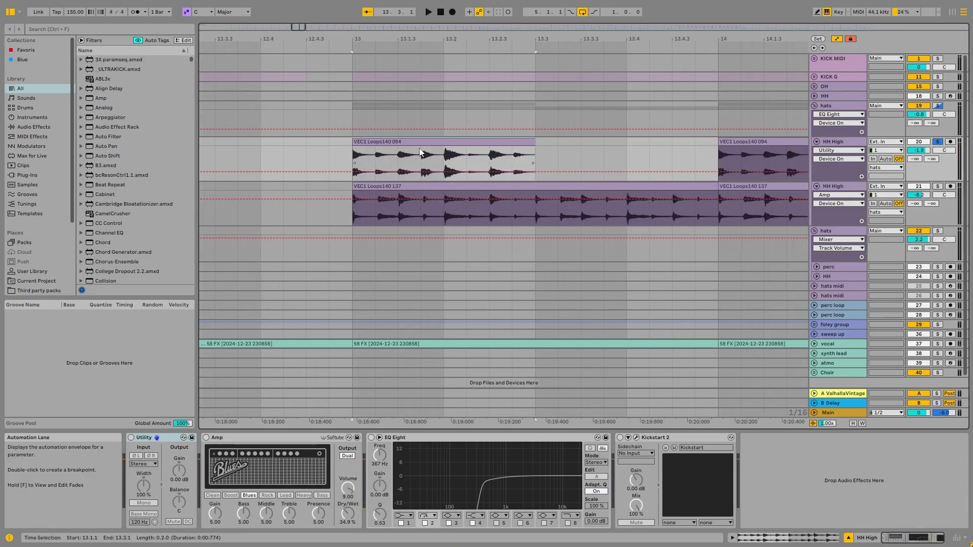
scroll(418, 147, down, 4)
key(ctrl+d)
key(ctrl+d)
key(ctrl+d)
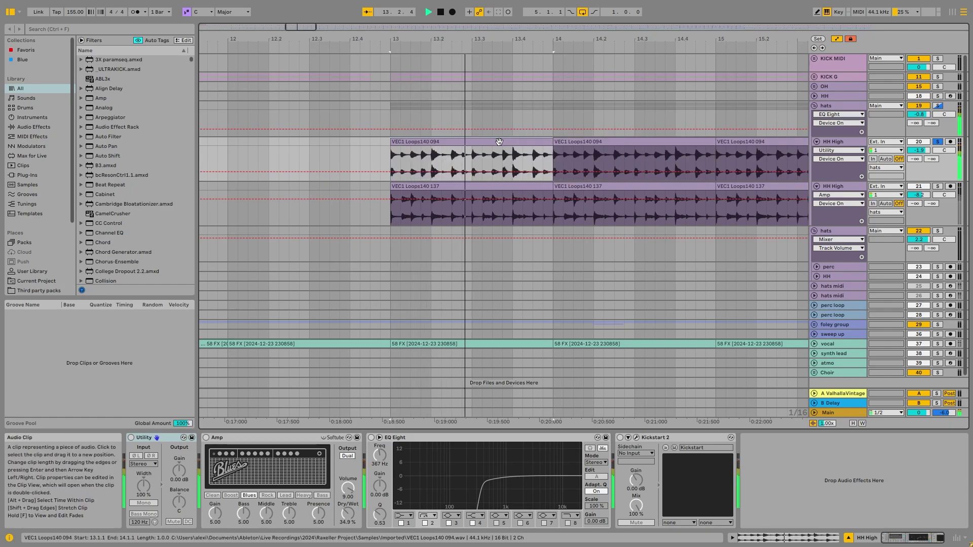
key(space)
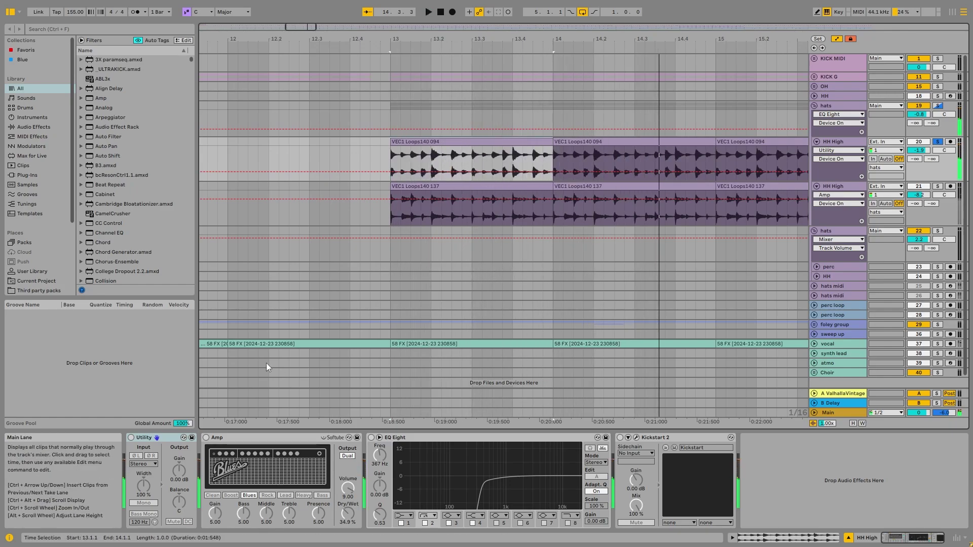
Turn Amp, EQ Eight and Kickstart 2 back on one by one on the upper HH High track, playing the loop after each.
scroll(538, 182, down, 4)
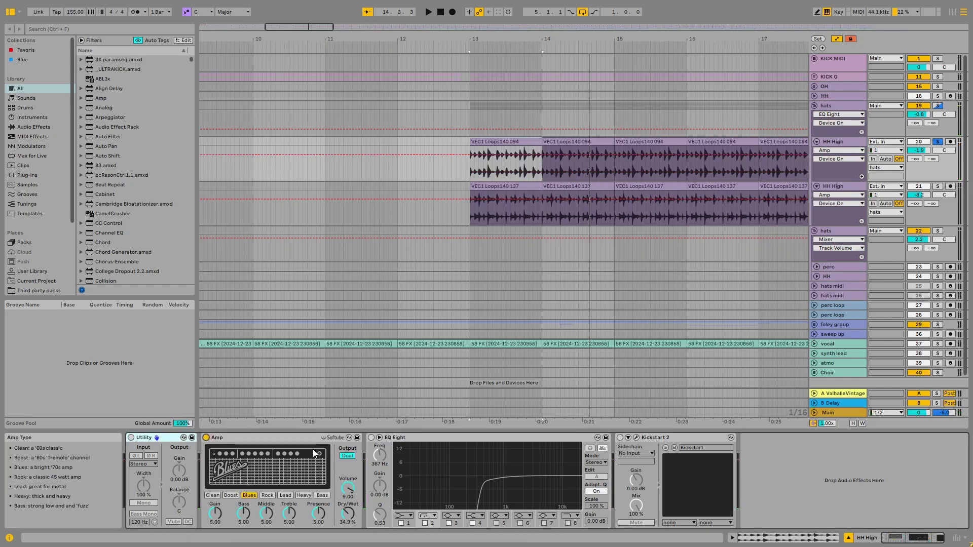
key(space)
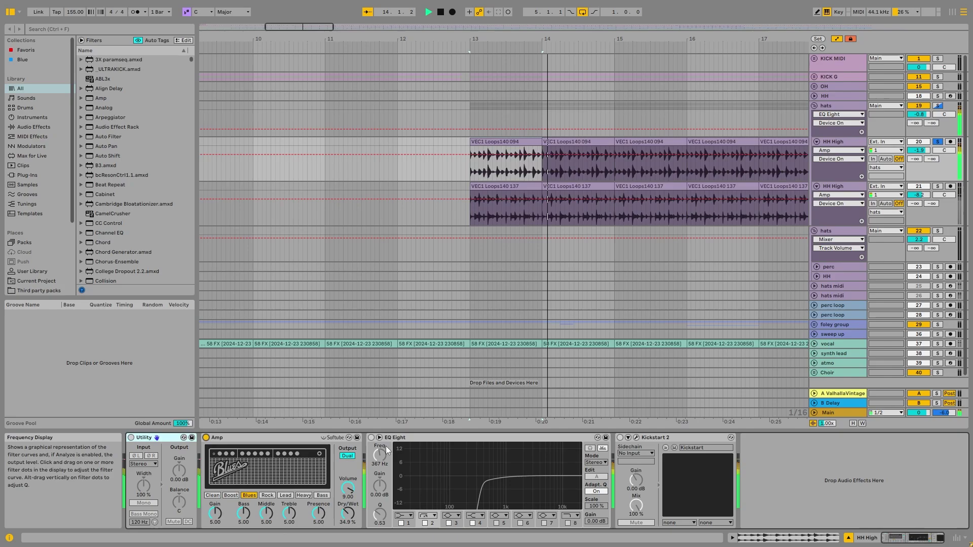
key(space)
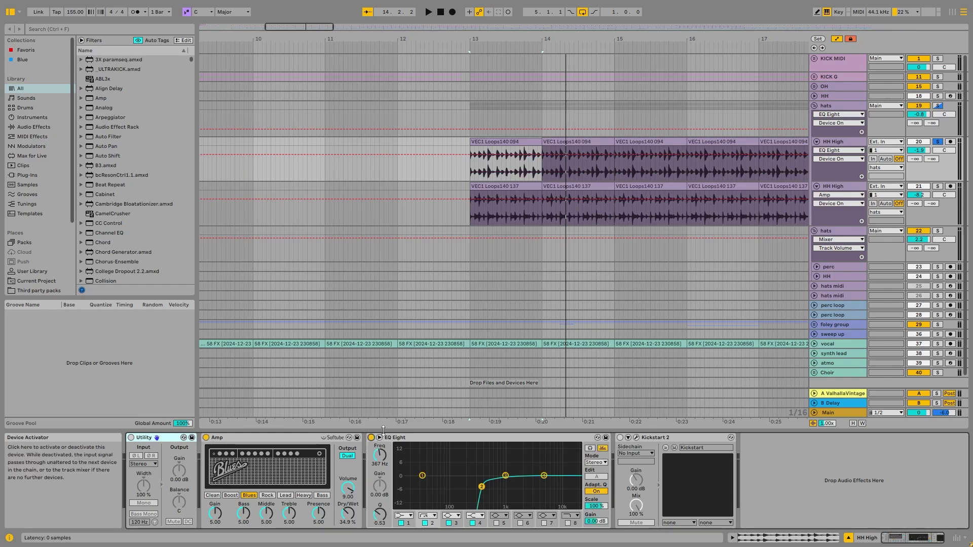
key(space)
click(620, 438)
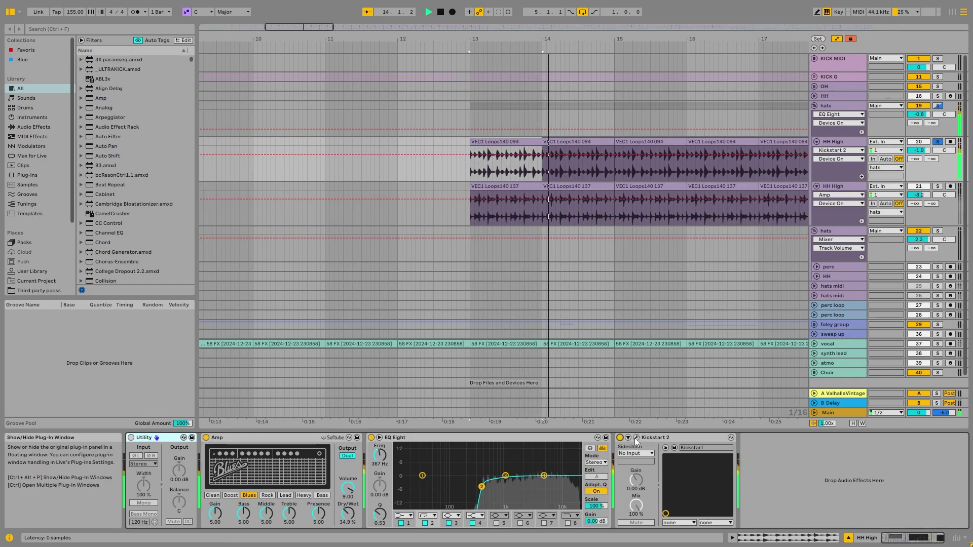
key(space)
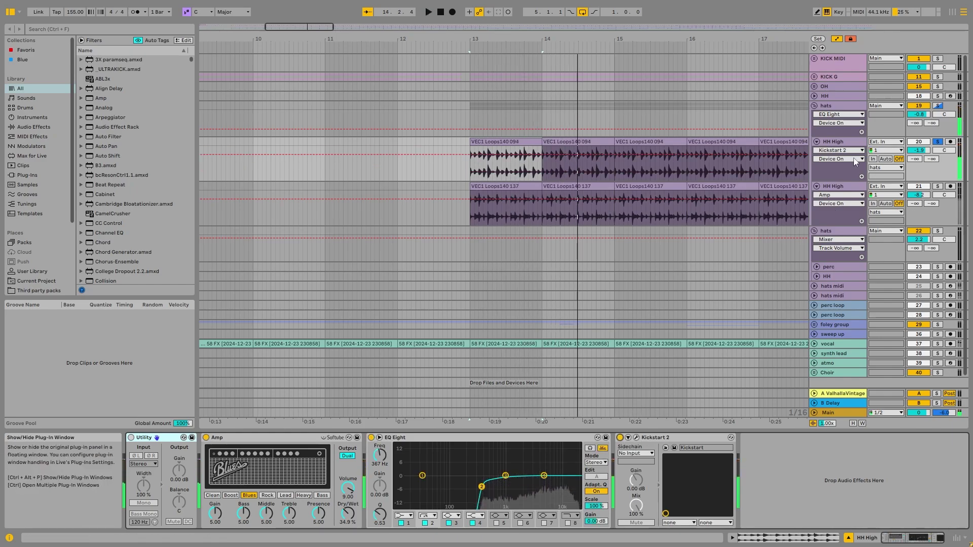
Solo the lower HH High track, play it from bar 13, and show the rest of its device chain.
click(938, 186)
click(850, 188)
key(space)
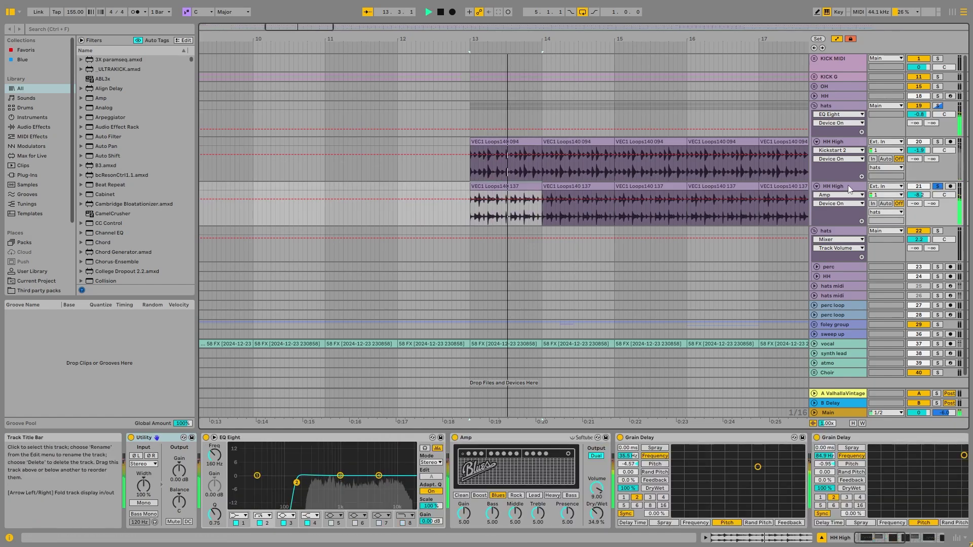
scroll(389, 442, right, 5)
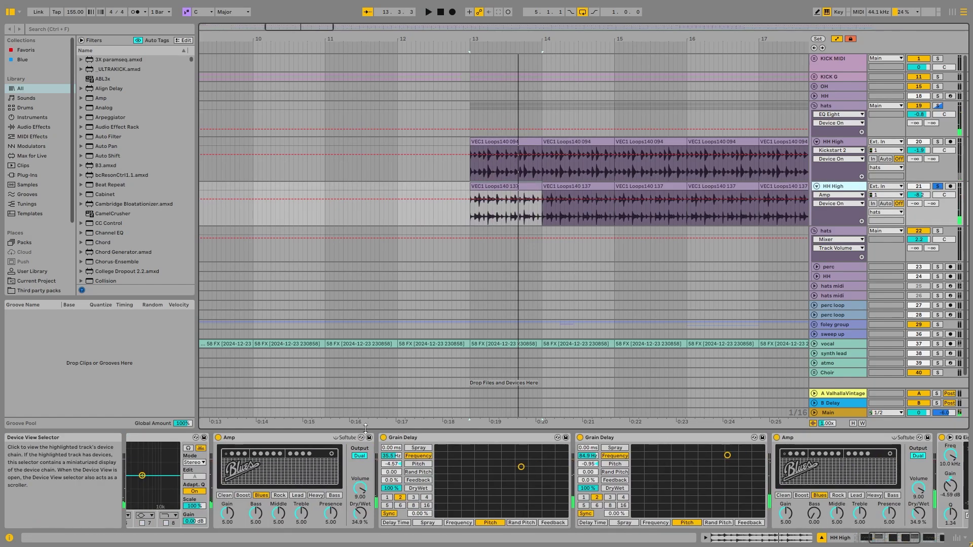
Turn off both Grain Delays, the second Amp, EQ Eight and Kickstart 2 at the end of the lower HH High track's chain.
click(383, 438)
click(580, 438)
click(777, 438)
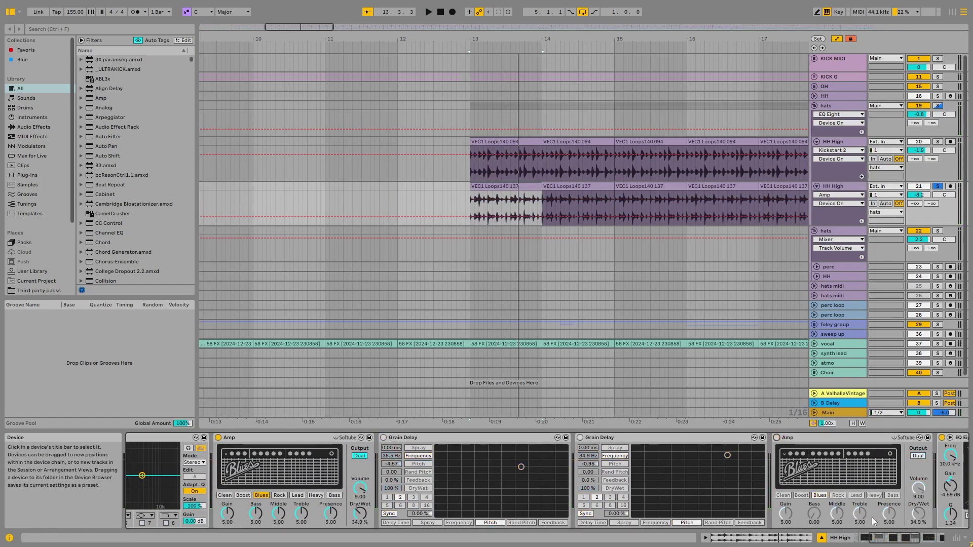
click(883, 539)
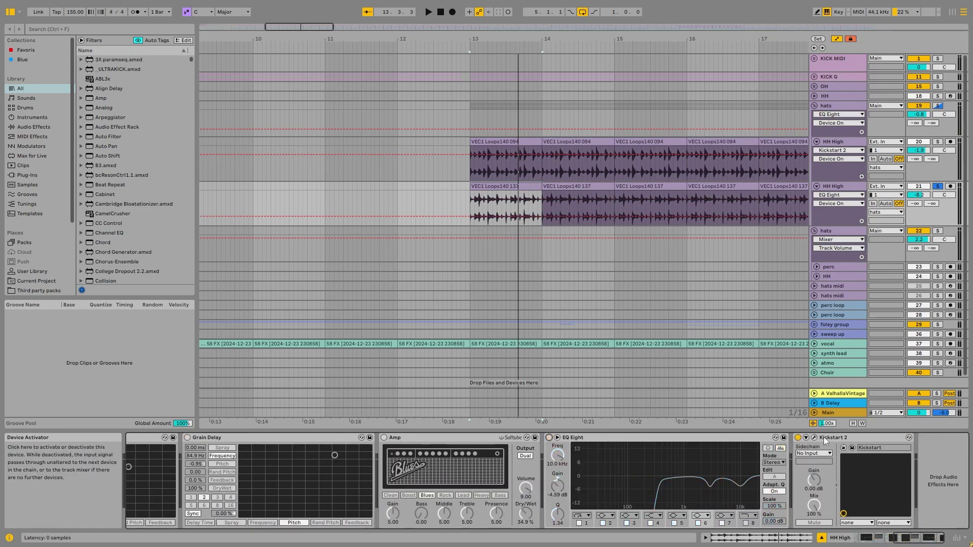
drag(916, 545, 270, 436)
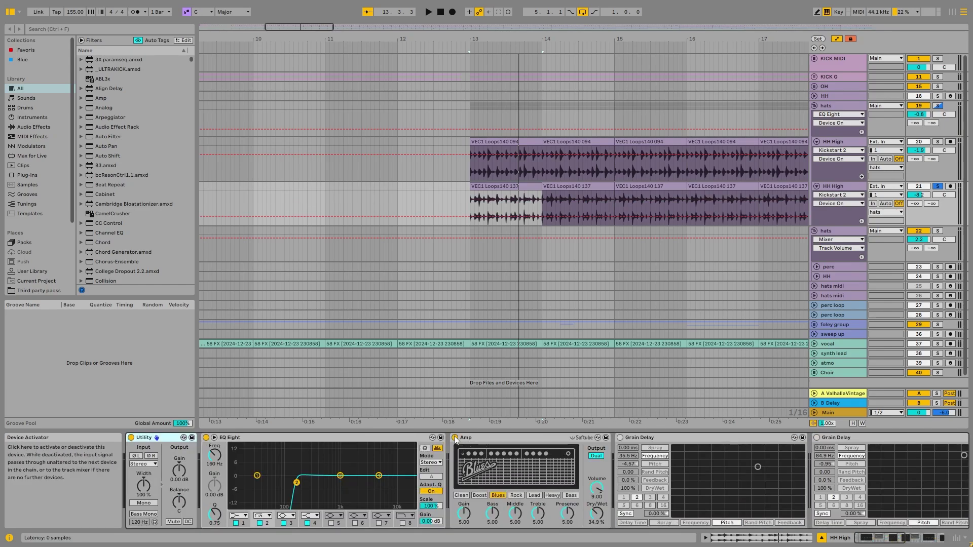
Compare the lower HH High track's first Amp off and on by playing the loop from bar 13 each way.
key(space)
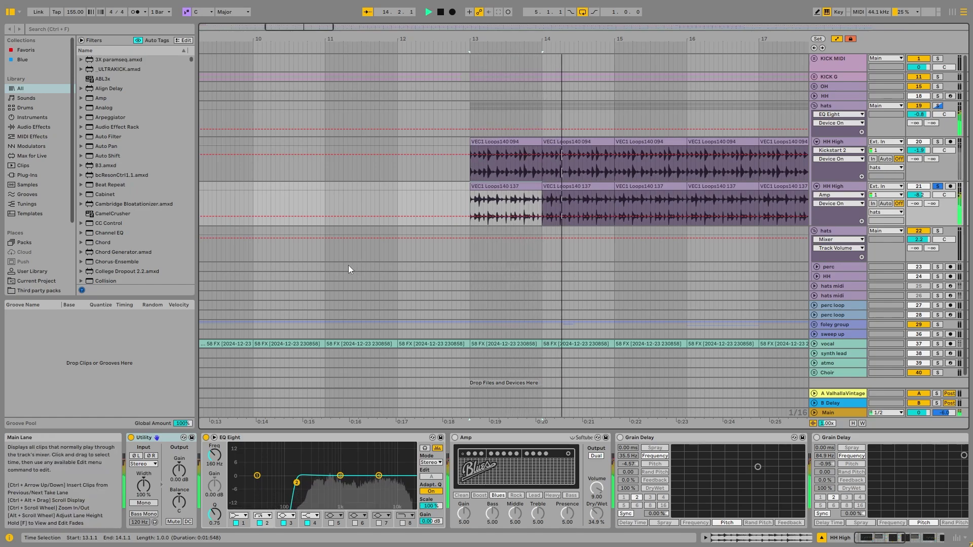
key(space)
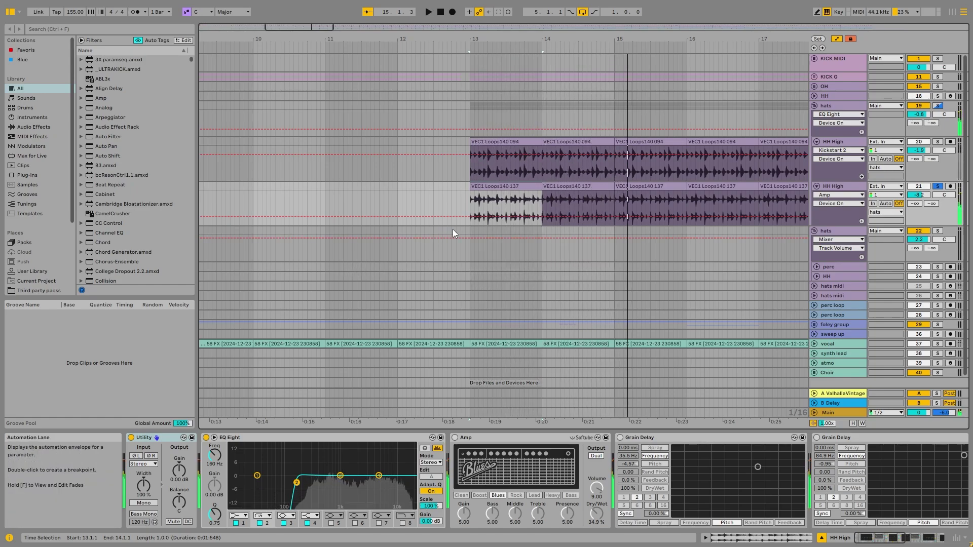
click(455, 438)
key(space)
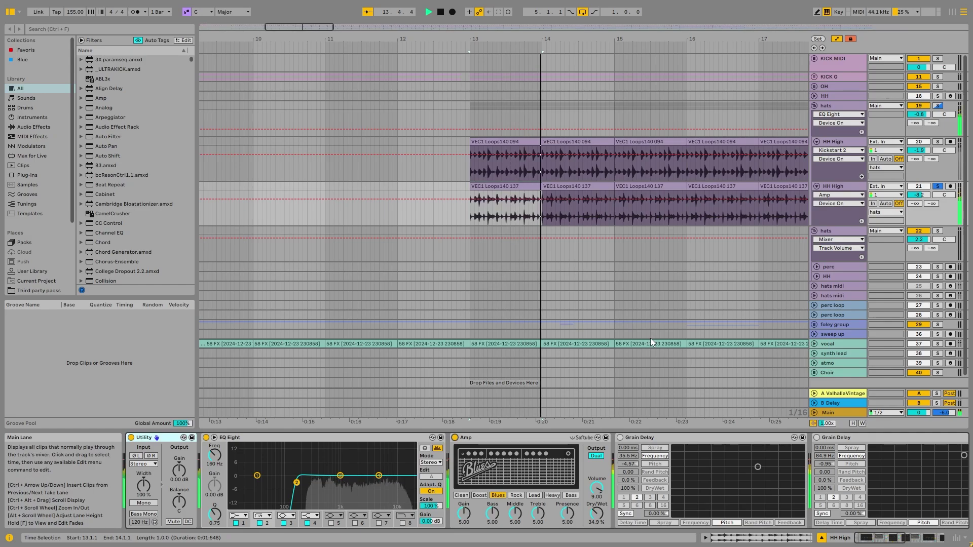
key(space)
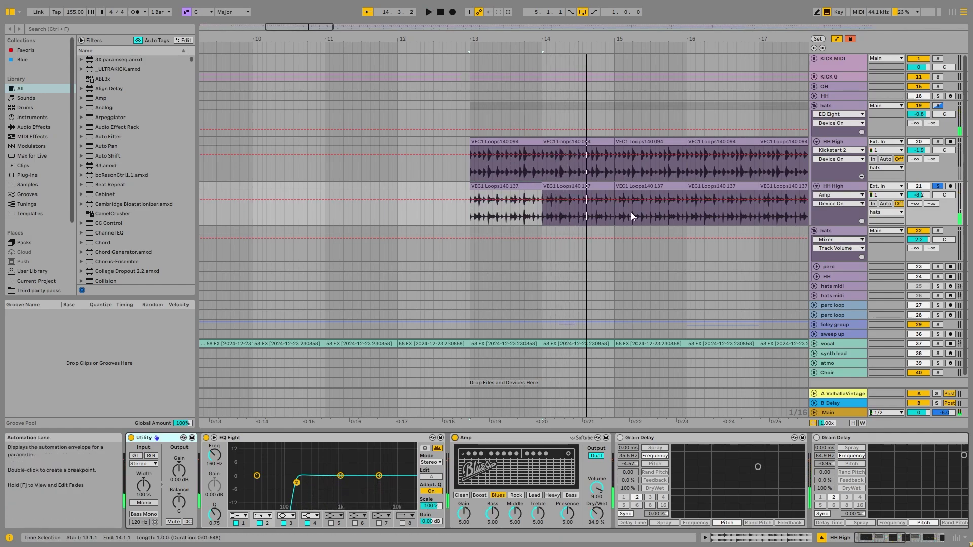
Turn both Grain Delays back on for the lower HH High track, and compare the second one off and on during playback.
click(620, 437)
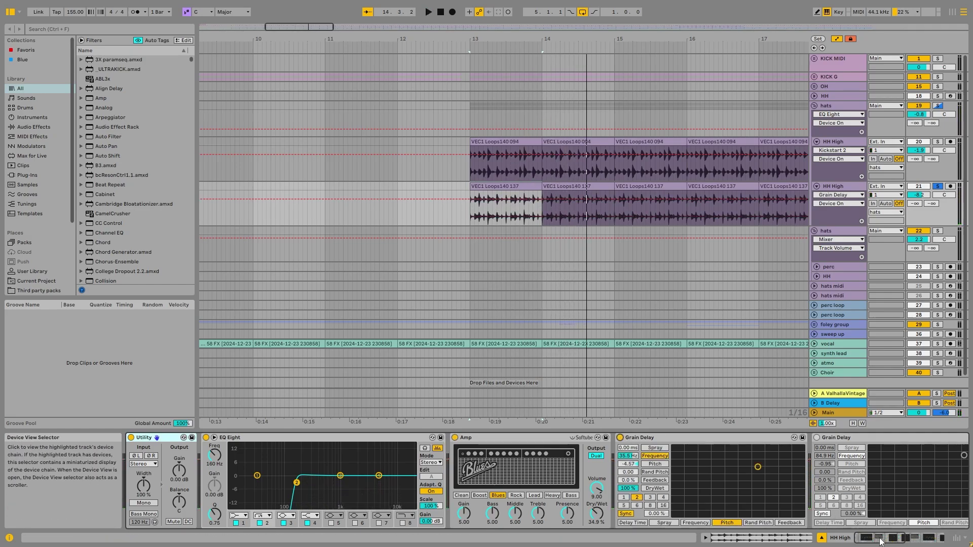
scroll(641, 463, down, 5)
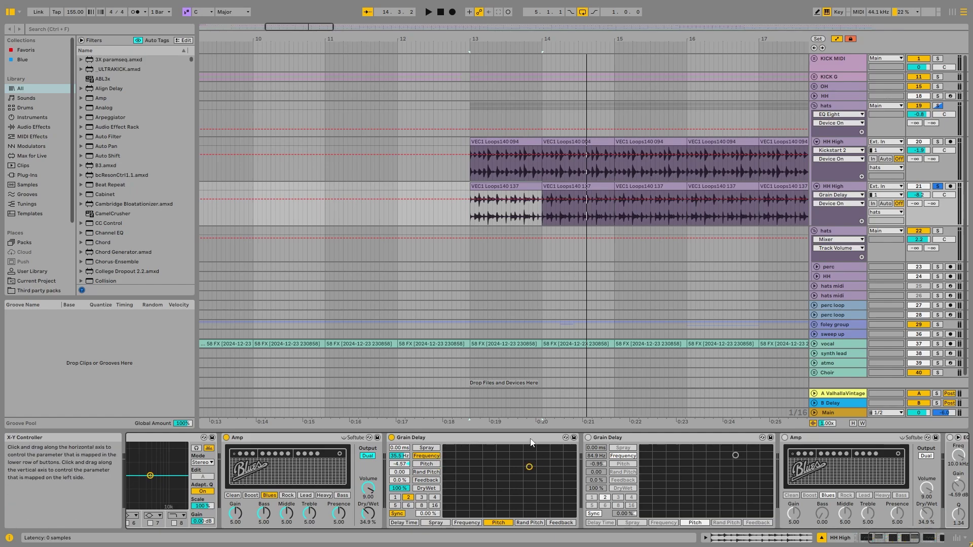
click(588, 438)
key(space)
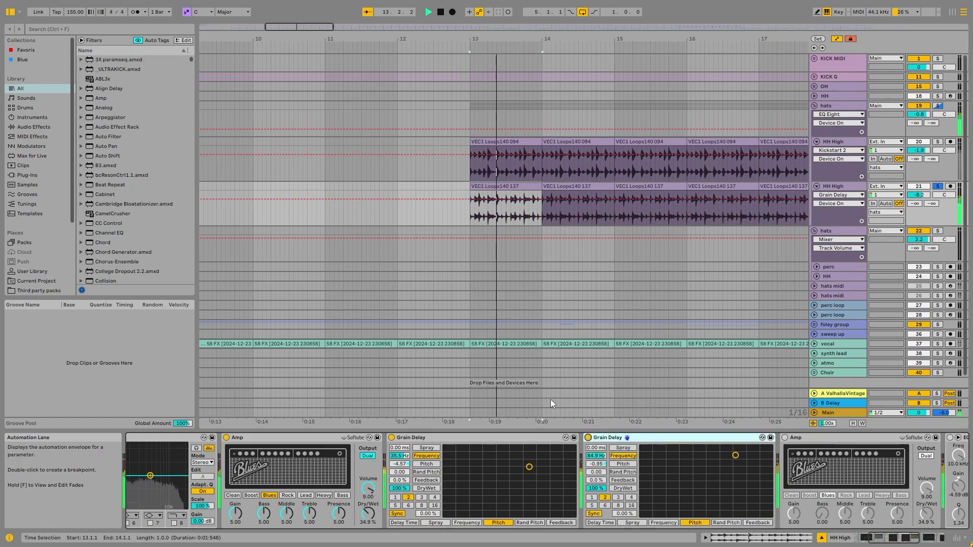
click(588, 438)
click(588, 438)
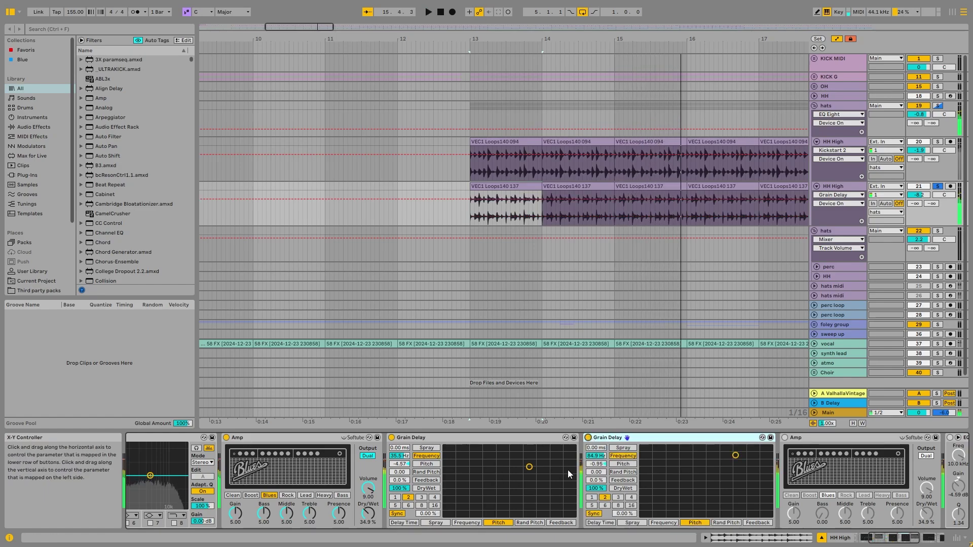
Set the first Grain Delay's frequency to about 17.2 Hz and its pitch to about -18.9, and play the loop.
drag(497, 473, 491, 477)
key(space)
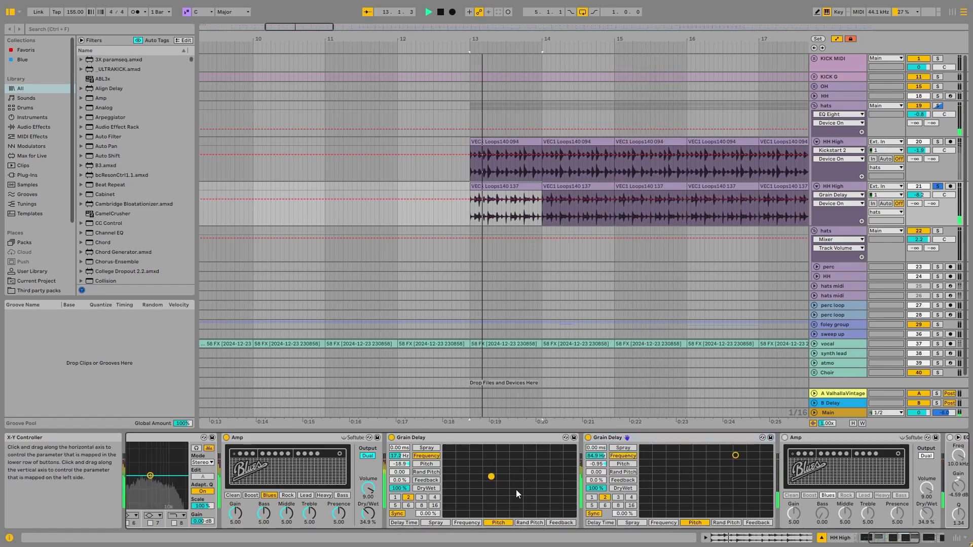
Try a frequency of 29.3 Hz and a pitch of 2.10 on the first Grain Delay's X-Y pad, and undo the change.
click(547, 470)
key(space)
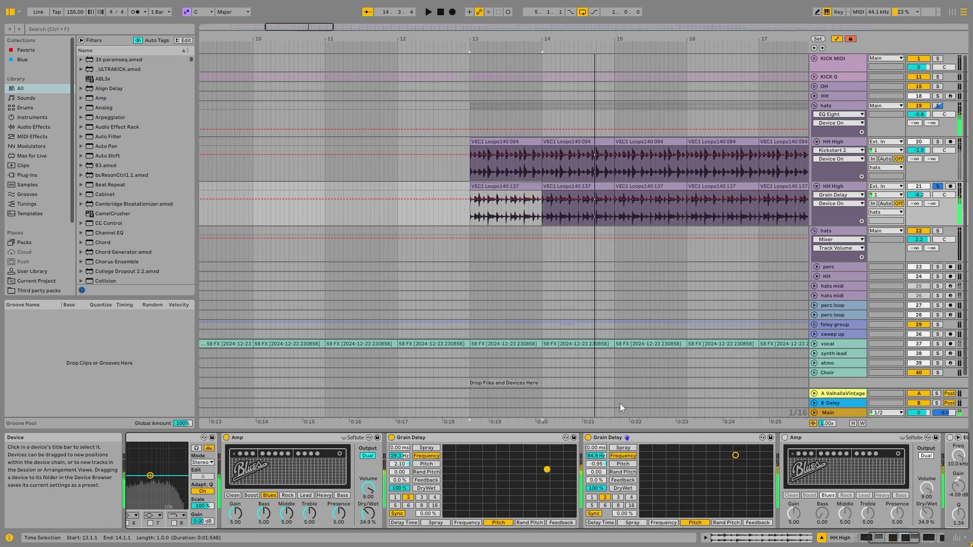
key(ctrl+z)
Turn on the Amp after the two Grain Delays and the EQ Eight on the second HH High track, and play the loop.
click(896, 539)
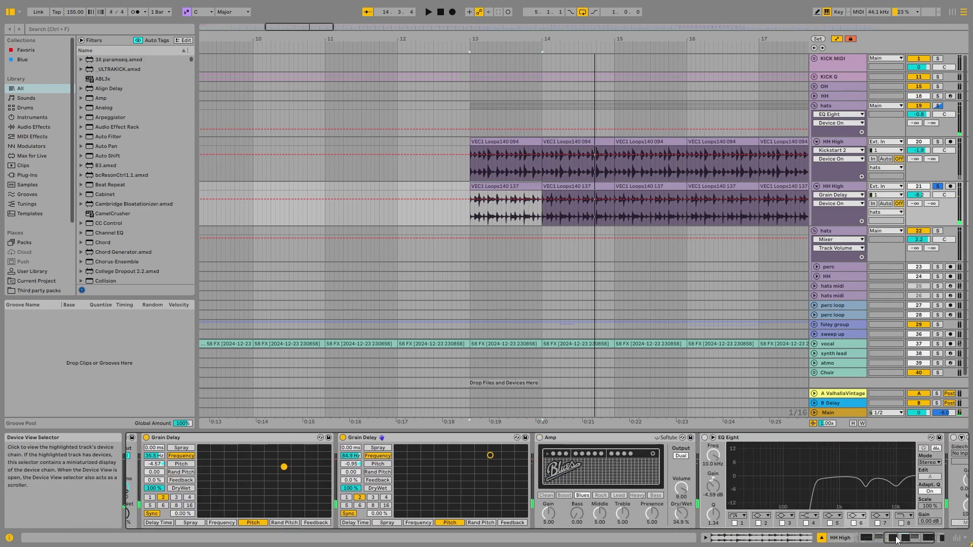
click(539, 437)
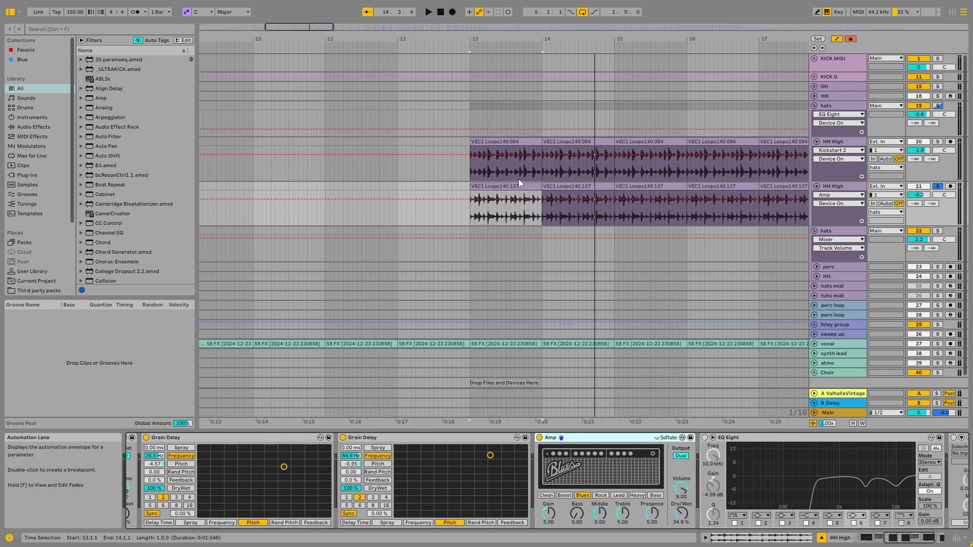
key(space)
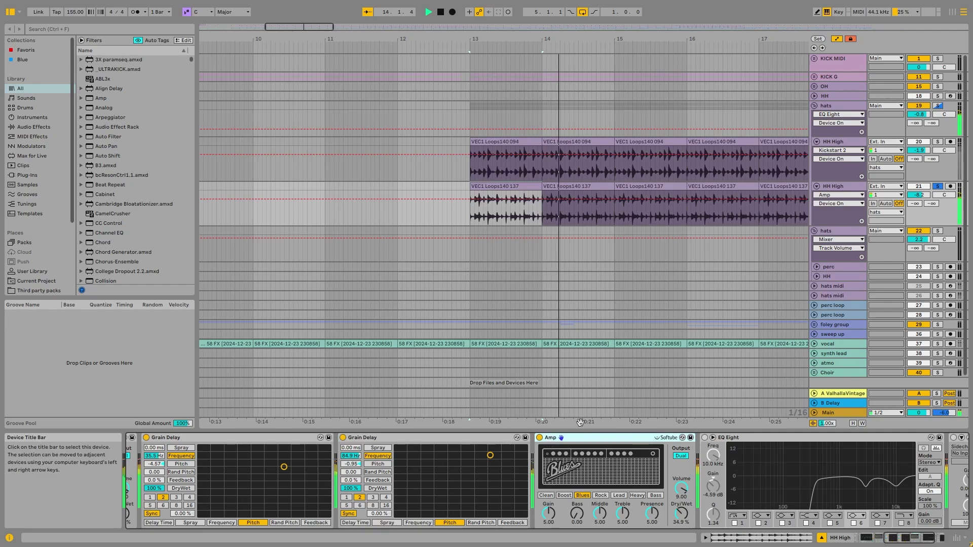
click(896, 535)
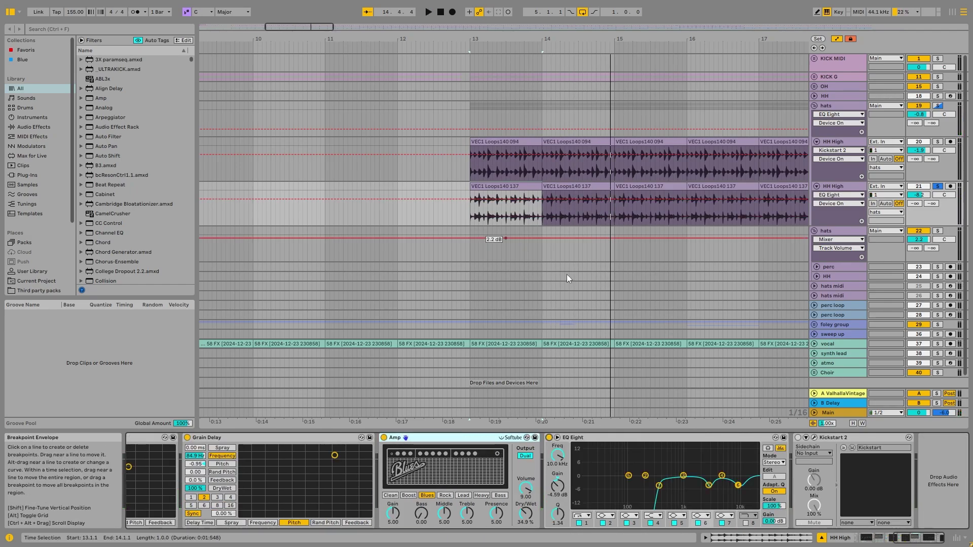
key(space)
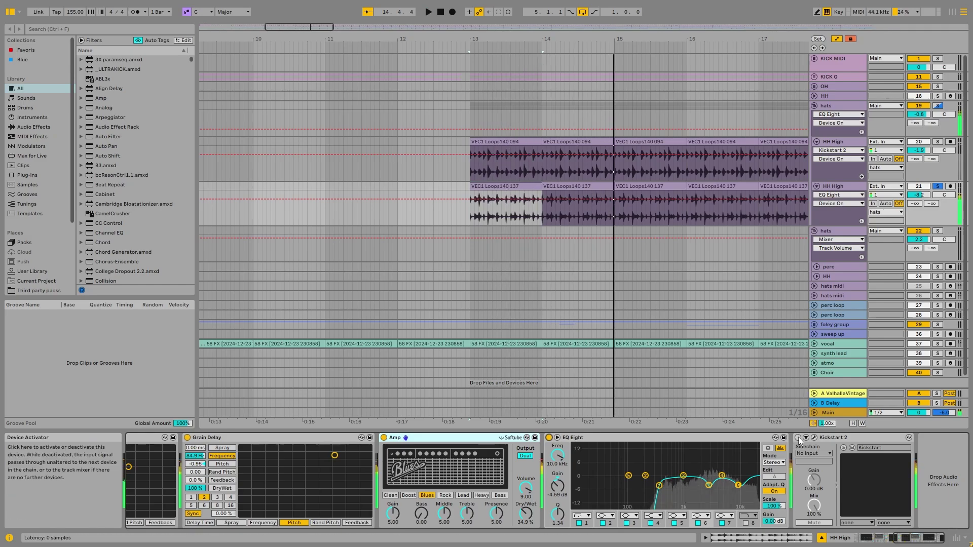
Turn on Deres and EQ Eight on the upper hats group track.
click(851, 110)
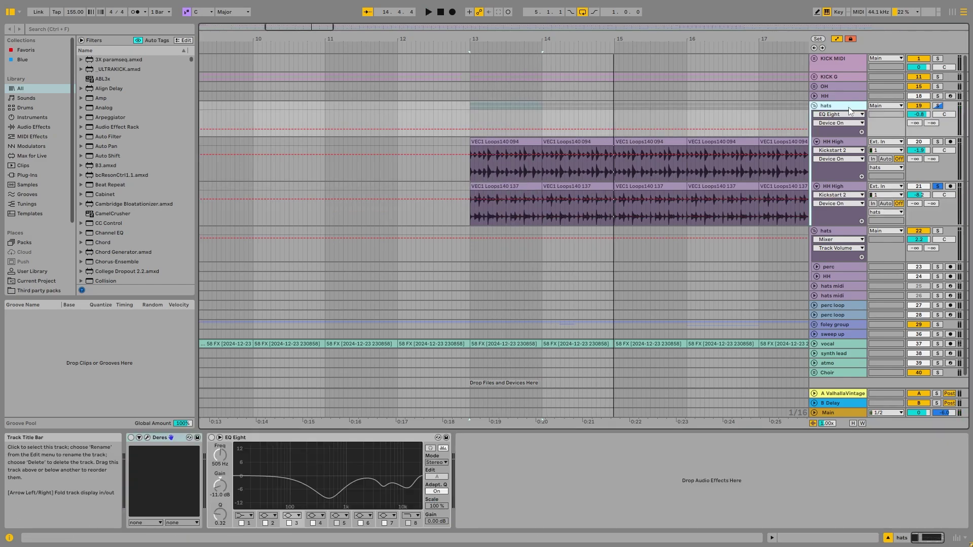
click(131, 437)
click(211, 438)
Solo the upper hats group, play both HH High loops together, and set the second HH High track's volume to -5.4 dB.
click(527, 142)
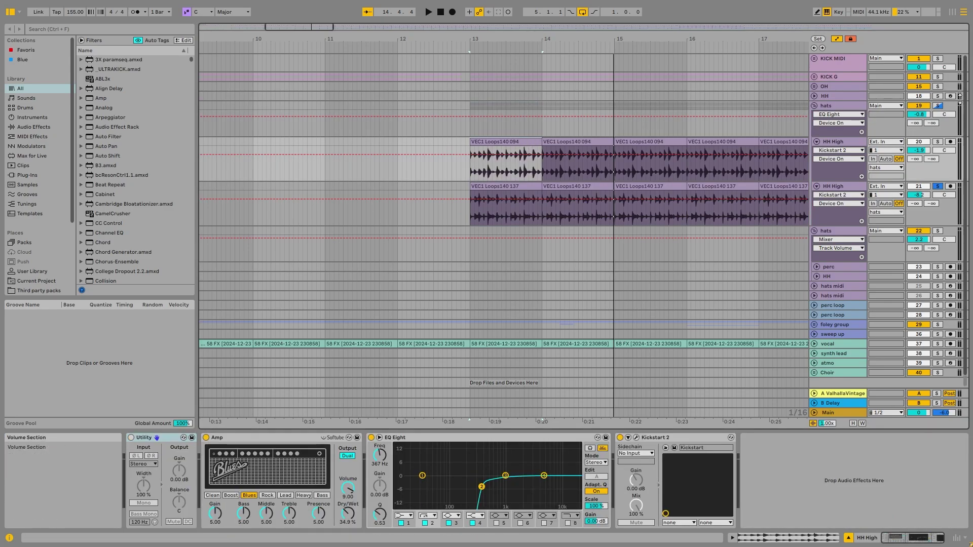
click(938, 105)
key(space)
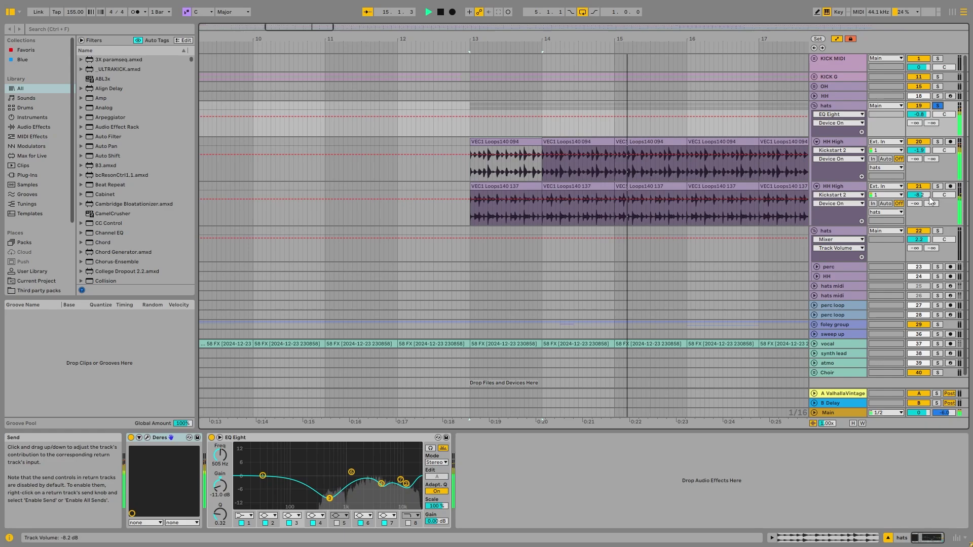
drag(930, 198, 931, 192)
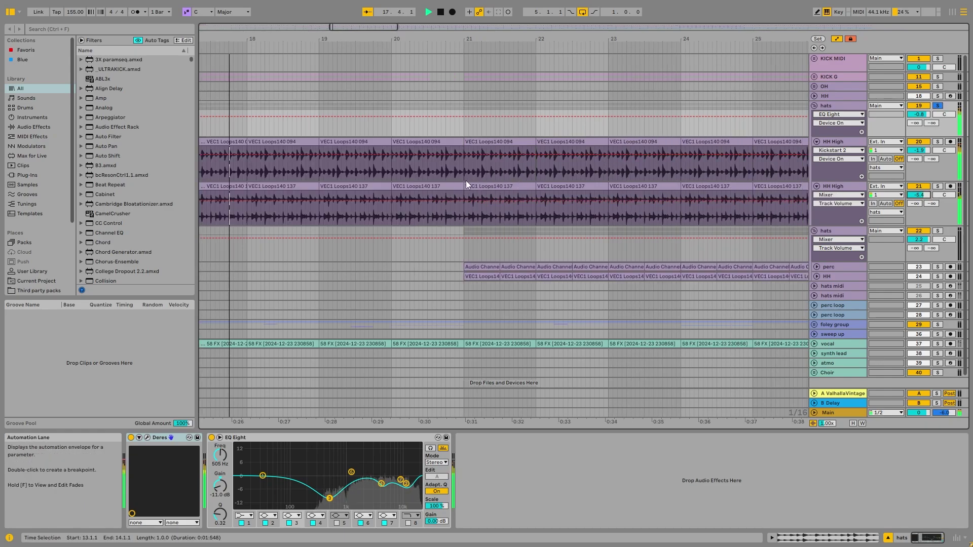
key(space)
Fold both HH High tracks and the upper hats group, and select the first perc clip at bar 21 in the lower hats group.
scroll(275, 166, down, 5)
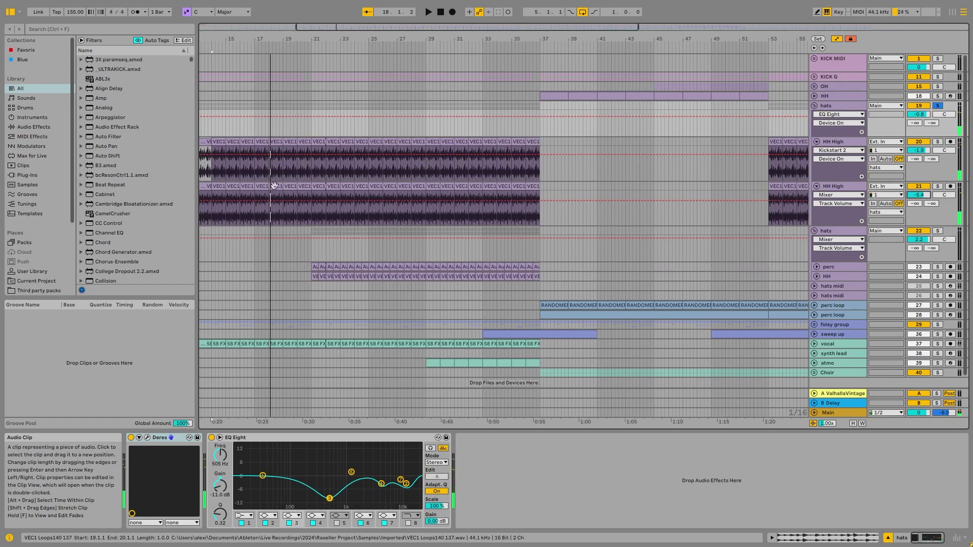
scroll(275, 185, down, 3)
click(849, 232)
click(816, 142)
click(817, 151)
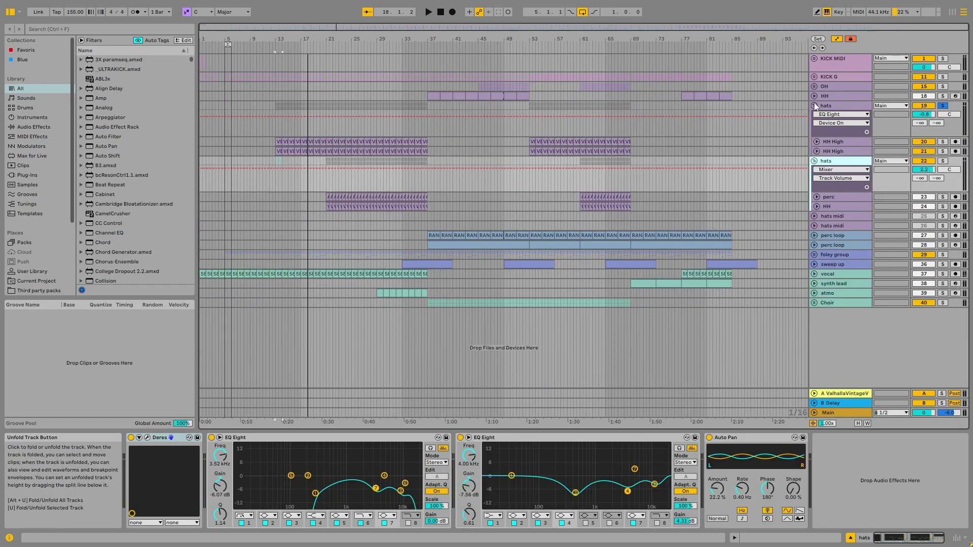
click(814, 105)
scroll(338, 142, up, 5)
click(321, 152)
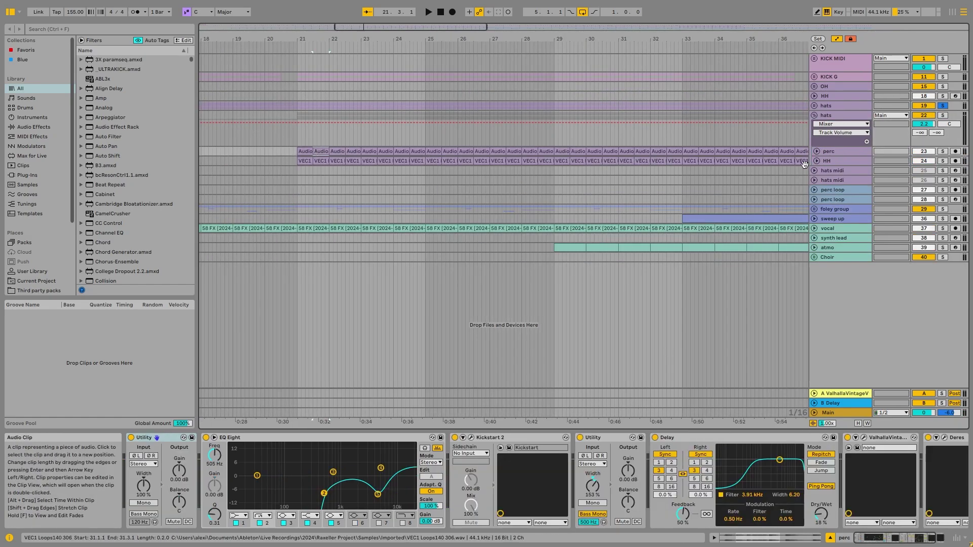
Solo and unfold the first hats midi track and play it from bar 21.
click(841, 172)
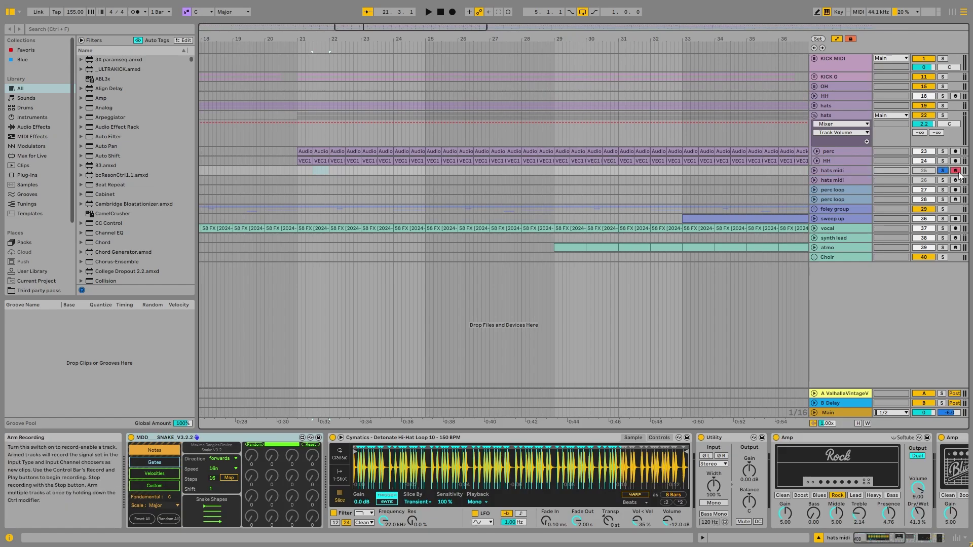
click(813, 171)
click(298, 171)
key(space)
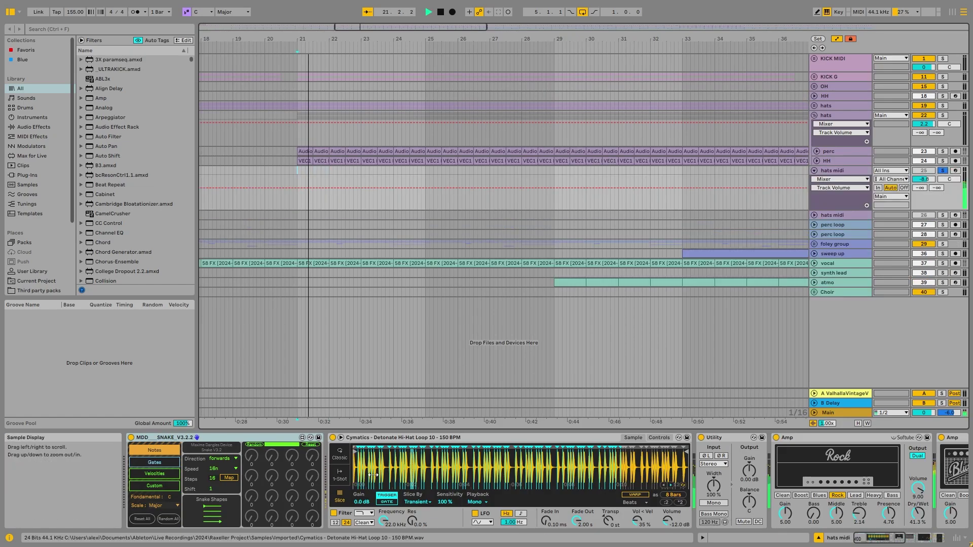
Unfold and solo the second hats midi track, show the Notes page of its MDD SNAKE sequencer, and play the pattern.
click(814, 215)
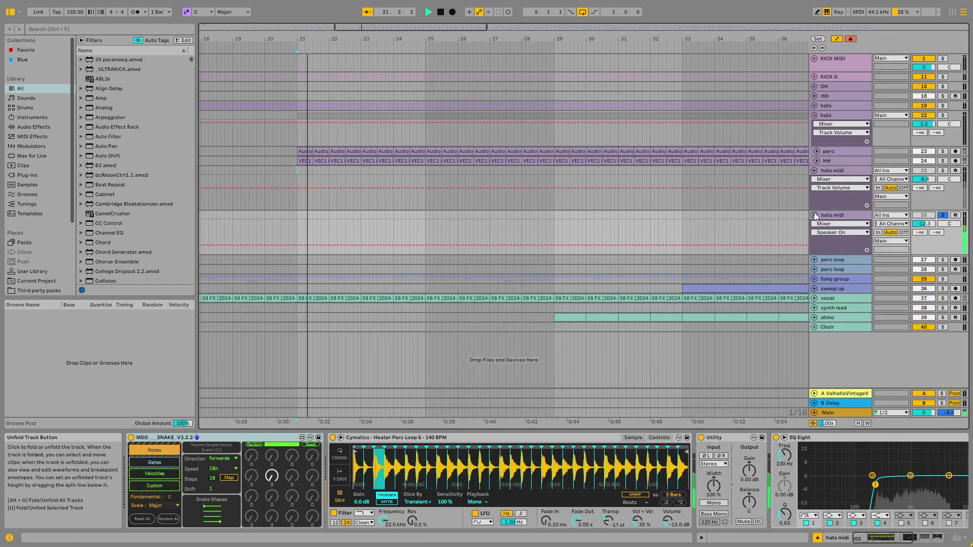
click(404, 439)
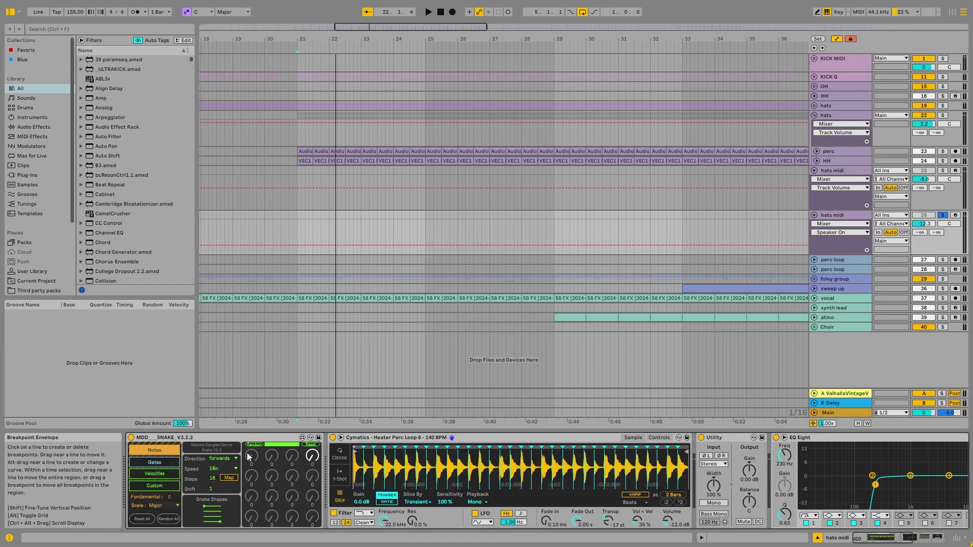
click(166, 461)
click(168, 451)
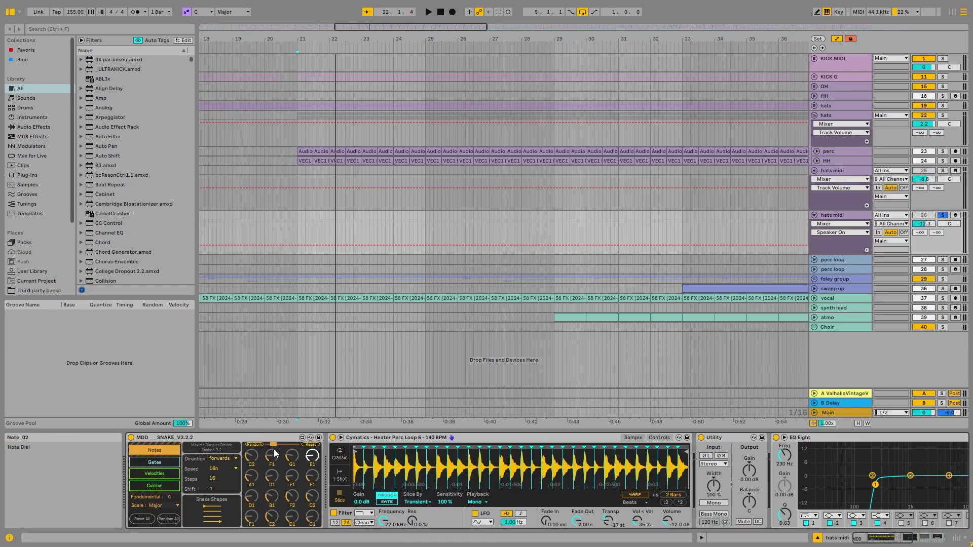
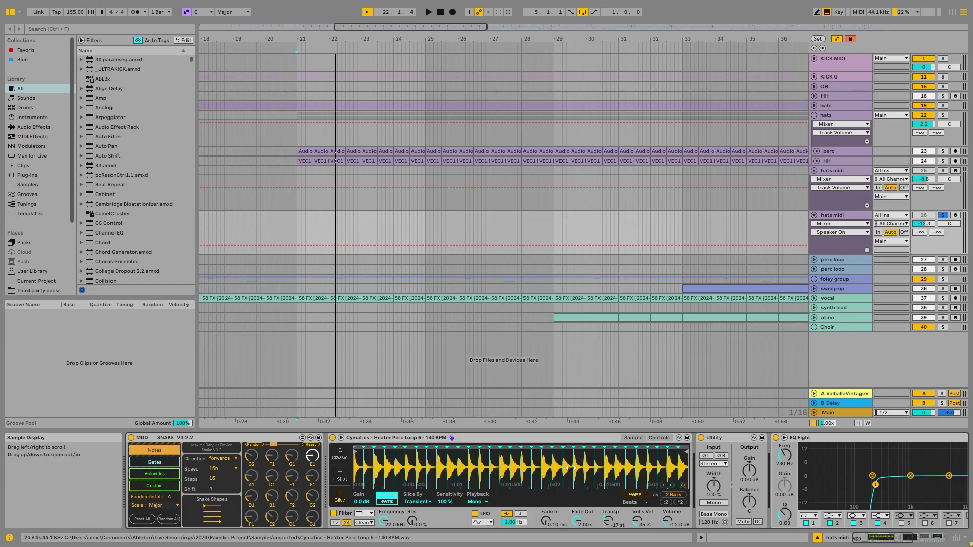
key(space)
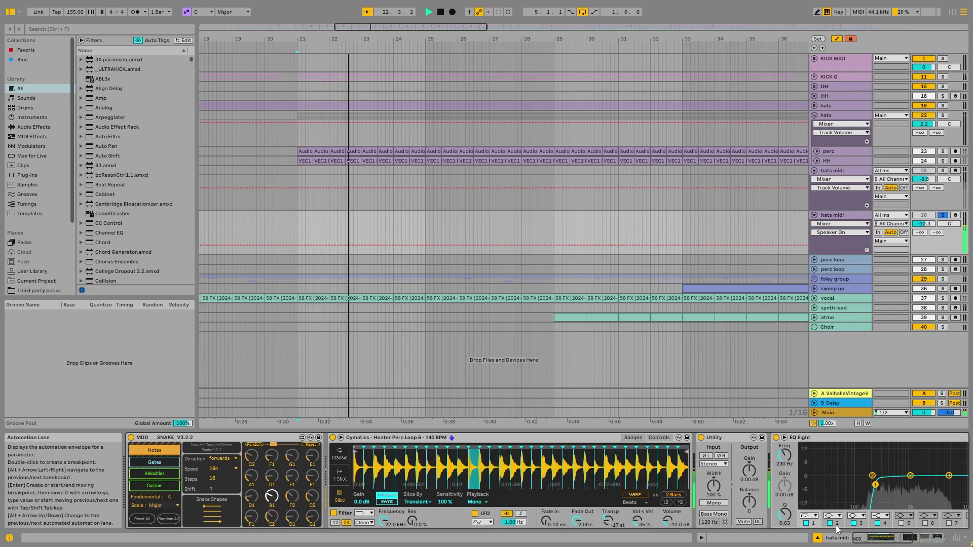
Compare the second hats midi track with both Amps bypassed and with both turned back on, playing from bar 21 each time.
scroll(760, 486, right, 5)
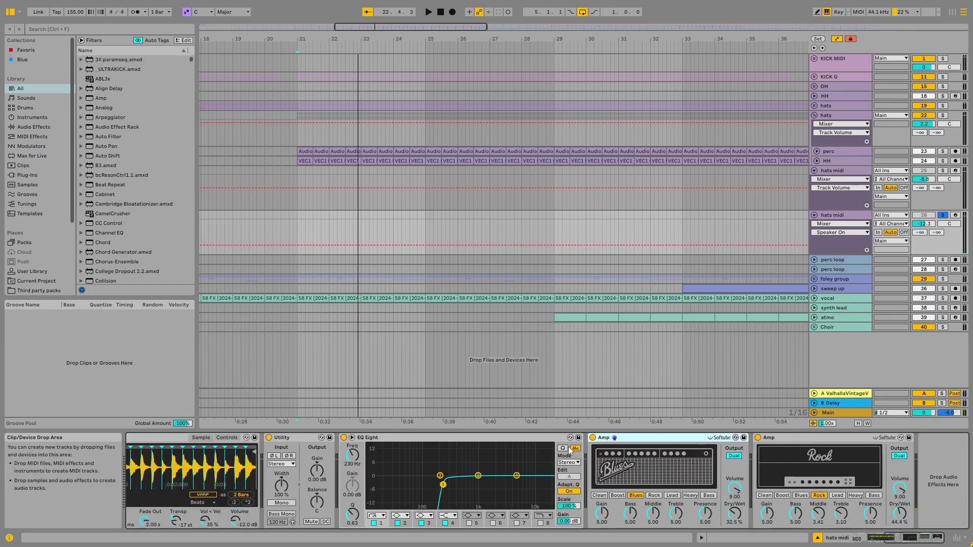
click(594, 439)
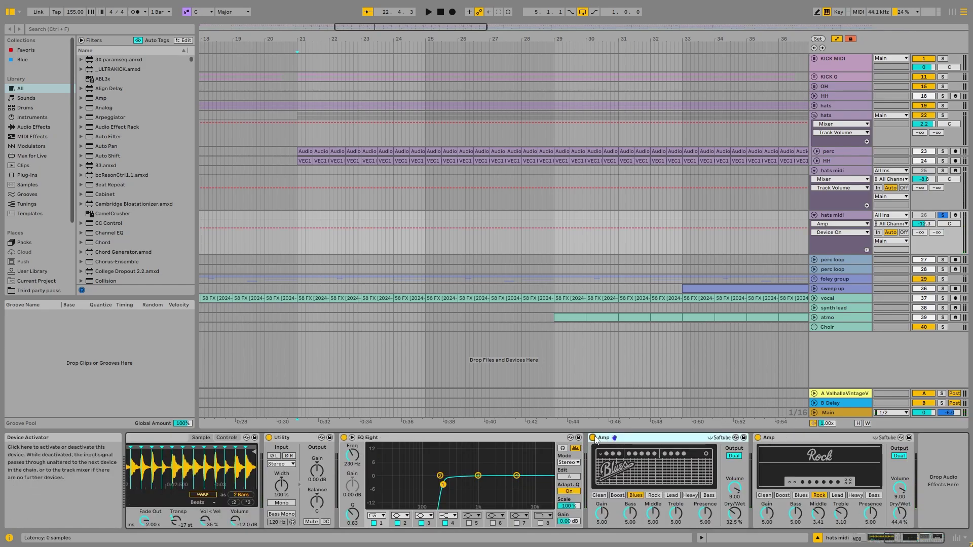
click(299, 226)
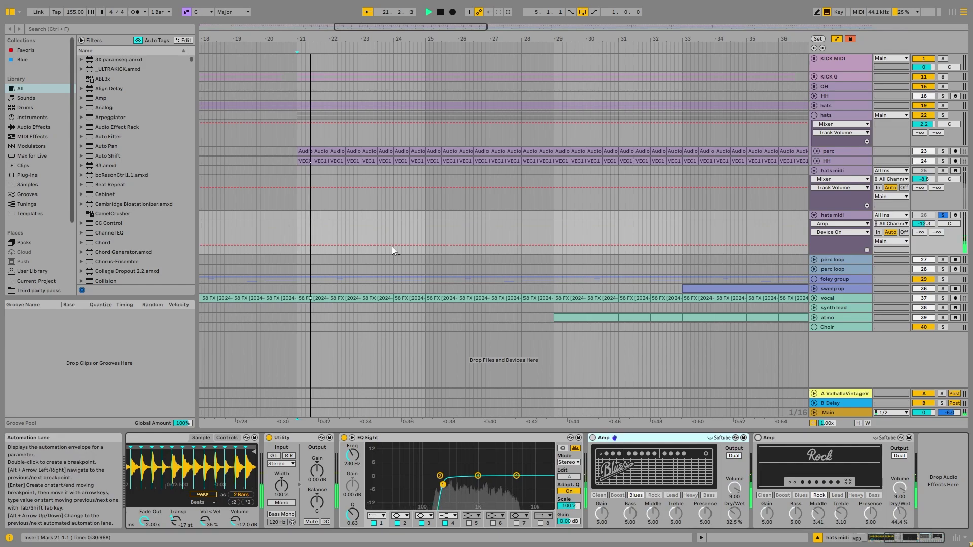
double_click(927, 225)
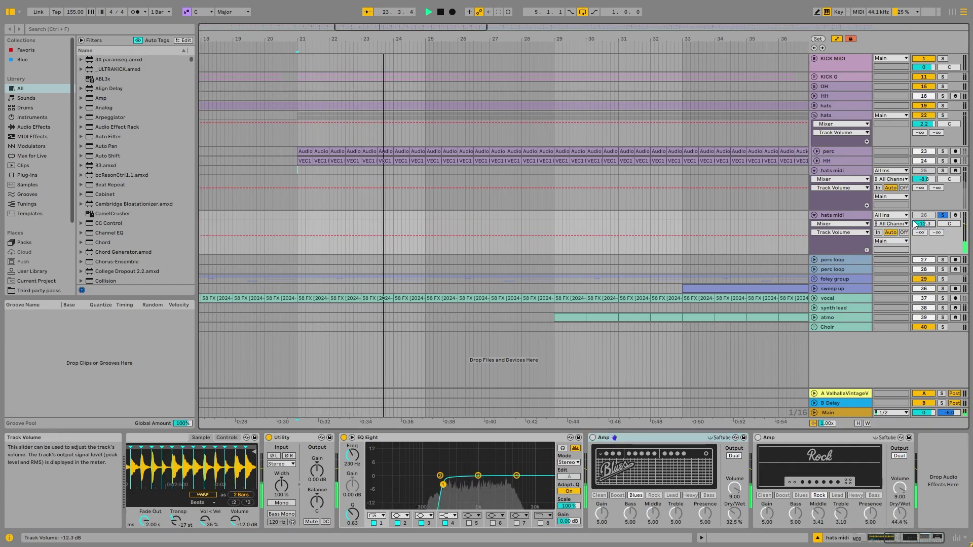
key(space)
click(593, 438)
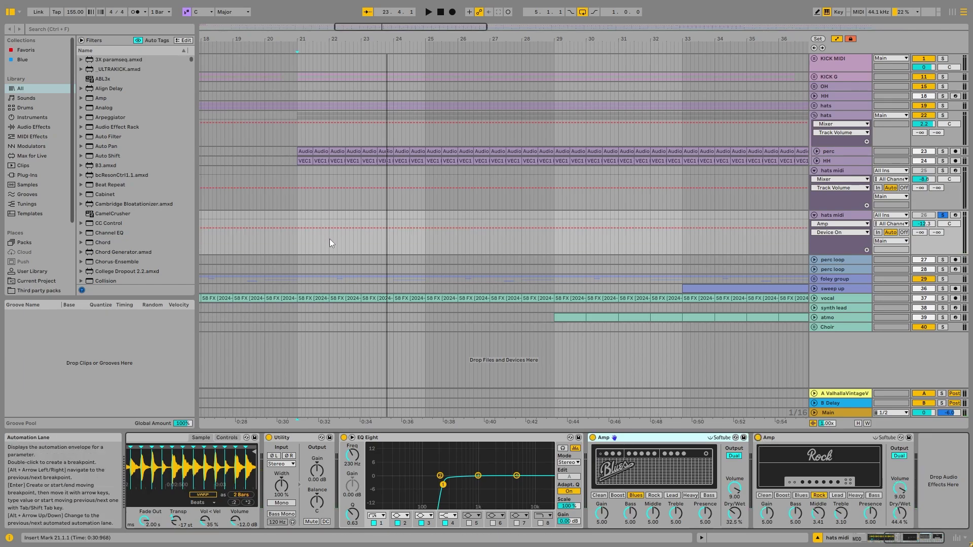
key(space)
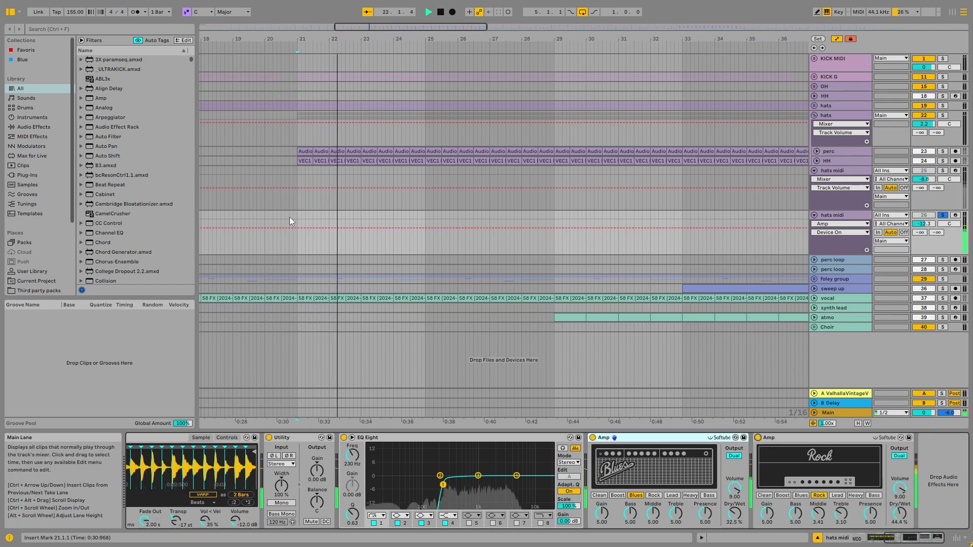
key(space)
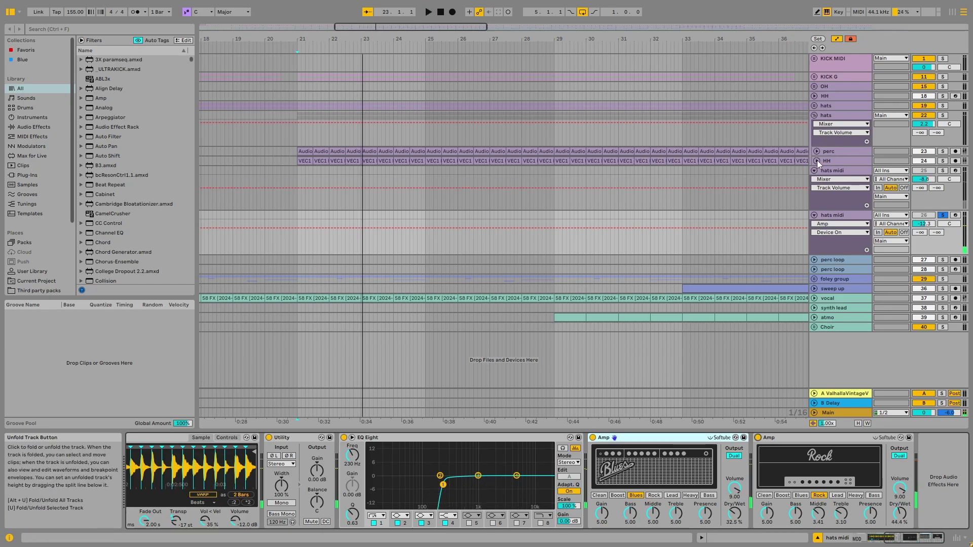
Unfold and solo the perc track, and play its first clip at bar 21.
click(817, 152)
click(943, 152)
scroll(389, 168, up, 8)
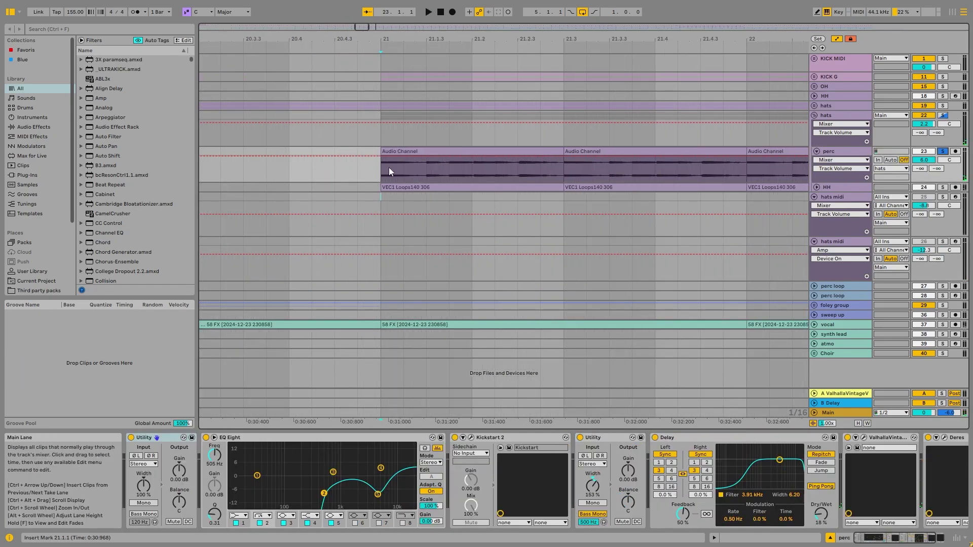
click(389, 172)
key(space)
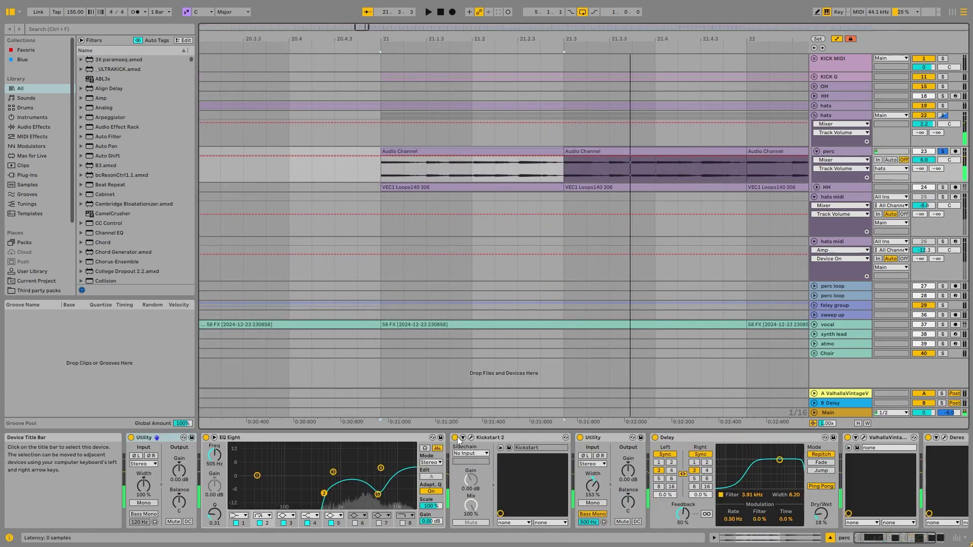
Turn off EQ Eight, Kickstart 2, the second Utility, Delay, ValhallaVintageVerb and Deres on the perc track, and play its dry sound.
click(455, 438)
click(848, 437)
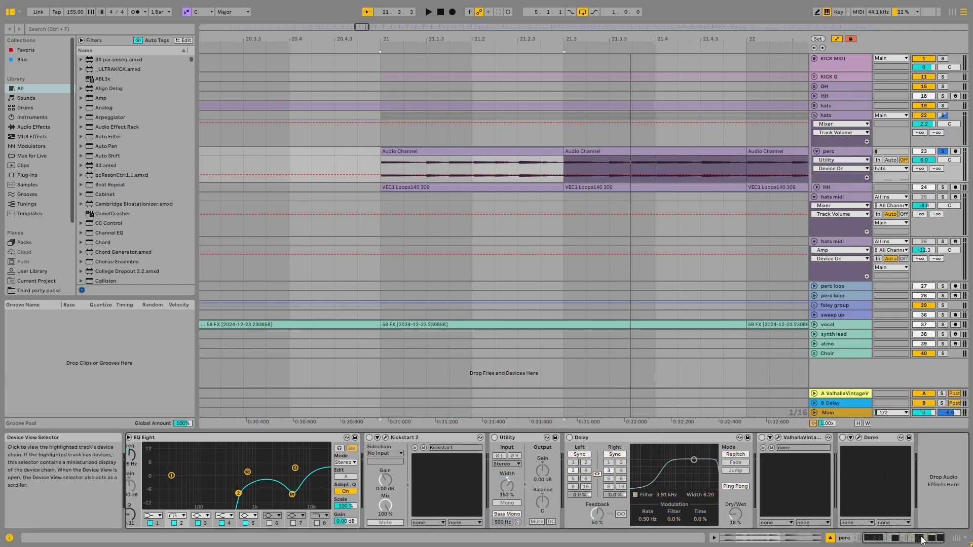
key(space)
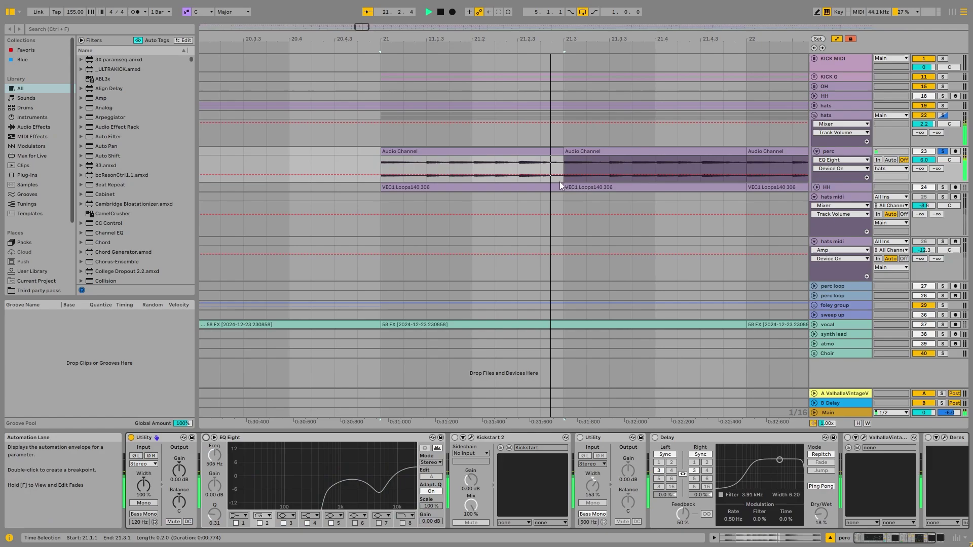
scroll(550, 182, down, 4)
scroll(564, 177, down, 2)
key(space)
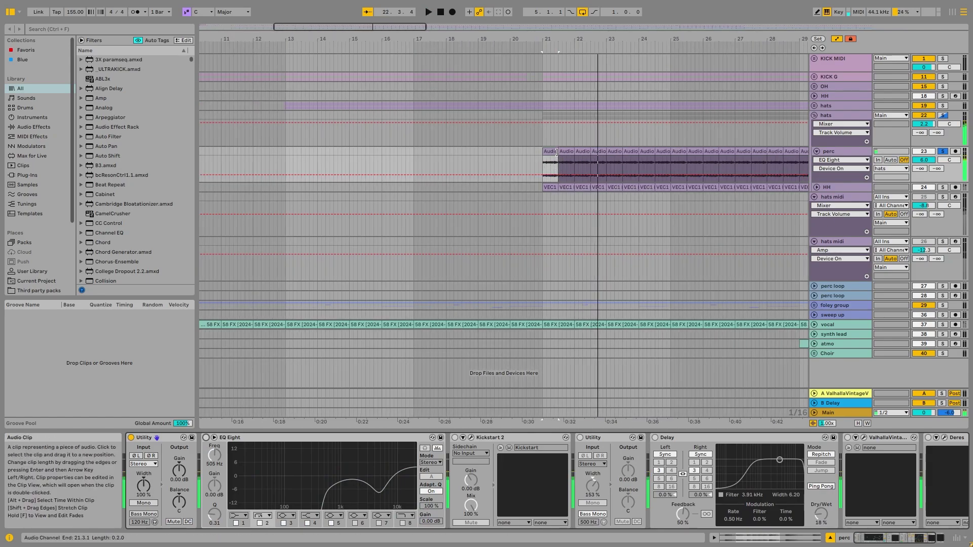
Try extending the first perc clip to about bar 22 and play it.
drag(556, 152, 573, 151)
key(space)
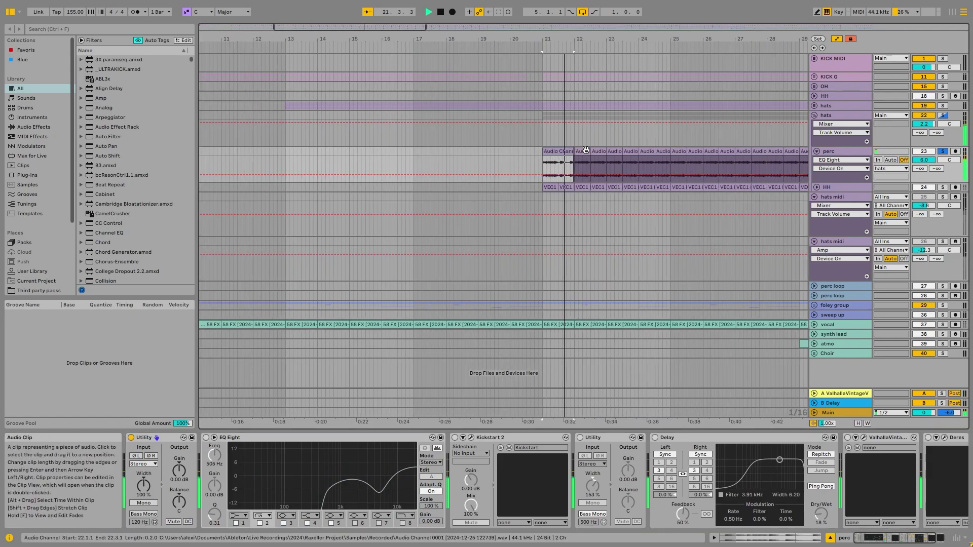
ctrl+scroll(571, 155, up, 4)
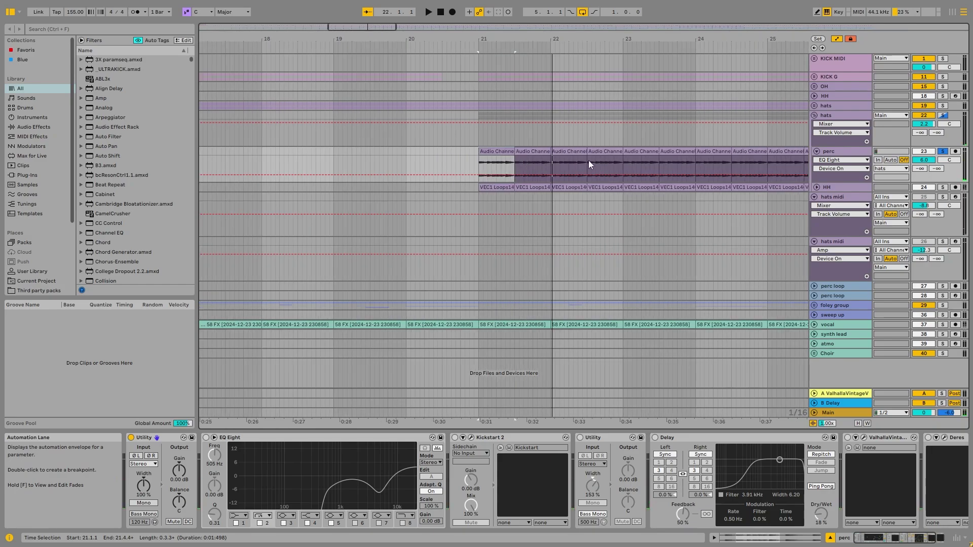
Play the perc track again from bar 21 and turn its EQ Eight back on.
key(space)
click(205, 437)
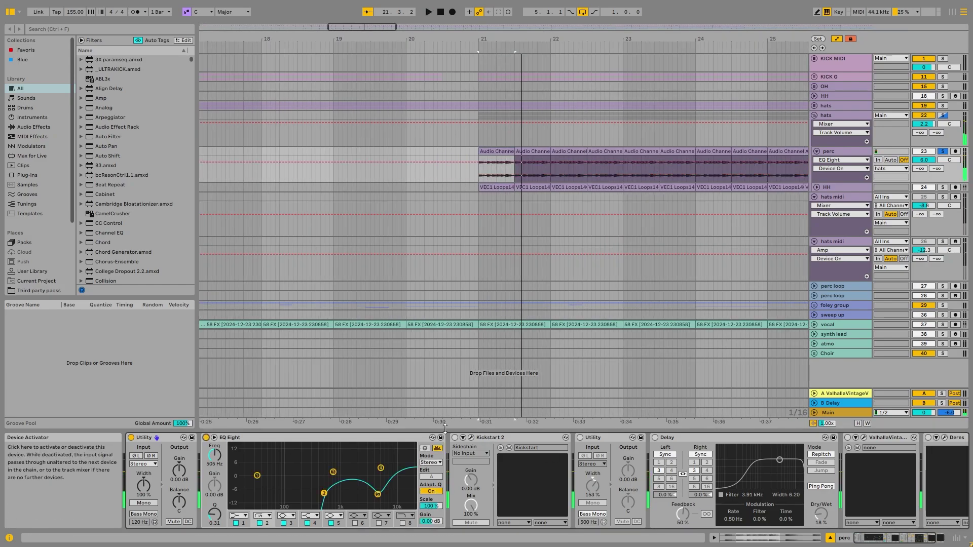
Turn Kickstart 2, the second Utility, Delay, ValhallaVintageVerb and Deres back on for the perc track and play its processed sound.
click(455, 438)
click(579, 438)
click(655, 438)
click(847, 438)
click(928, 437)
key(space)
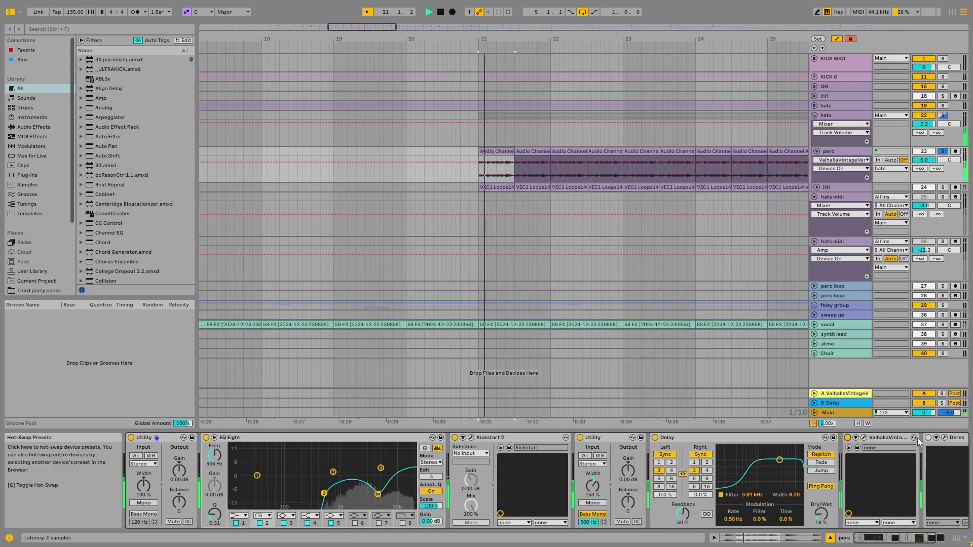
ctrl+scroll(699, 151, down, 4)
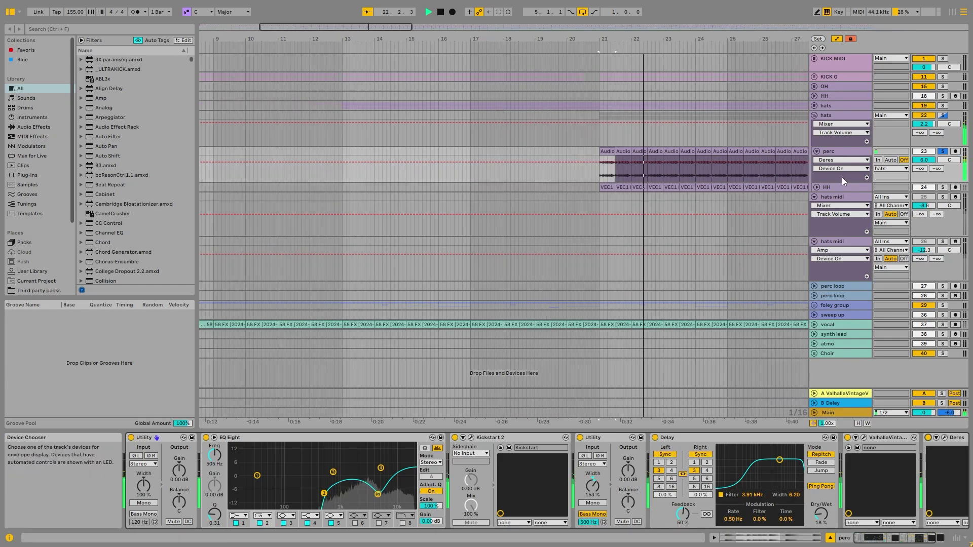
Unfold the HH track below perc, solo it and play its first VEC1 Loops140 306 clip from bar 21.
click(832, 188)
click(817, 188)
key(space)
click(919, 188)
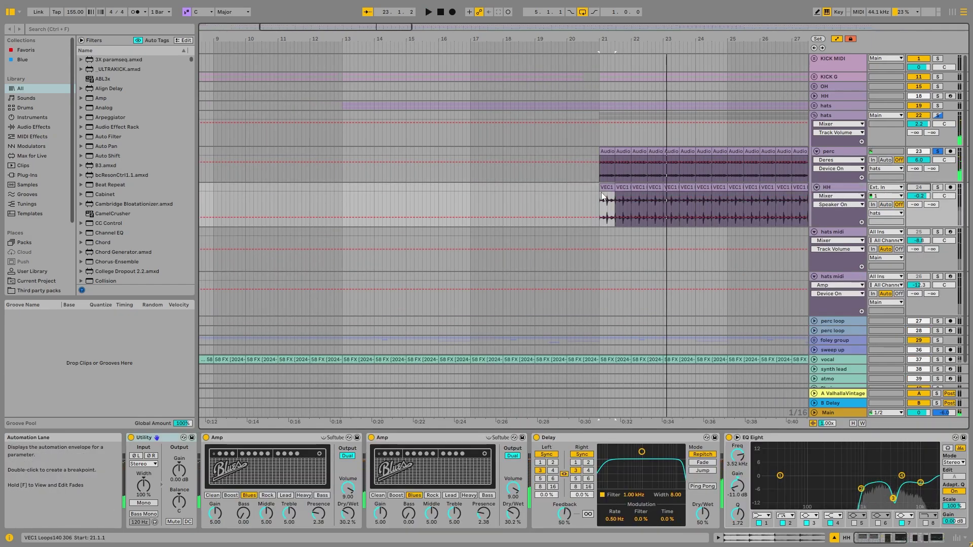
ctrl+scroll(628, 175, up, 4)
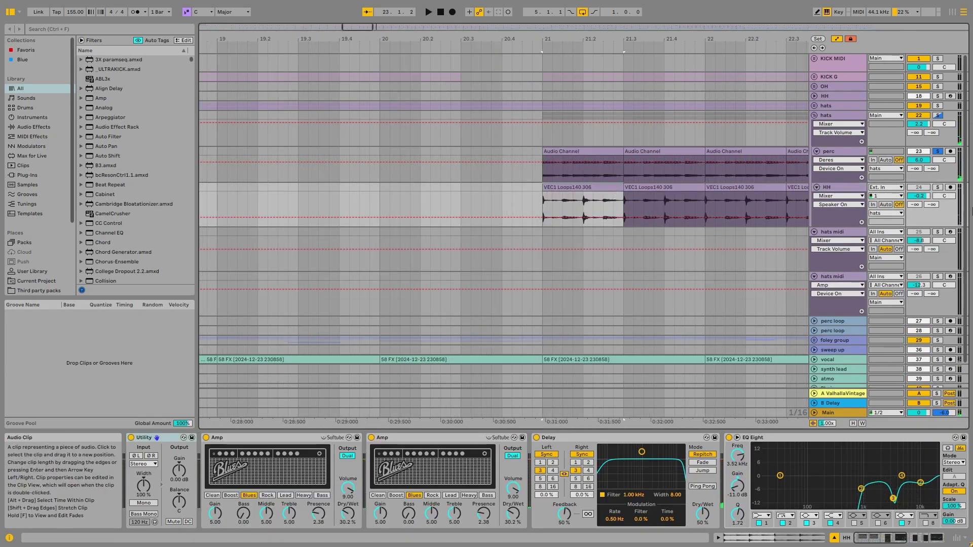
click(938, 187)
key(space)
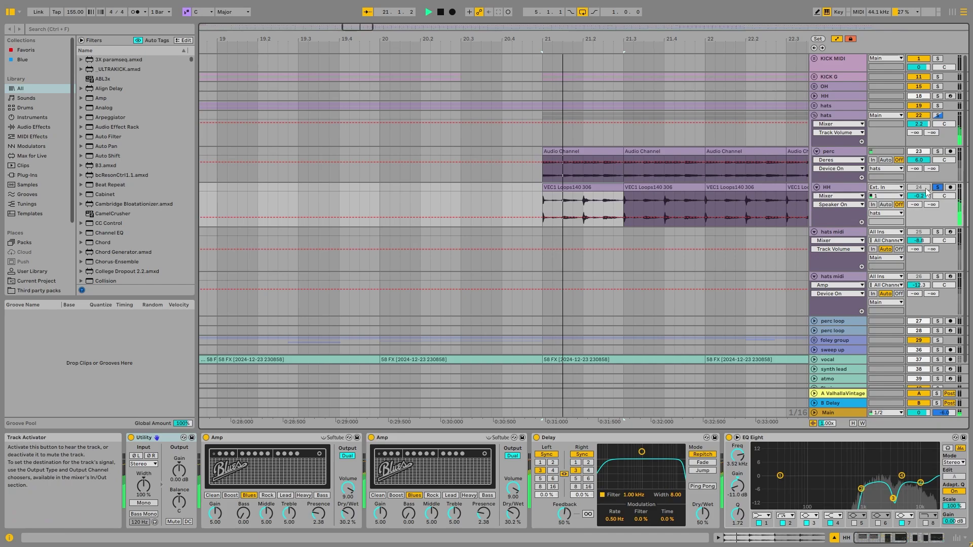
Play the lower hats group soloed, and compare it with the full mix with the group switched on and off.
click(939, 116)
ctrl+scroll(621, 172, down, 6)
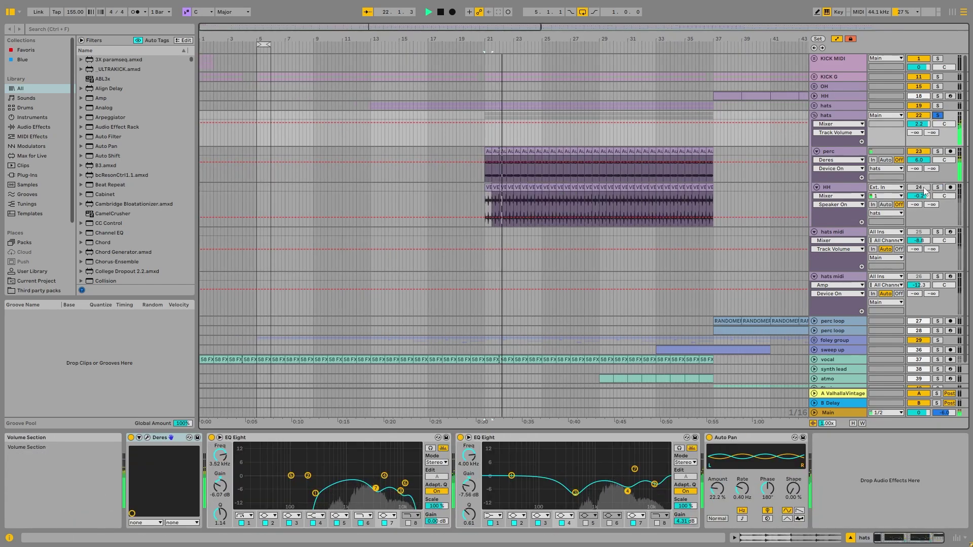
click(939, 115)
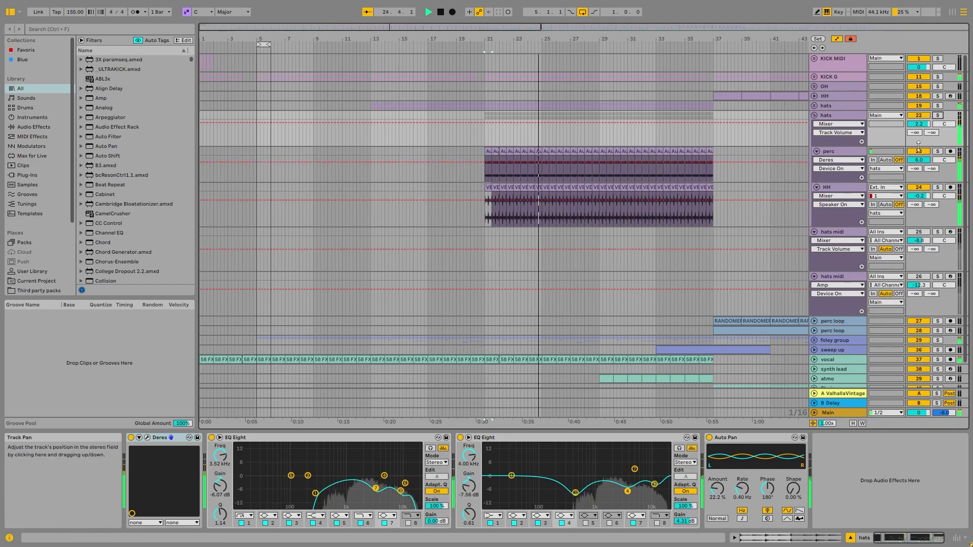
click(919, 115)
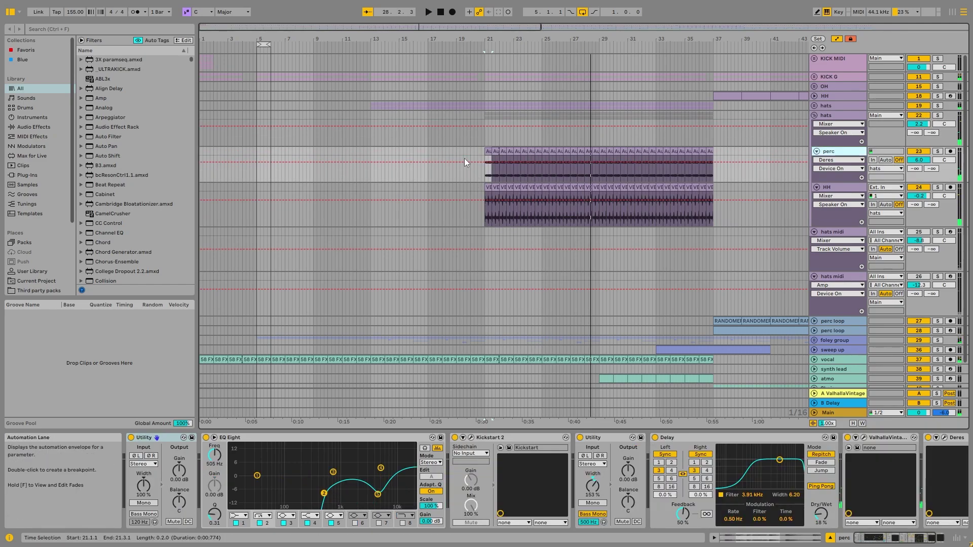
Examine the MDD Snake and the Simpler holding Cymatics - Heater Perc Loop 6 on the second hats midi track.
scroll(472, 208, up, 5)
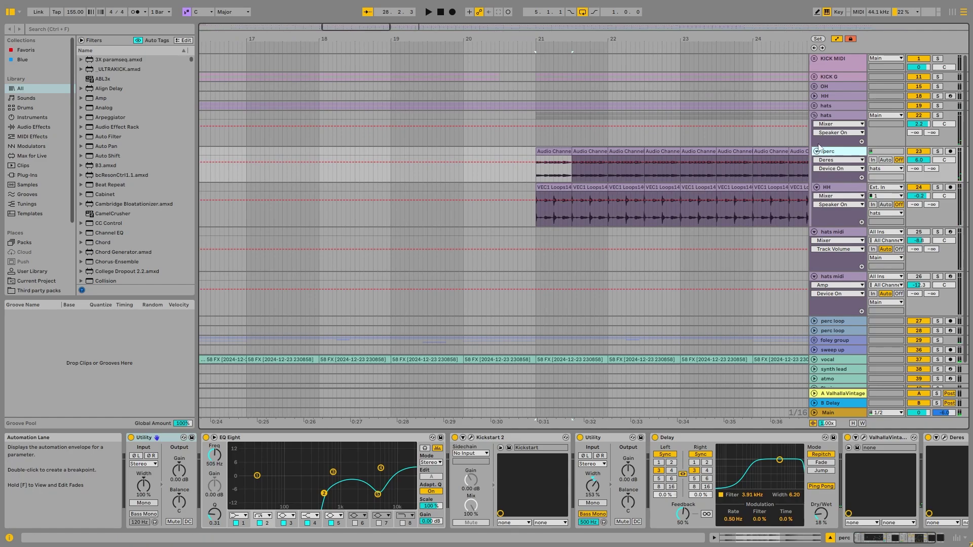
click(838, 234)
click(837, 278)
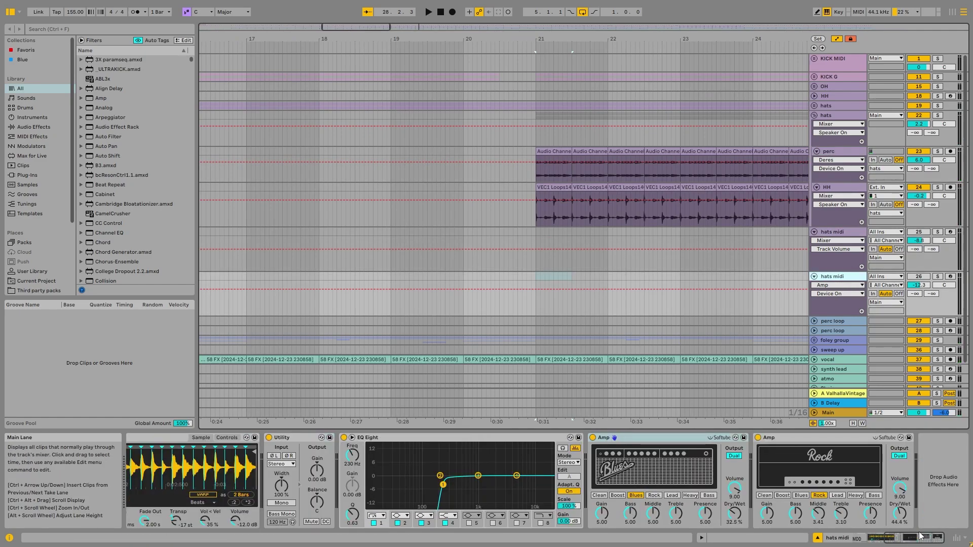
drag(920, 535, 872, 537)
click(211, 439)
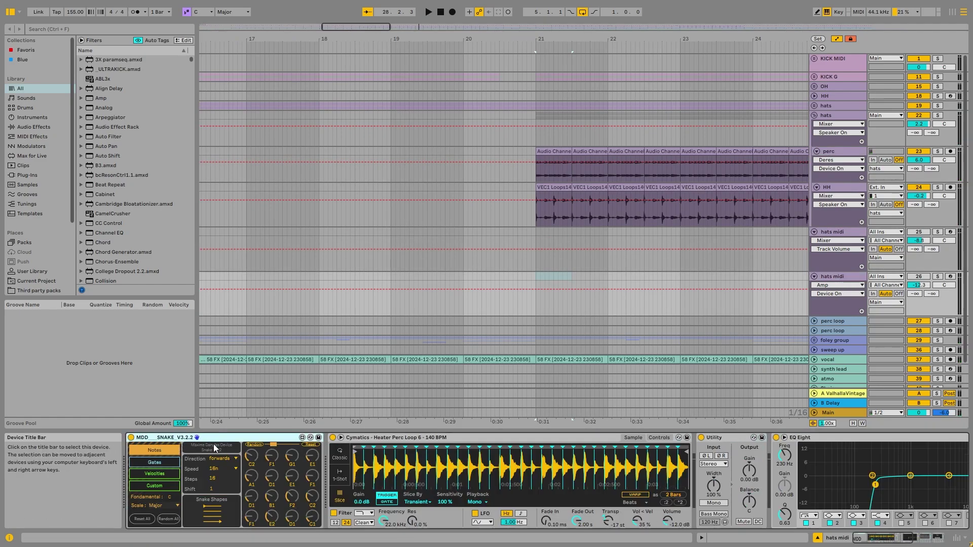
click(408, 465)
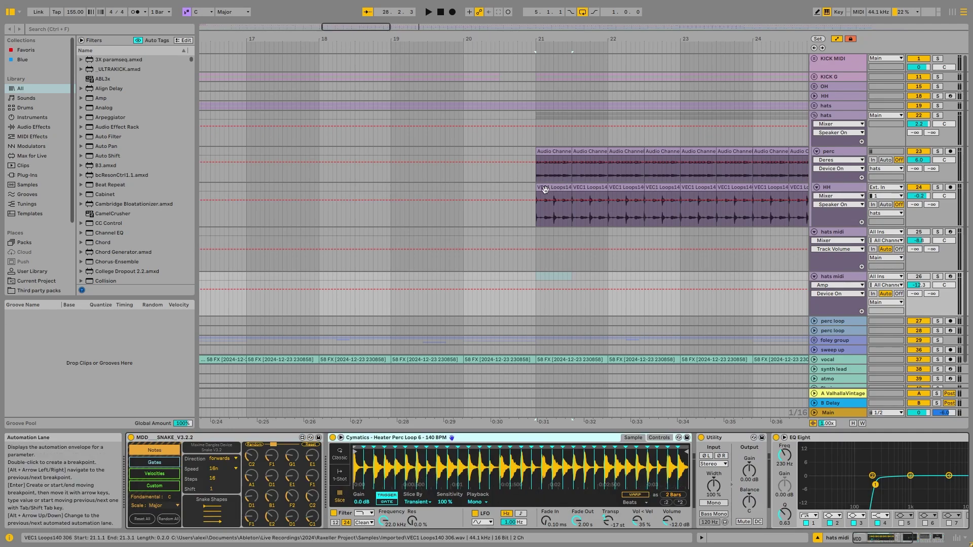
Try the VEC1 Loops140 306 clip as the Simpler sample on the second hats midi track and play it soloed.
drag(546, 190, 511, 472)
key(space)
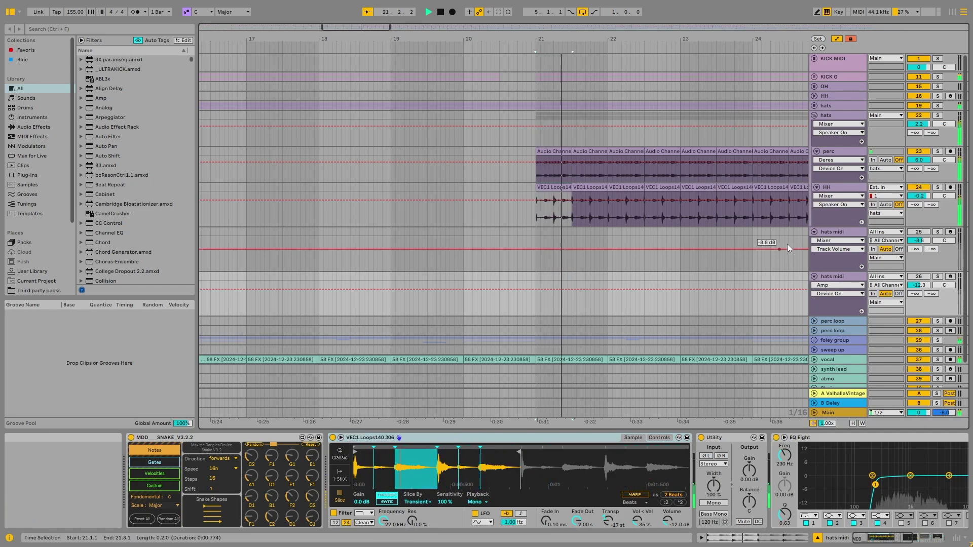
key(space)
click(937, 277)
click(834, 277)
key(space)
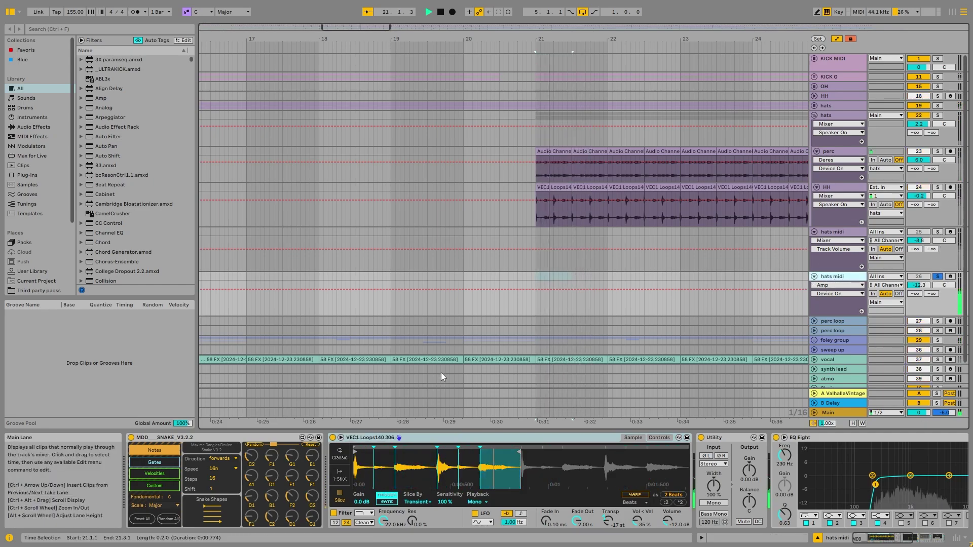
Undo the Simpler sample swap and play the second hats midi track with its original sample.
key(space)
key(ctrl+z)
key(space)
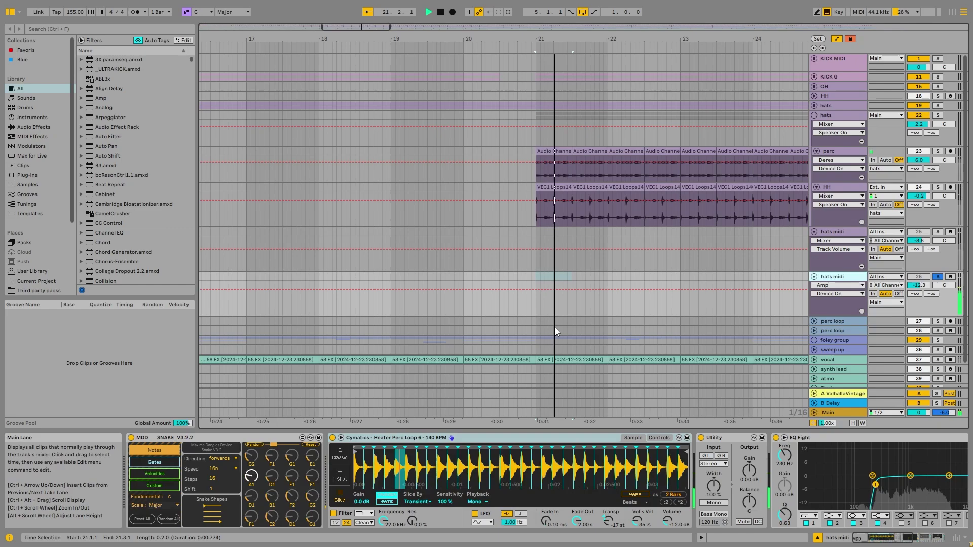
key(space)
Examine the Utility, EQ Eight and the Blues and Rock Amp effects on the second hats midi track.
drag(908, 537, 939, 537)
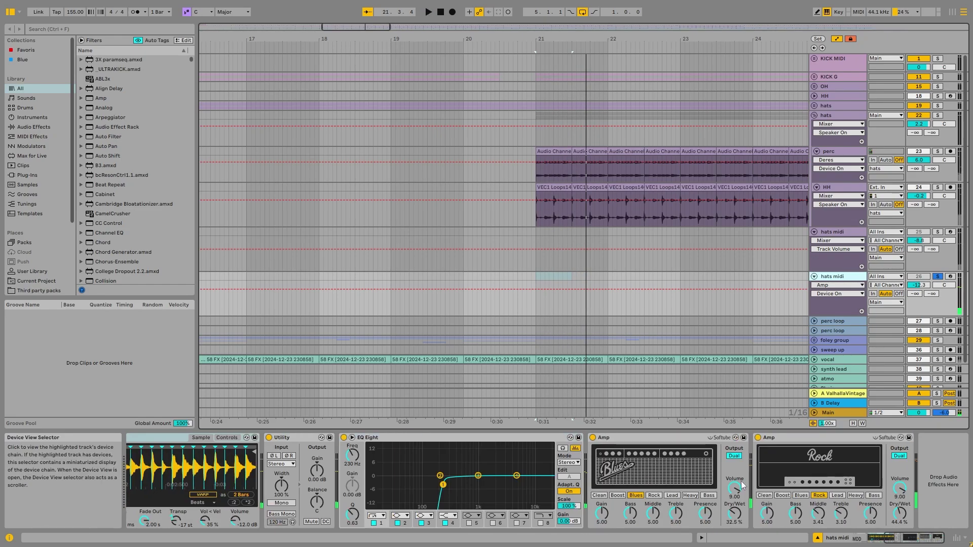
click(640, 436)
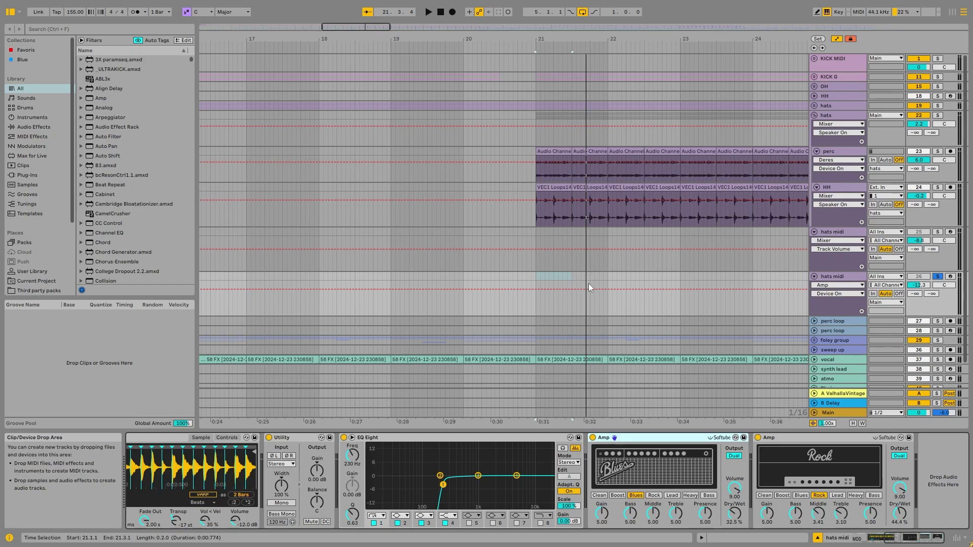
scroll(622, 291, down, 4)
key(plus)
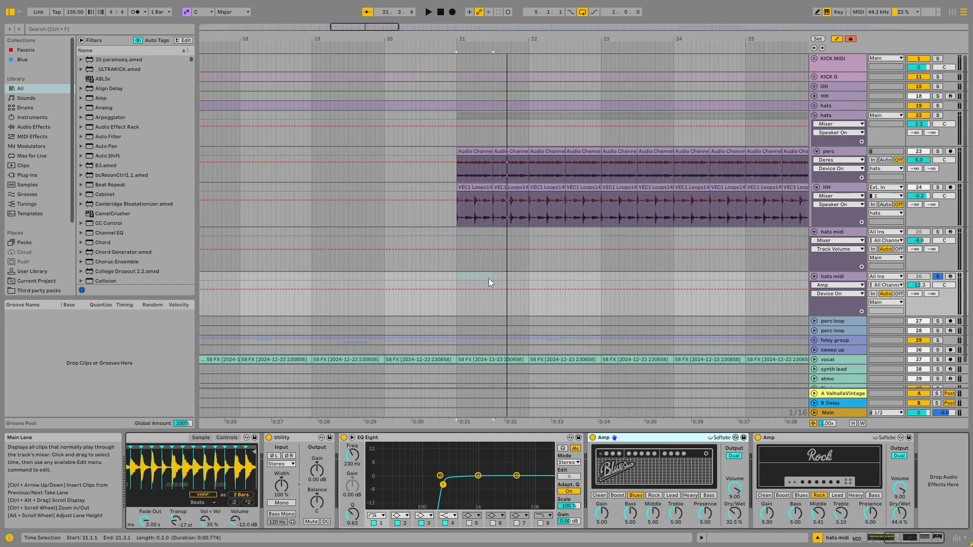
key(minus)
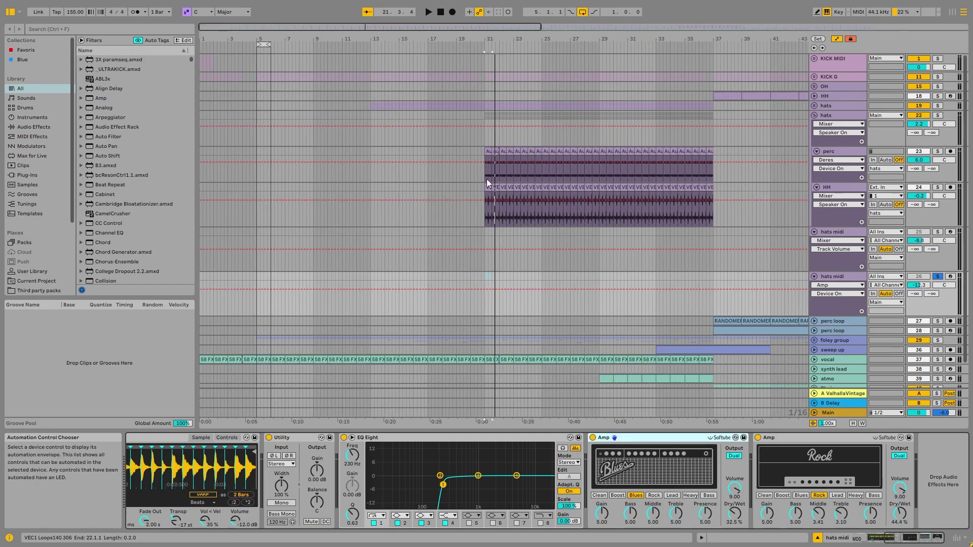
key(plus)
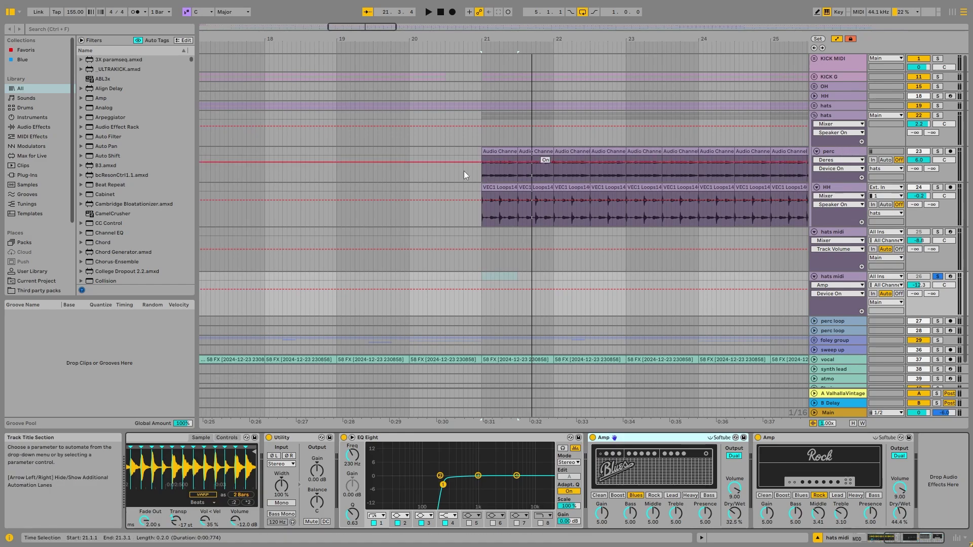
Solo both hats groups together and play them from bar 21.
click(945, 106)
click(944, 120)
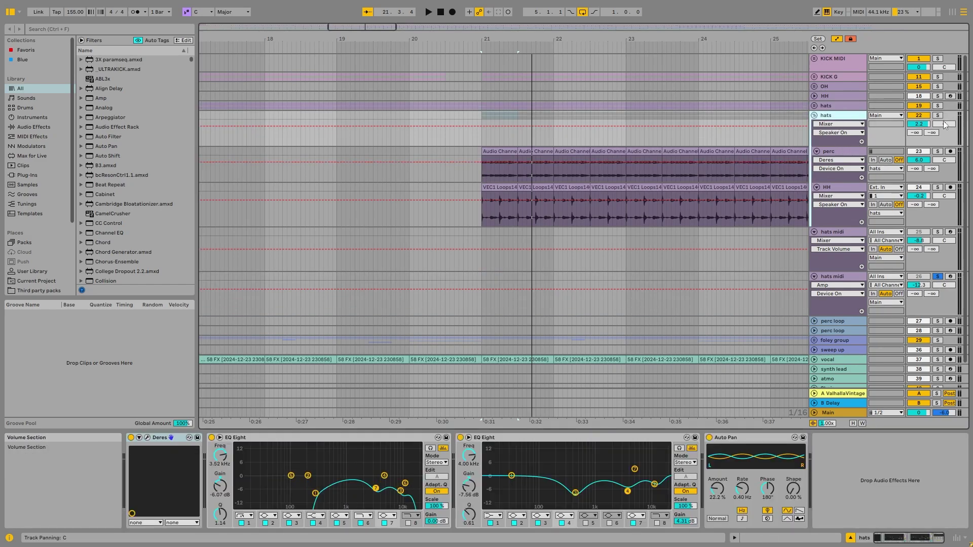
click(938, 116)
key(minus)
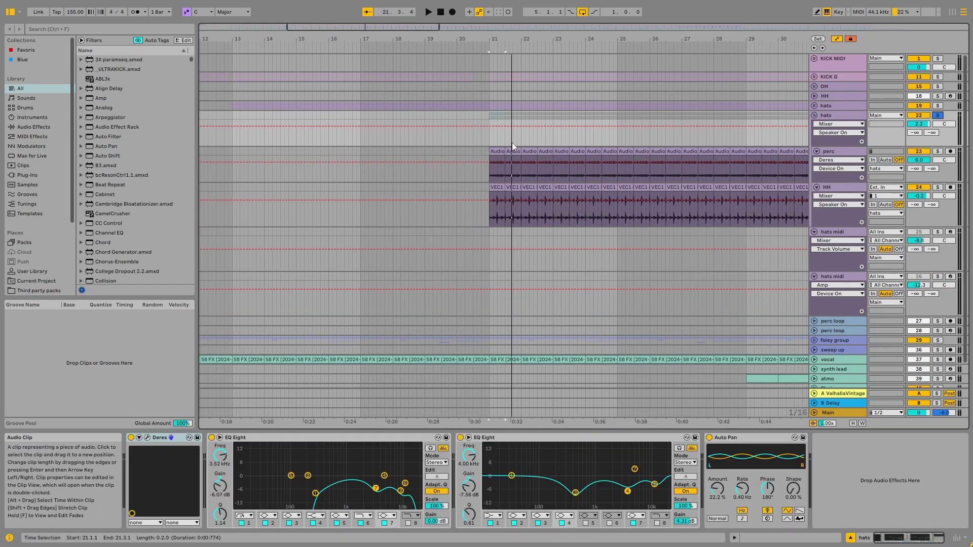
click(939, 105)
key(space)
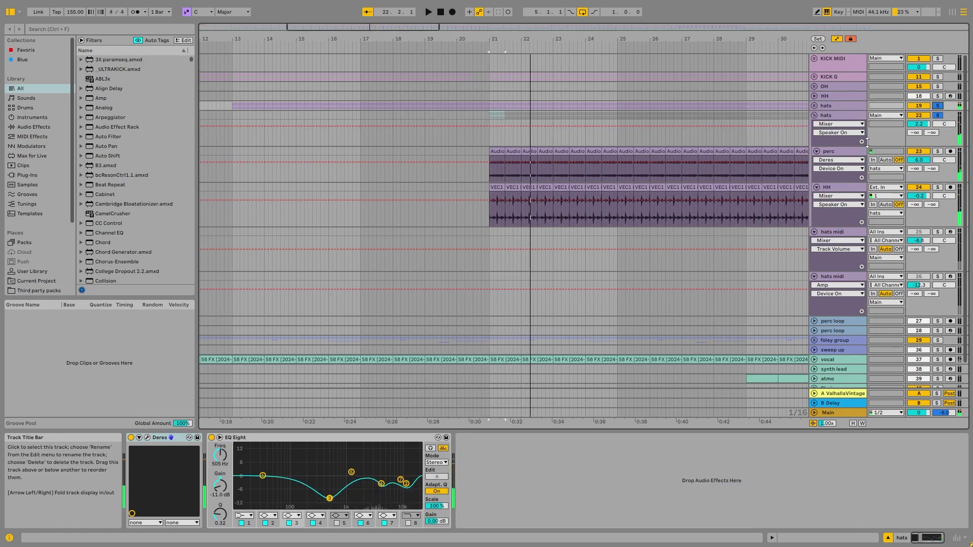
Fold the lower hats group and both hats midi tracks, and show the whole arrangement.
click(816, 151)
click(817, 161)
click(812, 117)
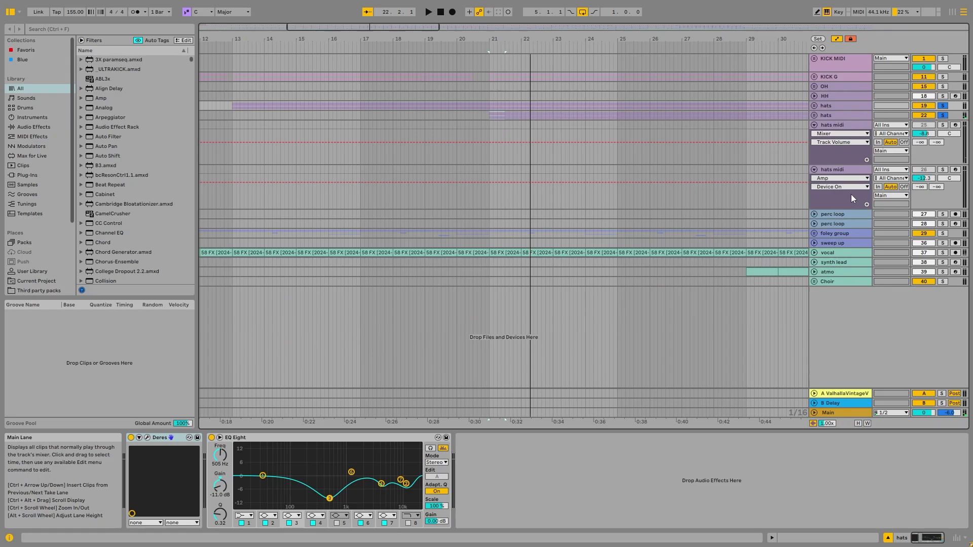
key(w)
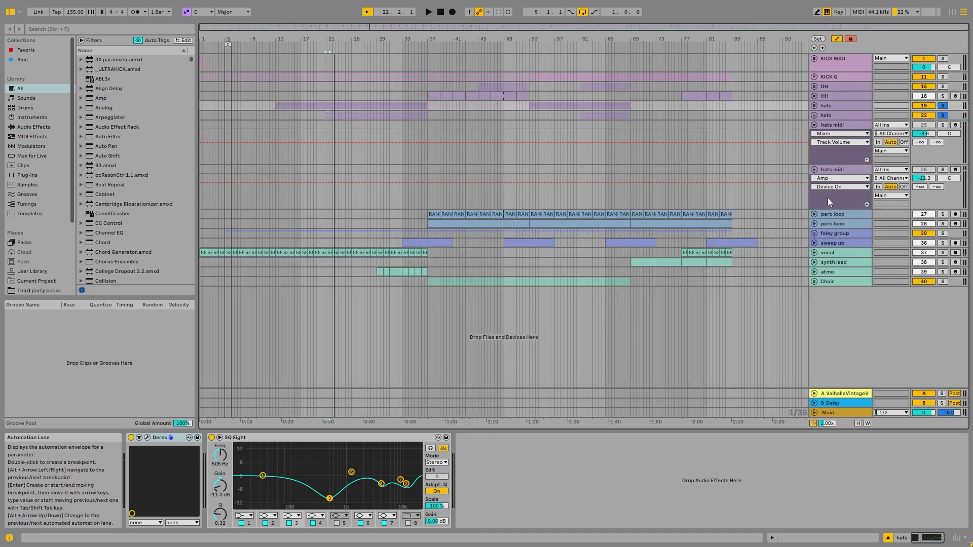
click(814, 124)
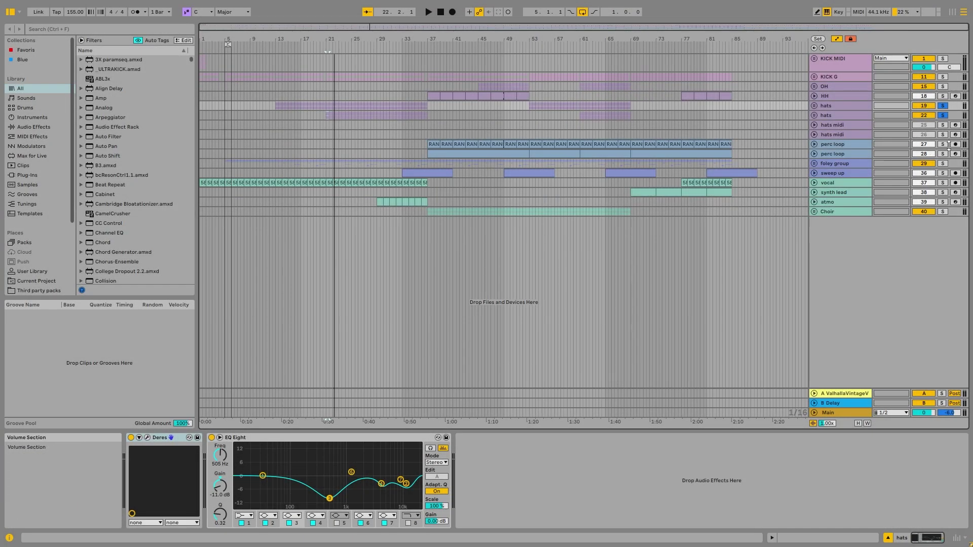
Solo the first perc loop track and unfold both perc loop tracks.
click(834, 145)
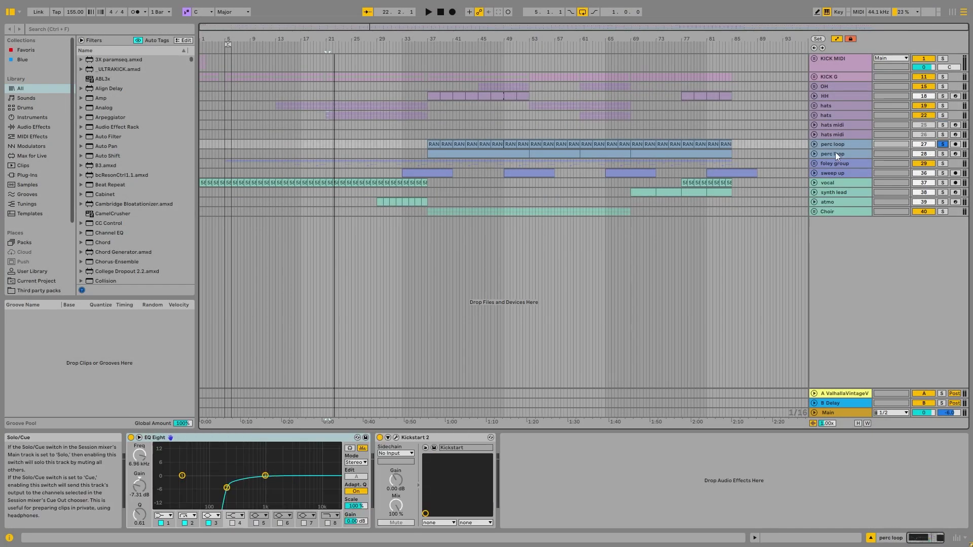
click(815, 145)
click(830, 189)
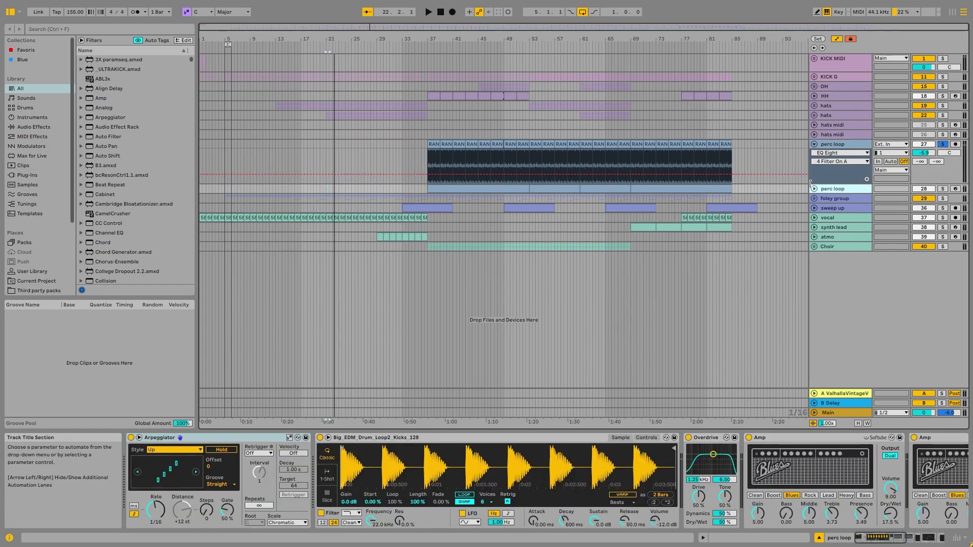
click(815, 189)
scroll(414, 163, up, 5)
Select the first beat of the RANDOMER_141 percussion loop clip at bar 37 and play the first perc loop track.
click(503, 149)
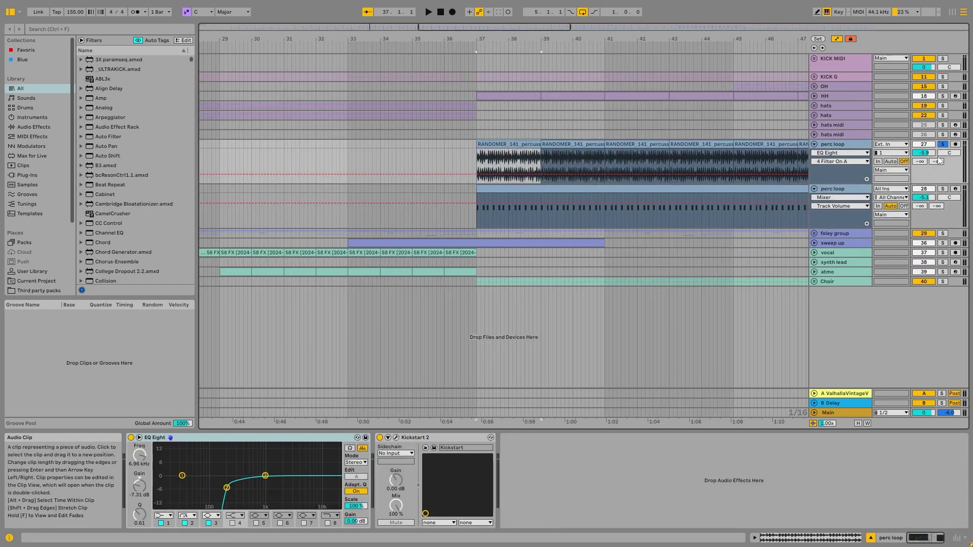
scroll(617, 166, up, 15)
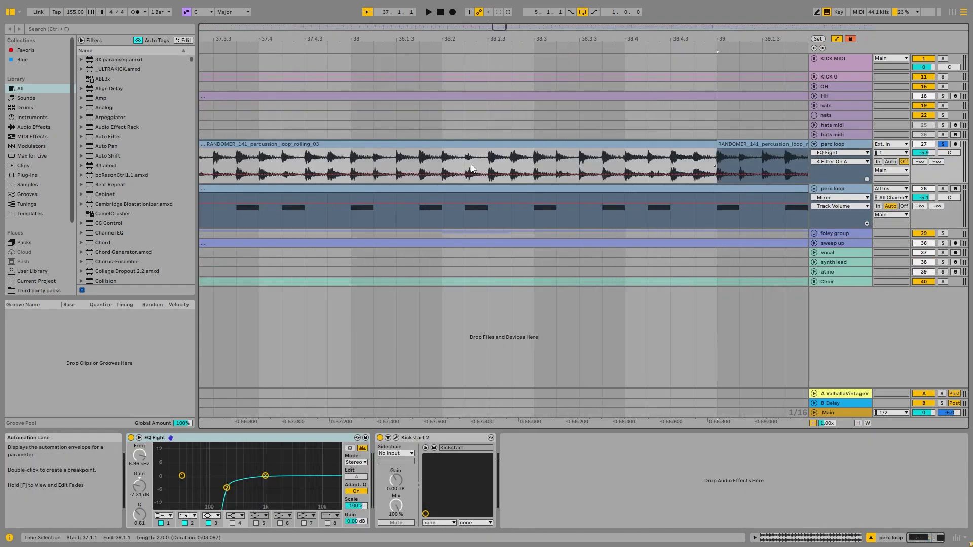
drag(302, 163, 517, 161)
scroll(516, 162, down, 4)
key(space)
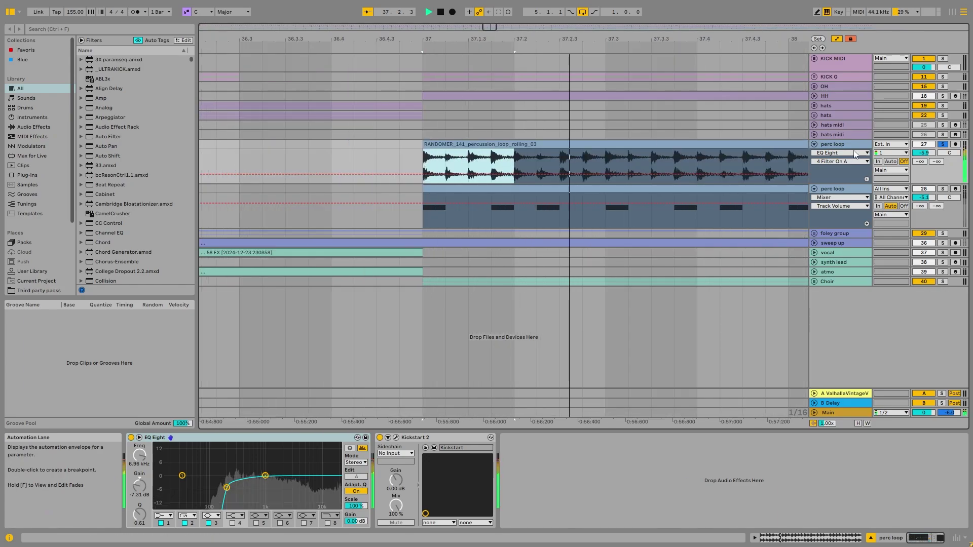
scroll(569, 157, down, 3)
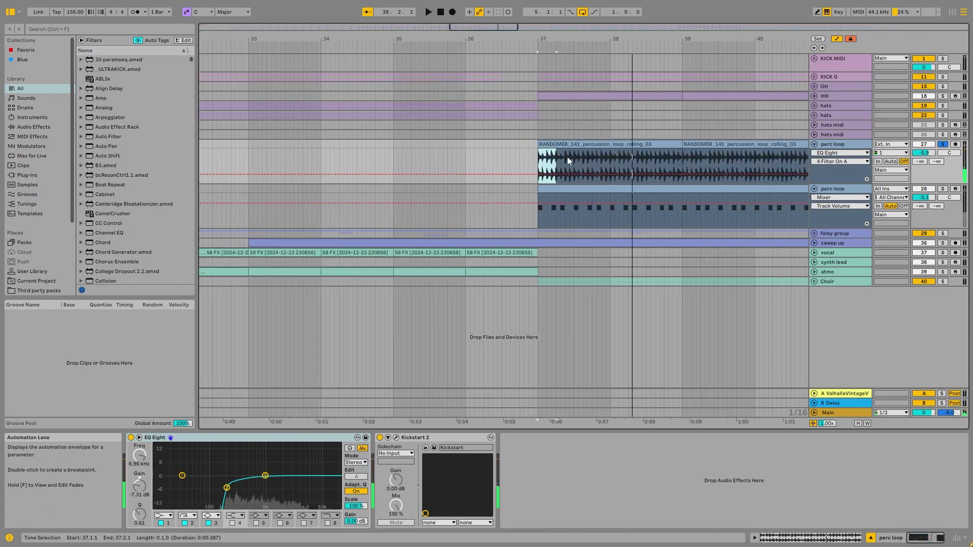
Select the whole first RANDOMER_141 percussion loop clip and play it again from bar 37.
scroll(521, 160, up, 5)
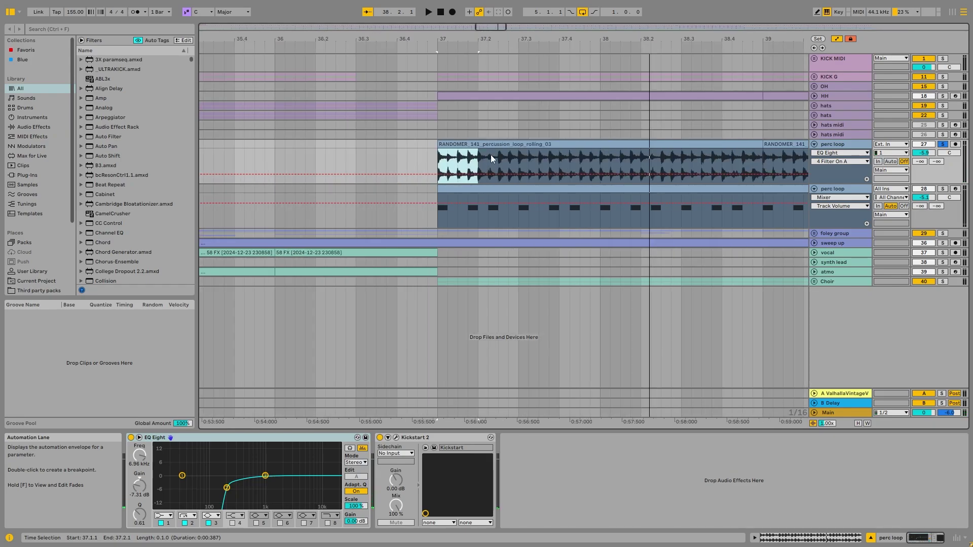
click(505, 145)
key(space)
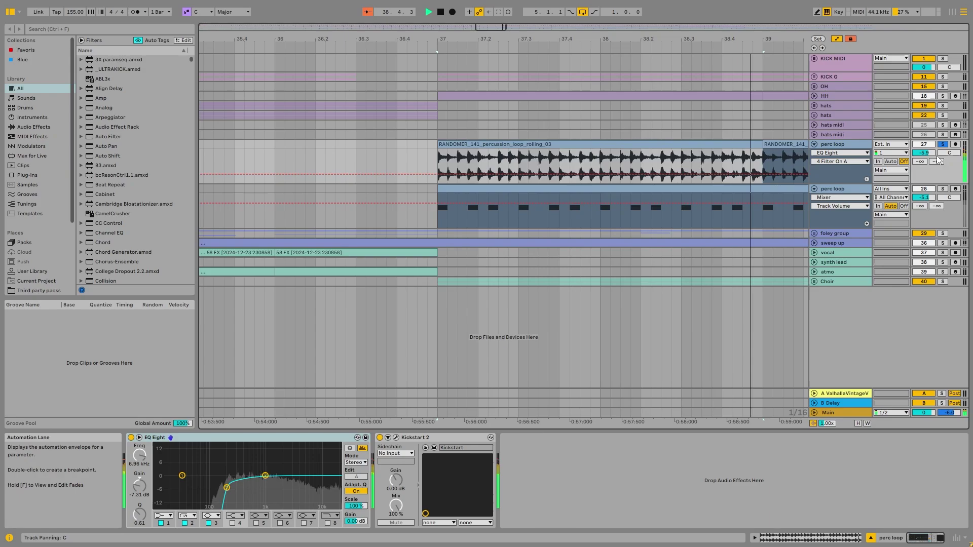
key(space)
Solo the second perc loop track and play its MIDI clip from bar 37.
click(943, 189)
click(852, 190)
click(505, 191)
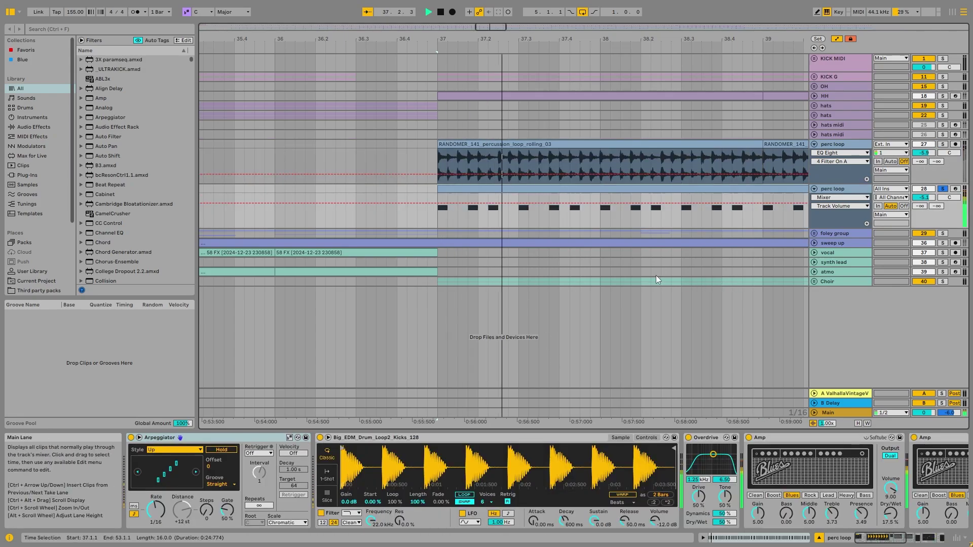
Open the second perc loop track's MIDI clip, stop playback and examine its C3 note pattern up close.
double_click(650, 191)
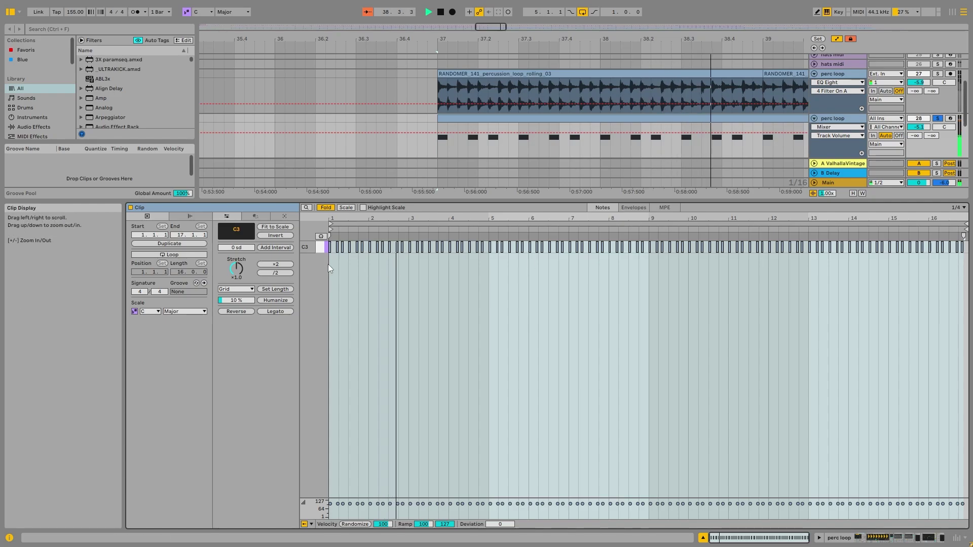
key(space)
scroll(348, 260, up, 5)
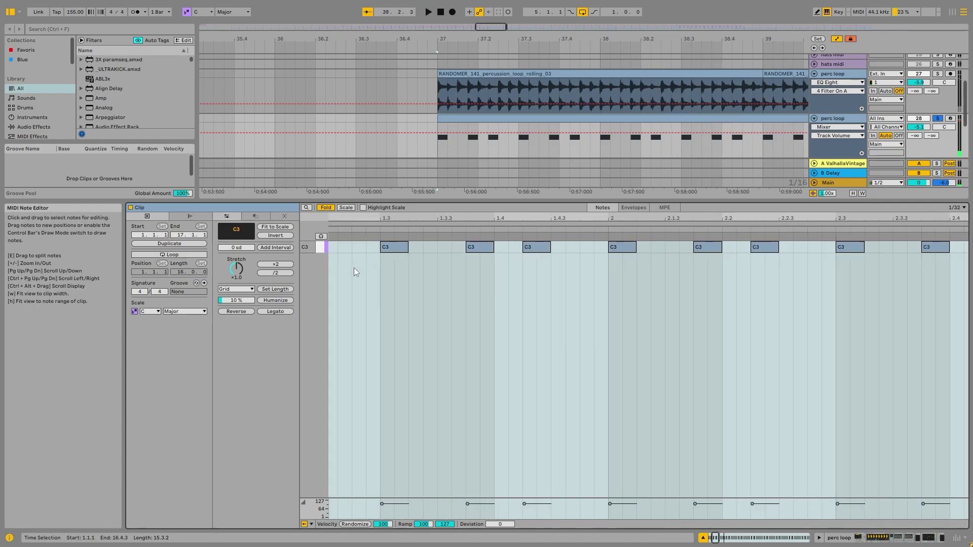
Return to the second perc loop track's device chain and inspect its ValhallaVintageVerb settings, closing the plug-in window when done.
key(shift+Tab)
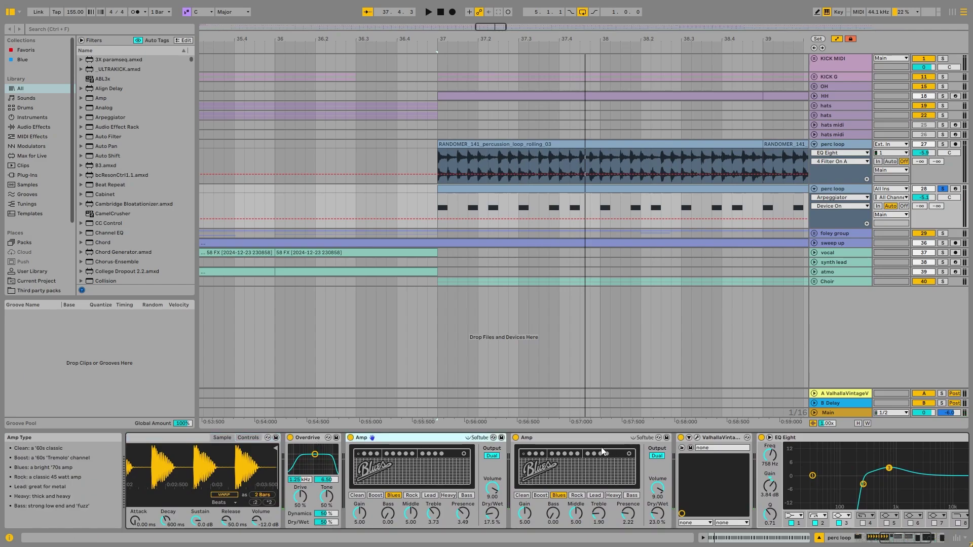
scroll(486, 439, down, 4)
click(486, 437)
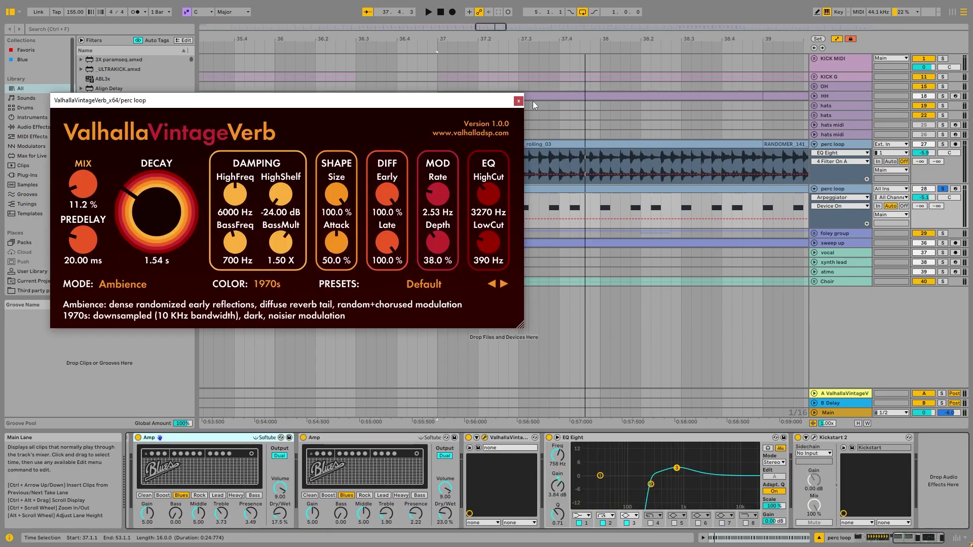
click(517, 100)
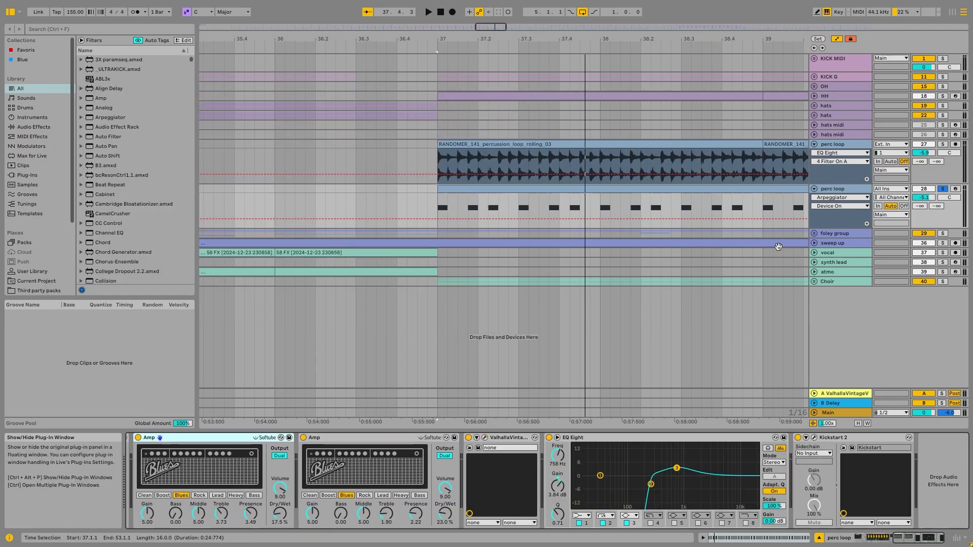
Solo the first perc loop track together with the second and play both from bar 37.
click(943, 144)
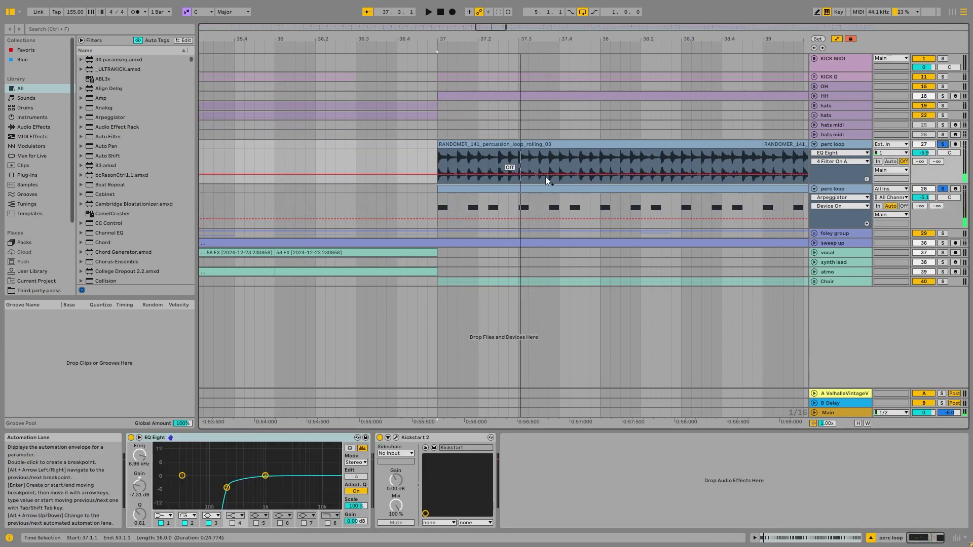
key(space)
scroll(691, 129, down, 4)
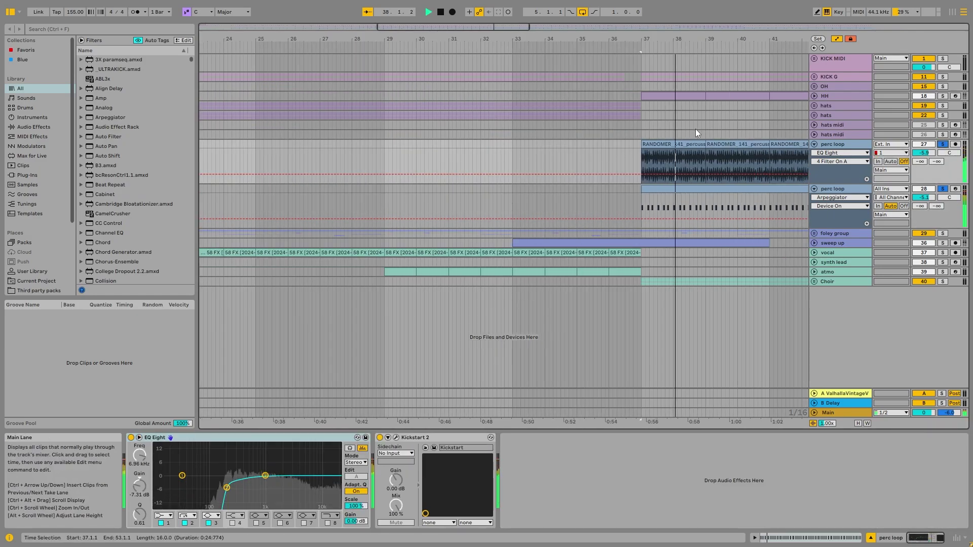
scroll(759, 170, up, 2)
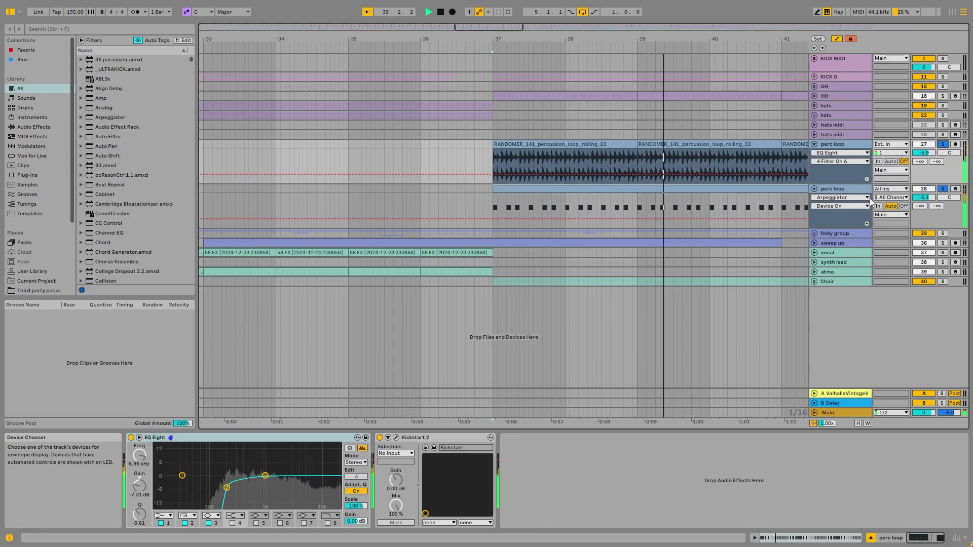
key(space)
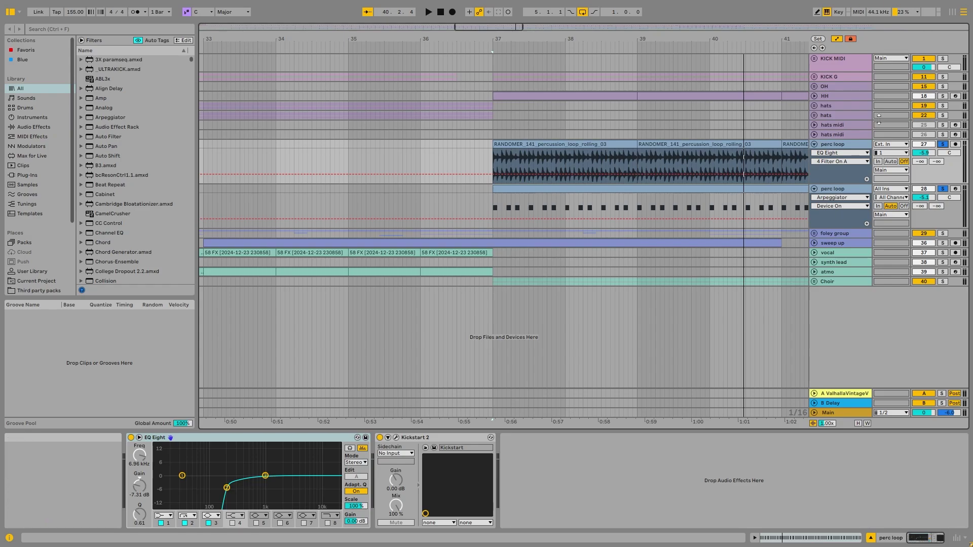
key(space)
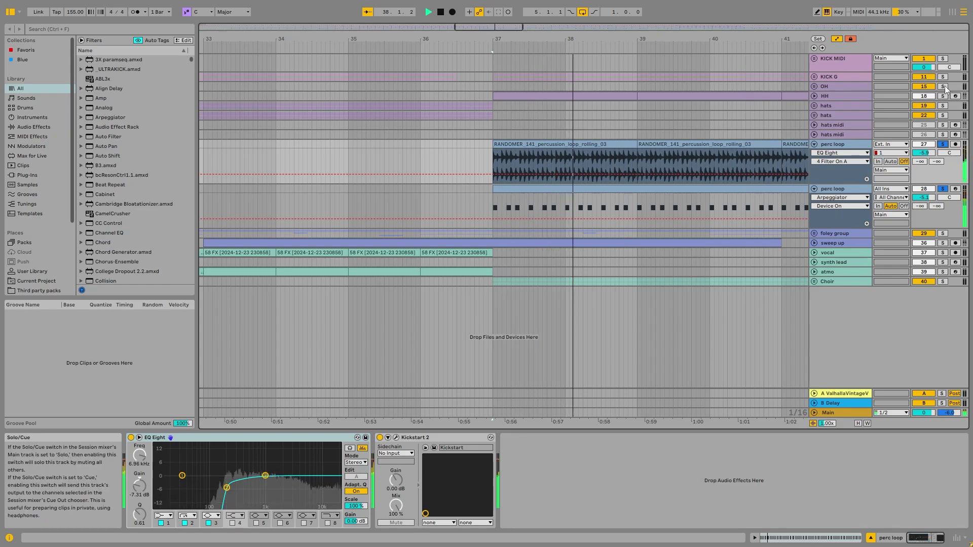
key(space)
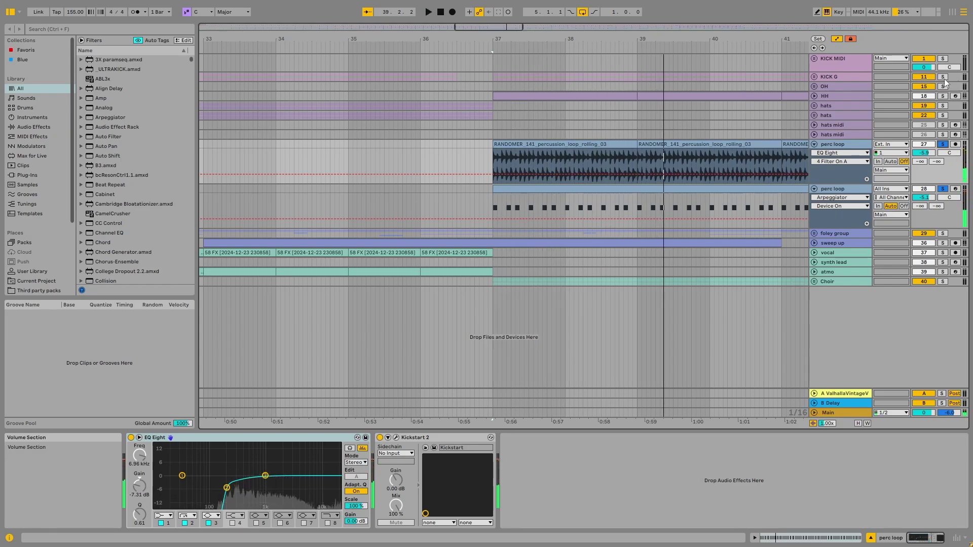
Add KICK G to the soloed perc loops and play from the first RANDOMER_141 clip at bar 37.
ctrl+click(943, 77)
click(539, 144)
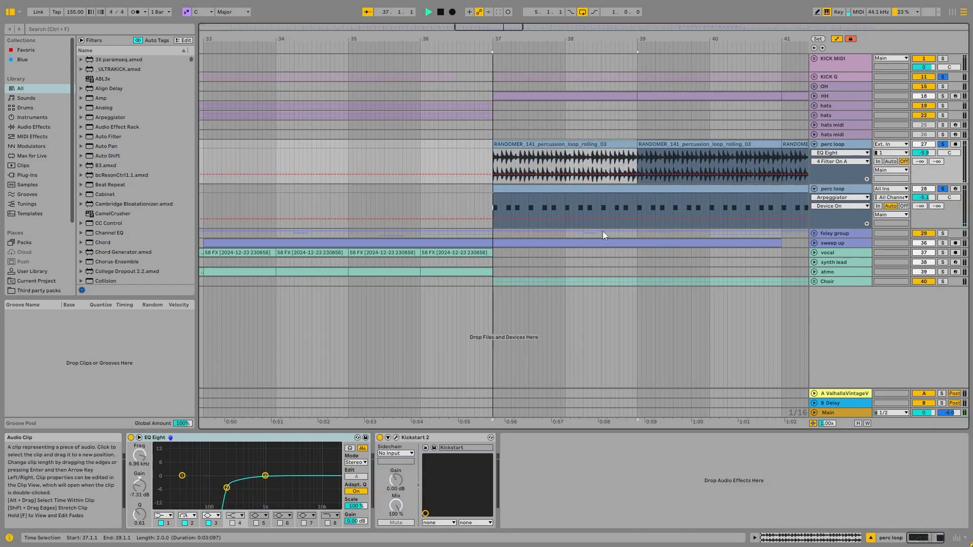
key(space)
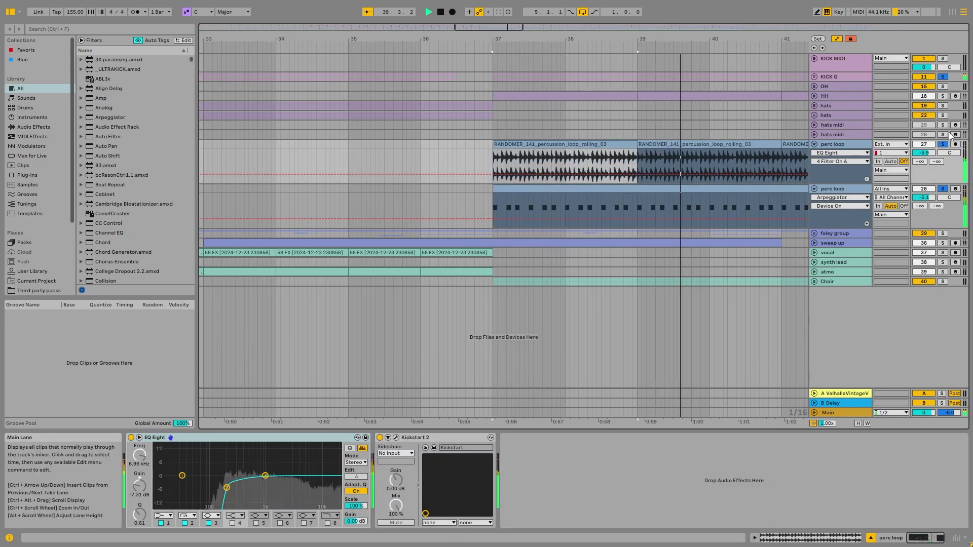
Add the HH track to the soloed kick and perc loops and play its clip from bar 37.
click(942, 97)
click(510, 103)
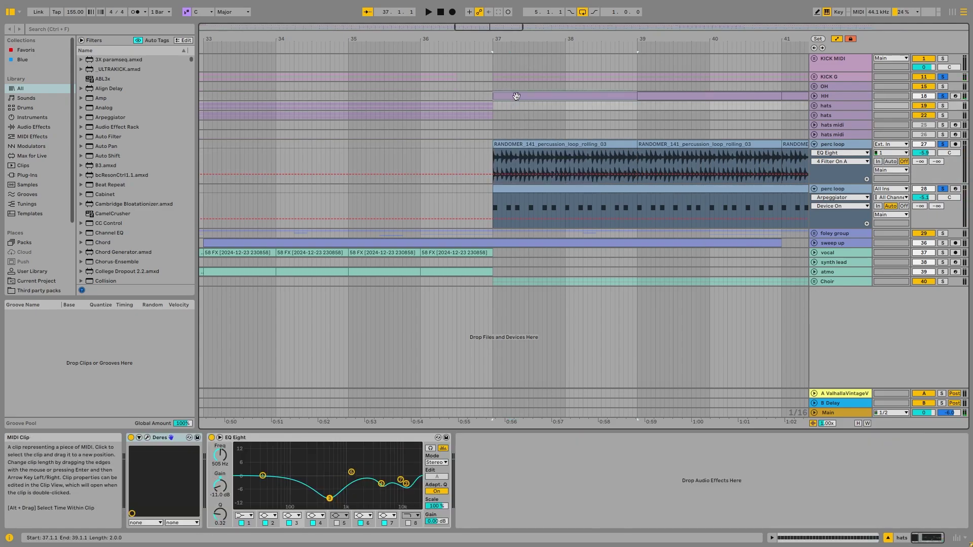
click(515, 95)
key(space)
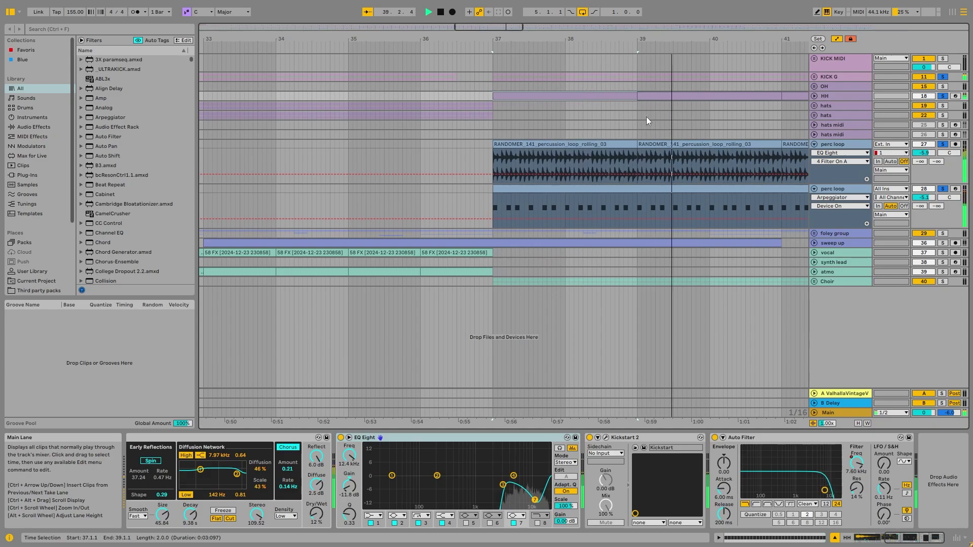
key(space)
Select the second perc loop track and fold both perc loop tracks.
click(857, 189)
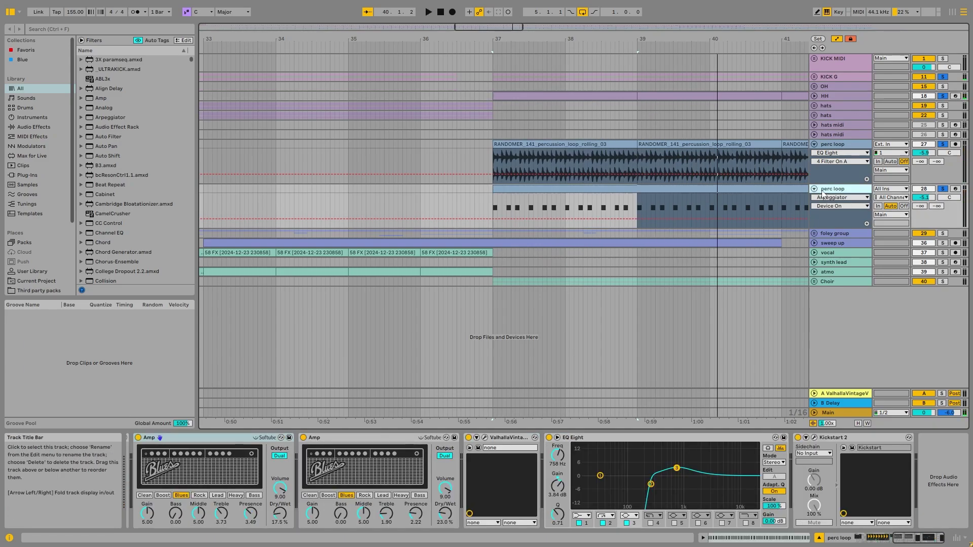
click(804, 189)
click(815, 144)
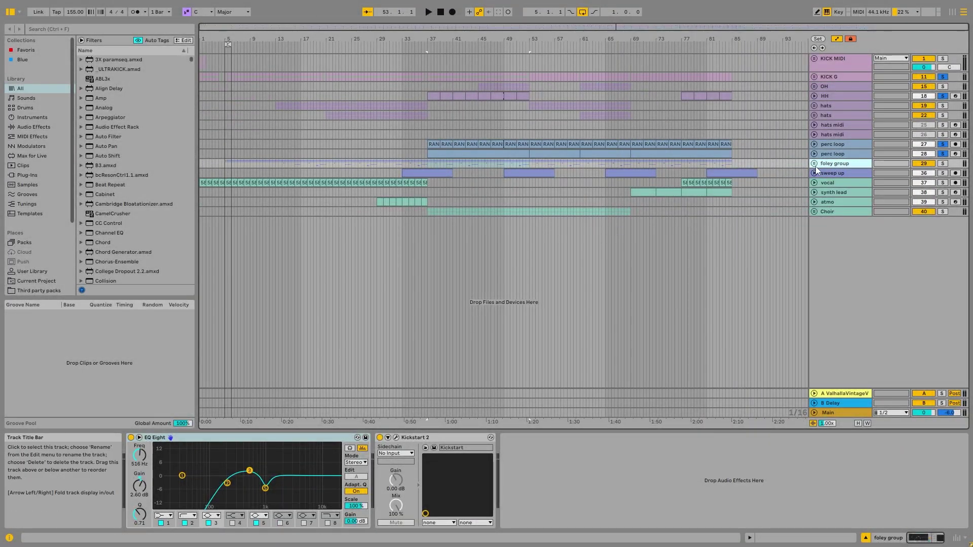
Unfold the foley group, solo it and unfold its two Cymatics foley tracks.
click(814, 163)
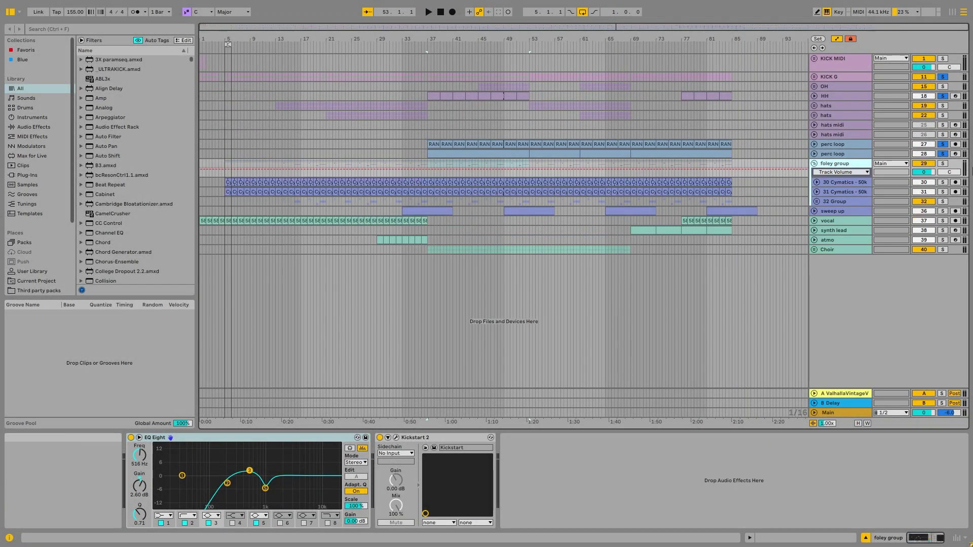
scroll(235, 178, up, 5)
click(235, 184)
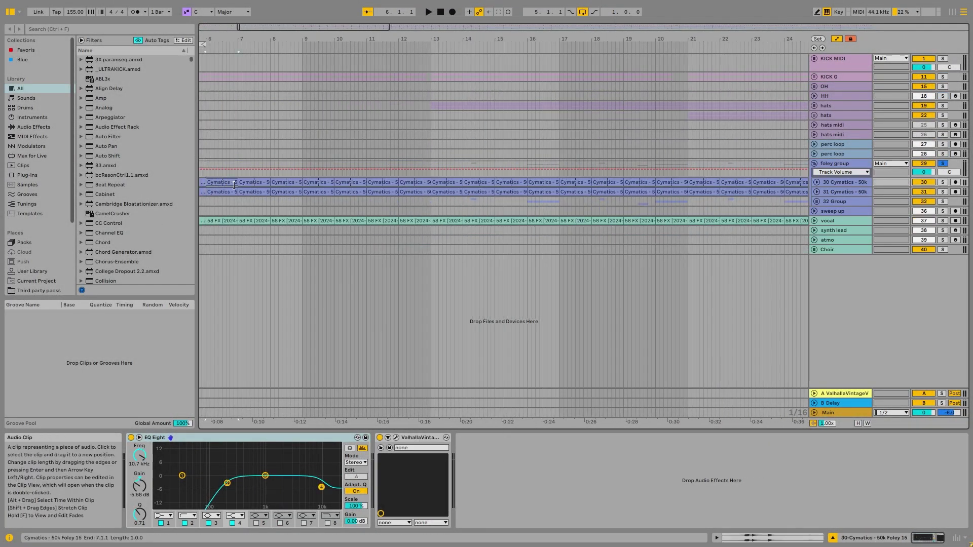
click(817, 183)
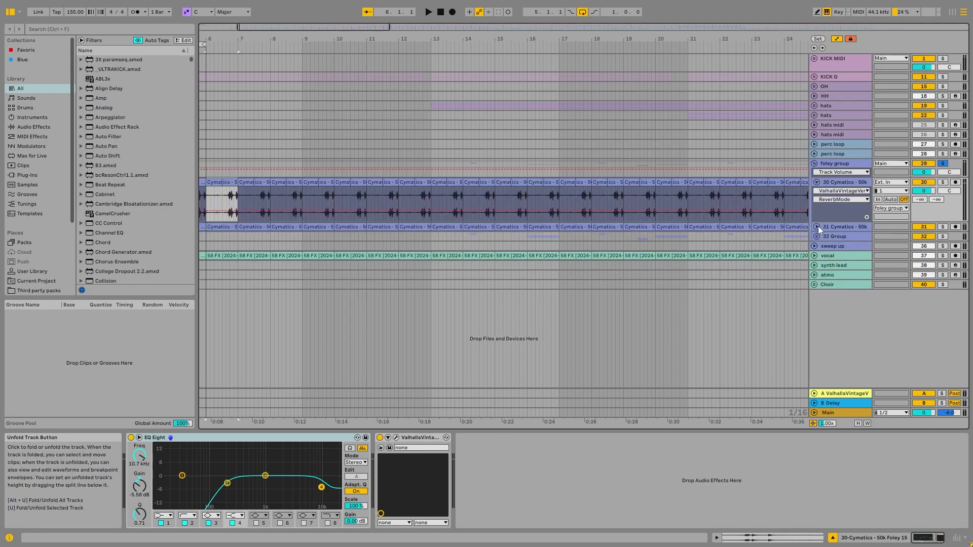
click(817, 228)
scroll(236, 195, down, 5)
scroll(229, 187, up, 5)
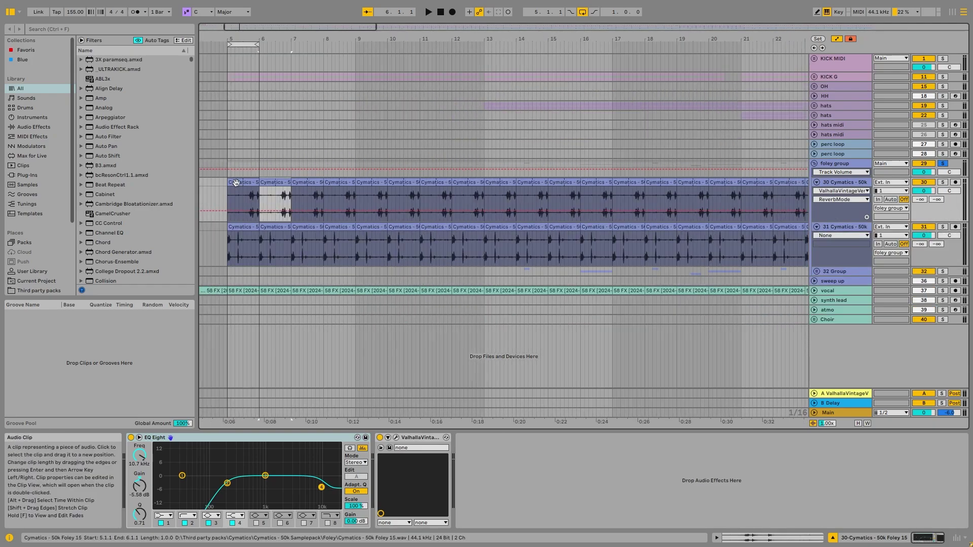
Select the two Cymatics foley tracks inside the foley group and group them together.
click(237, 184)
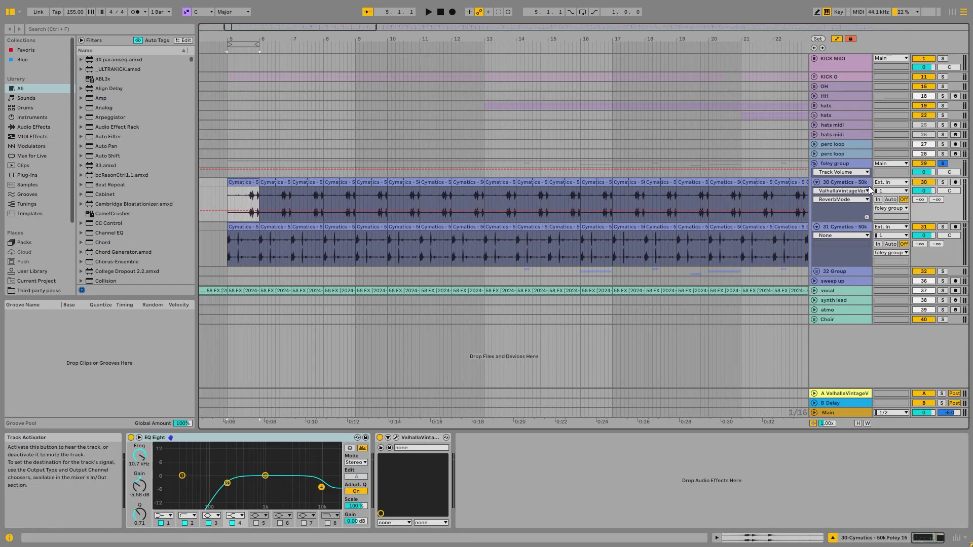
click(856, 226)
click(857, 184)
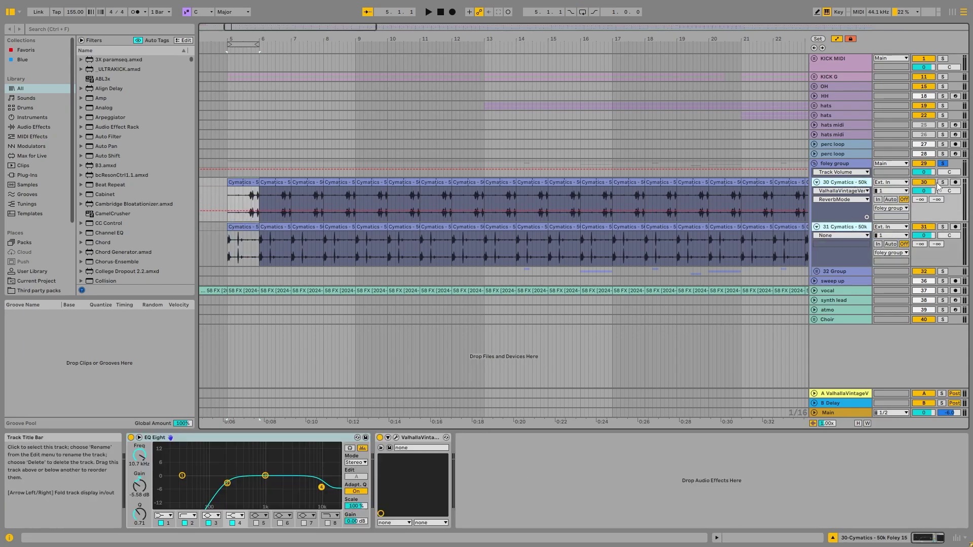
key(ctrl+g)
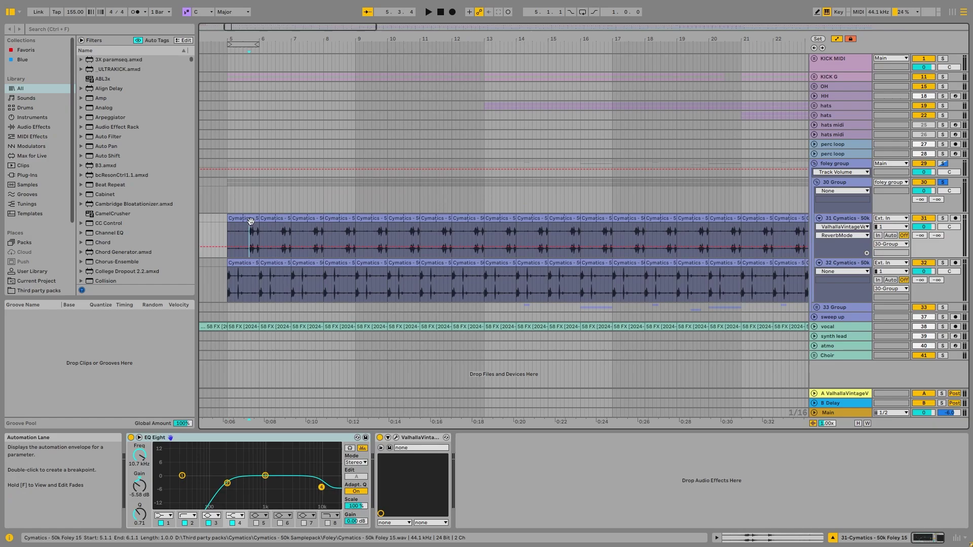
Play the soloed Cymatics foley tracks from bar 5 and bypass ValhallaVintageVerb on the Foley 15 track.
click(250, 221)
key(space)
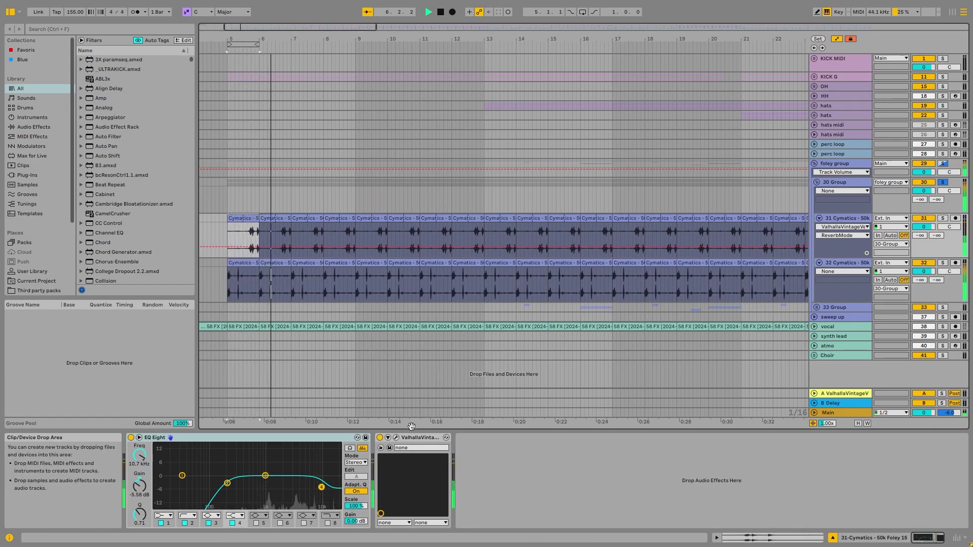
click(380, 437)
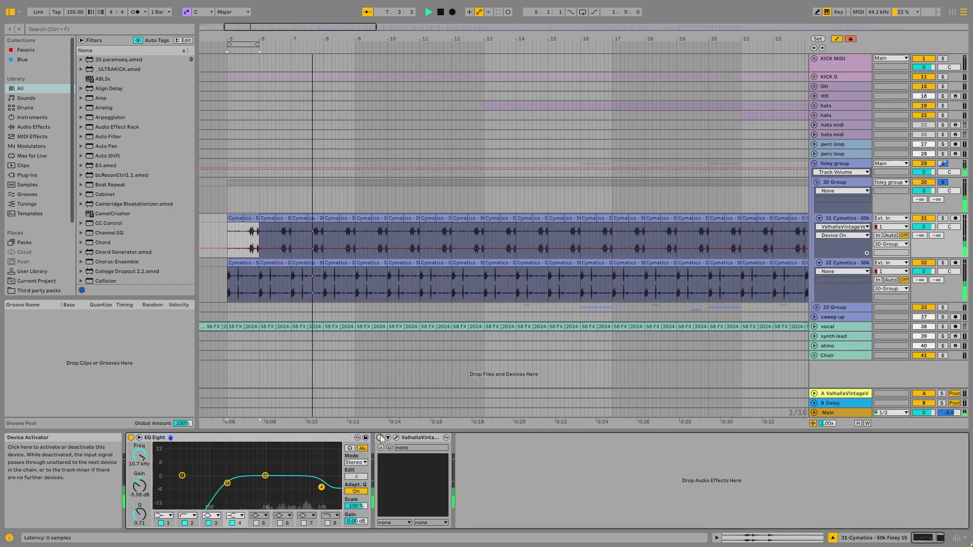
key(space)
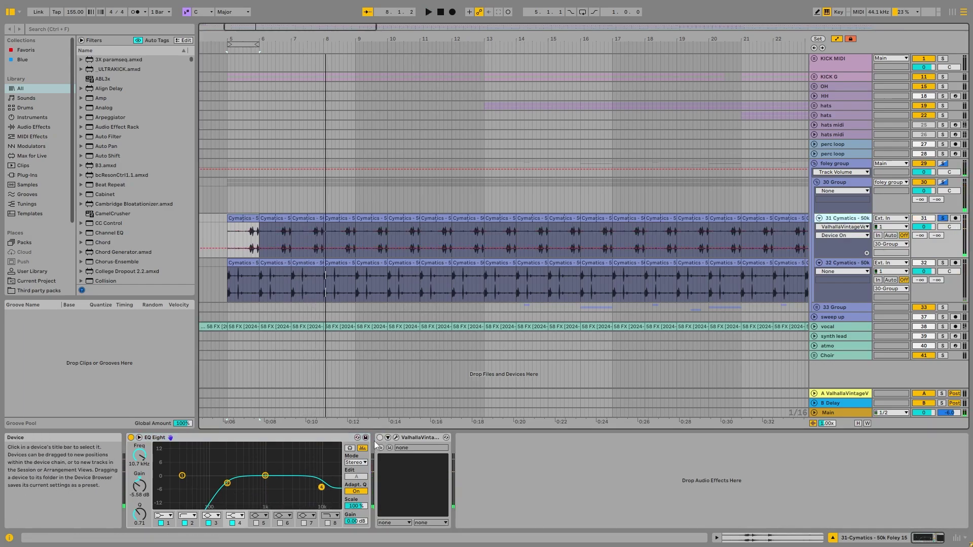
Play the soloed Foley 15 track from bar 5 without reverb and re-enable its ValhallaVintageVerb.
key(space)
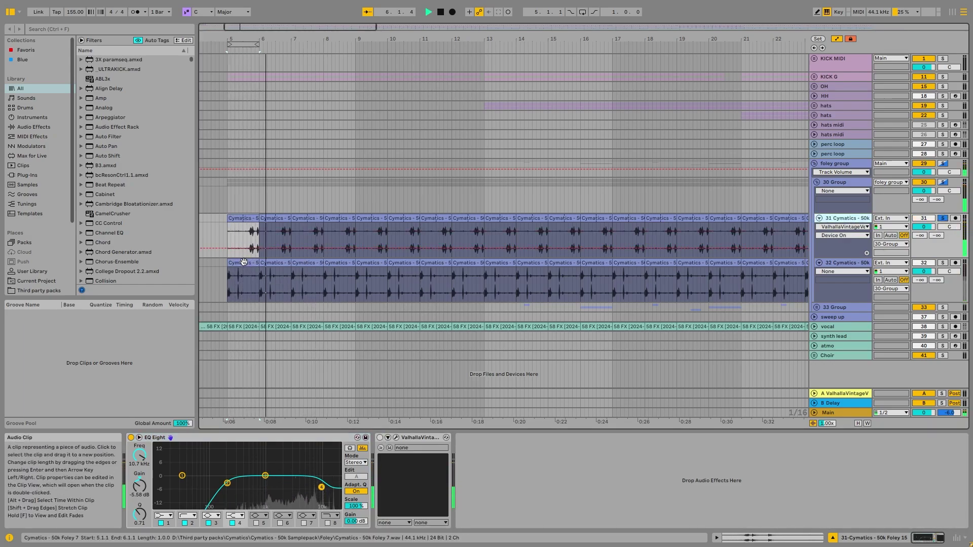
key(space)
click(380, 438)
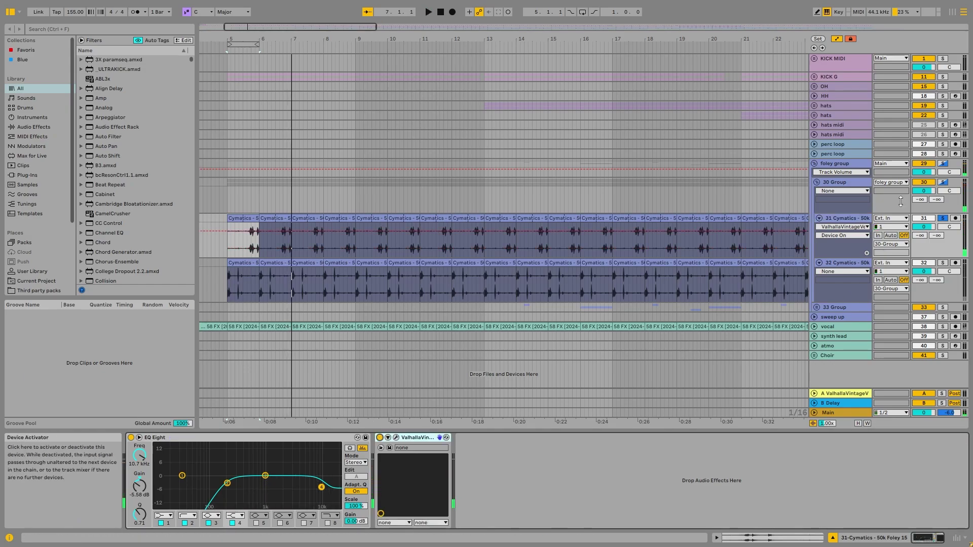
Fold the Foley 15 track, check the Foley 7 track and select the Foley 15 clip at bar 6.
scroll(229, 220, up, 4)
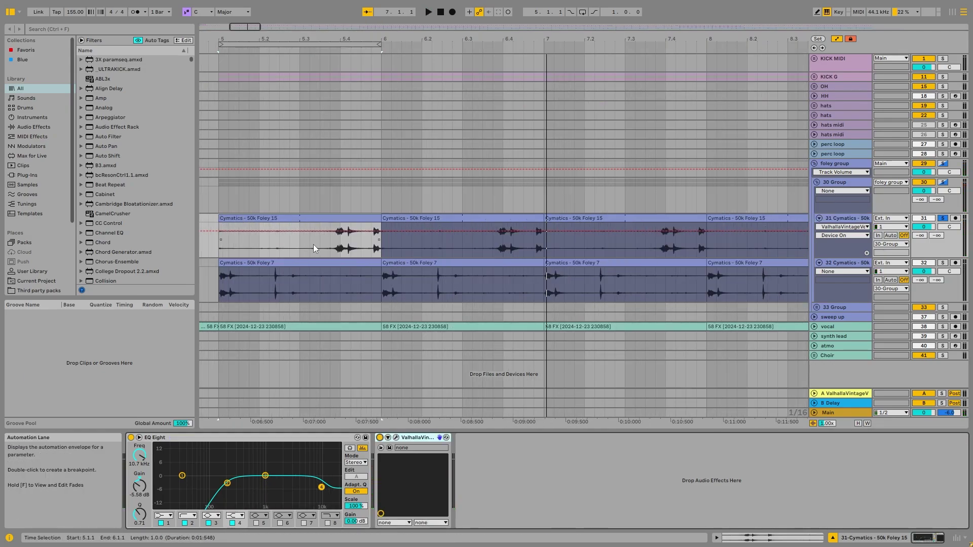
click(819, 218)
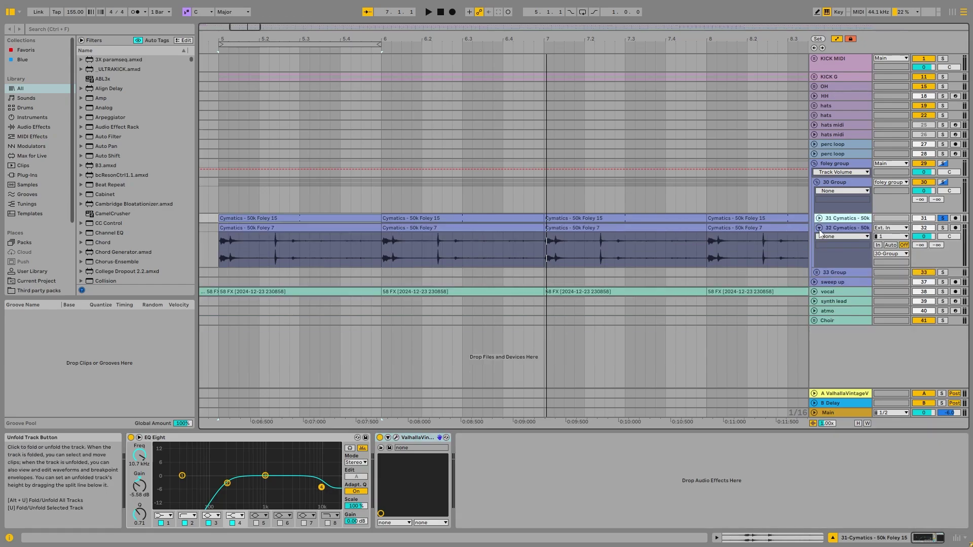
click(820, 229)
double_click(834, 228)
scroll(315, 233, down, 6)
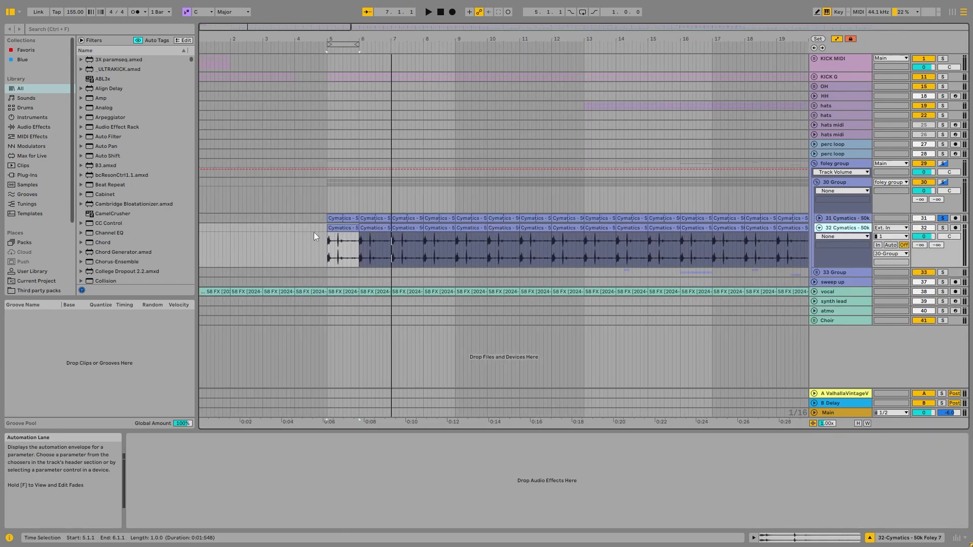
click(360, 220)
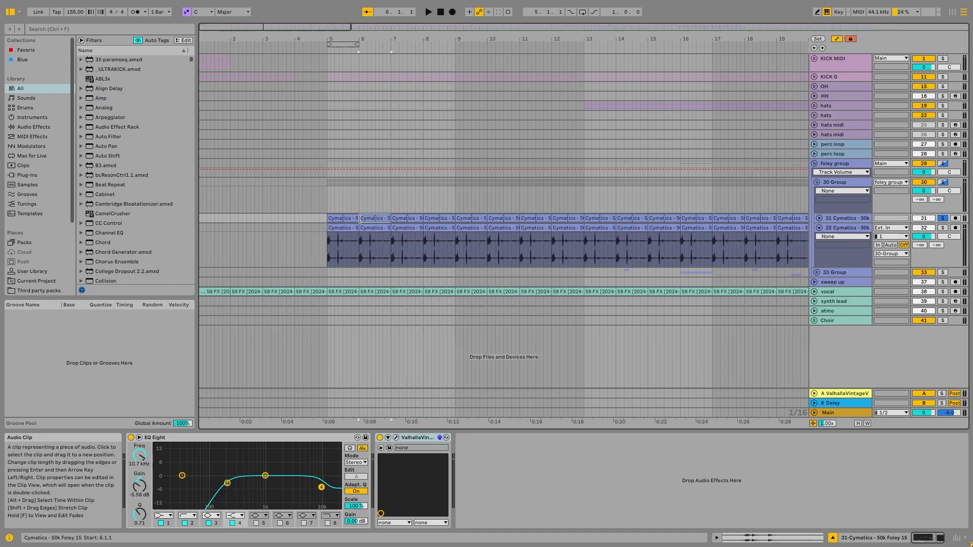
Solo the foley group together with KICK G and play from bar 6.
click(943, 163)
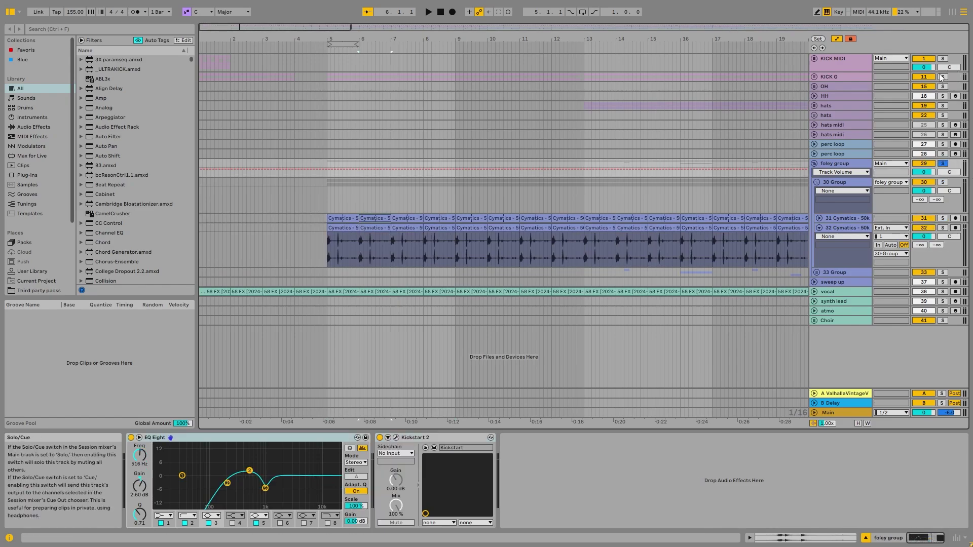
ctrl+click(943, 77)
key(space)
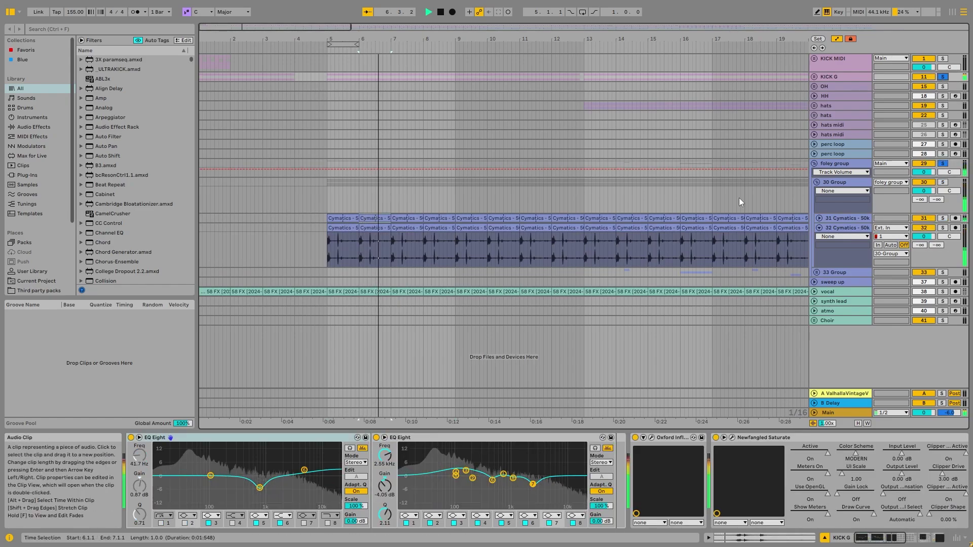
Fold the Foley 7 track and unfold the 33 Group inside the foley group.
click(819, 229)
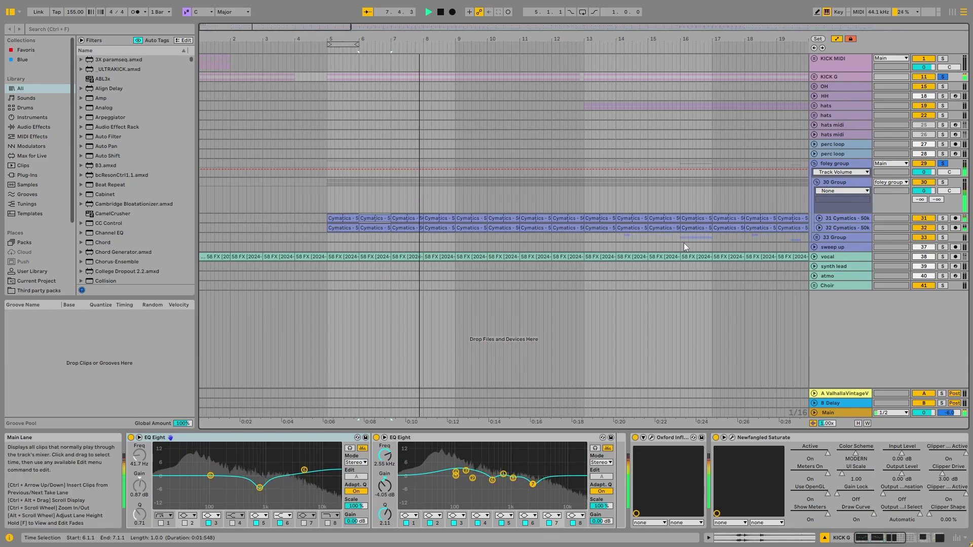
click(572, 231)
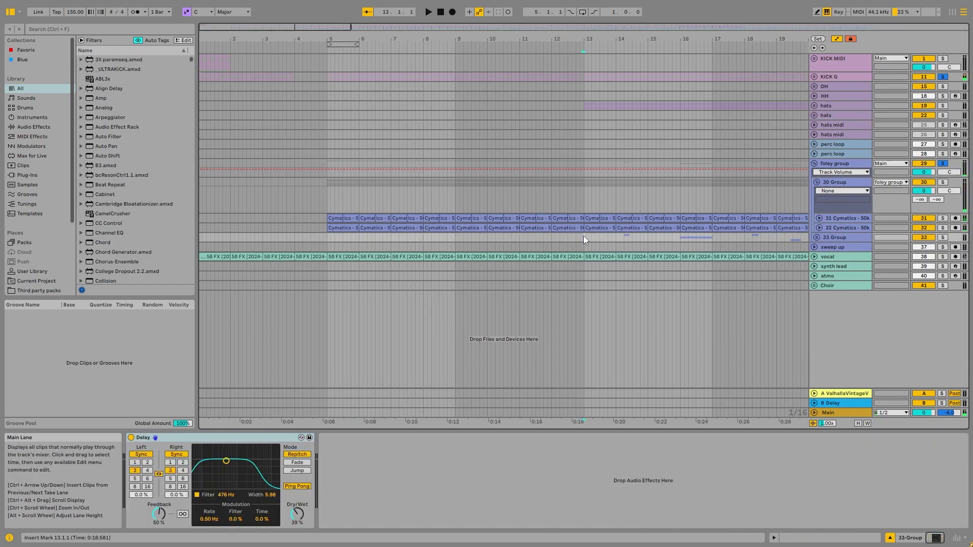
click(816, 238)
scroll(643, 271, down, 4)
scroll(281, 299, up, 4)
scroll(668, 227, down, 2)
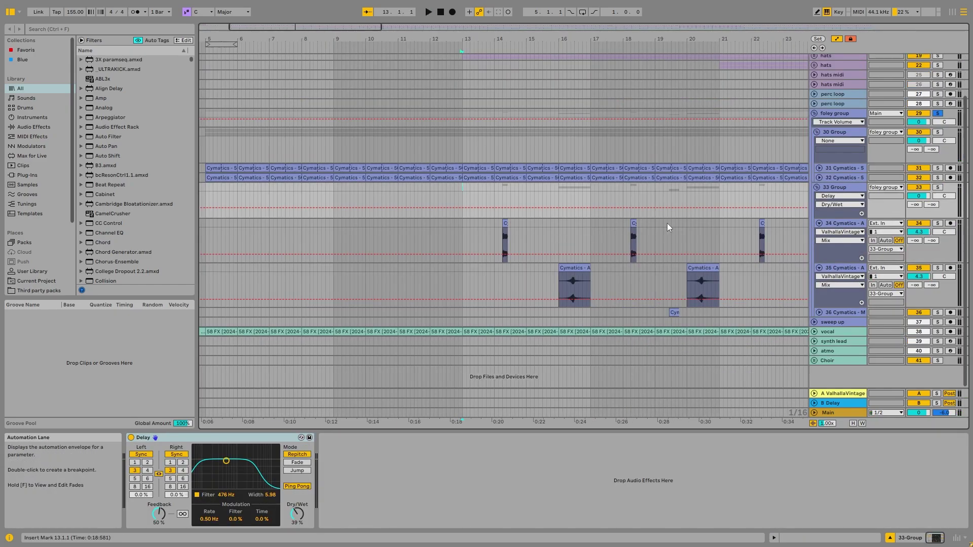
Solo track 34 in the 33 Group and play its Cymatics Foley FX 32 clip from bar 14.
click(505, 223)
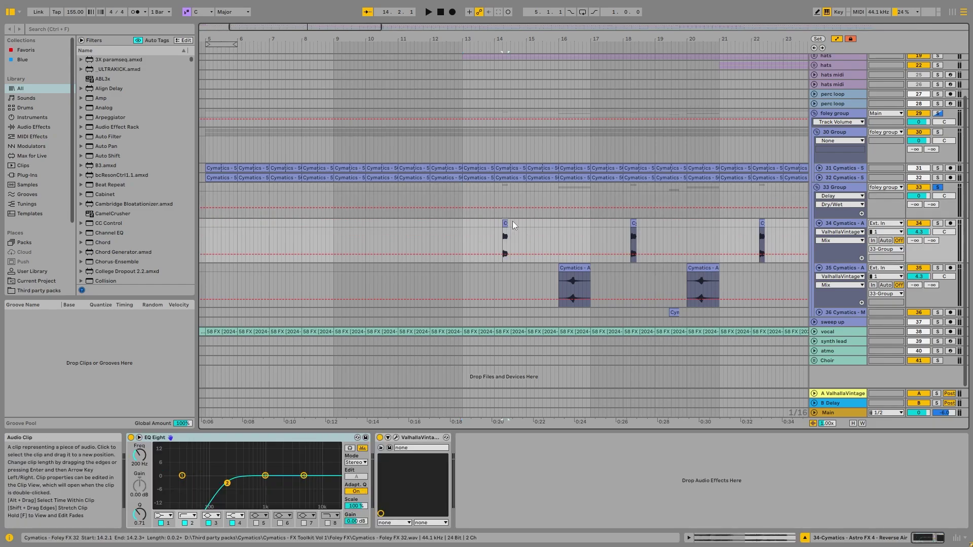
click(938, 223)
scroll(461, 222, up, 5)
scroll(761, 221, down, 3)
key(space)
scroll(761, 223, up, 4)
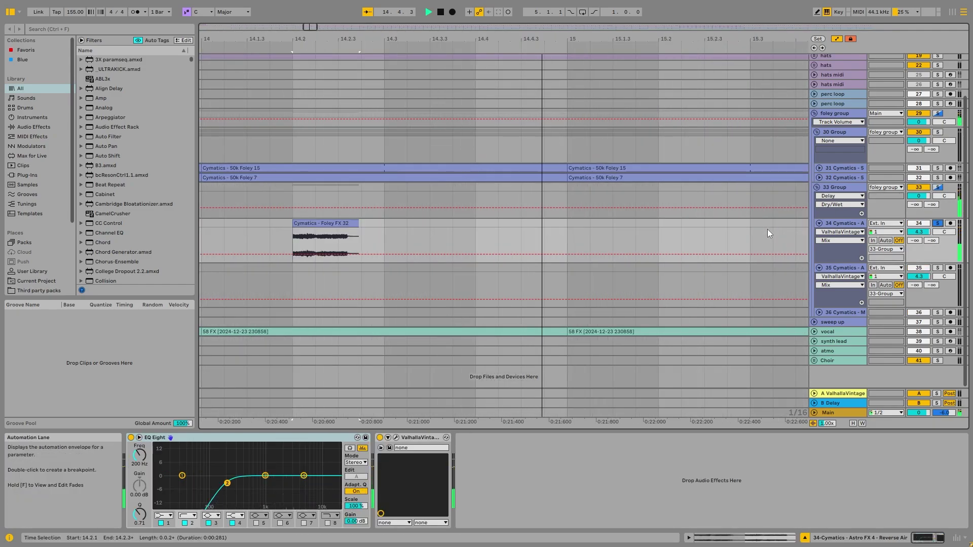
key(space)
scroll(333, 236, down, 2)
key(space)
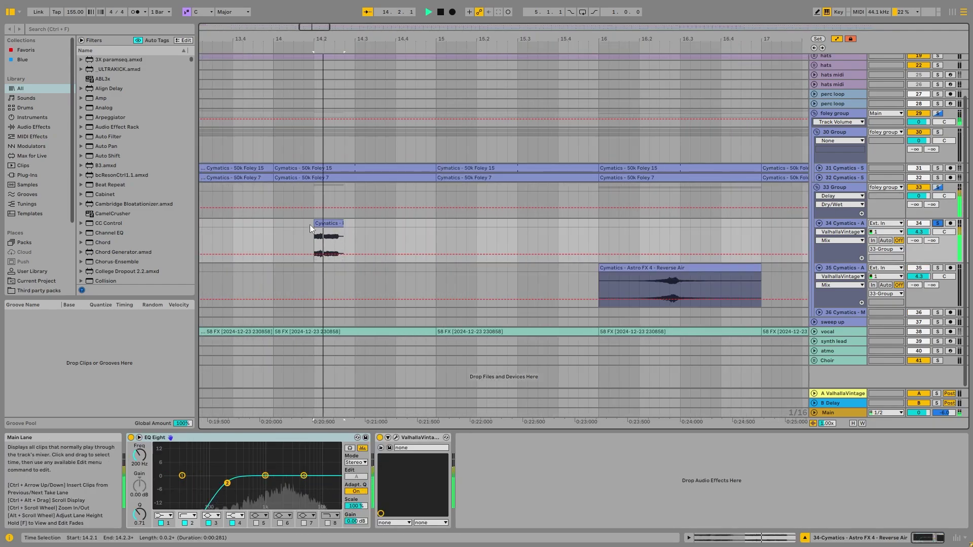
scroll(758, 265, down, 3)
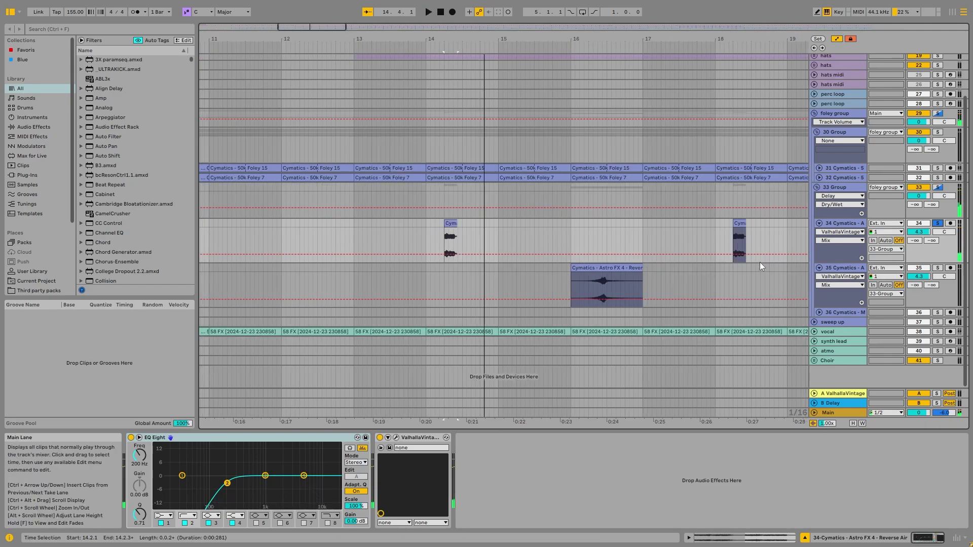
Solo track 35 and play its Cymatics Astro FX 4 Reverse Air clip from bar 16.
click(938, 267)
click(628, 288)
key(space)
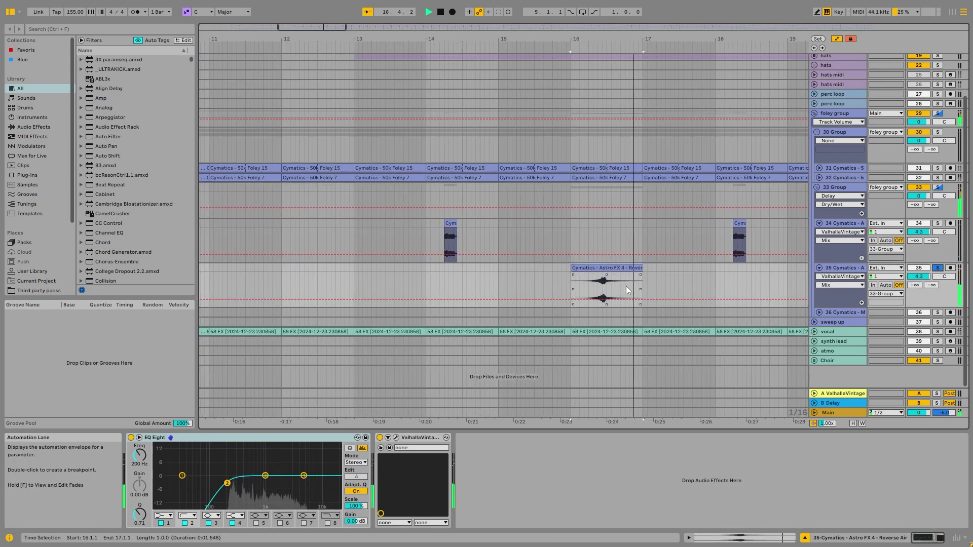
key(space)
scroll(700, 278, down, 3)
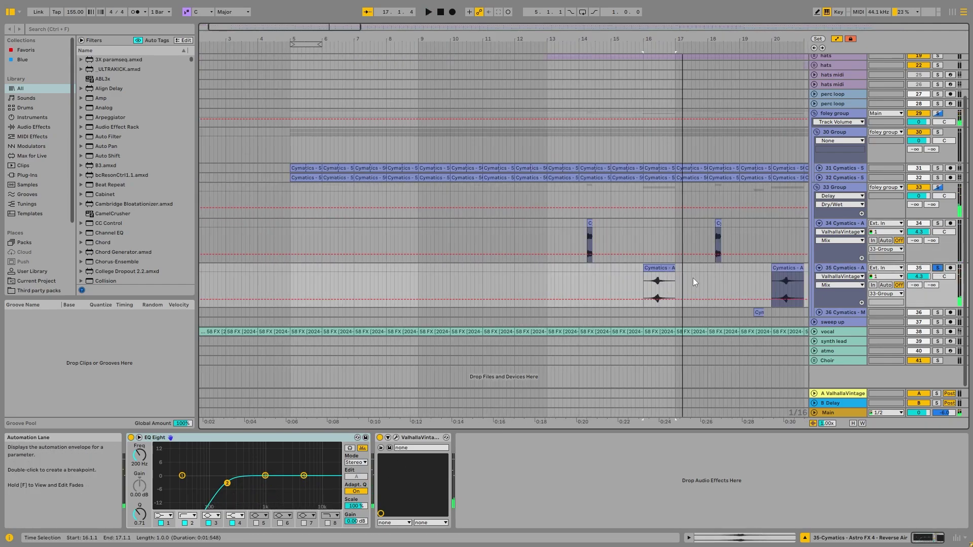
Solo and unfold track 36, and play its Cymatics Master Collection foley clip in bar 19.
click(722, 226)
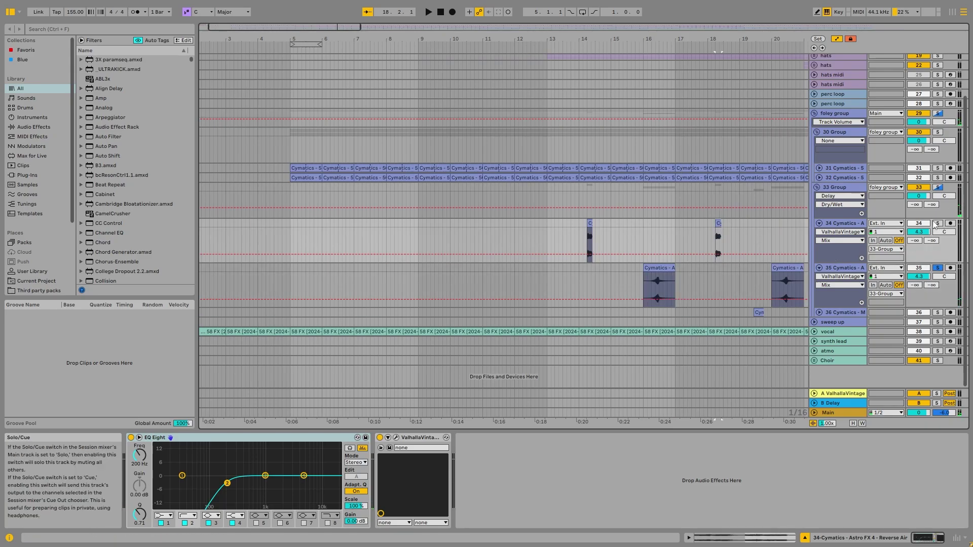
click(759, 313)
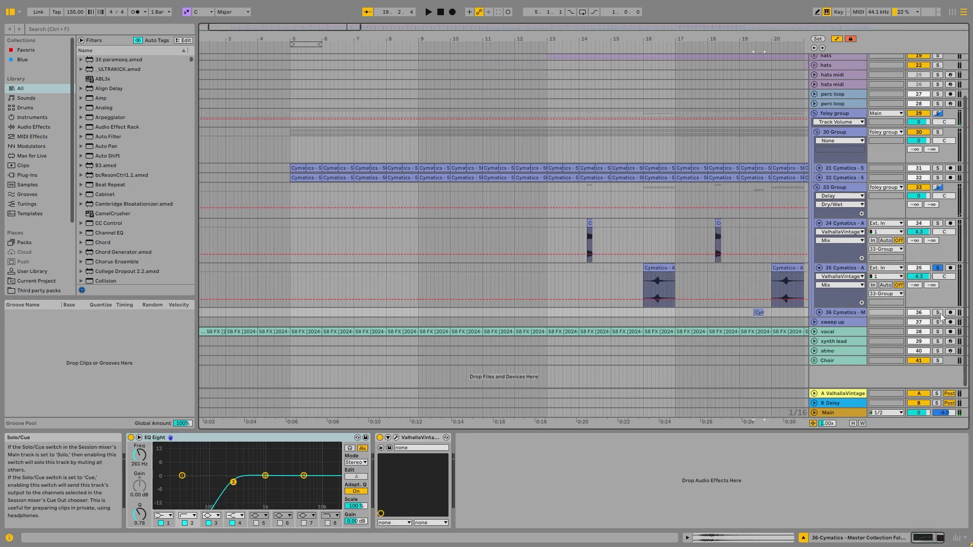
click(937, 313)
click(819, 313)
key(space)
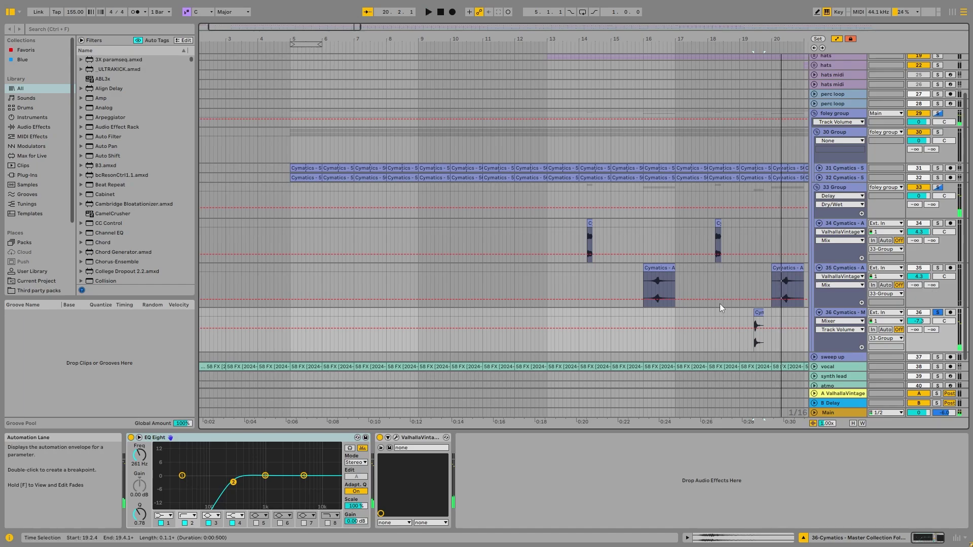
Set the arrangement's fixed grid to 8 Bars.
right_click(734, 266)
click(779, 390)
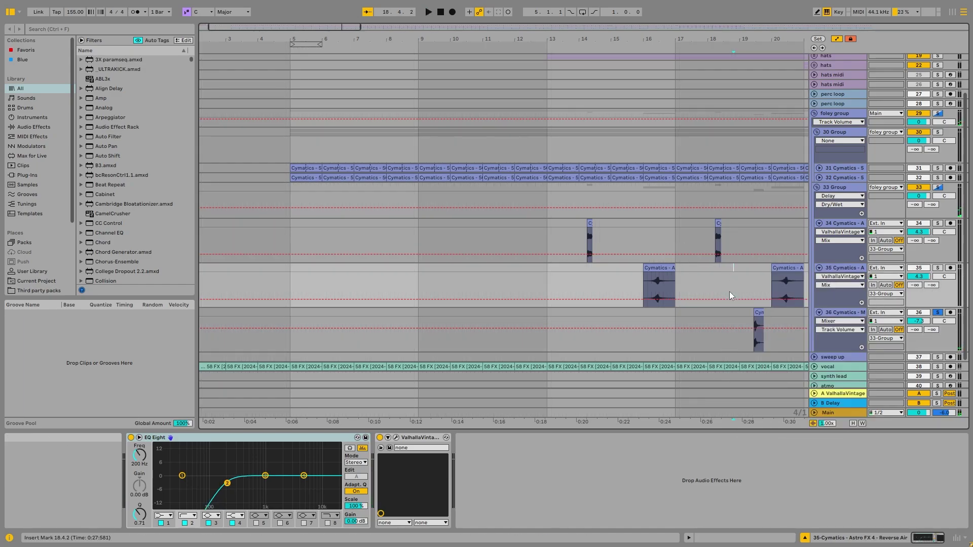
right_click(674, 228)
right_click(759, 226)
right_click(597, 230)
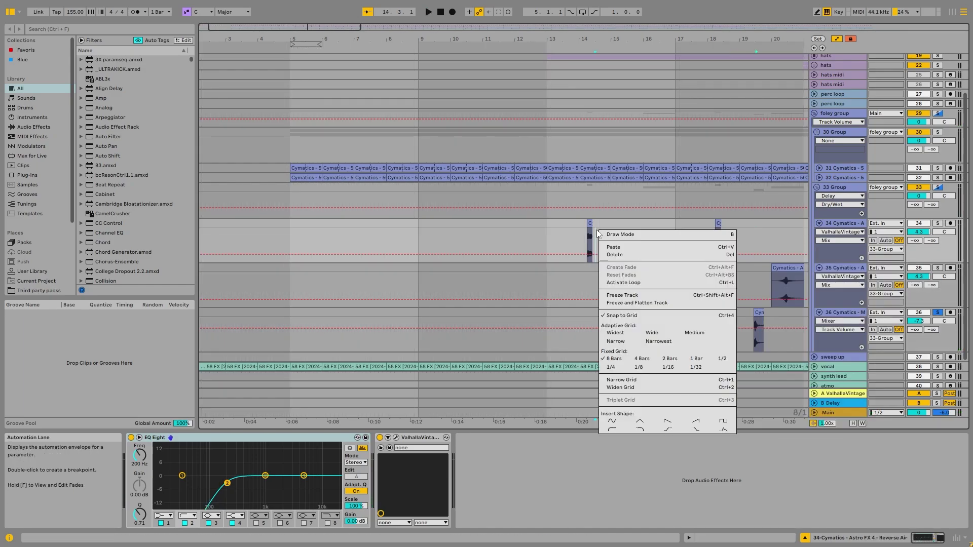
click(612, 358)
Examine how the 33 Group's Cymatics clips repeat across the arrangement and fold the group.
click(662, 269)
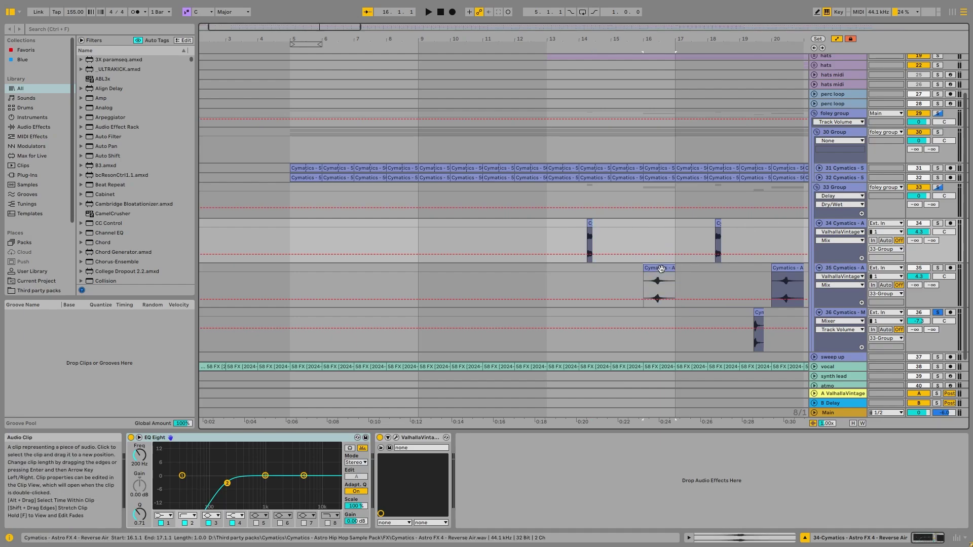
click(759, 313)
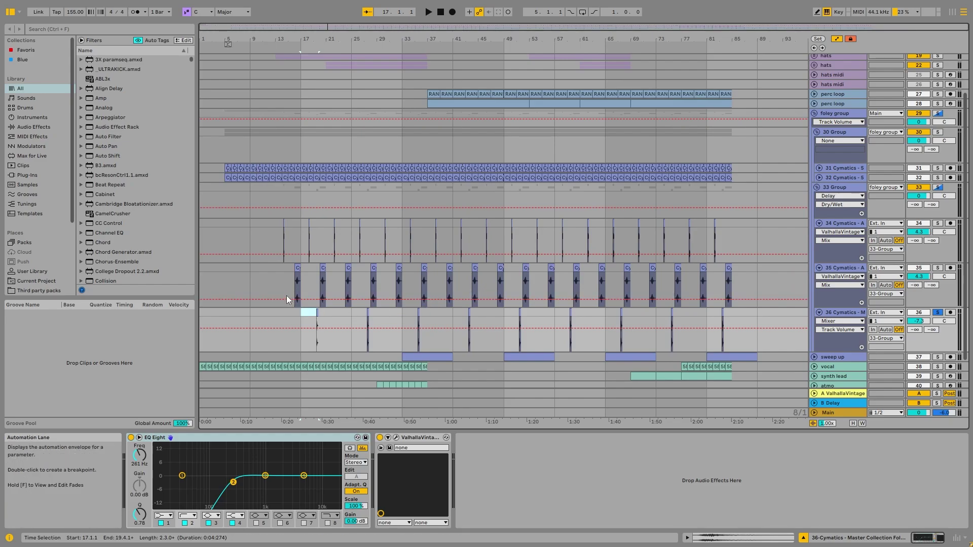
scroll(266, 265, up, 3)
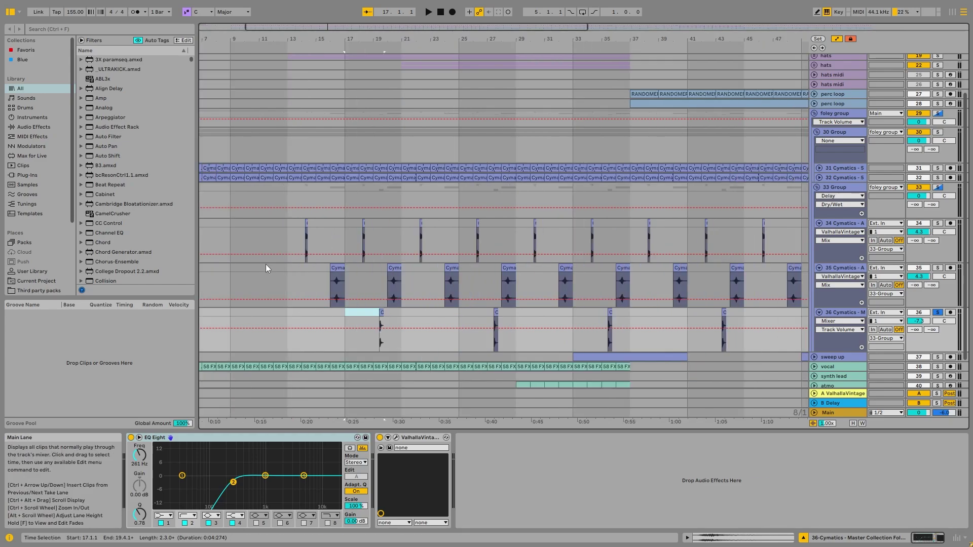
click(821, 191)
click(816, 187)
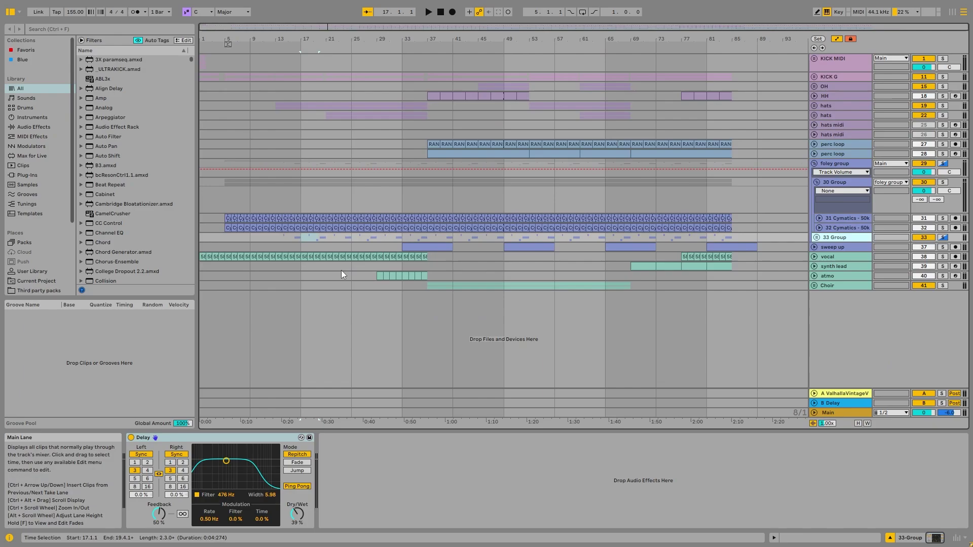
Fold the whole foley group and take it out of solo.
click(817, 237)
click(817, 237)
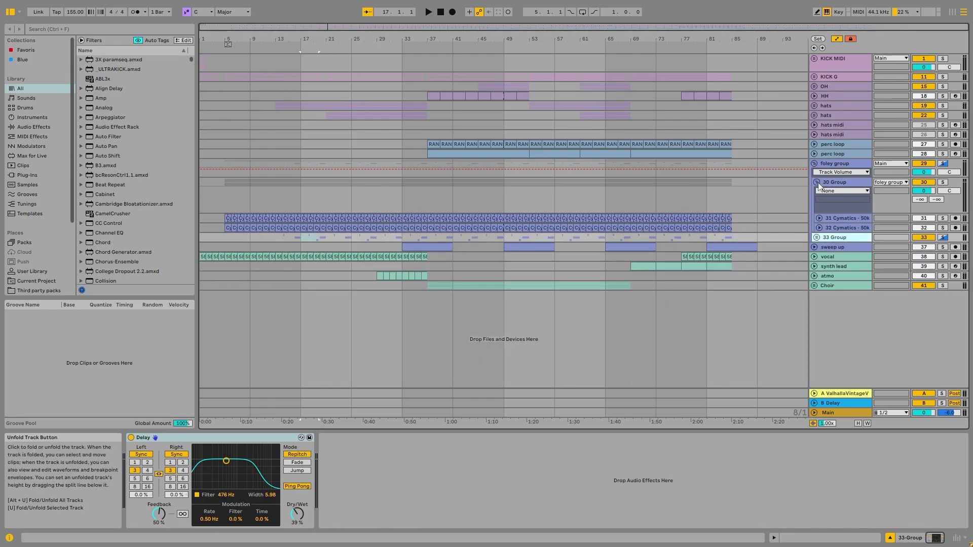
click(814, 163)
click(946, 162)
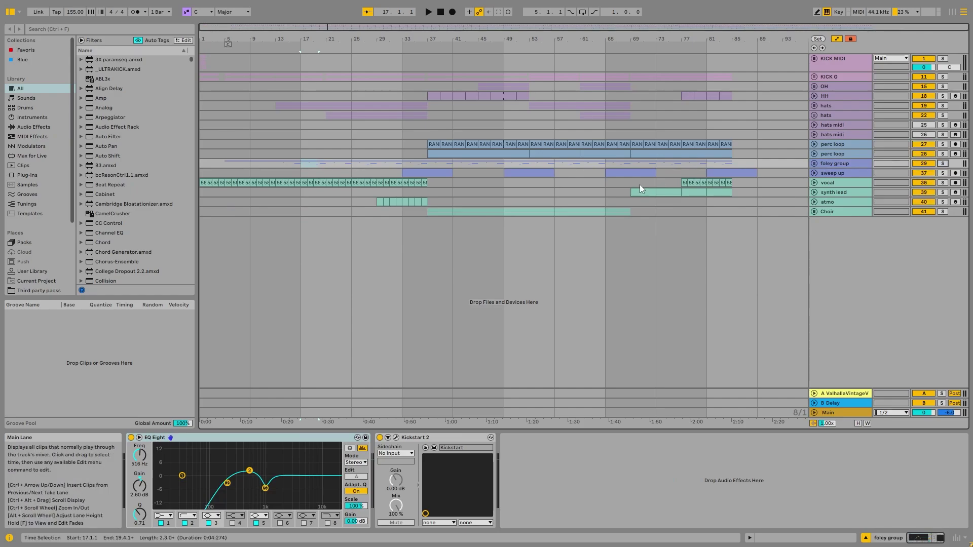
Unfold and solo the sweep up track, and play its first clip from bar 33.
click(814, 173)
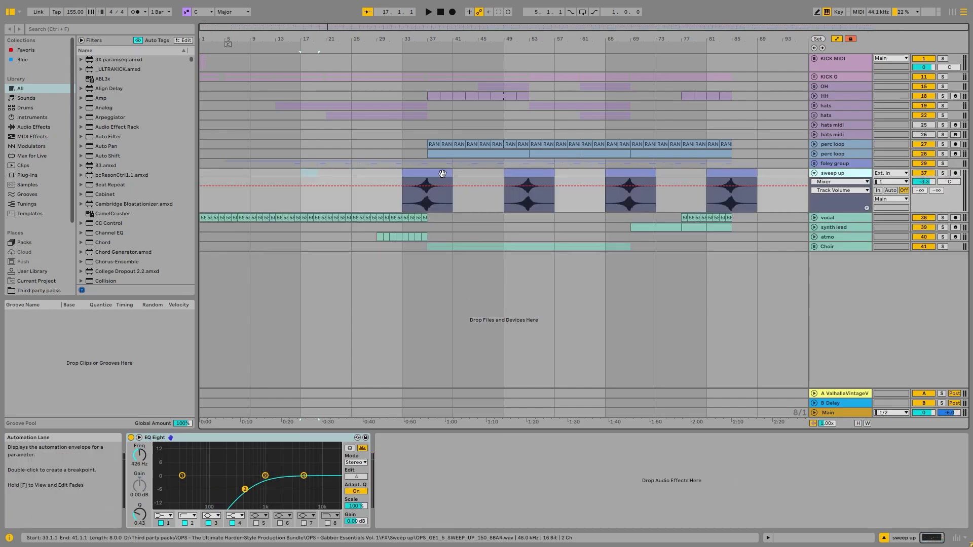
click(443, 174)
key(z)
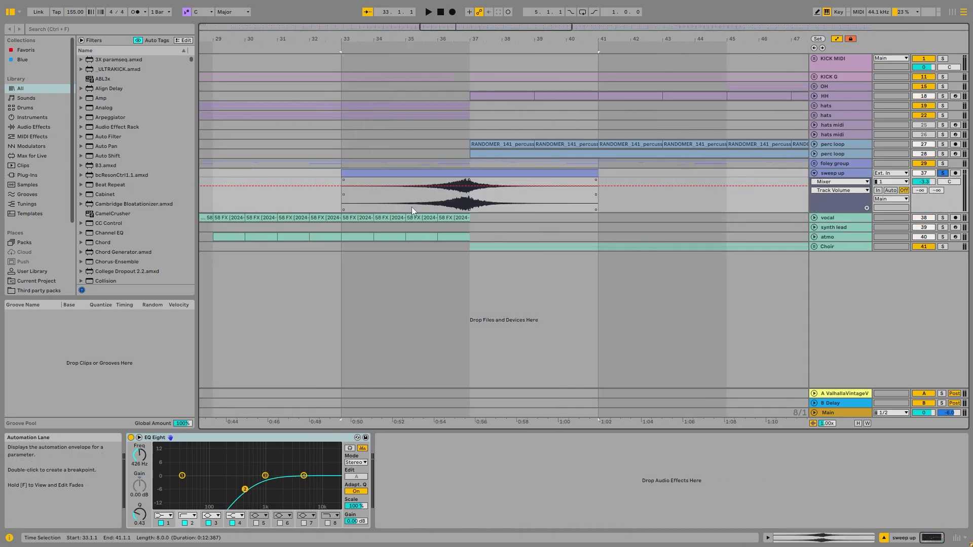
key(space)
Set the fixed grid to 1/16 and play the sweep up clip from bar 36.
right_click(443, 200)
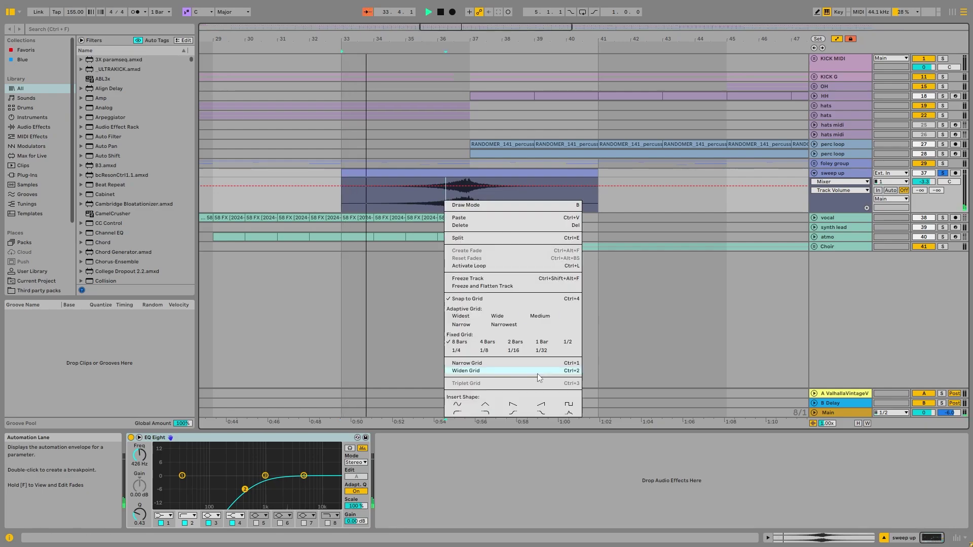
click(450, 179)
key(space)
click(444, 195)
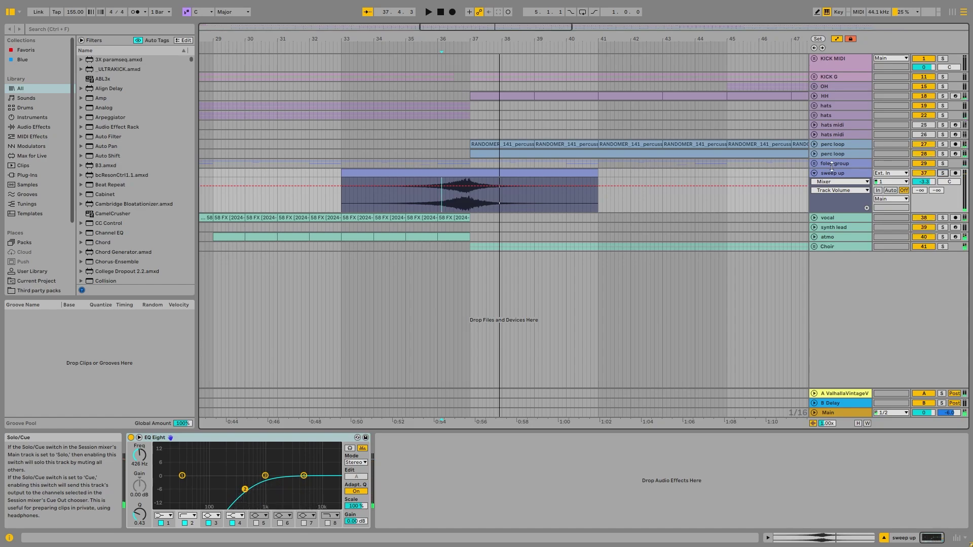
Fold the sweep up track, and unfold and solo the vocal track.
click(814, 173)
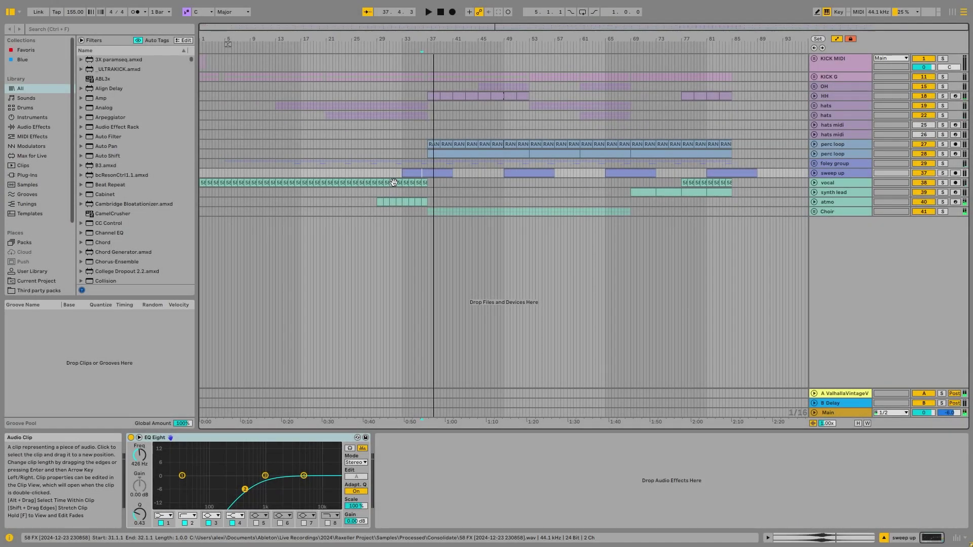
click(827, 184)
click(815, 183)
click(942, 184)
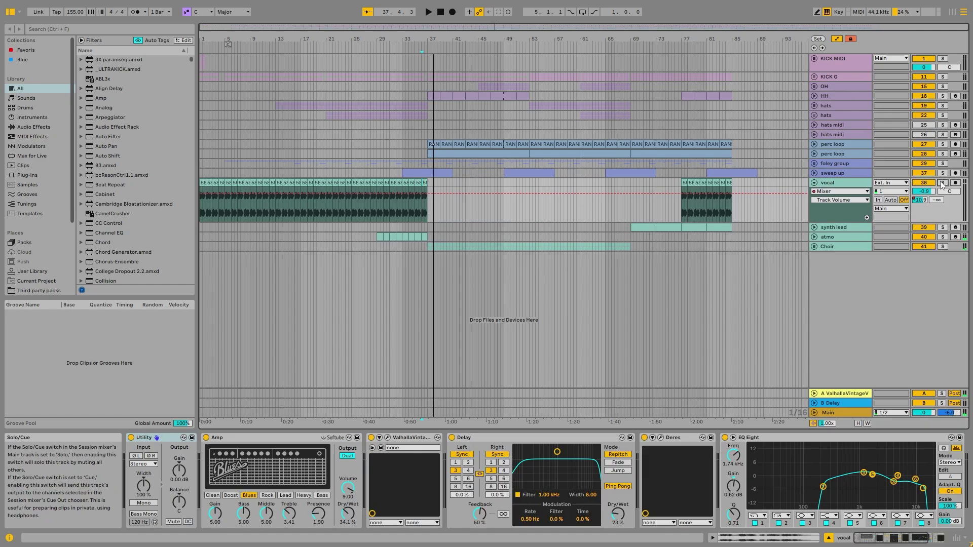
Play the soloed vocal track from bar 1 and select its clip at bar 4.
scroll(203, 192, up, 5)
click(207, 184)
key(space)
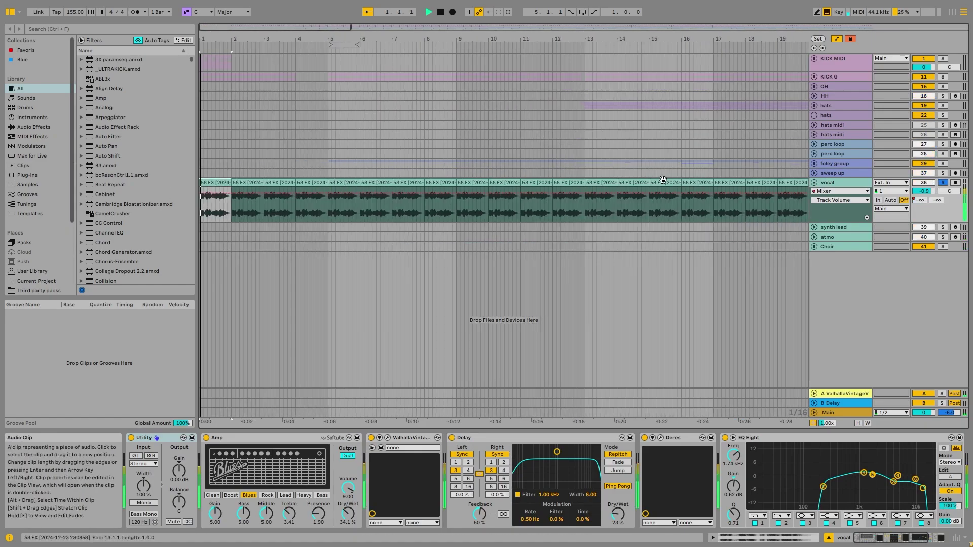
click(307, 181)
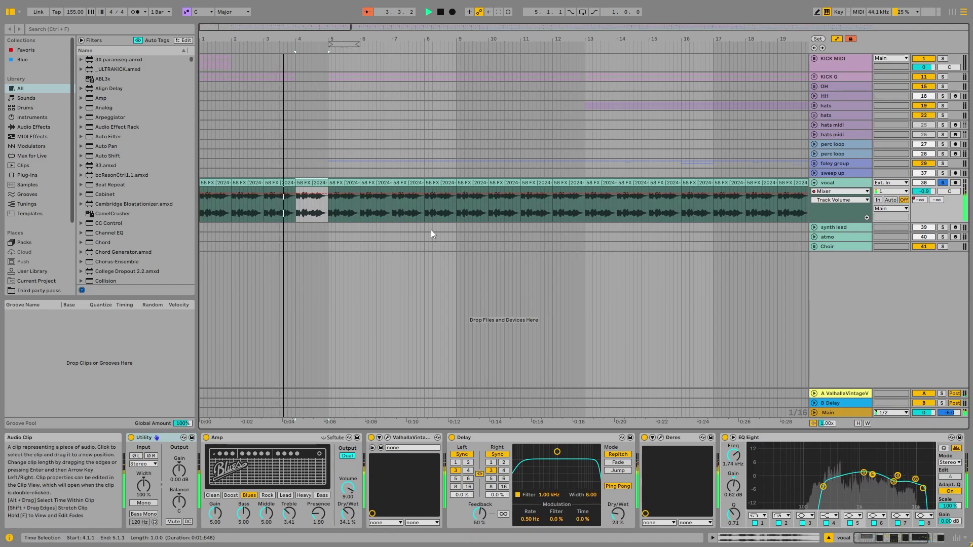
key(space)
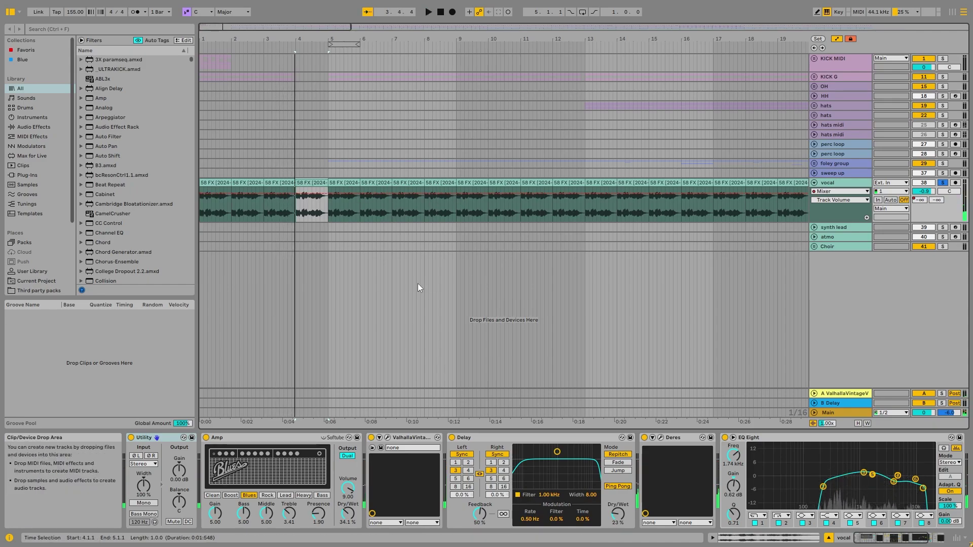
Go through the vocal track's Amp, ValhallaVintageVerb and Delay effects, viewing the reverb's settings window.
click(227, 441)
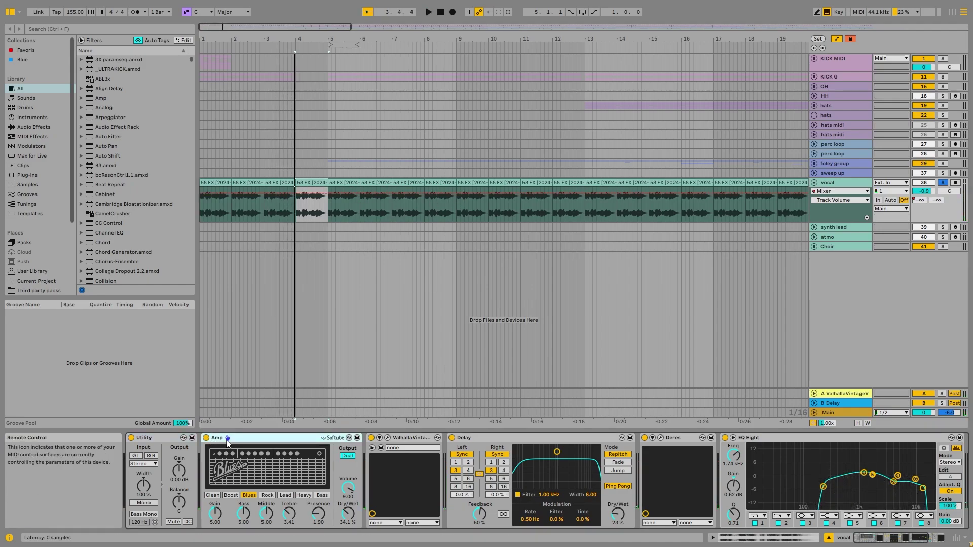
click(409, 440)
click(529, 441)
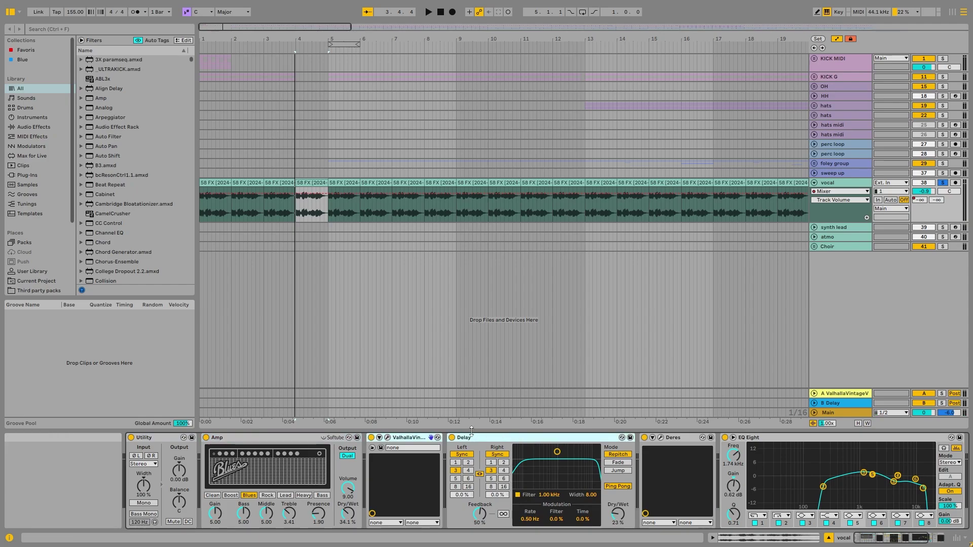
click(388, 437)
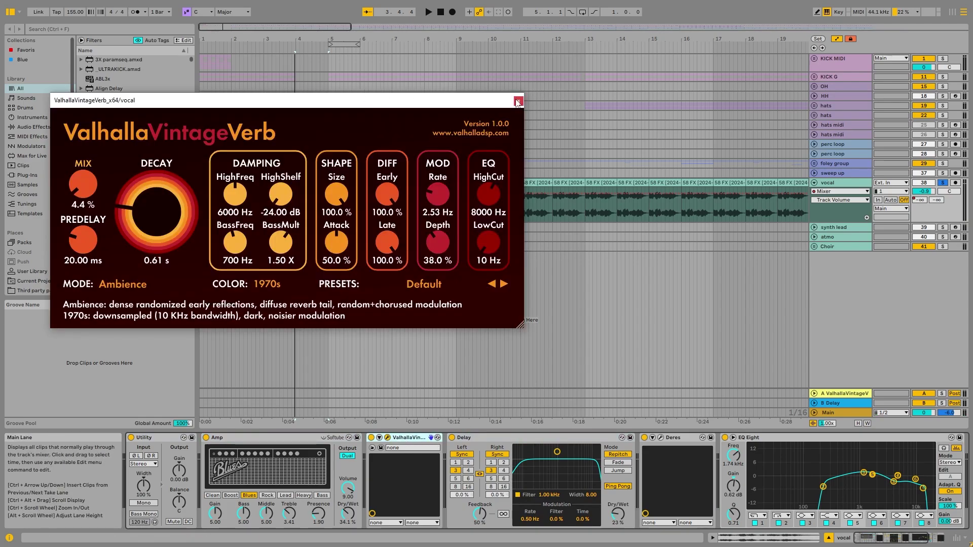
click(517, 101)
Play the vocal alone from bar 4, and from bar 5 with KICK G soloed alongside it.
key(space)
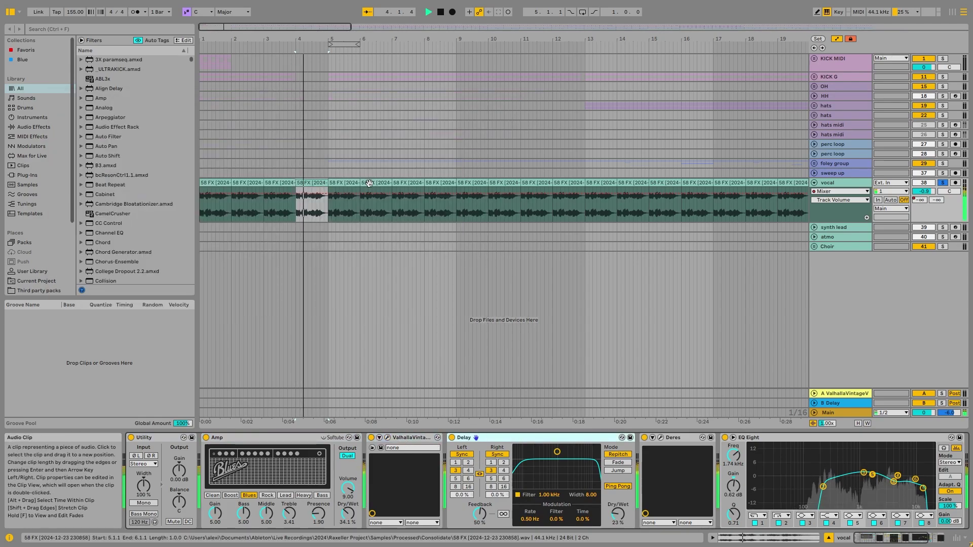
key(space)
ctrl+click(943, 77)
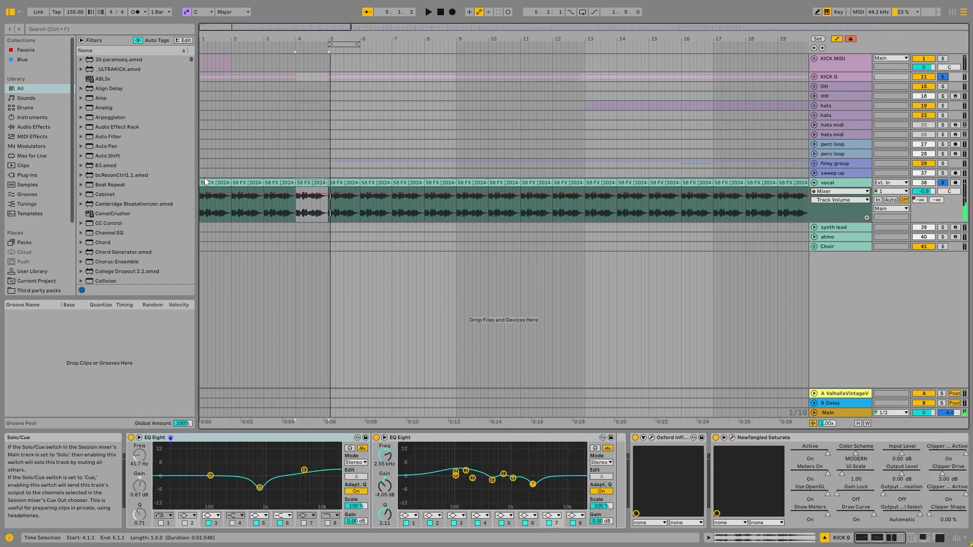
click(346, 183)
key(space)
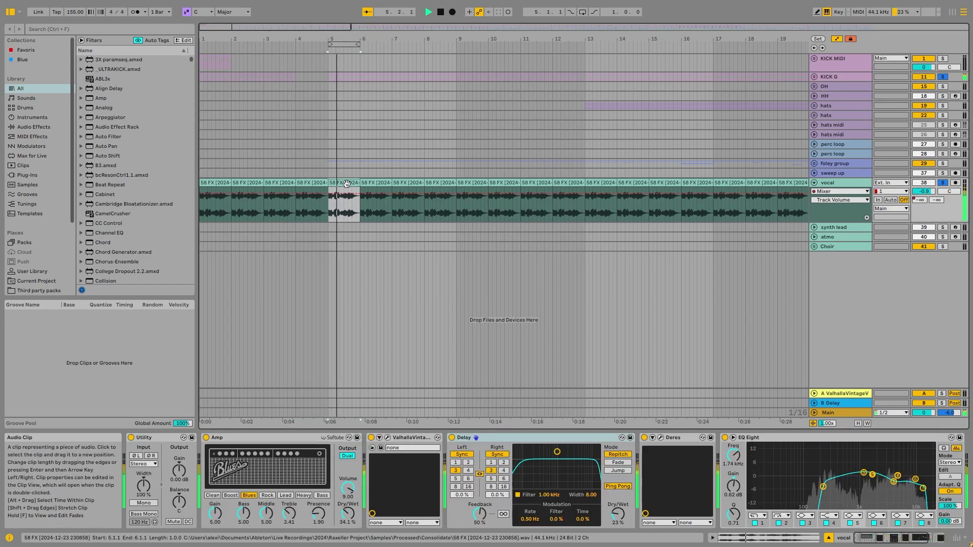
Unsolo the vocal track, and solo and unfold the atmo track.
click(947, 184)
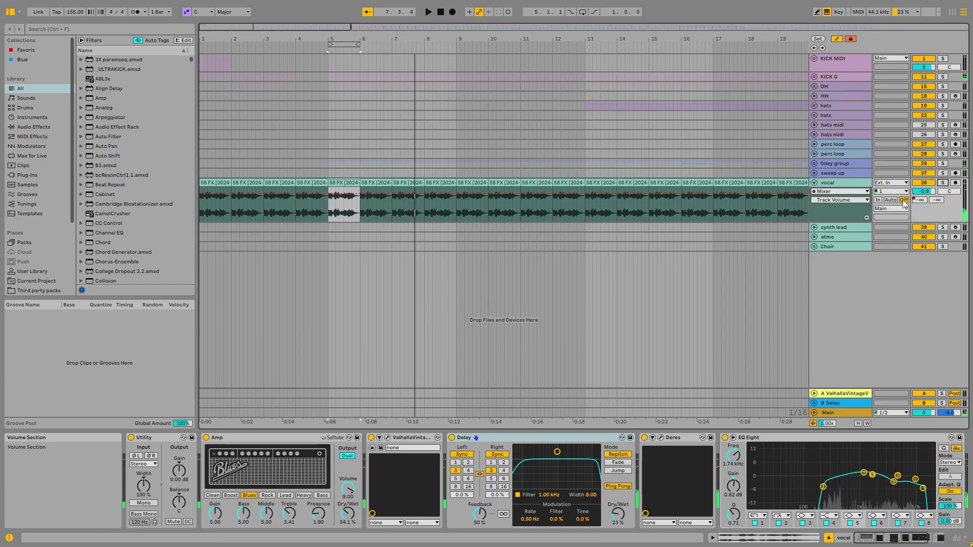
click(837, 183)
key(w)
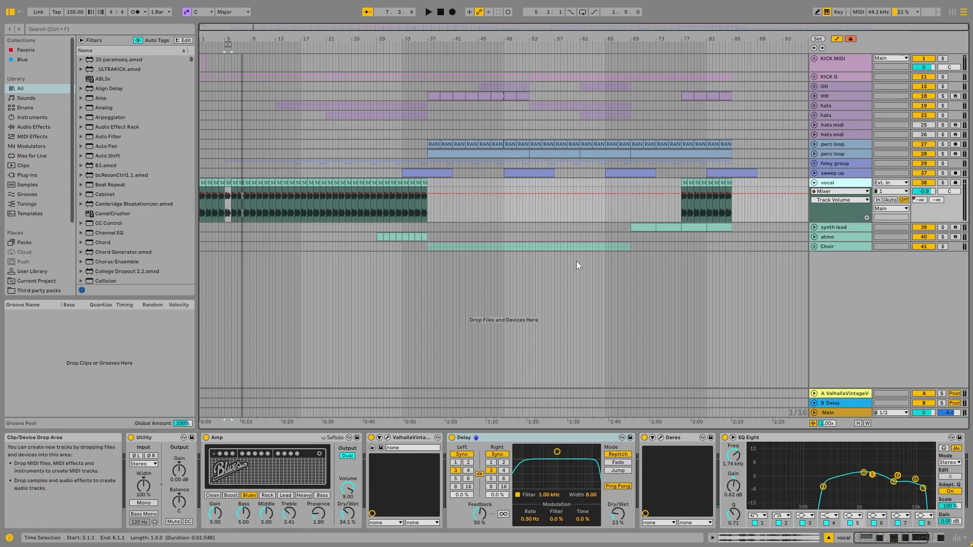
click(386, 237)
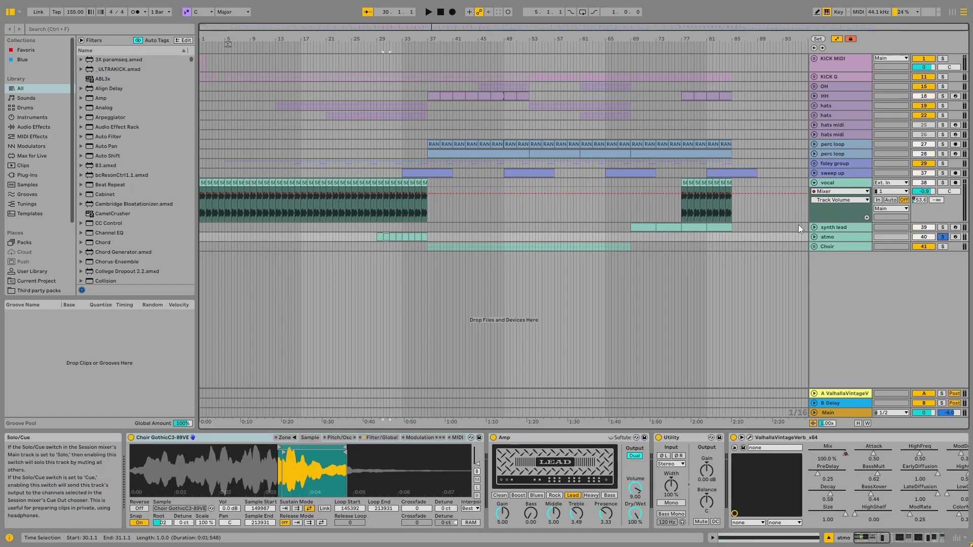
click(814, 238)
Unfold the Choir group and play the soloed atmo track from bar 29, selecting its clips up to bar 37.
scroll(390, 265, up, 5)
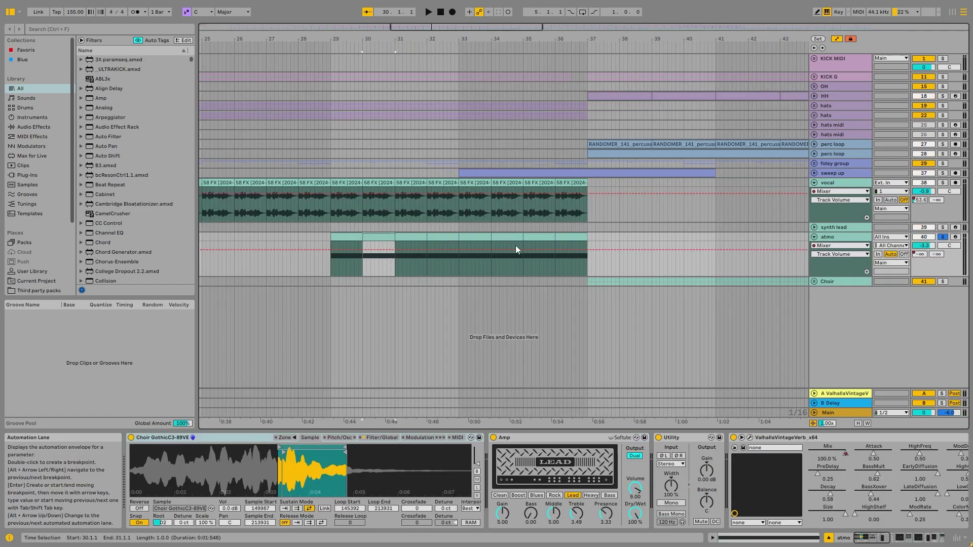
scroll(589, 272, down, 3)
click(814, 281)
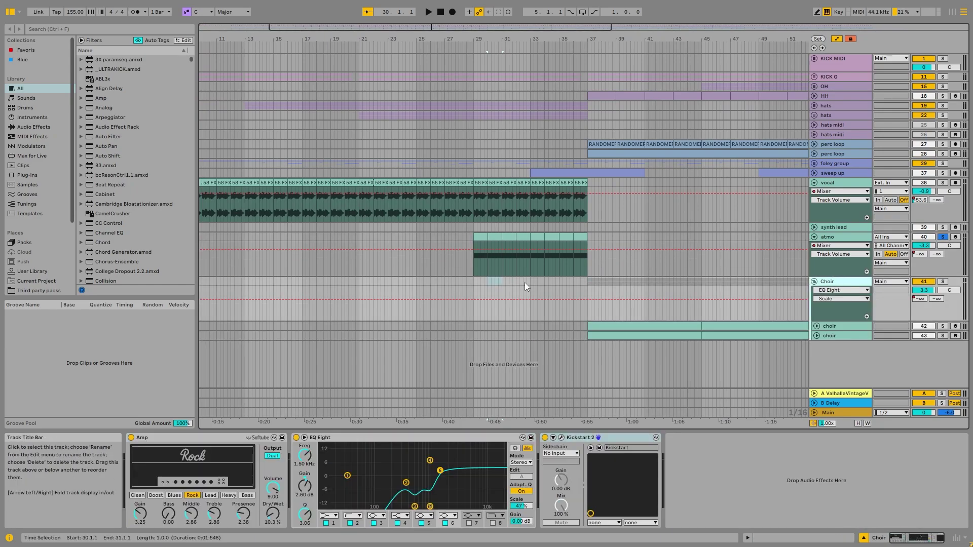
click(481, 238)
key(space)
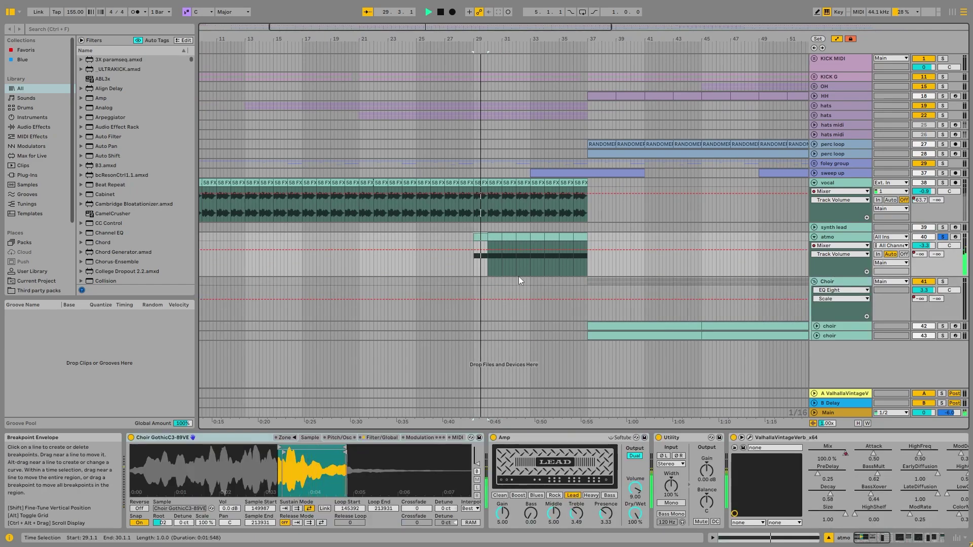
click(582, 238)
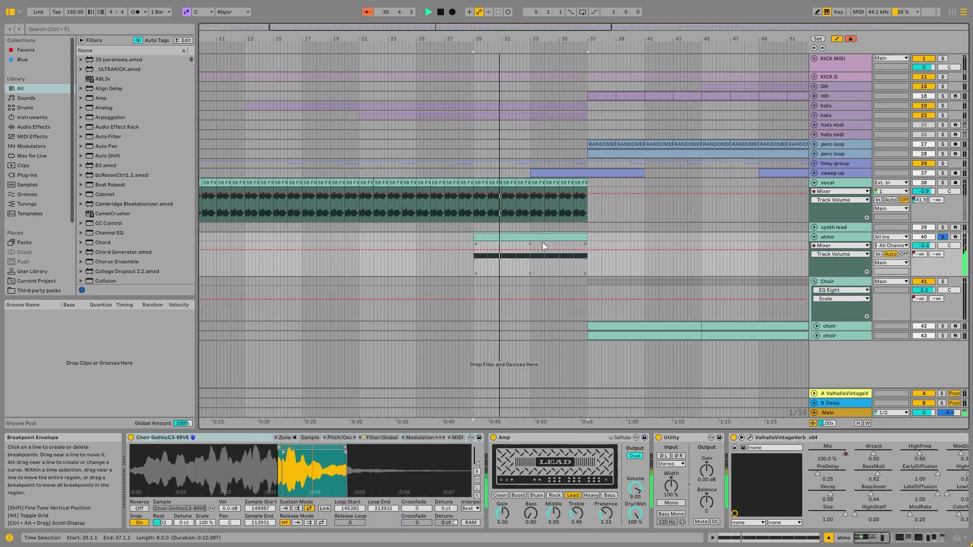
double_click(581, 237)
double_click(849, 119)
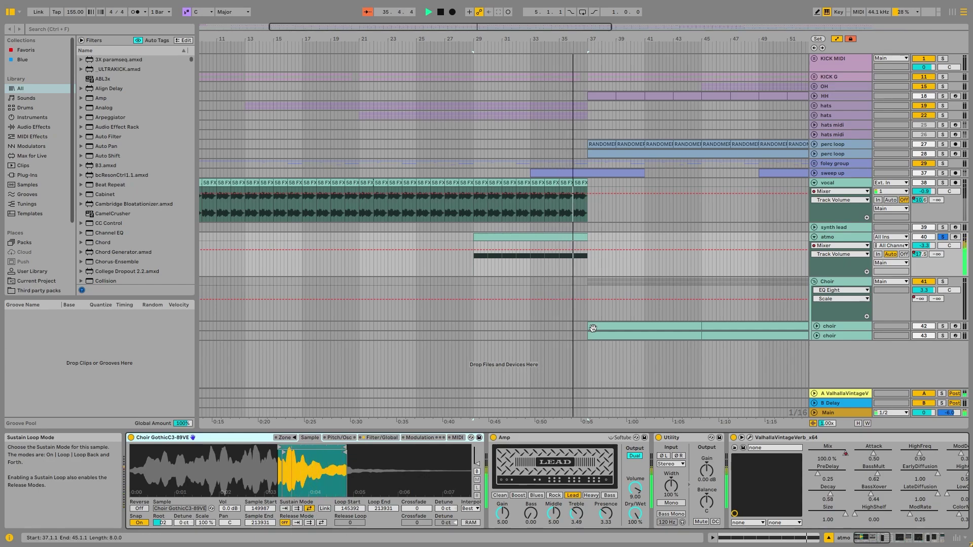
Switch the atmo track's Amp off and on again, listening from around bars 33 and 34 to compare.
click(493, 439)
click(542, 254)
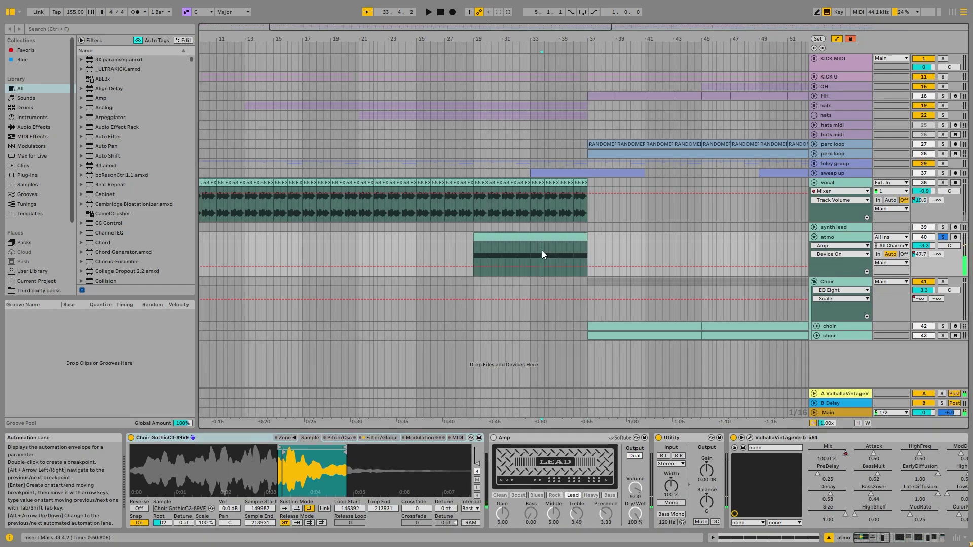
click(493, 438)
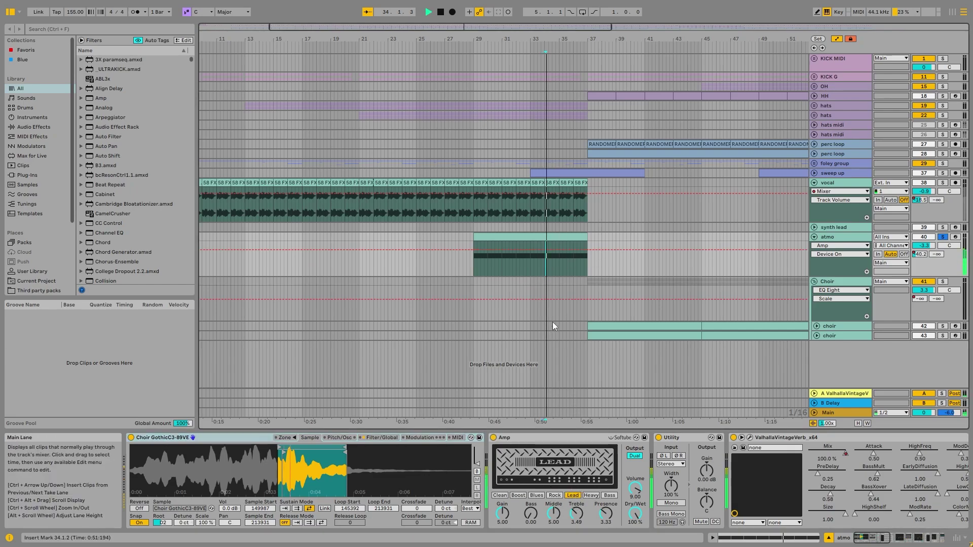
View the settings window of the atmo track's ValhallaVintageVerb, and bring its remaining effects up to Auto Pan into view.
click(912, 538)
drag(912, 538, 877, 538)
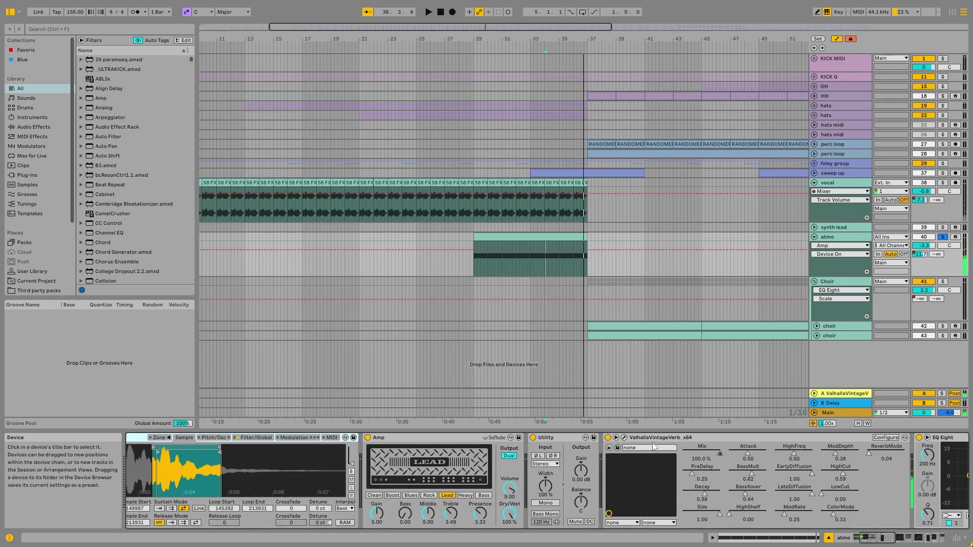
click(625, 437)
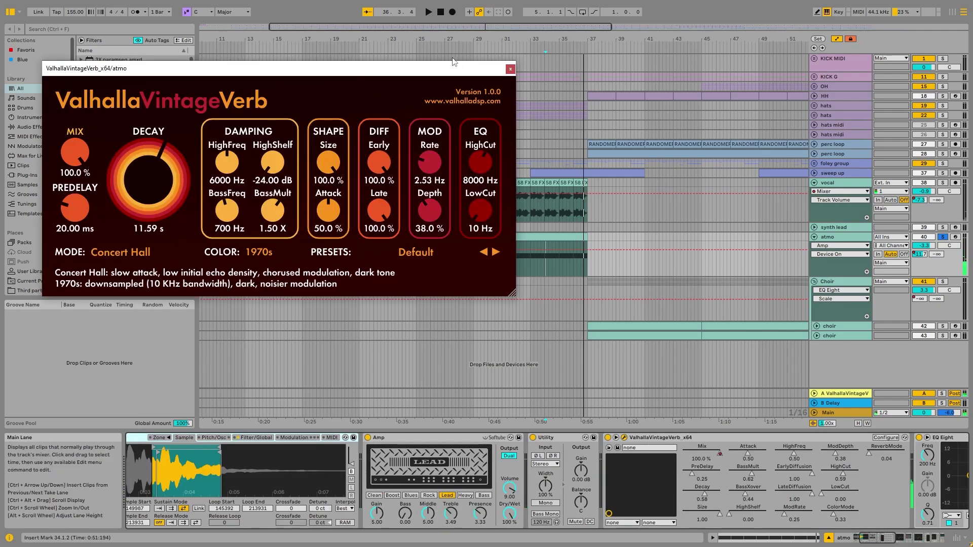
click(516, 66)
drag(872, 537, 943, 534)
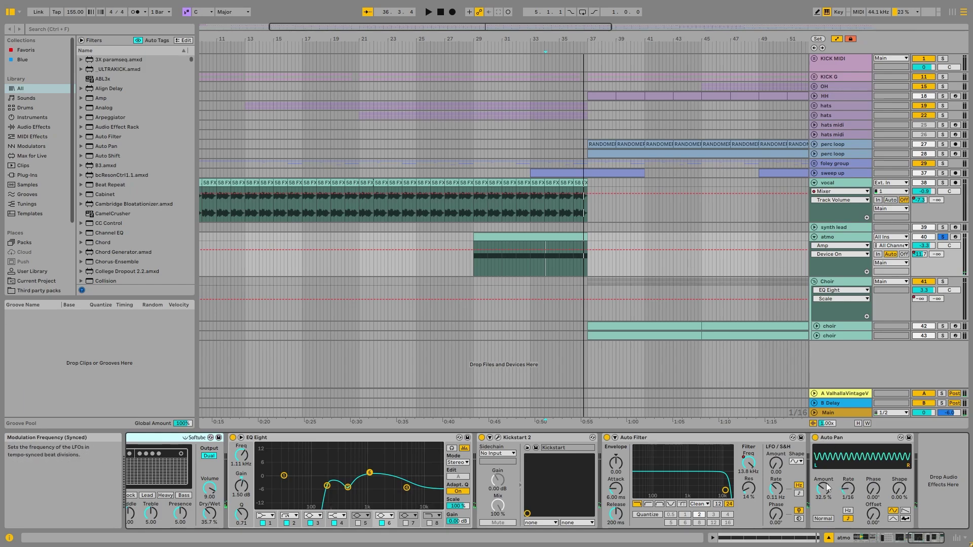
Set the atmo track's Auto Pan phase to 2.86° and show the automation lane for its sync rate.
drag(873, 489, 873, 474)
right_click(848, 490)
click(560, 273)
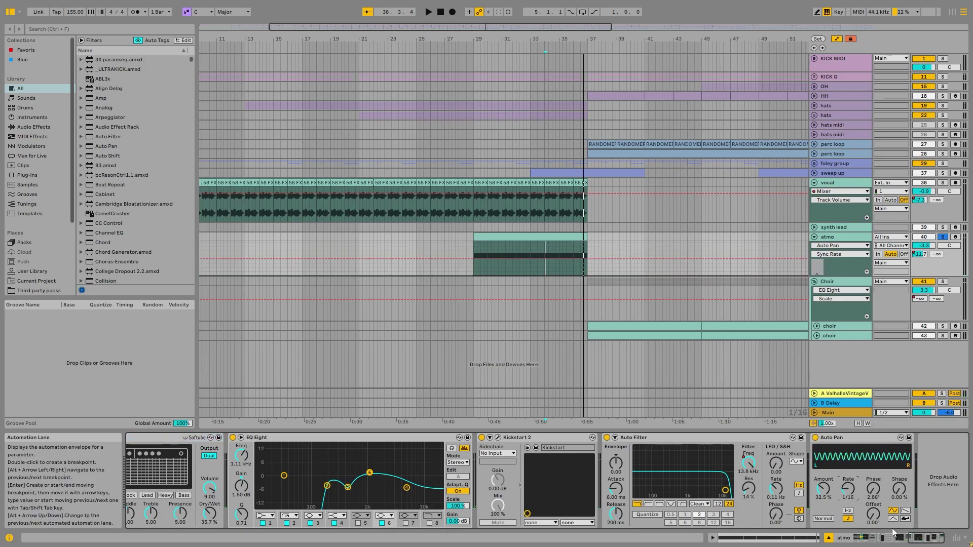
Play the atmo track from bar 35, set Auto Pan's amount to 34.1 %, and show the amount's automation lane.
click(564, 276)
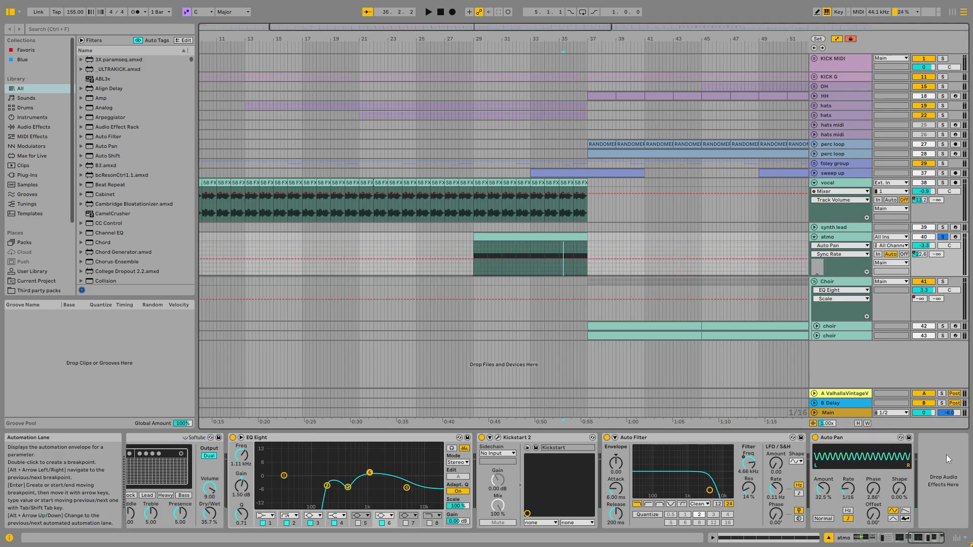
key(space)
mouse_move(823, 489)
mouse_down()
mouse_move(824, 455)
mouse_move(824, 488)
mouse_up()
key(space)
right_click(825, 488)
click(764, 428)
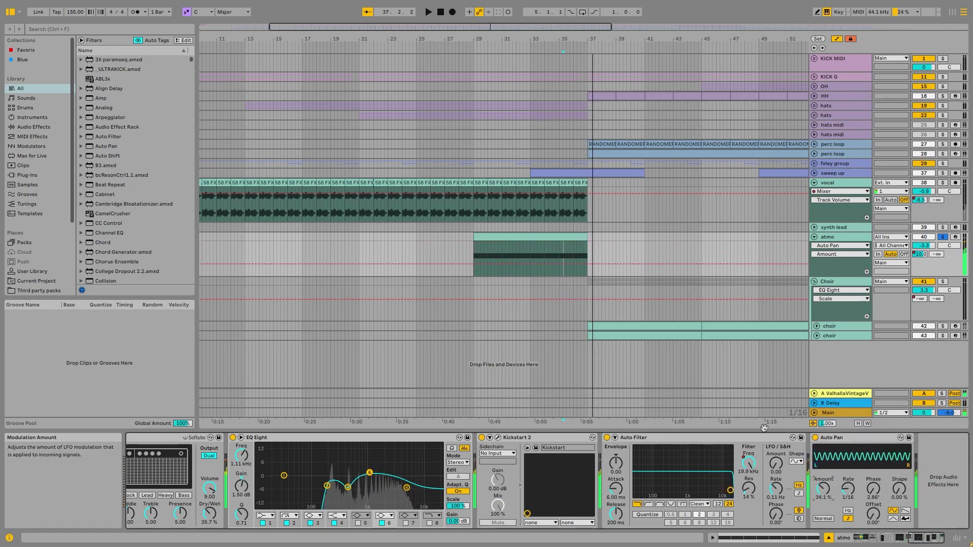
Solo the Choir group and play it from bar 37, folding the atmo track and unfolding the group.
click(815, 238)
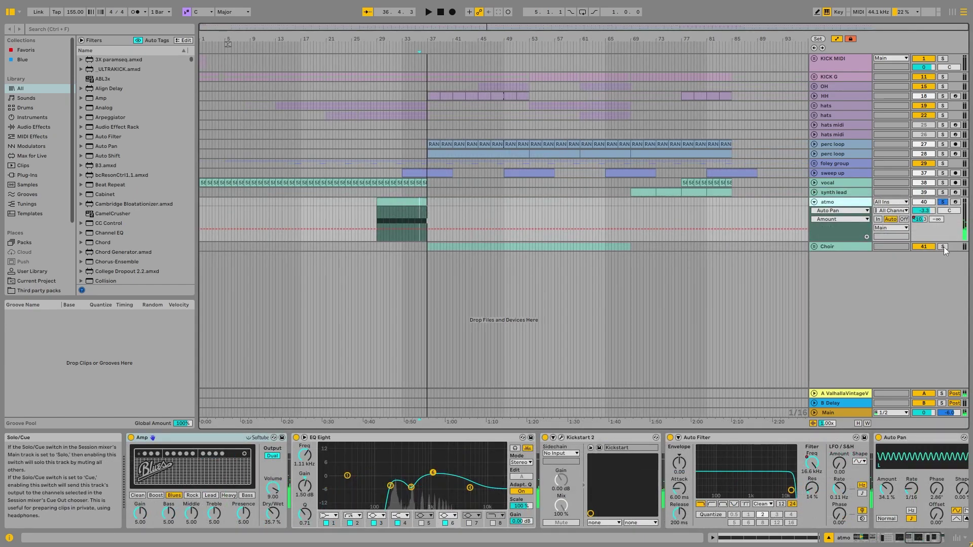
click(942, 247)
key(space)
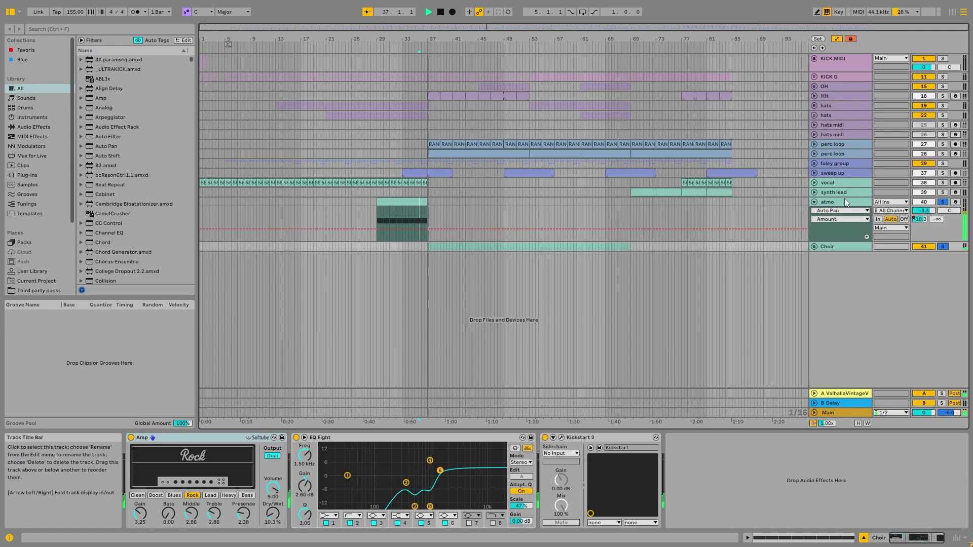
click(814, 203)
click(815, 212)
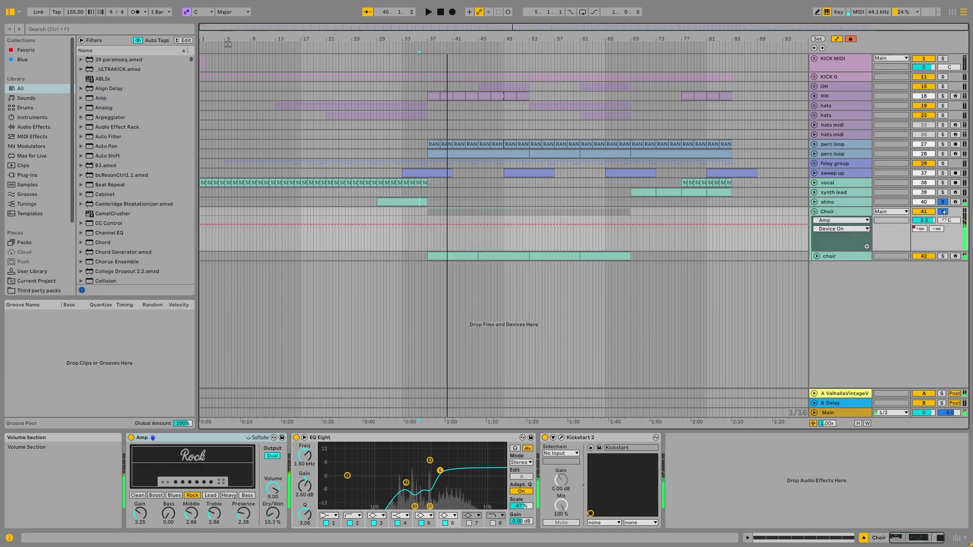
Examine the choir track's sampler instrument, the notes of its clip at bar 37, and its Amp.
click(849, 257)
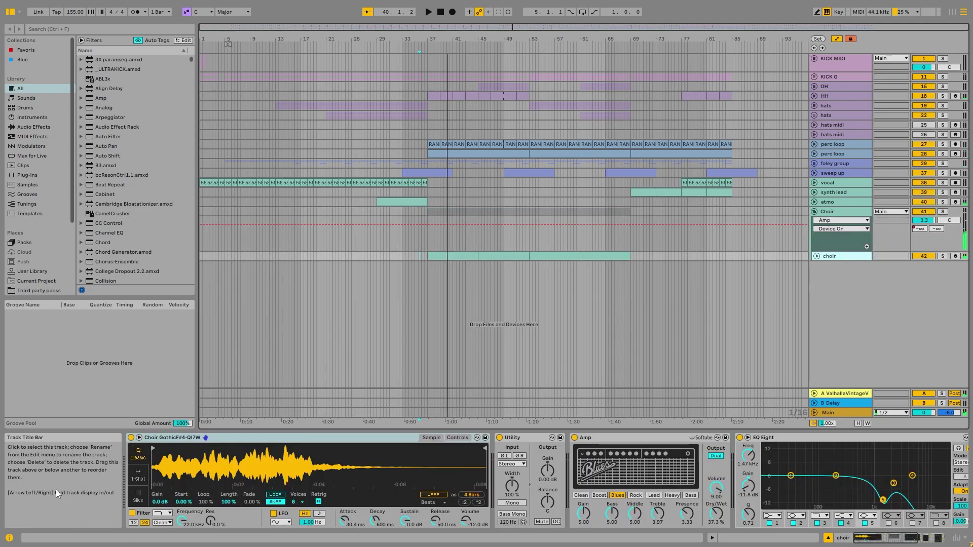
click(255, 439)
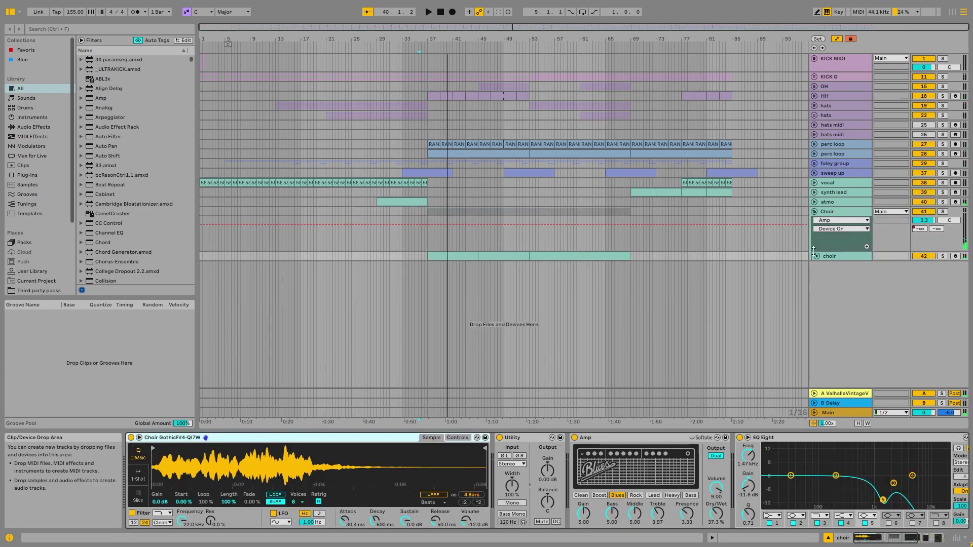
click(817, 256)
double_click(458, 256)
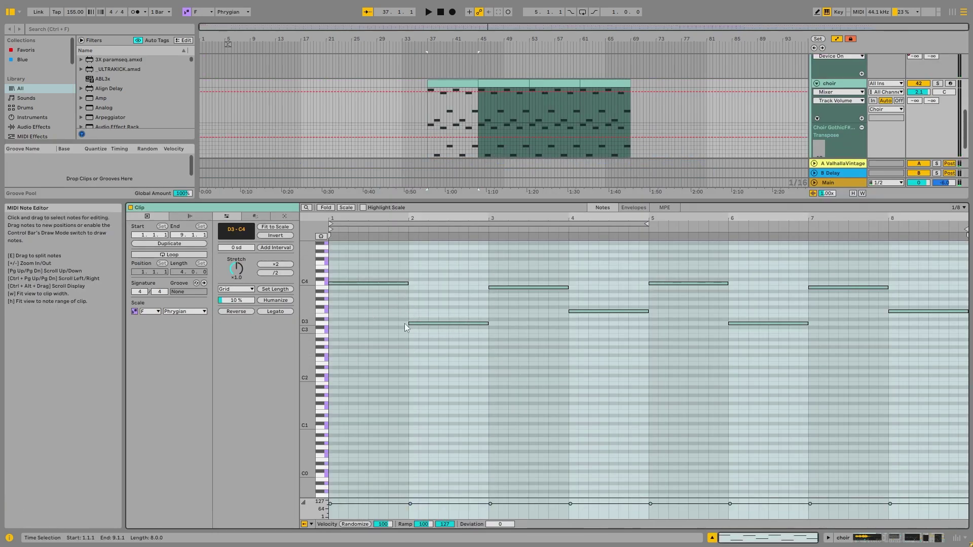
double_click(834, 83)
click(623, 438)
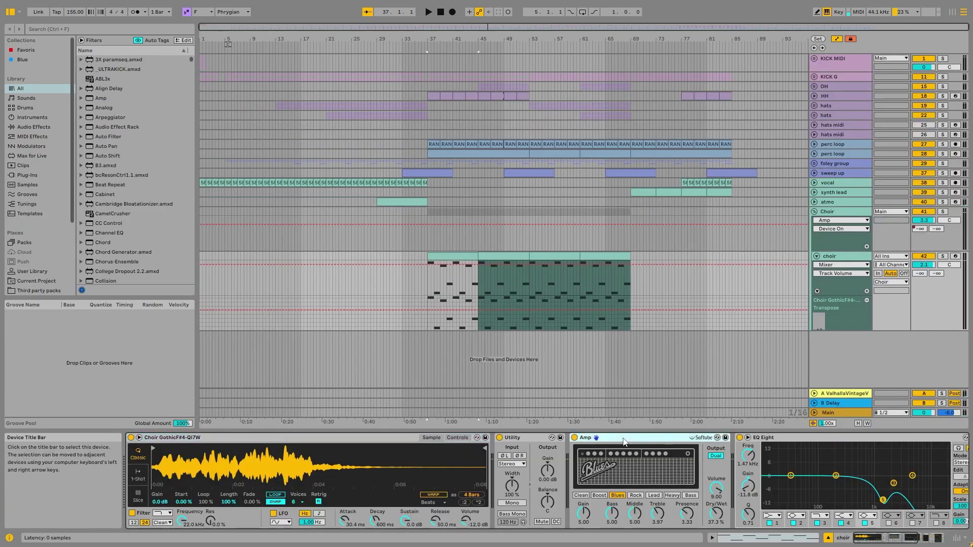
Solo the choir track, select its clip in bars 37 to 45, and bring up the Choir group's effects.
click(943, 257)
drag(886, 537, 913, 536)
click(860, 225)
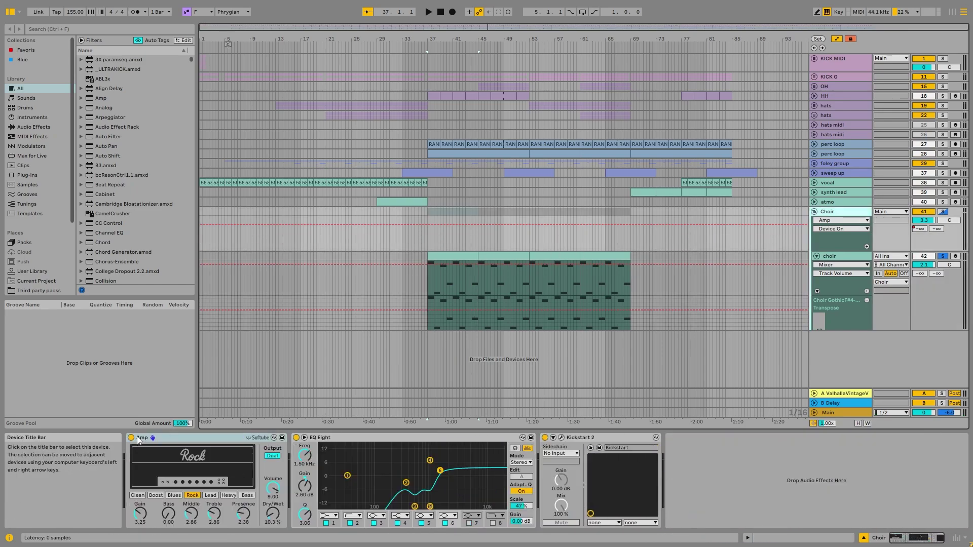
click(476, 257)
click(857, 221)
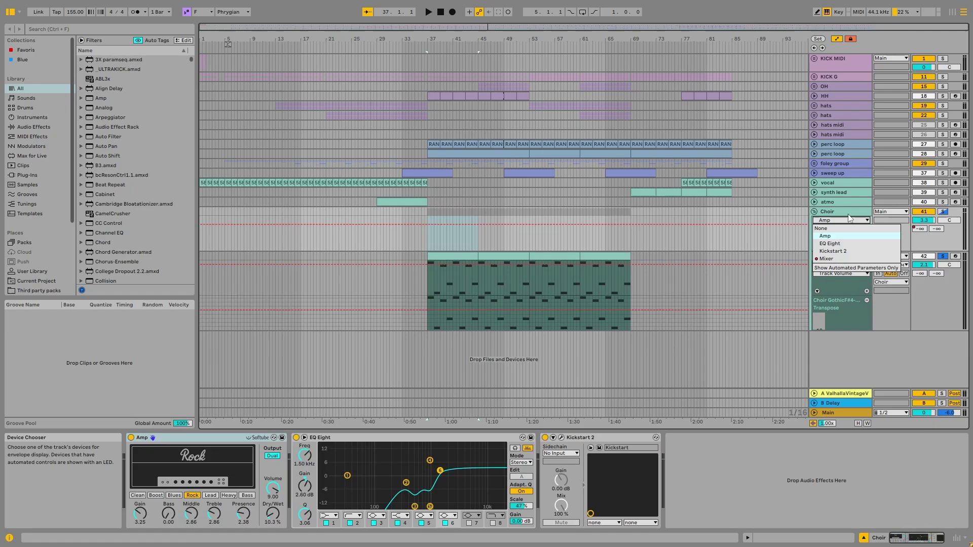
click(861, 213)
Play the choir from bar 37, switching the Choir group's Amp off and back on to compare.
click(131, 438)
key(space)
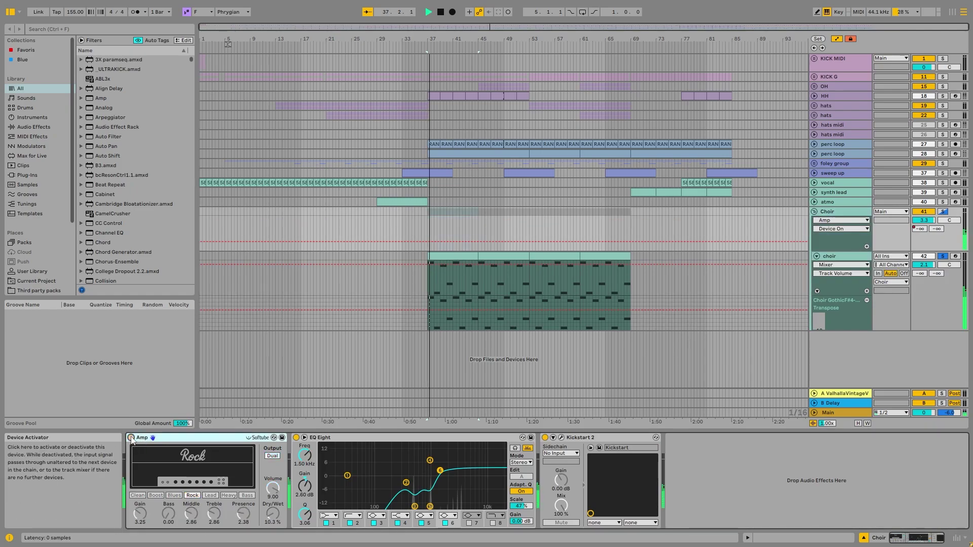
click(131, 439)
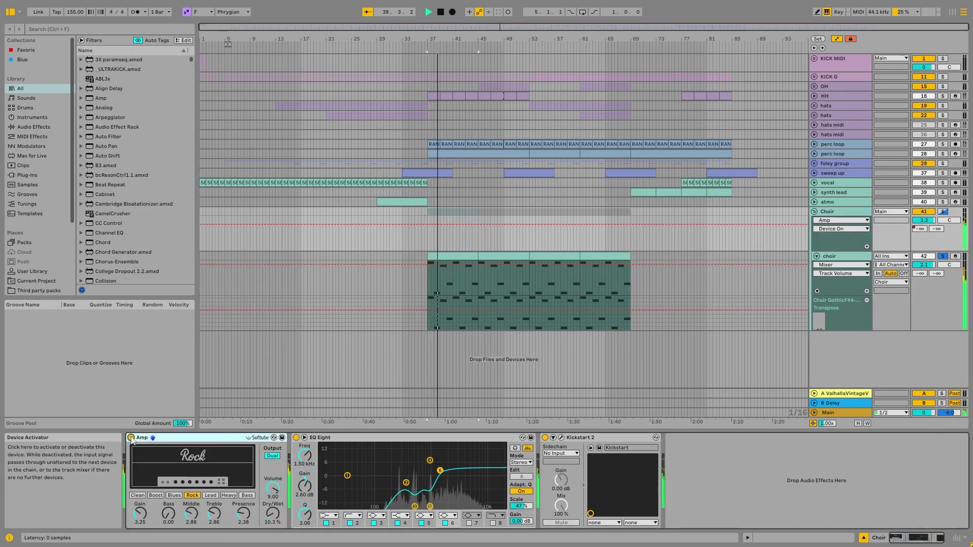
key(space)
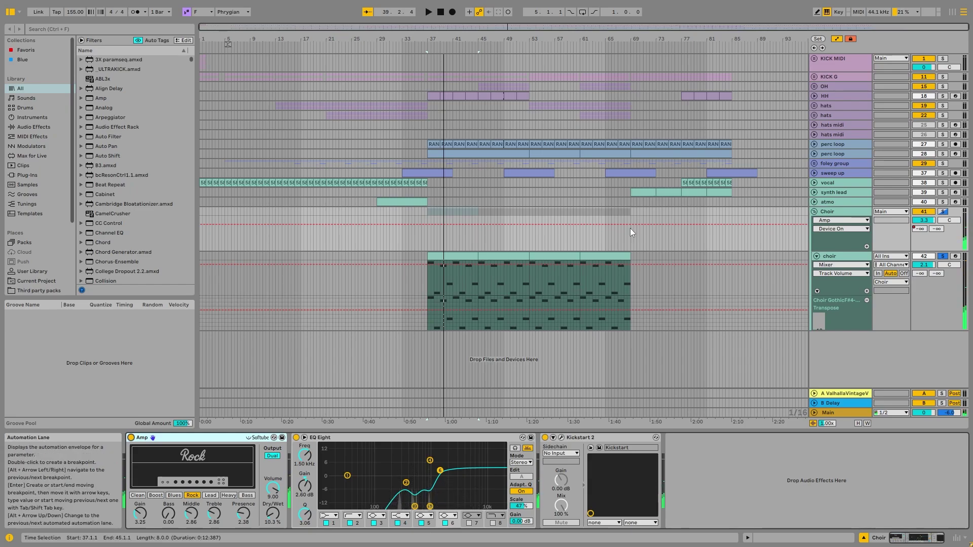
Go through the choir track's Amp, EQ Eight, ValhallaVintageVerb and Delay, viewing the reverb's settings window.
click(871, 257)
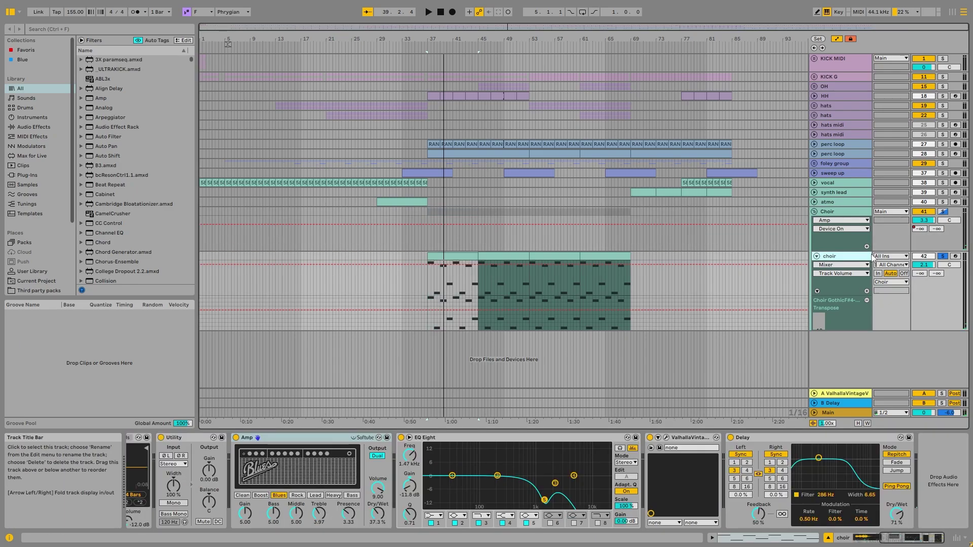
click(340, 482)
drag(892, 539, 870, 546)
click(576, 498)
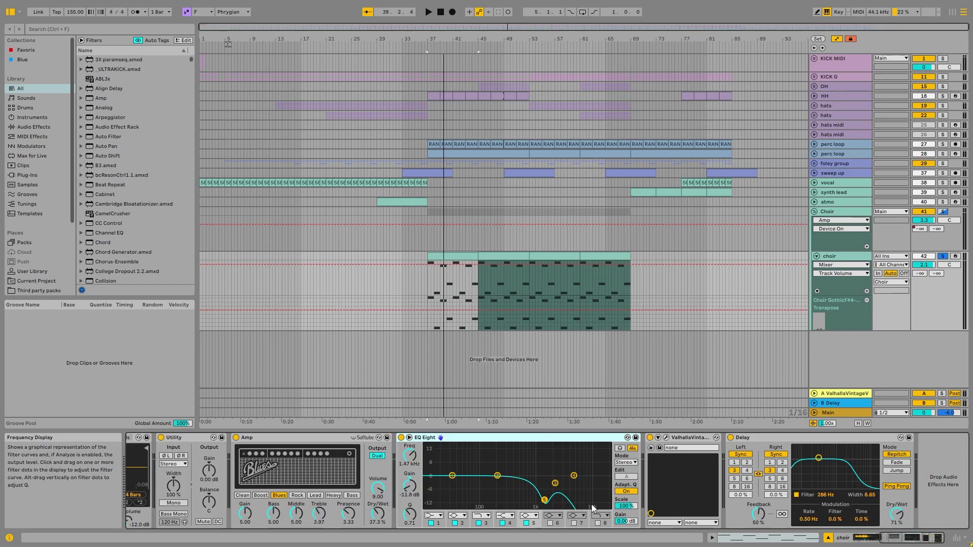
click(666, 437)
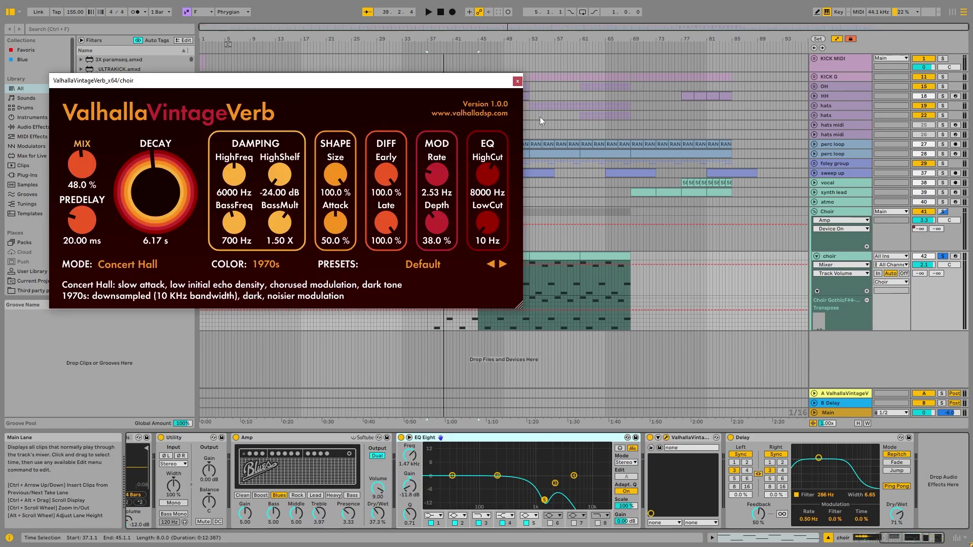
click(517, 81)
click(765, 437)
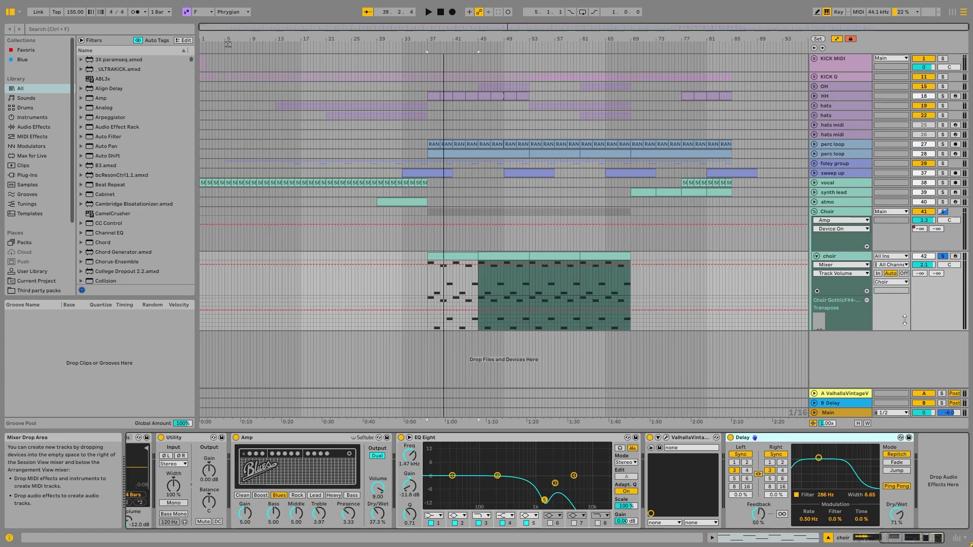
Fold the choir track and go through the Choir group's EQ Eight and Kickstart 2 effects.
click(817, 256)
click(834, 212)
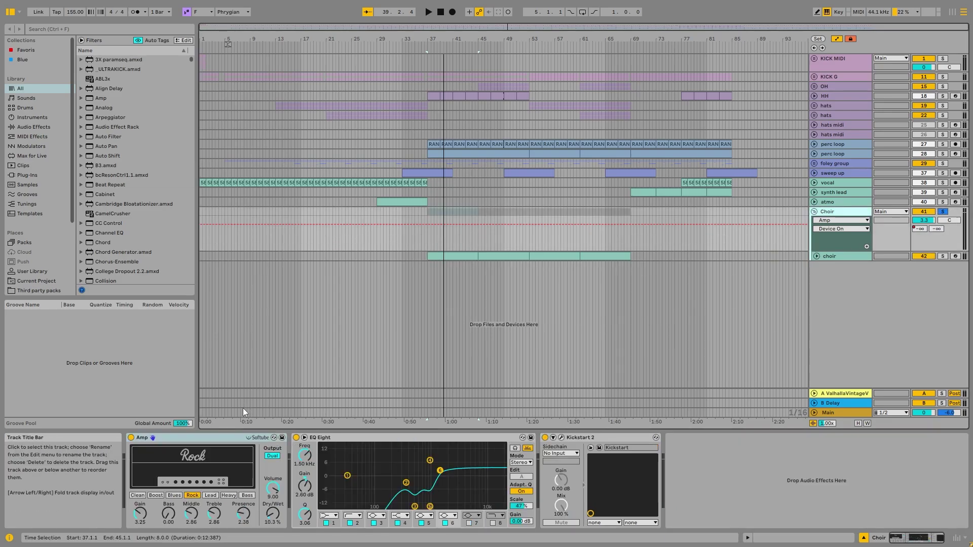
click(381, 439)
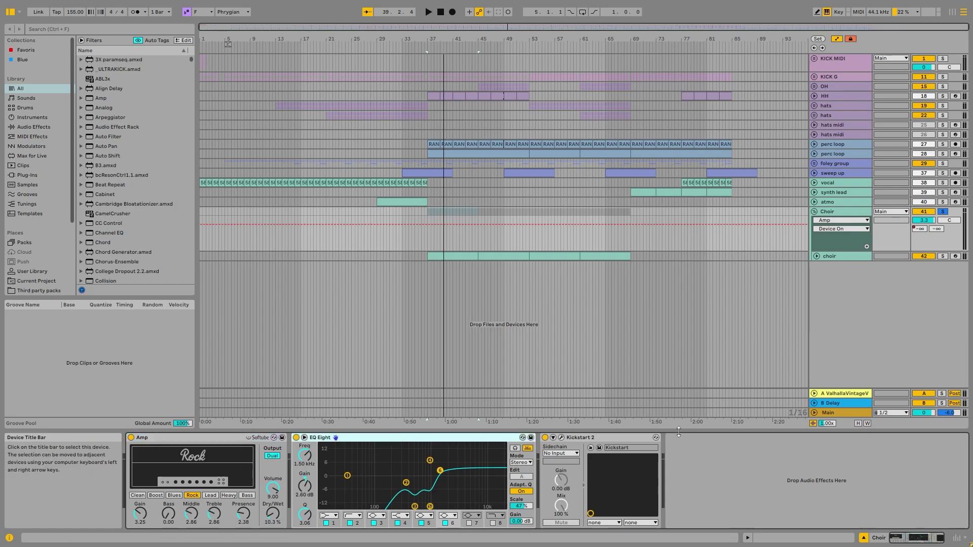
click(558, 439)
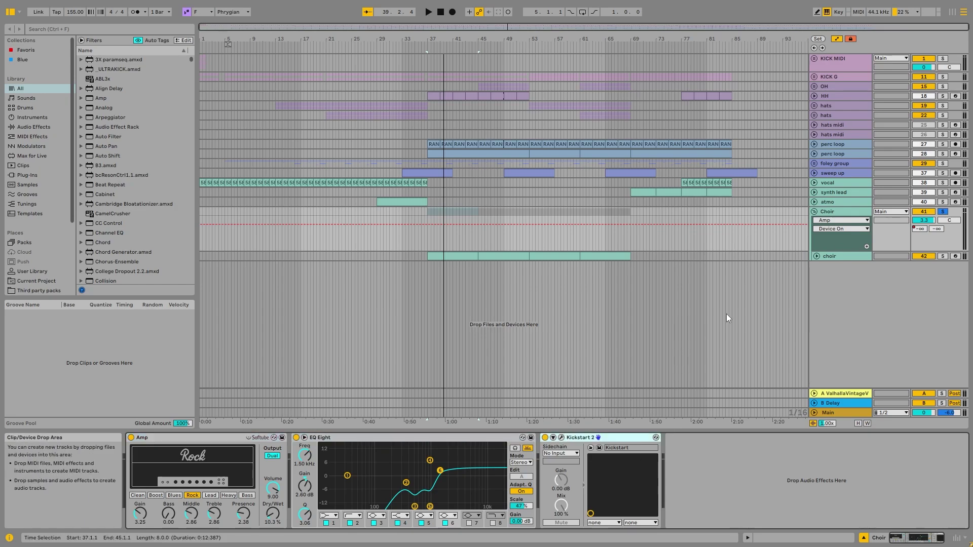
Fold the Choir group, unfold the soloed synth lead track, and play its clip from bar 69.
click(814, 212)
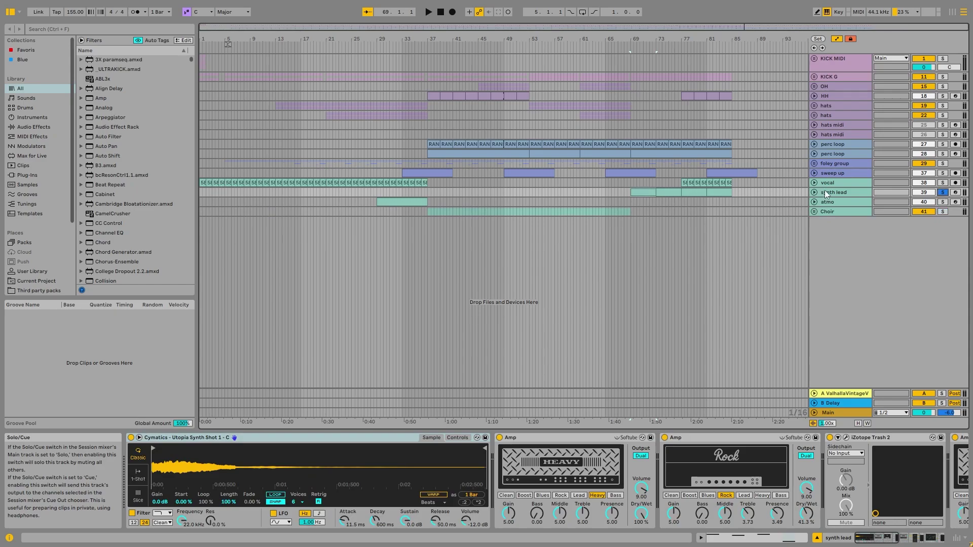
click(817, 184)
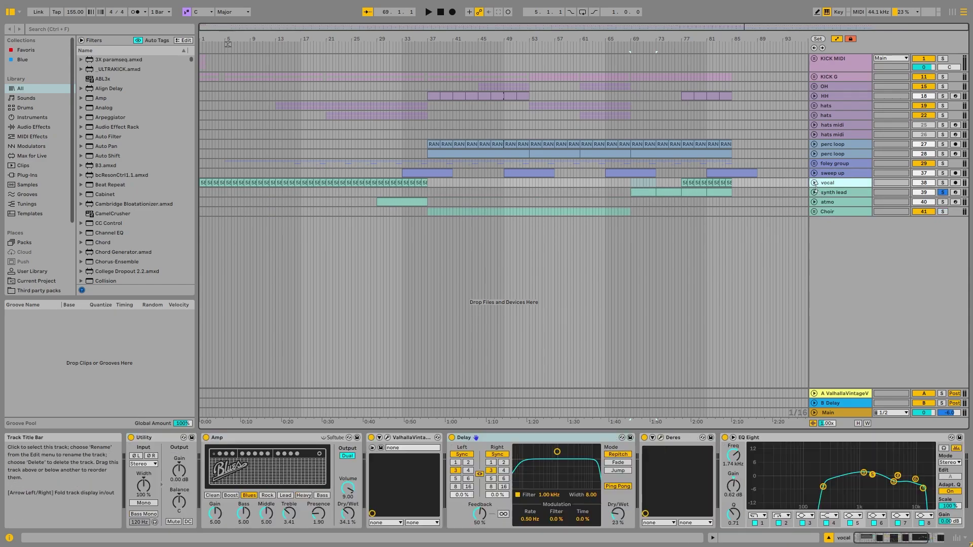
click(815, 193)
click(831, 192)
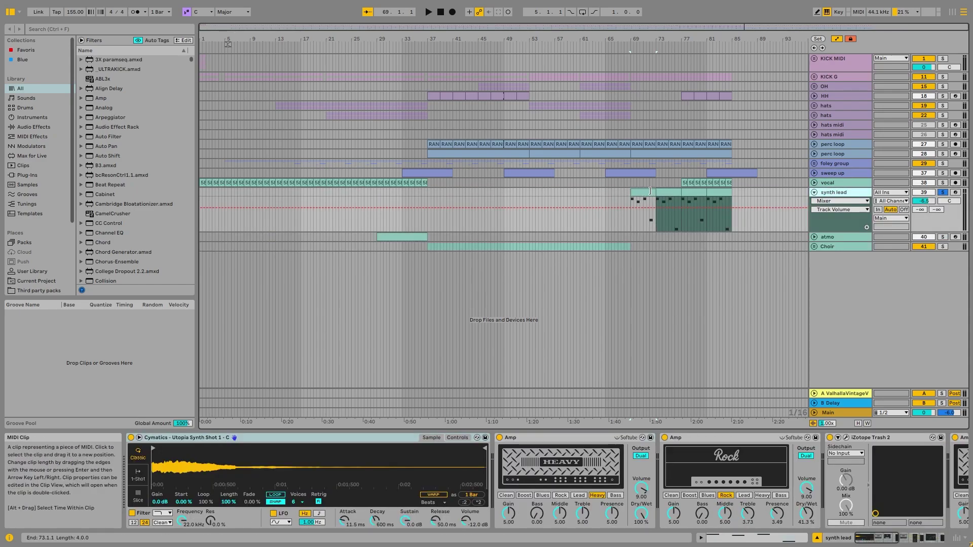
key(space)
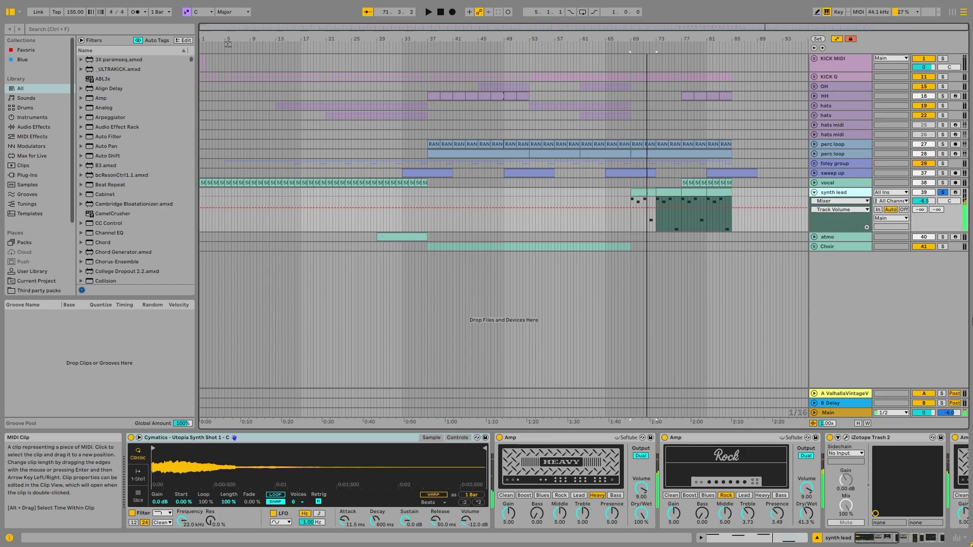
Play the synth lead with its Amps and iZotope Trash 2 switched off to hear the dry sound, and switch them back on.
mouse_move(878, 539)
mouse_down()
mouse_move(909, 543)
mouse_move(883, 544)
mouse_up()
click(814, 437)
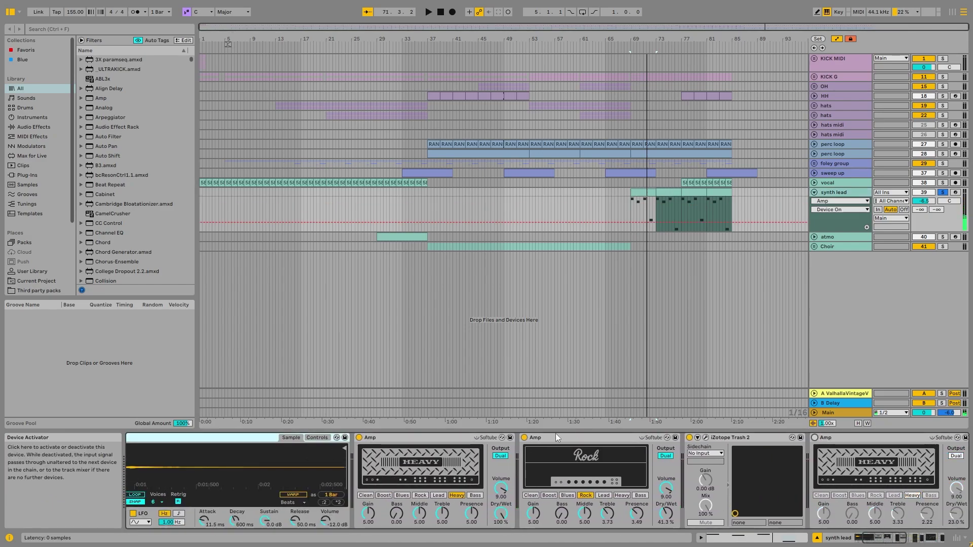
key(space)
click(360, 437)
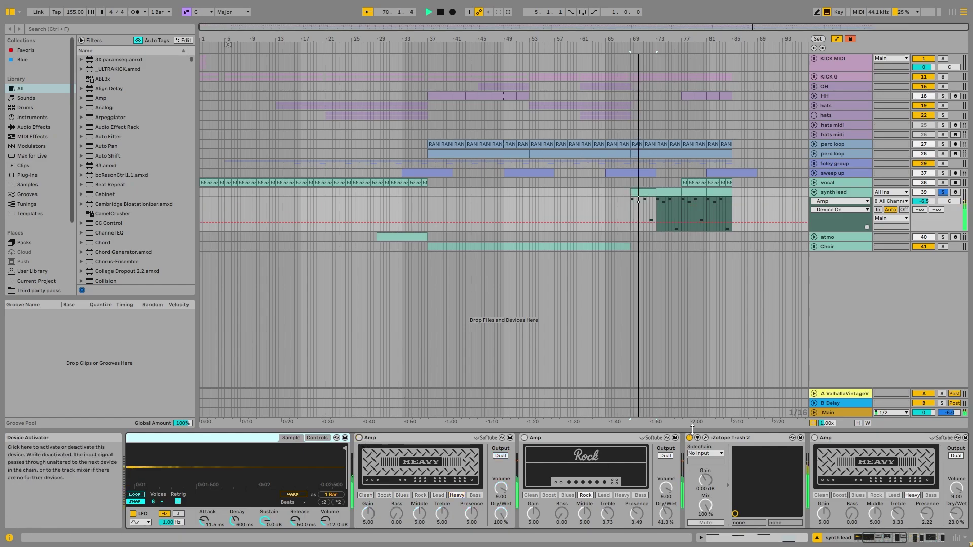
click(690, 437)
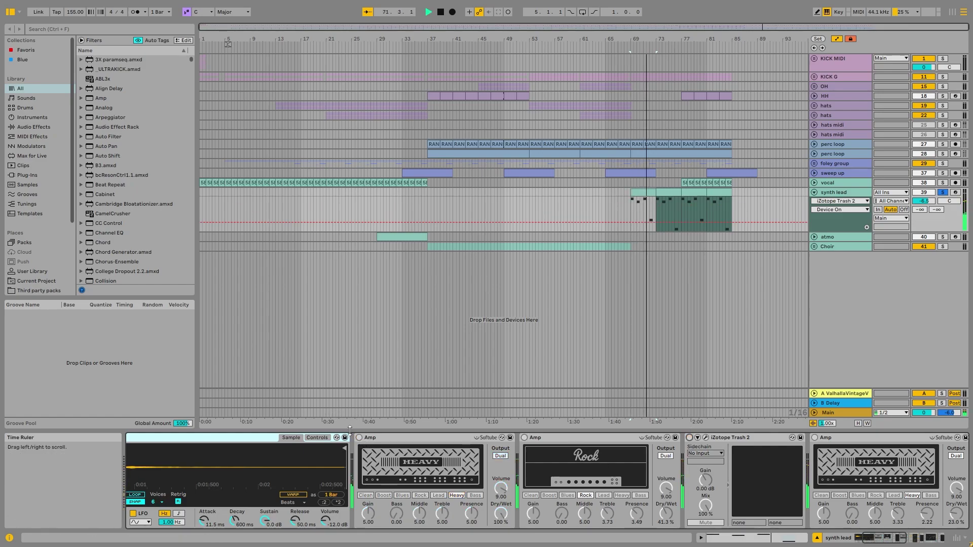
click(863, 539)
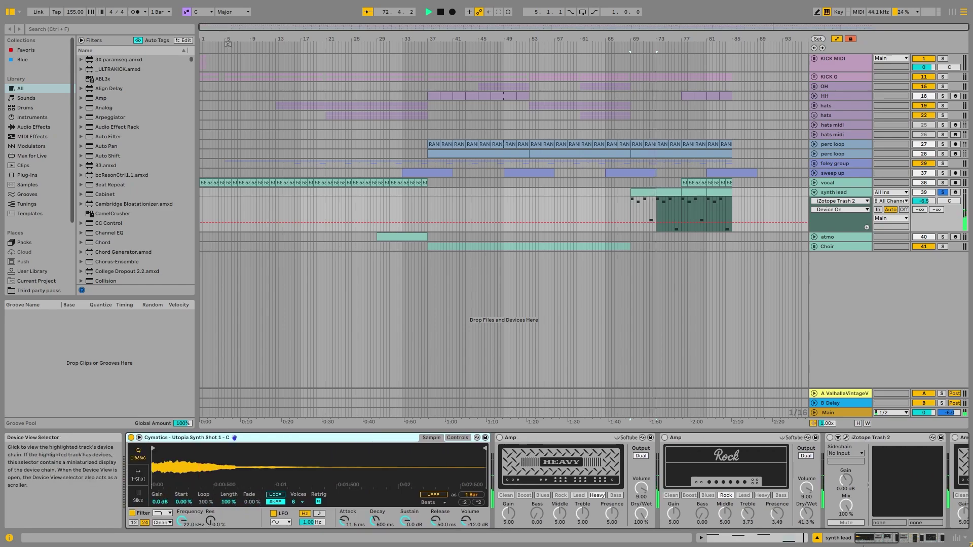
key(space)
click(499, 437)
click(665, 437)
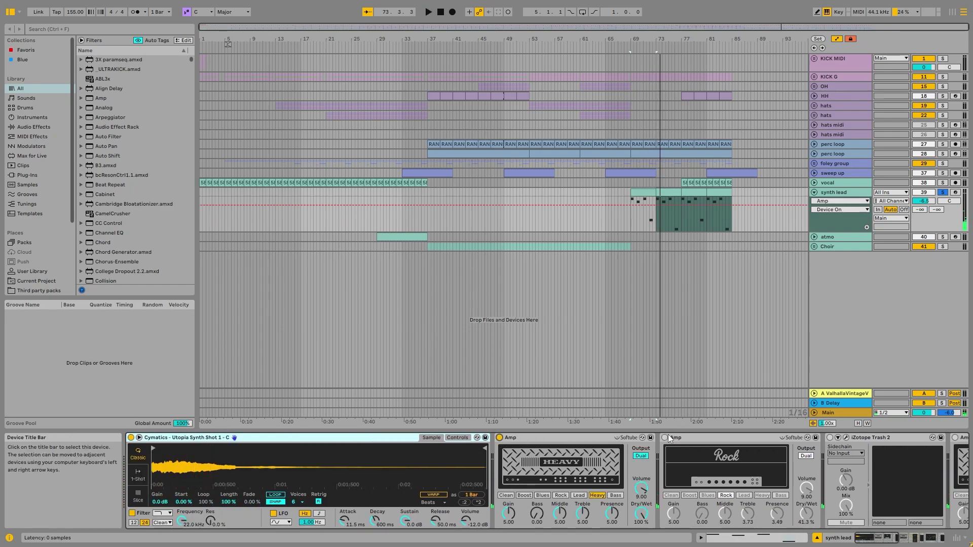
click(831, 439)
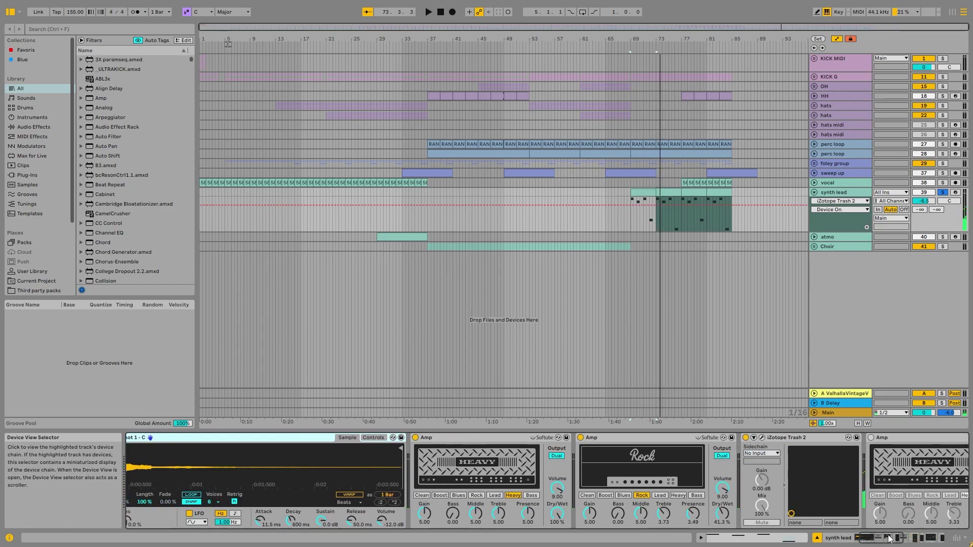
View the synth lead's iZotope Trash 2 window during playback and close it.
click(499, 437)
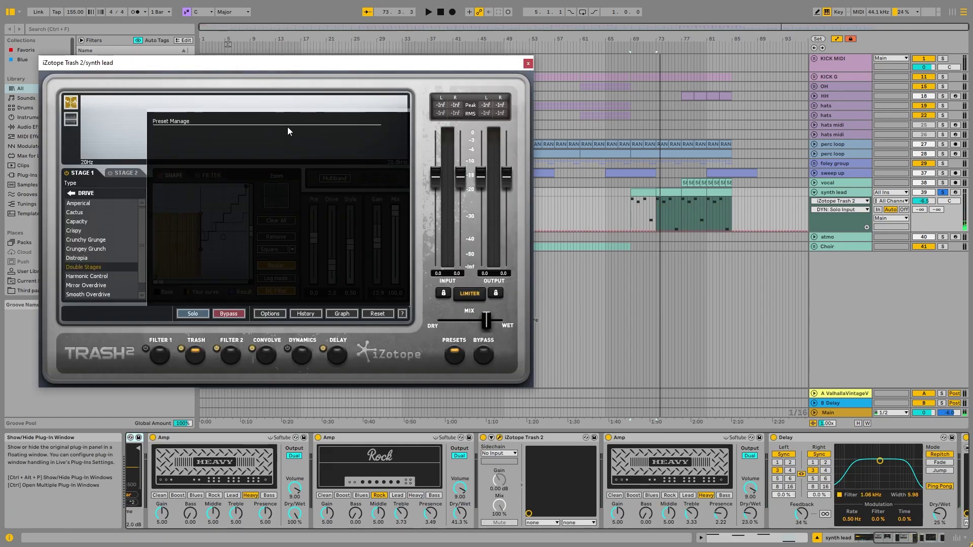
key(space)
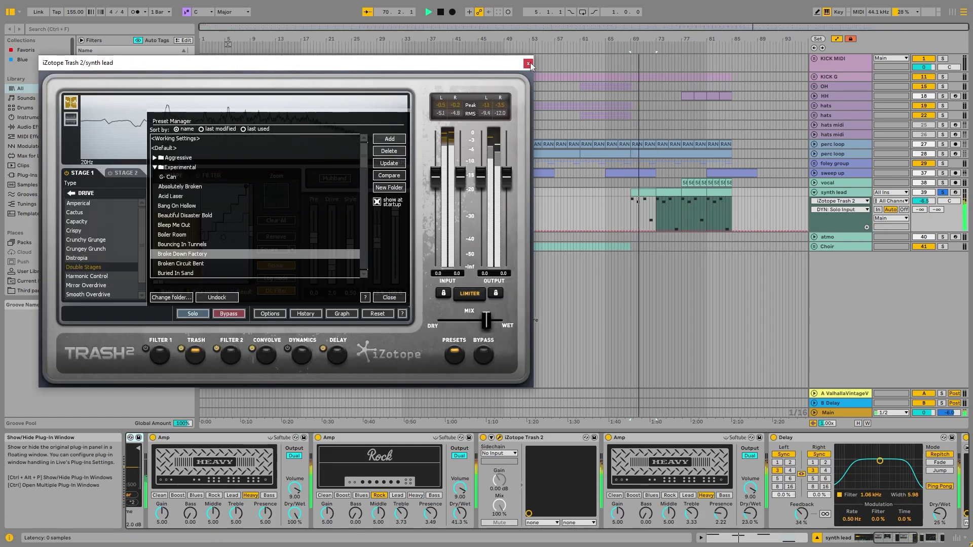
click(528, 63)
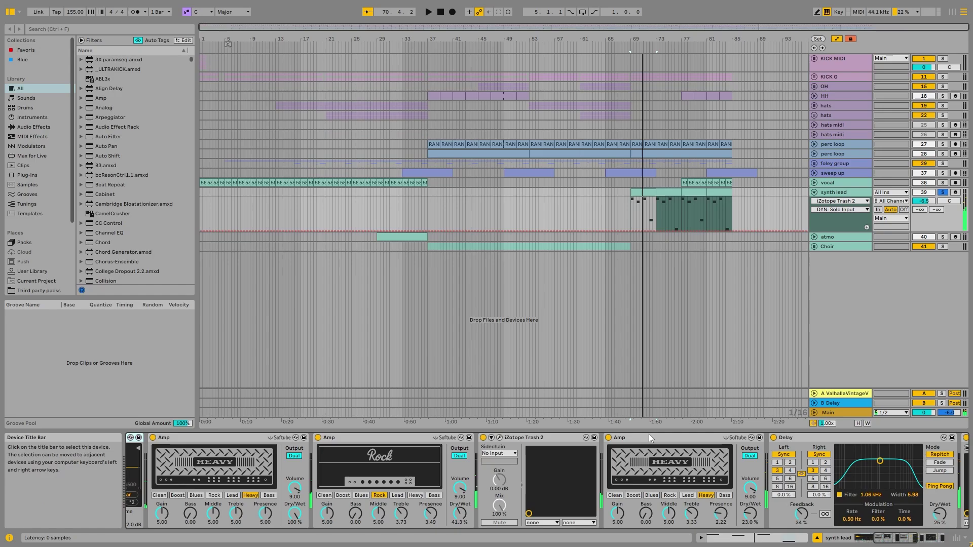
Go through the synth lead's Delay, ValhallaVintageVerb settings window, EQ Eight and Kickstart 2 during playback, and fold the track.
scroll(647, 436, down, 5)
click(589, 438)
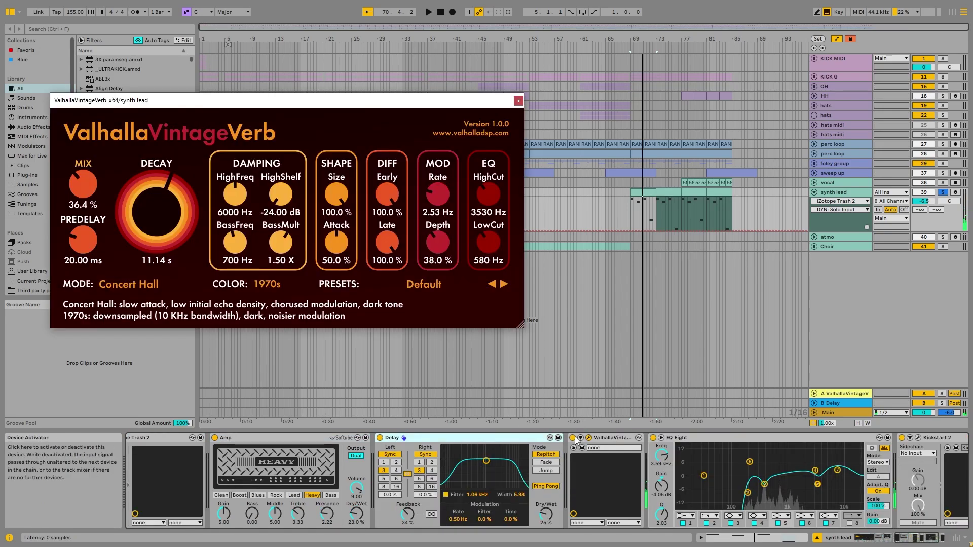
click(380, 438)
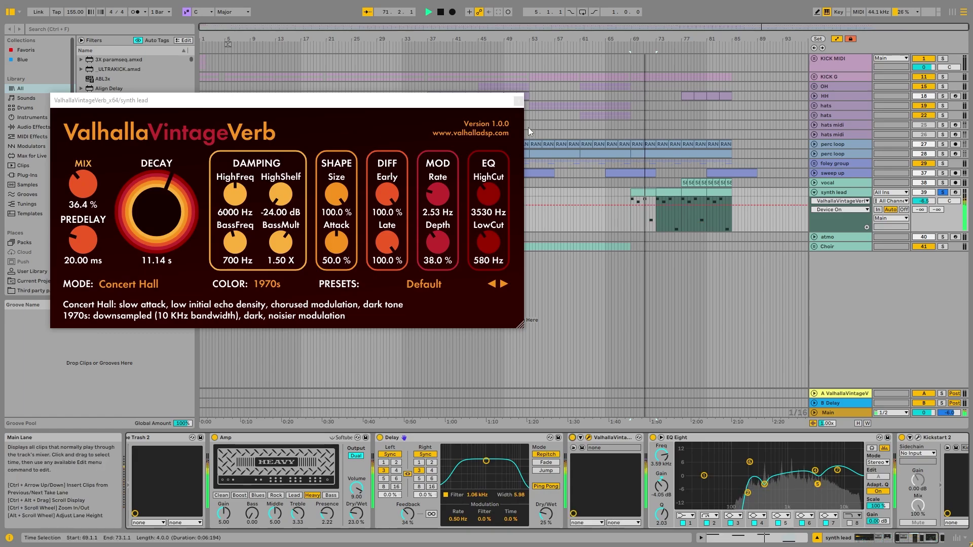
click(519, 101)
key(space)
drag(916, 539, 924, 538)
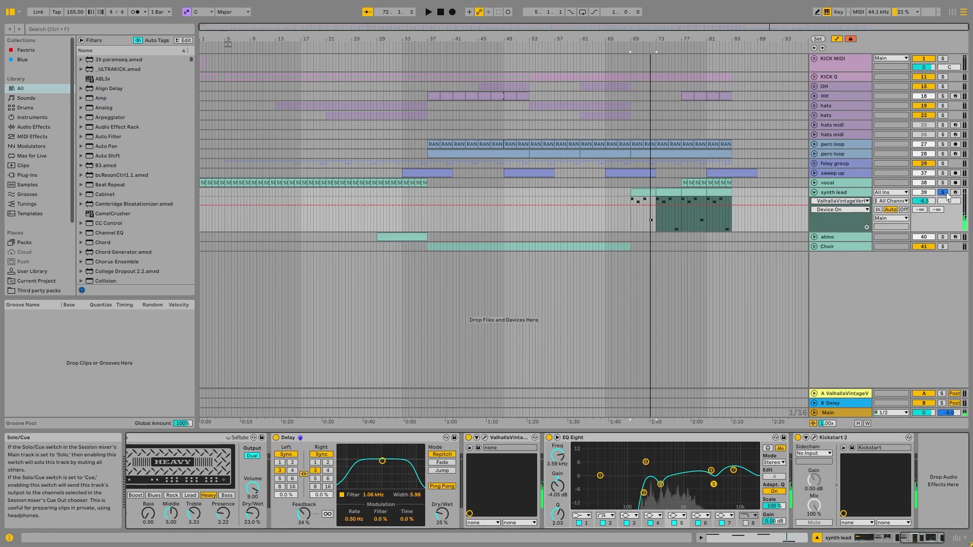
click(814, 193)
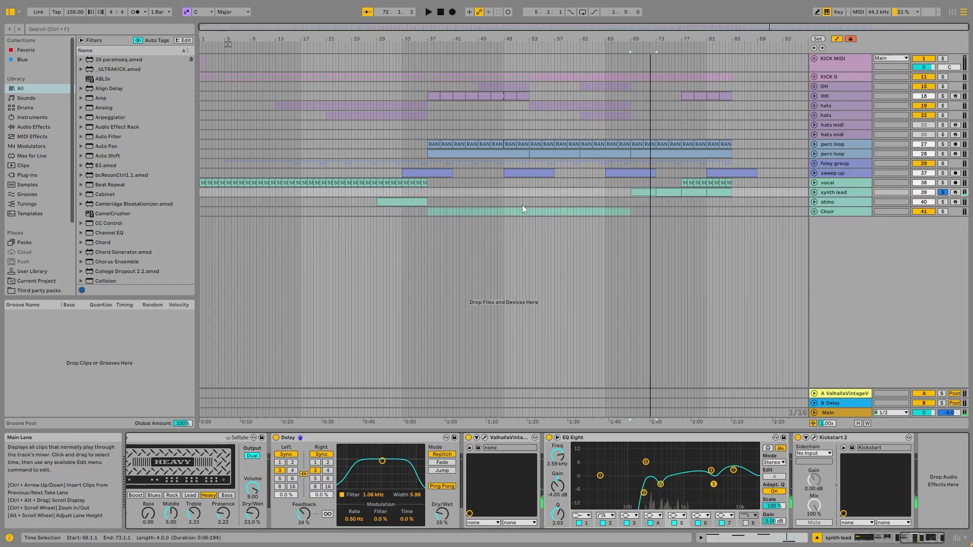
Unsolo the synth lead, select its first clip at bar 69, and play the full mix from there.
click(463, 210)
click(472, 153)
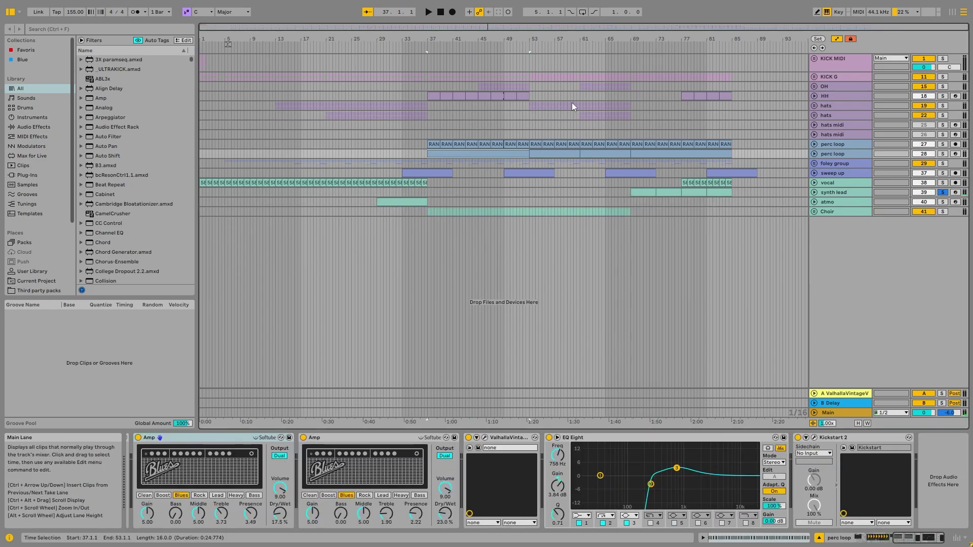
scroll(634, 92, up, 10)
click(652, 192)
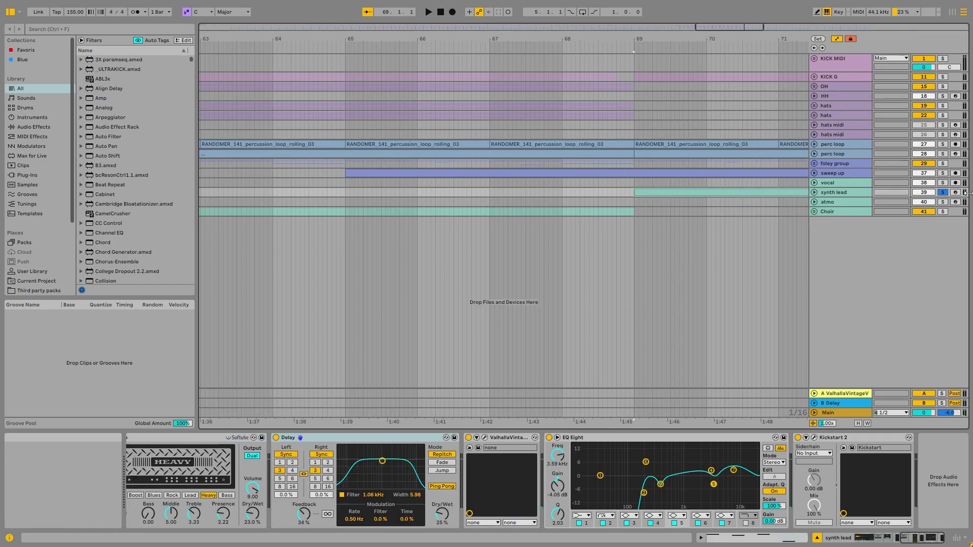
key(space)
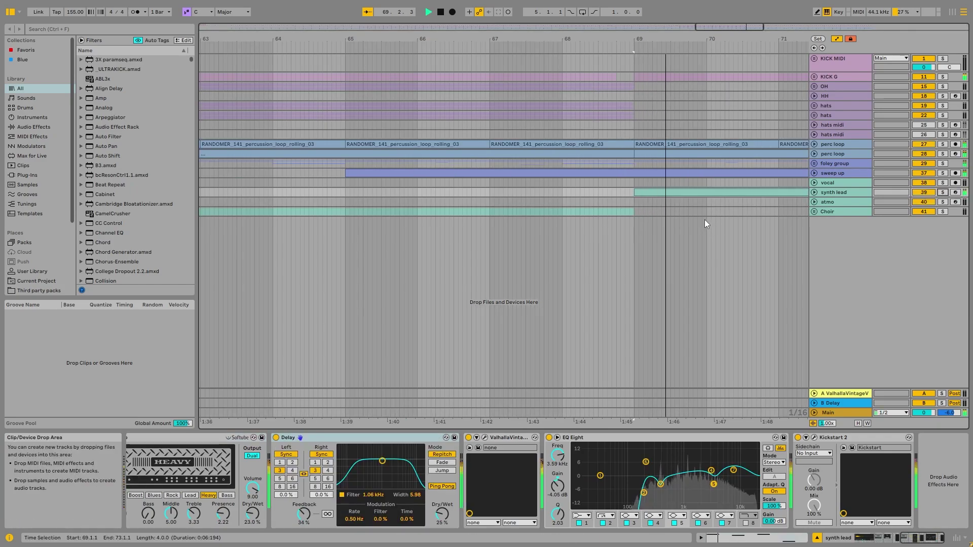
scroll(696, 207, down, 10)
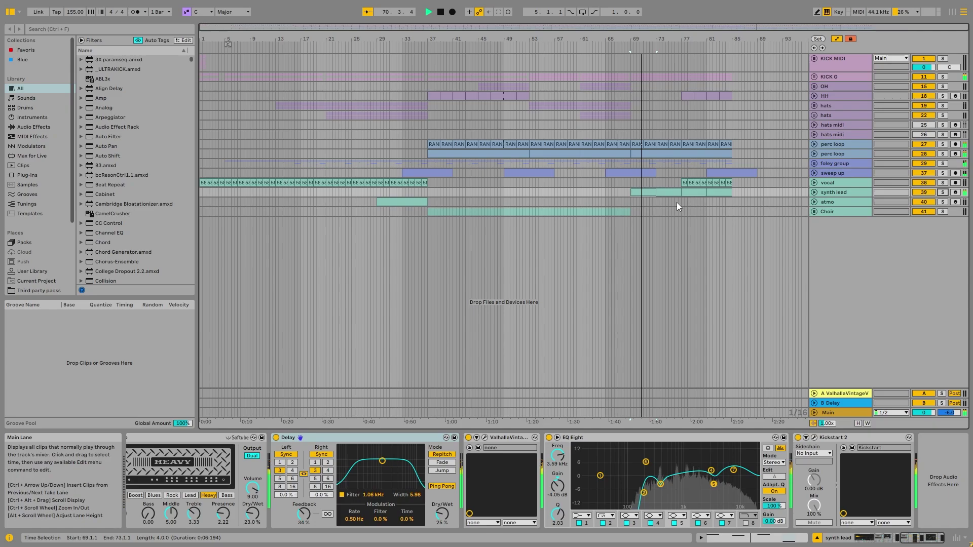
Stop playback and step through the HH track's clips from bar 77 to bar 83.
click(687, 95)
key(space)
key(Right)
key(Right)
key(Right)
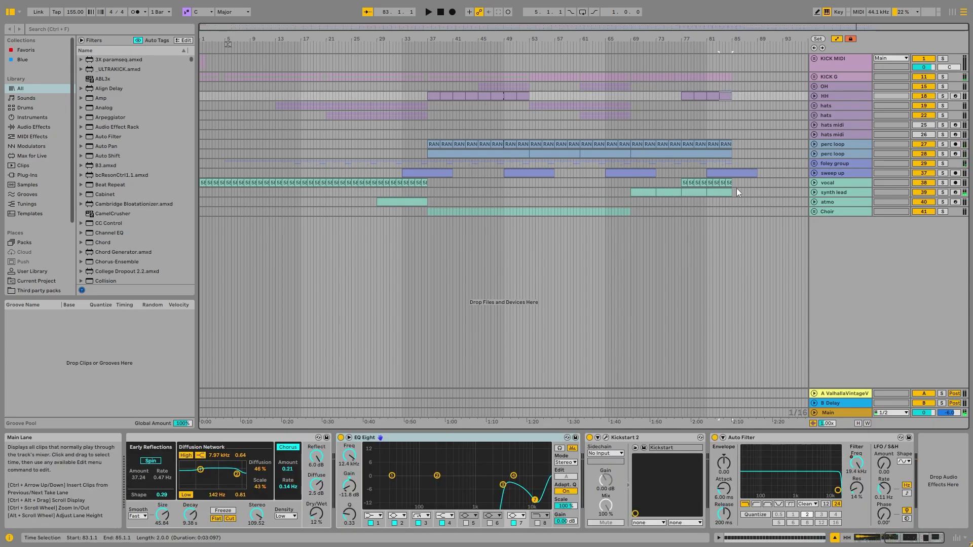
Unfold the vocal track, open its clip at bar 77 to view the pitch setting, and play it soloed.
click(826, 182)
click(814, 183)
click(687, 184)
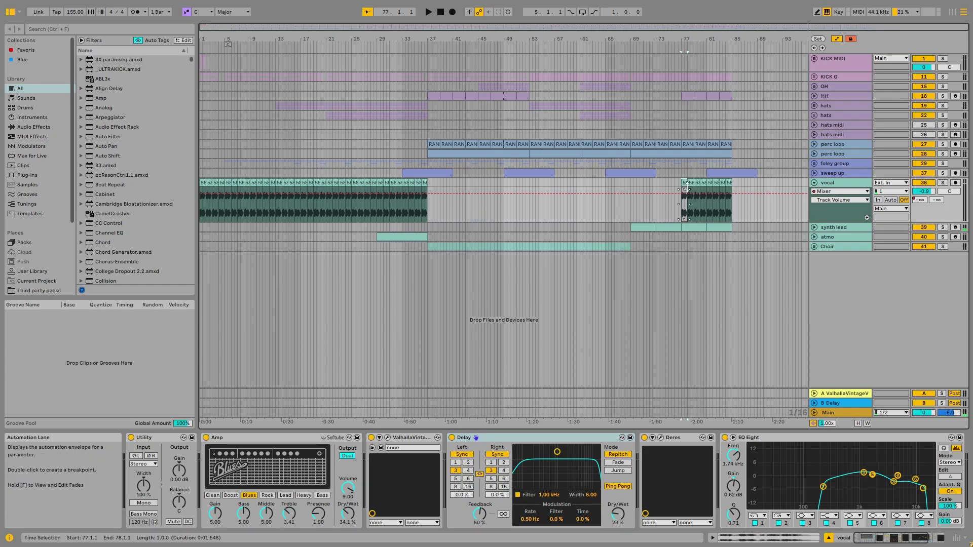
double_click(686, 190)
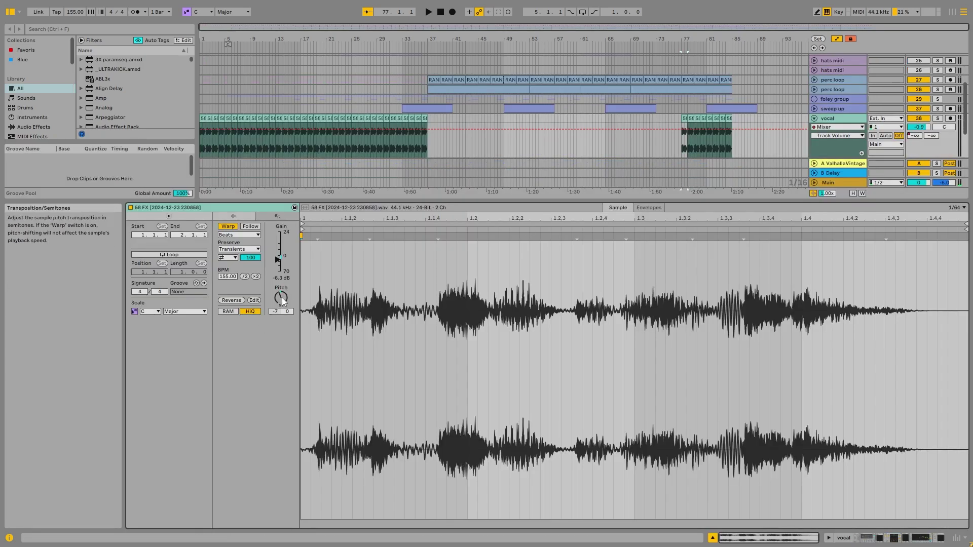
click(938, 118)
key(space)
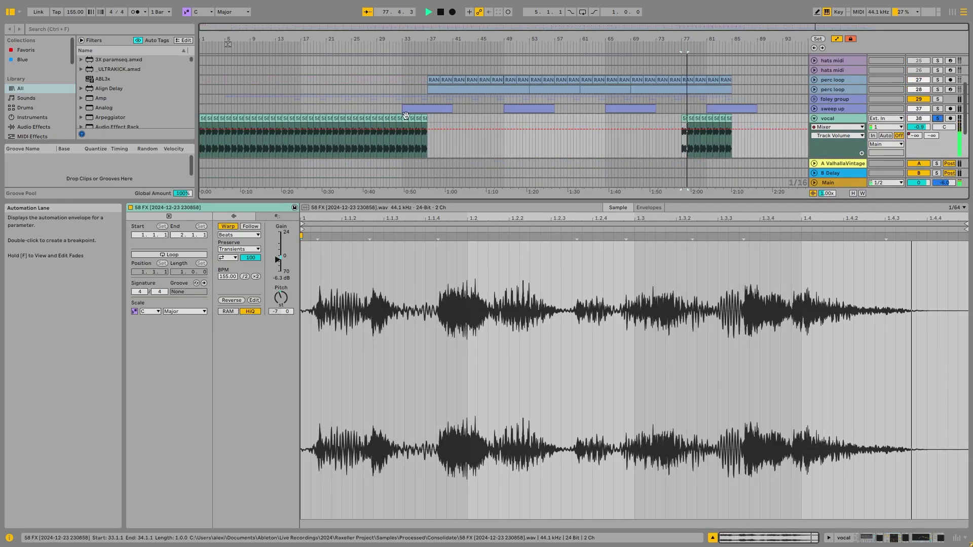
Play the vocal within the full mix at bar 29 and bar 77, and fold the vocal track.
click(380, 122)
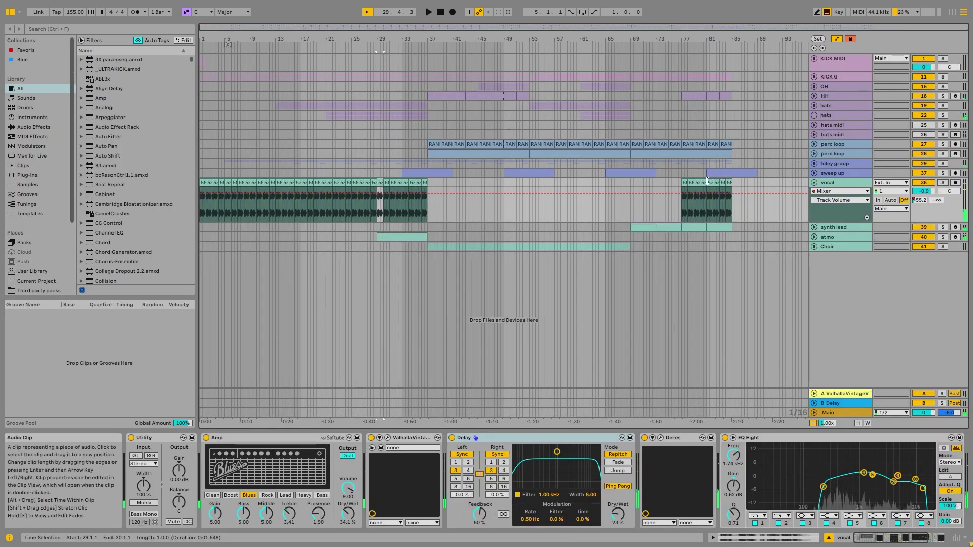
click(690, 182)
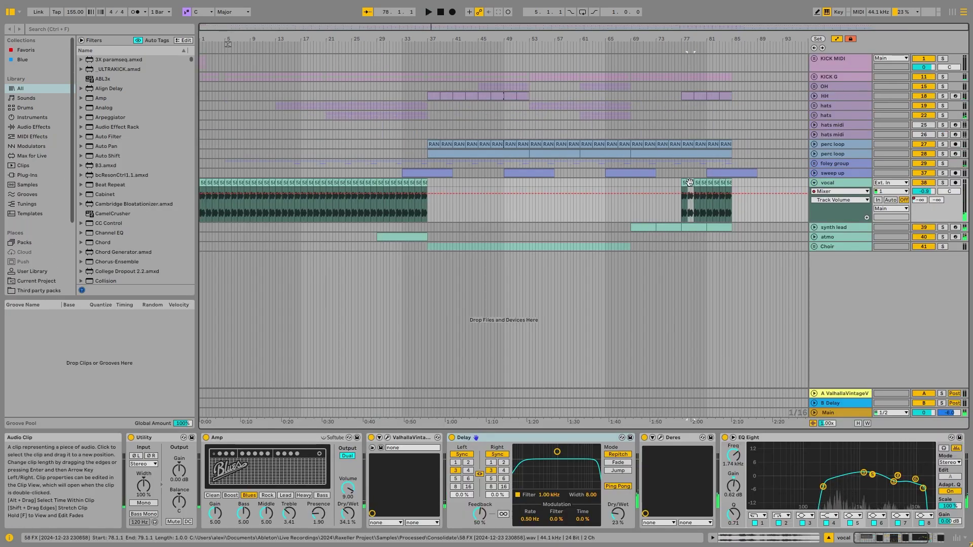
key(space)
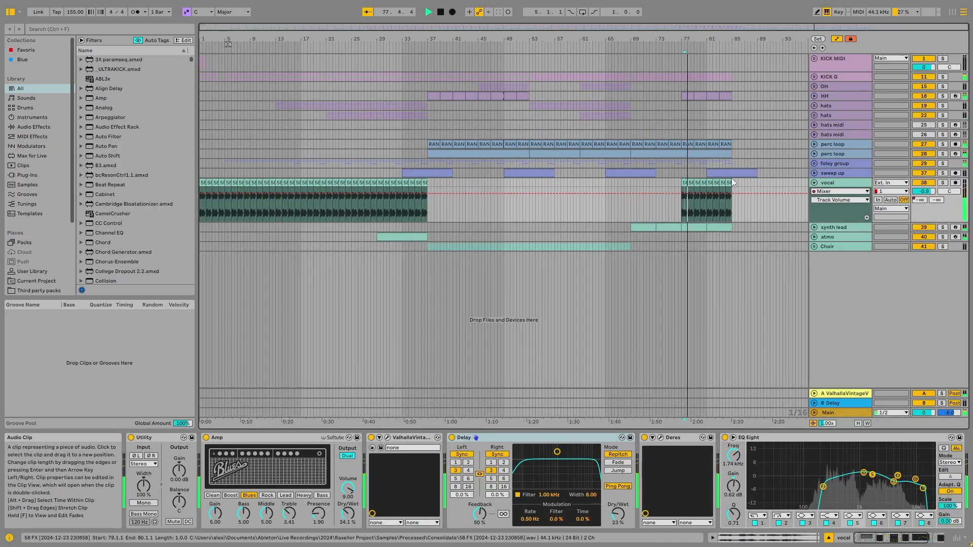
click(833, 182)
key(Left)
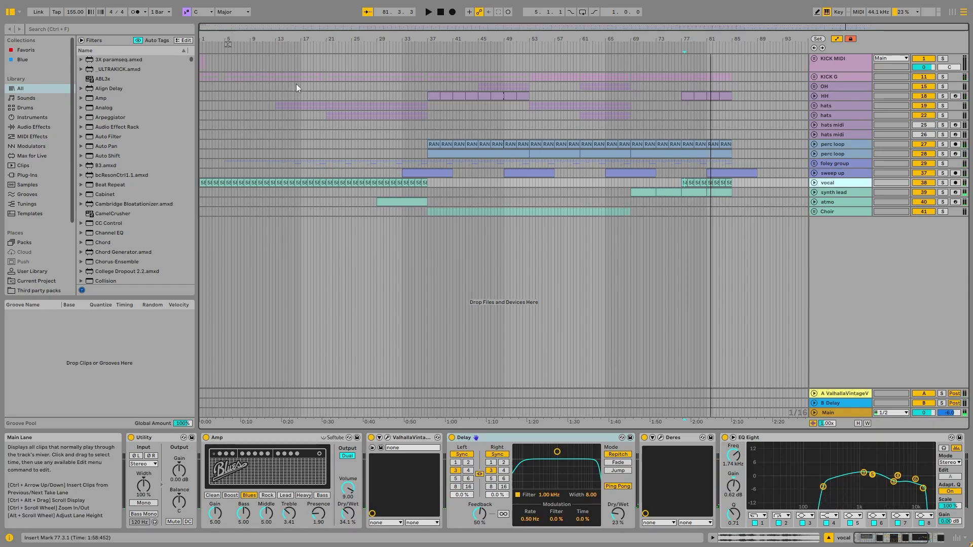
Go through the arrangement's hats, the HH clip at bar 37, and the foley group around bar 64.
drag(289, 107, 355, 116)
click(438, 96)
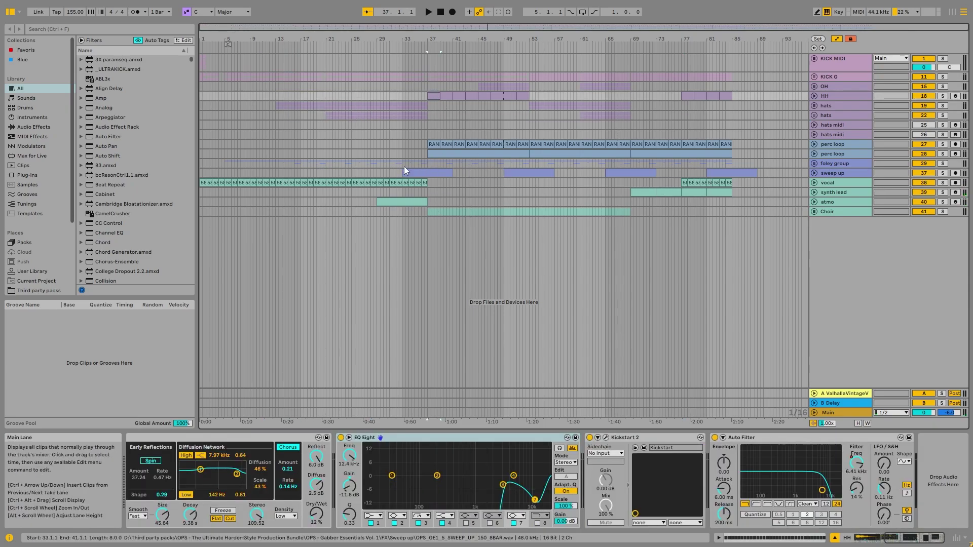
click(424, 162)
click(599, 163)
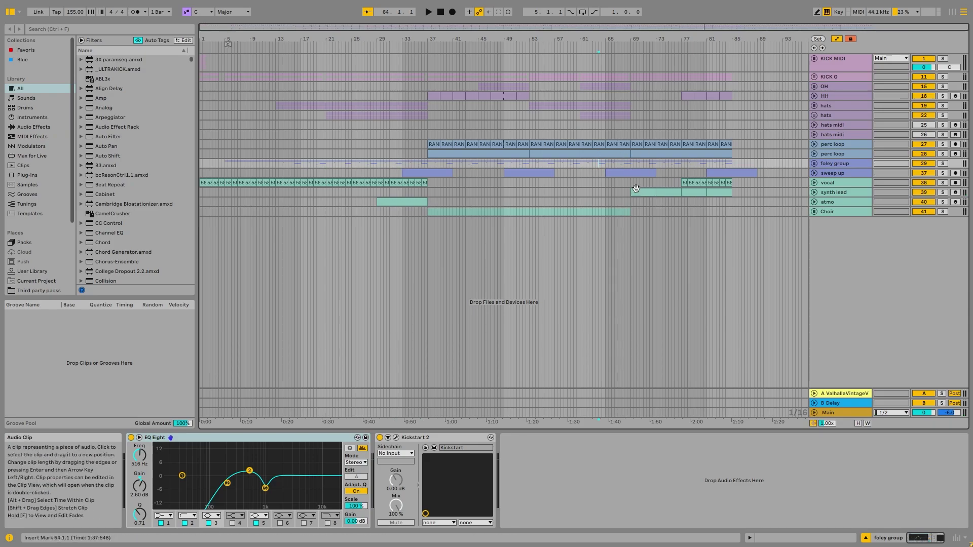
Unfold the synth lead, play its clip at bar 69 soloed, then remove the solo and fold the track.
click(639, 191)
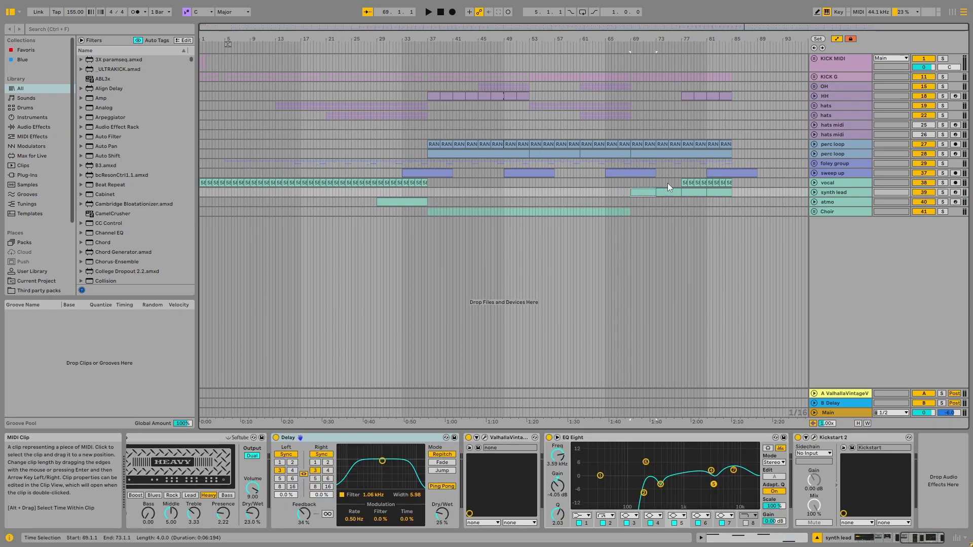
click(814, 192)
click(943, 193)
key(space)
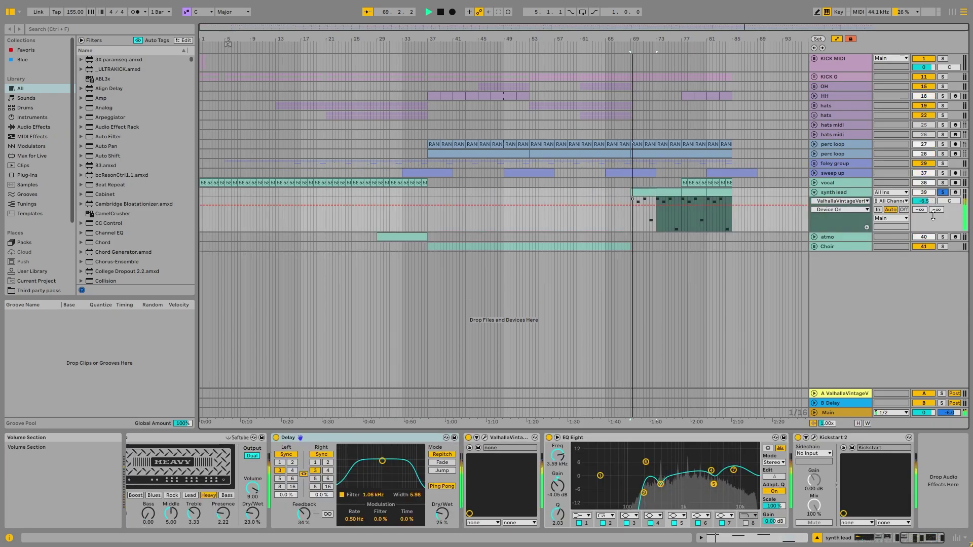
click(942, 192)
click(814, 193)
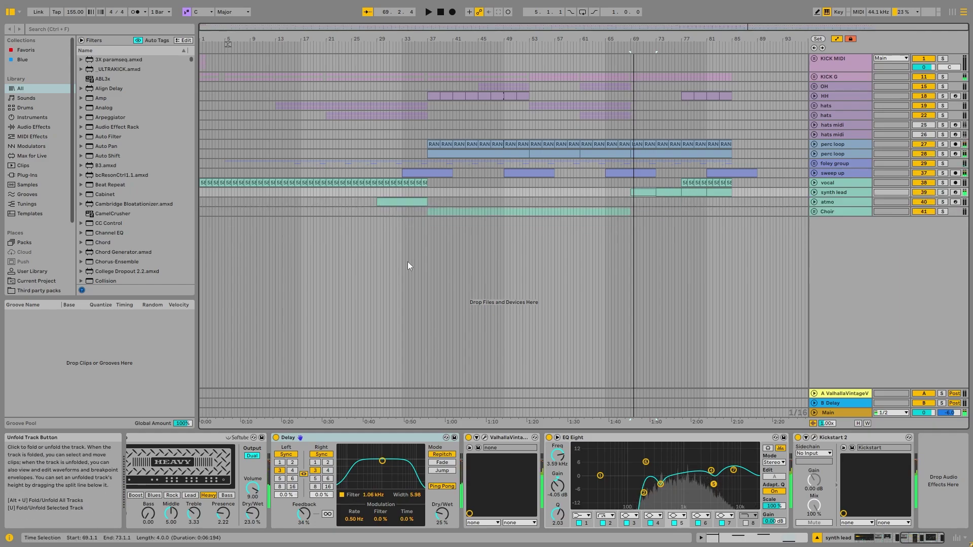
Unfold the Choir group to view its choir track and effects, and fold the group back.
click(509, 213)
click(814, 211)
click(840, 213)
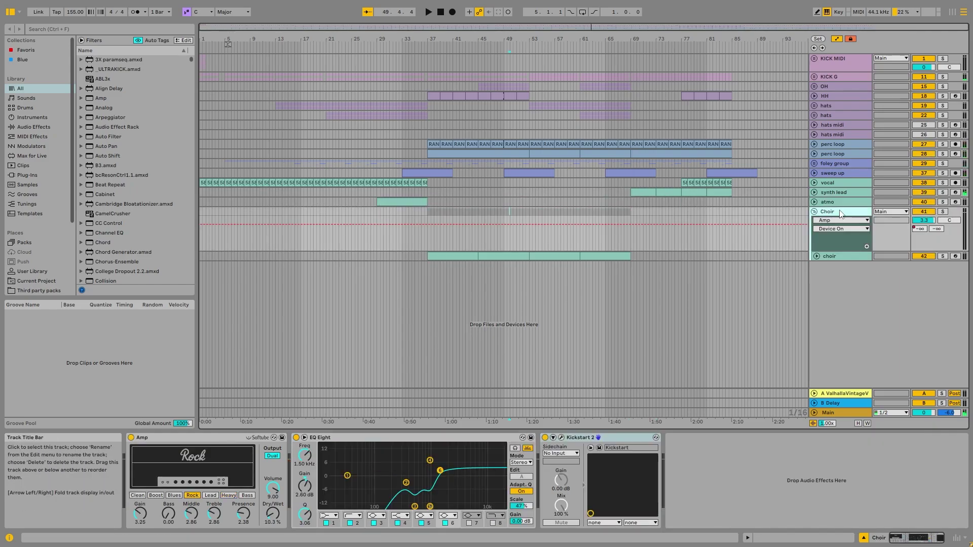
click(814, 212)
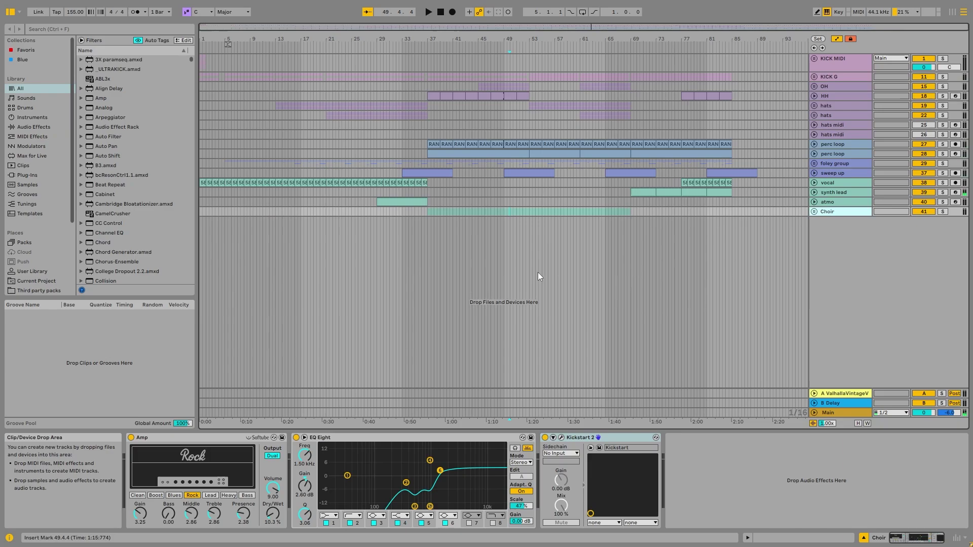